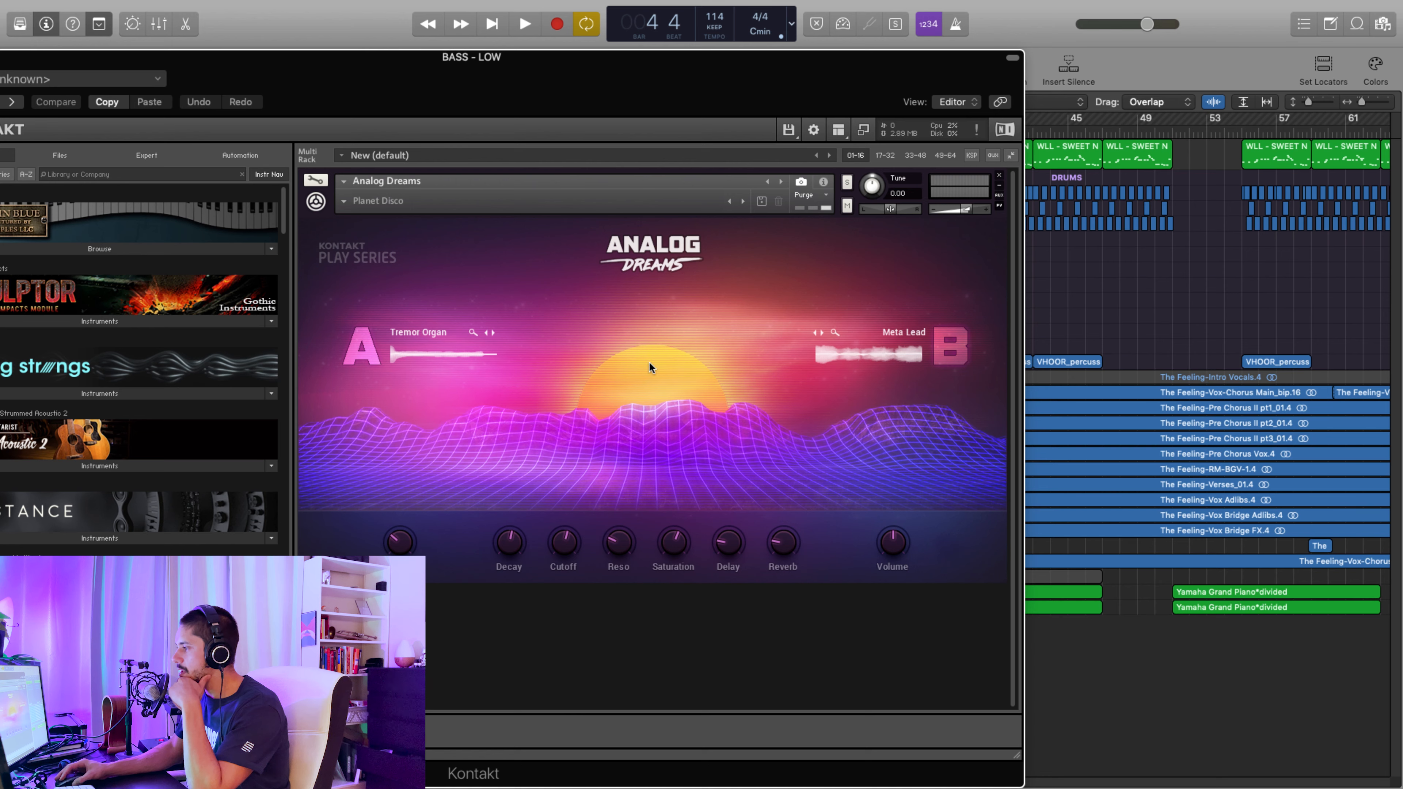
# Close the Kontakt instrument window and play the BASS - LOW track in solo
pyautogui.moveTo(281, 99); pyautogui.dragTo(430, 76)
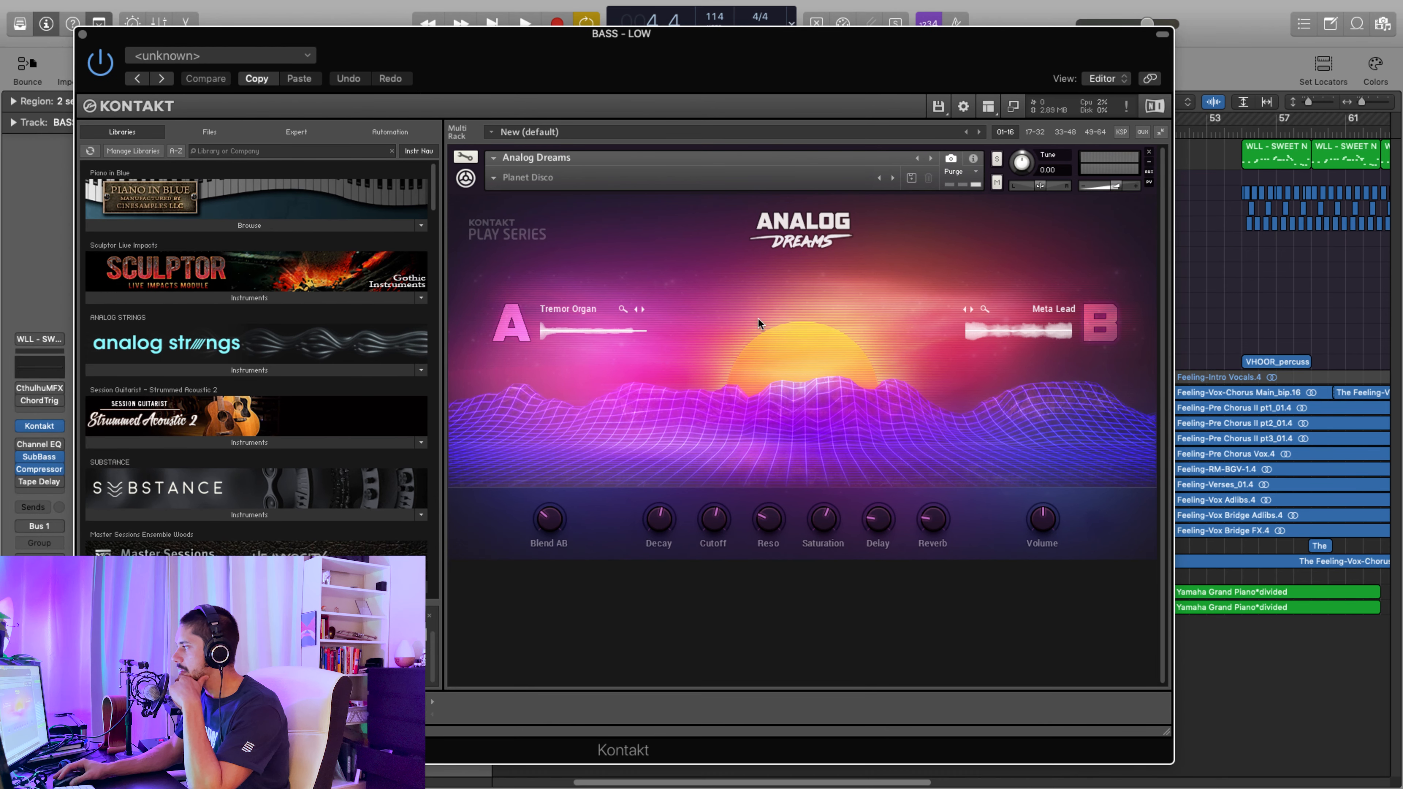
pyautogui.click(83, 36)
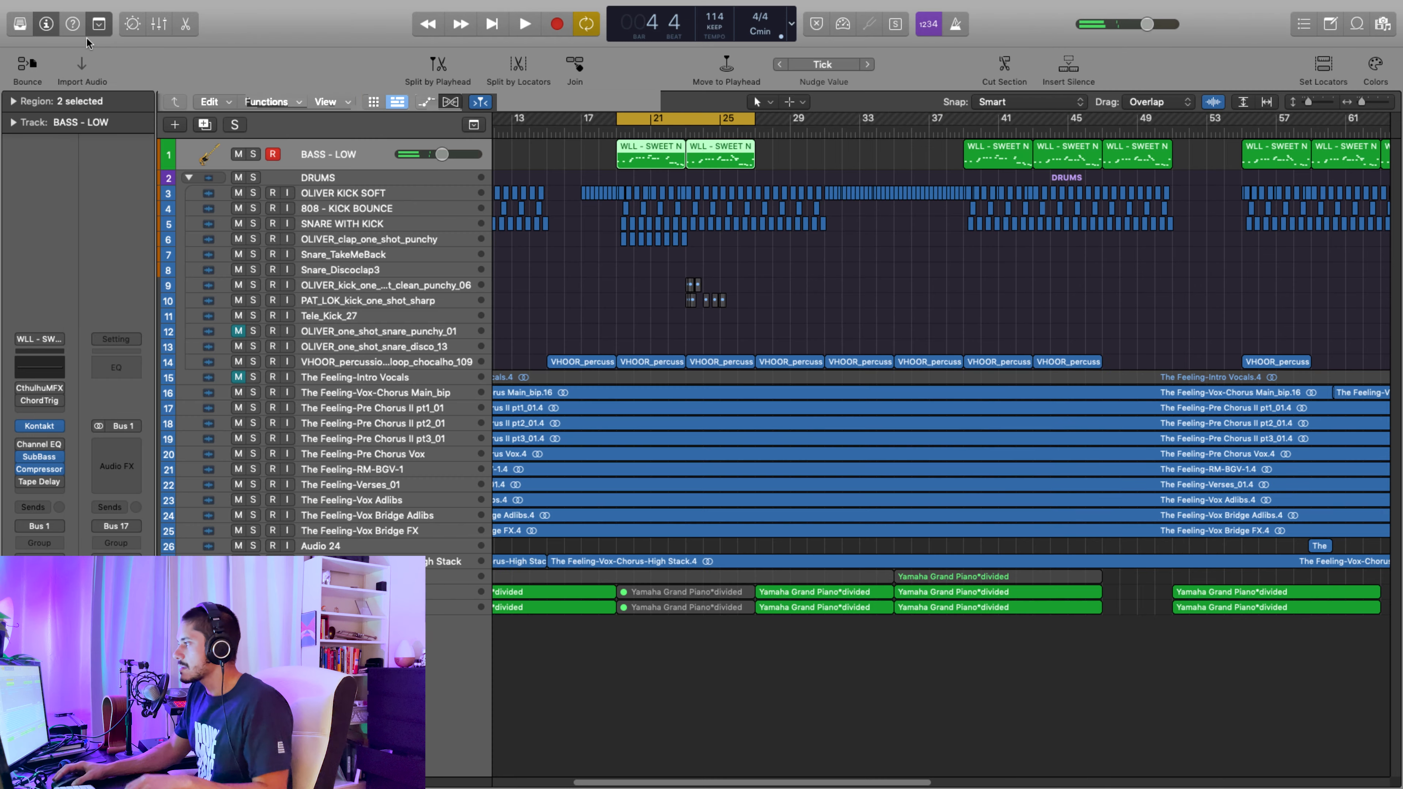
pyautogui.press('space')
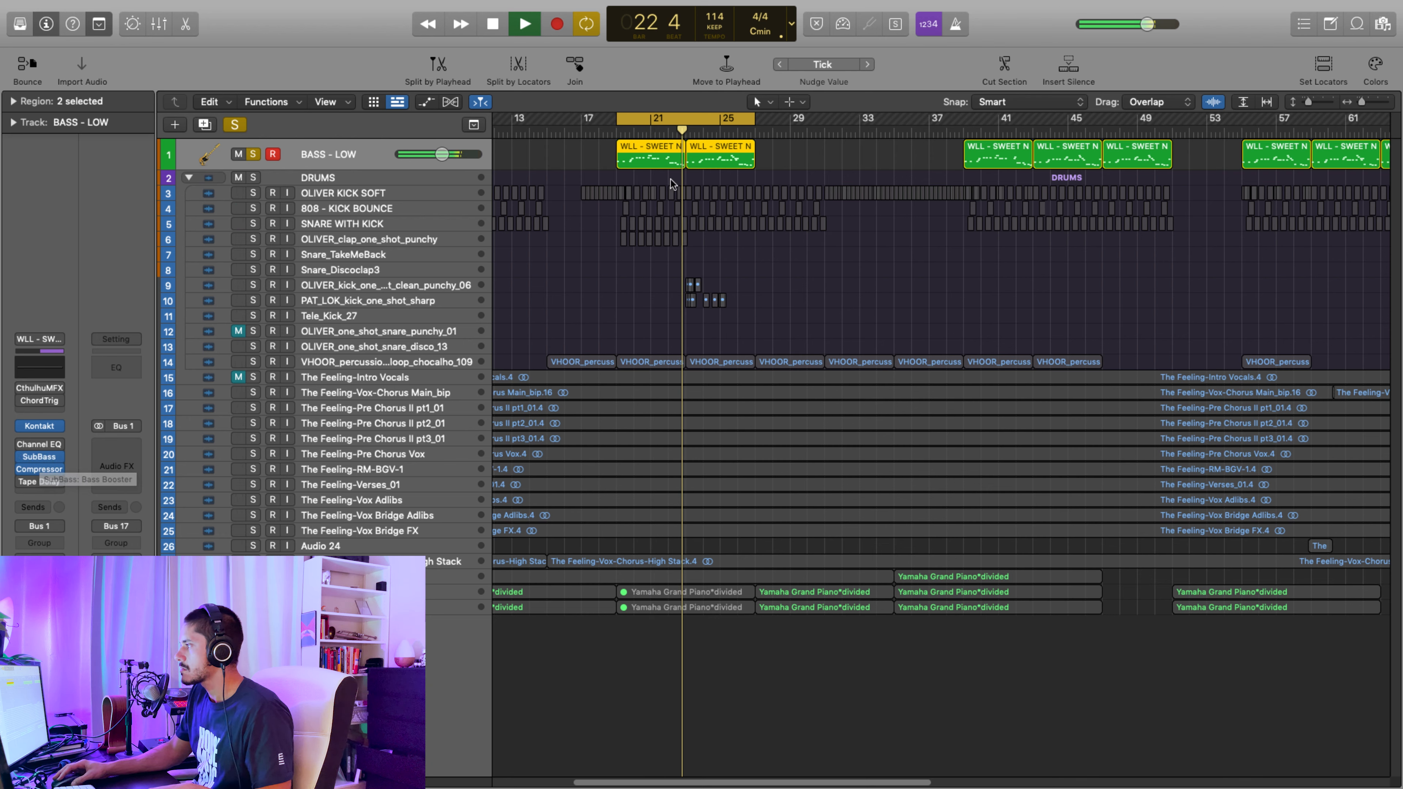
# Show the two selected BASS - LOW regions in the Piano Roll, examine their notes from bar 19 to 27 during playback, and stop
pyautogui.press('p')
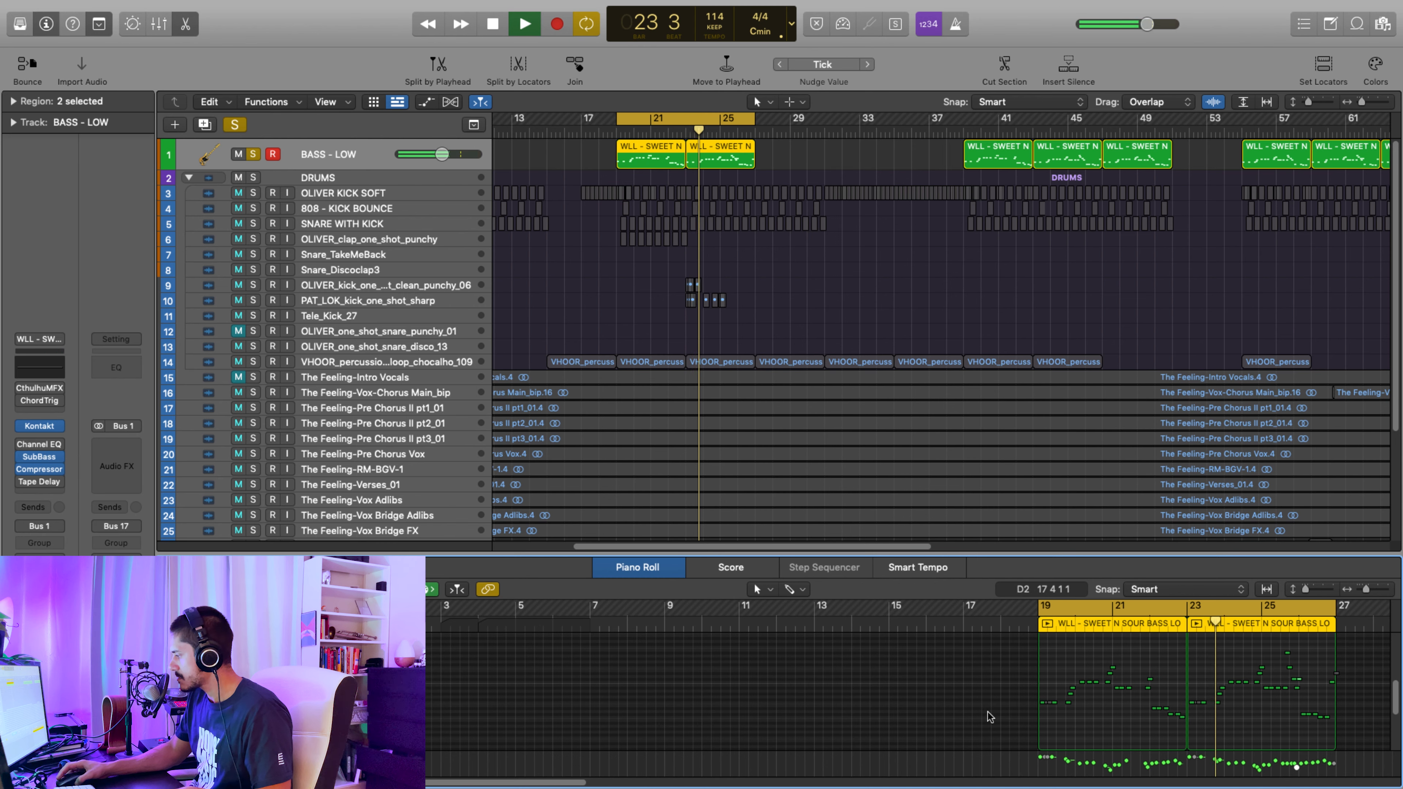
pyautogui.hscroll(6, 990, 714)
pyautogui.press('super+Right')
pyautogui.press('super+Right')
pyautogui.press('super+Right')
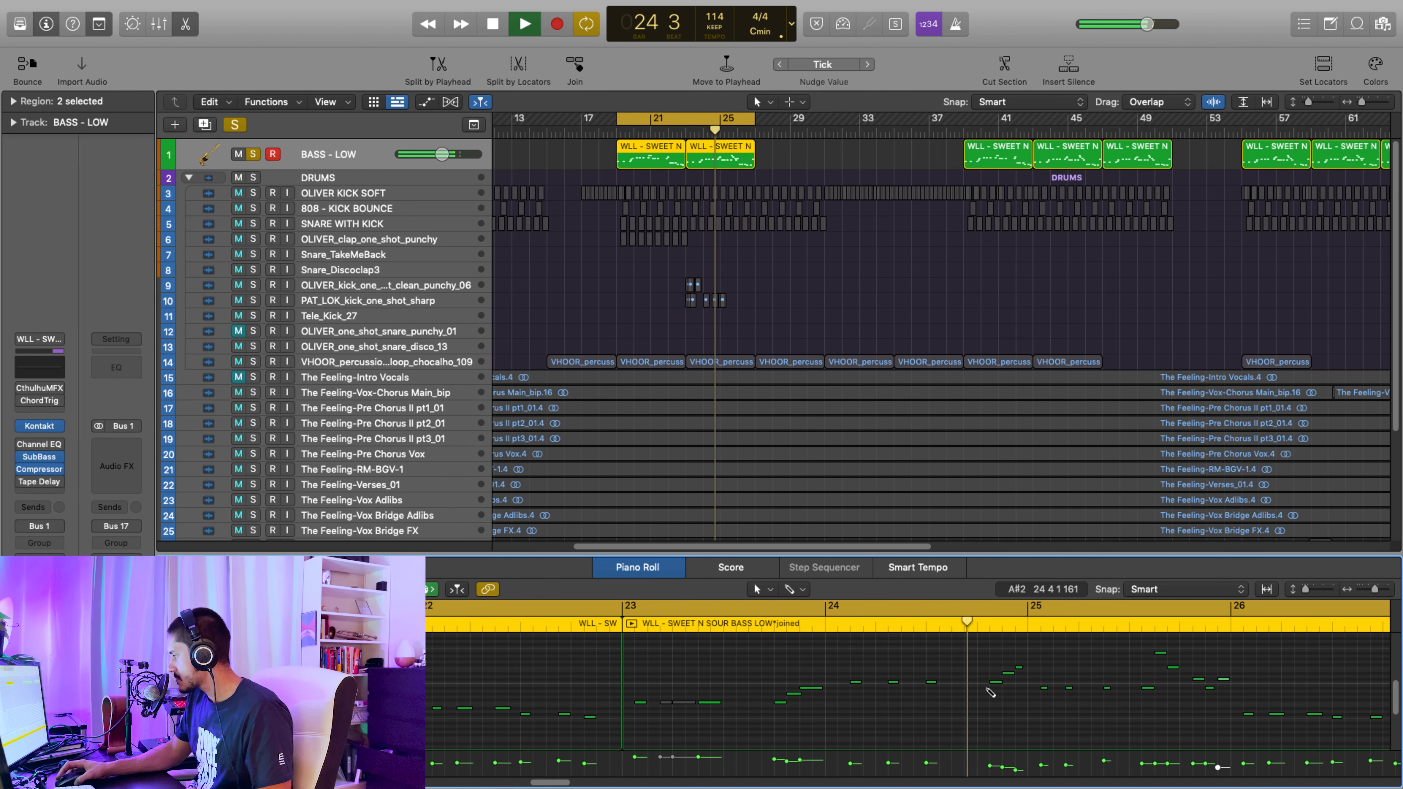
pyautogui.press('super+Left')
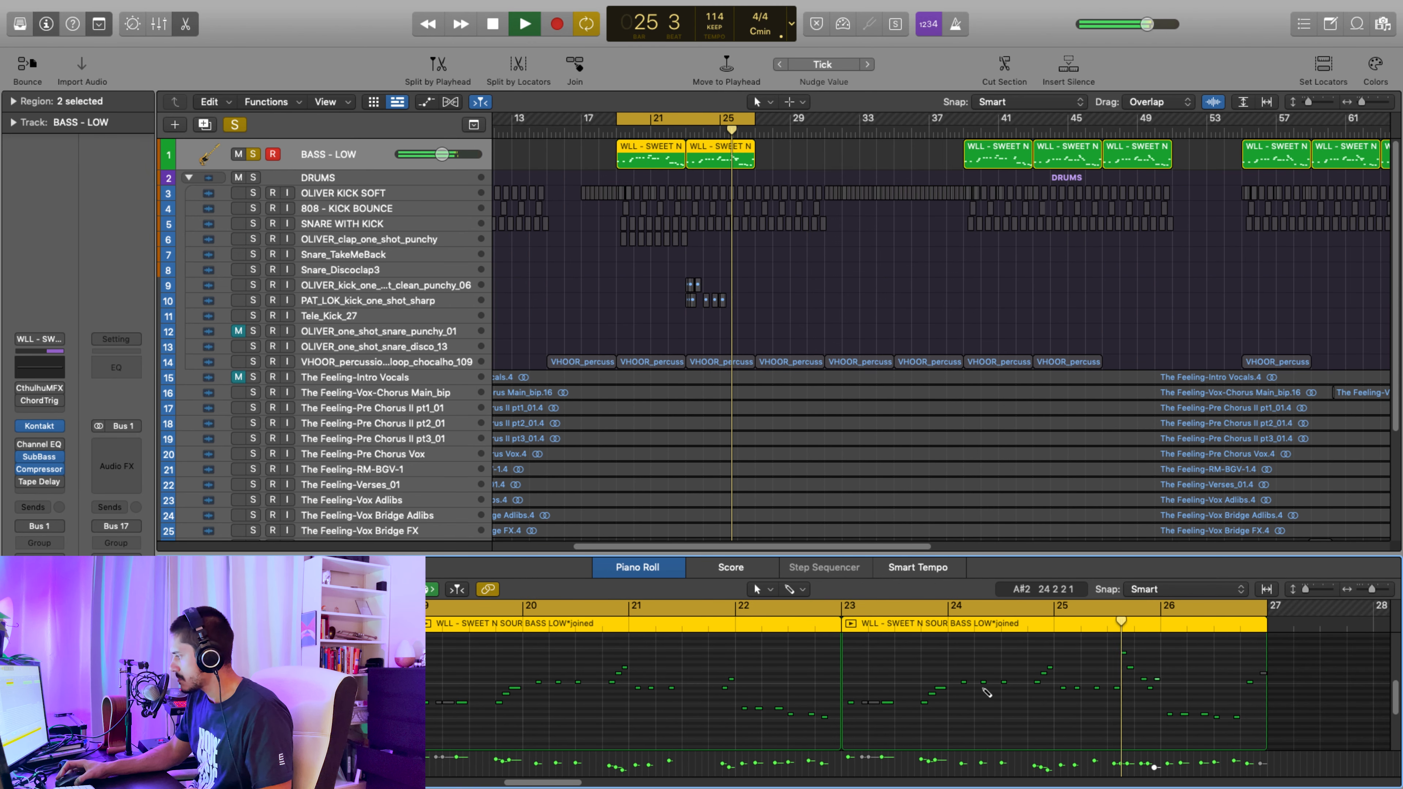
pyautogui.press('super+Left')
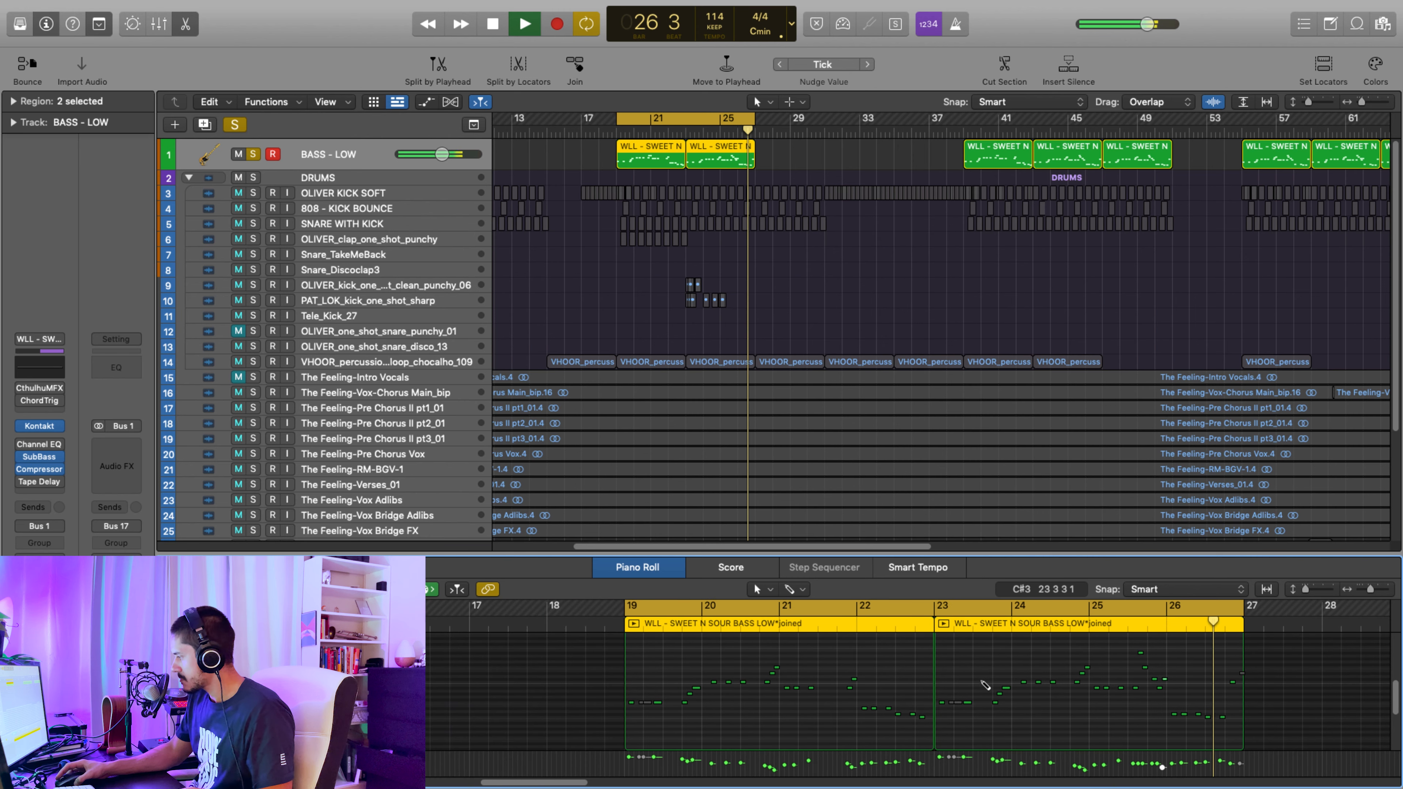
pyautogui.press('space')
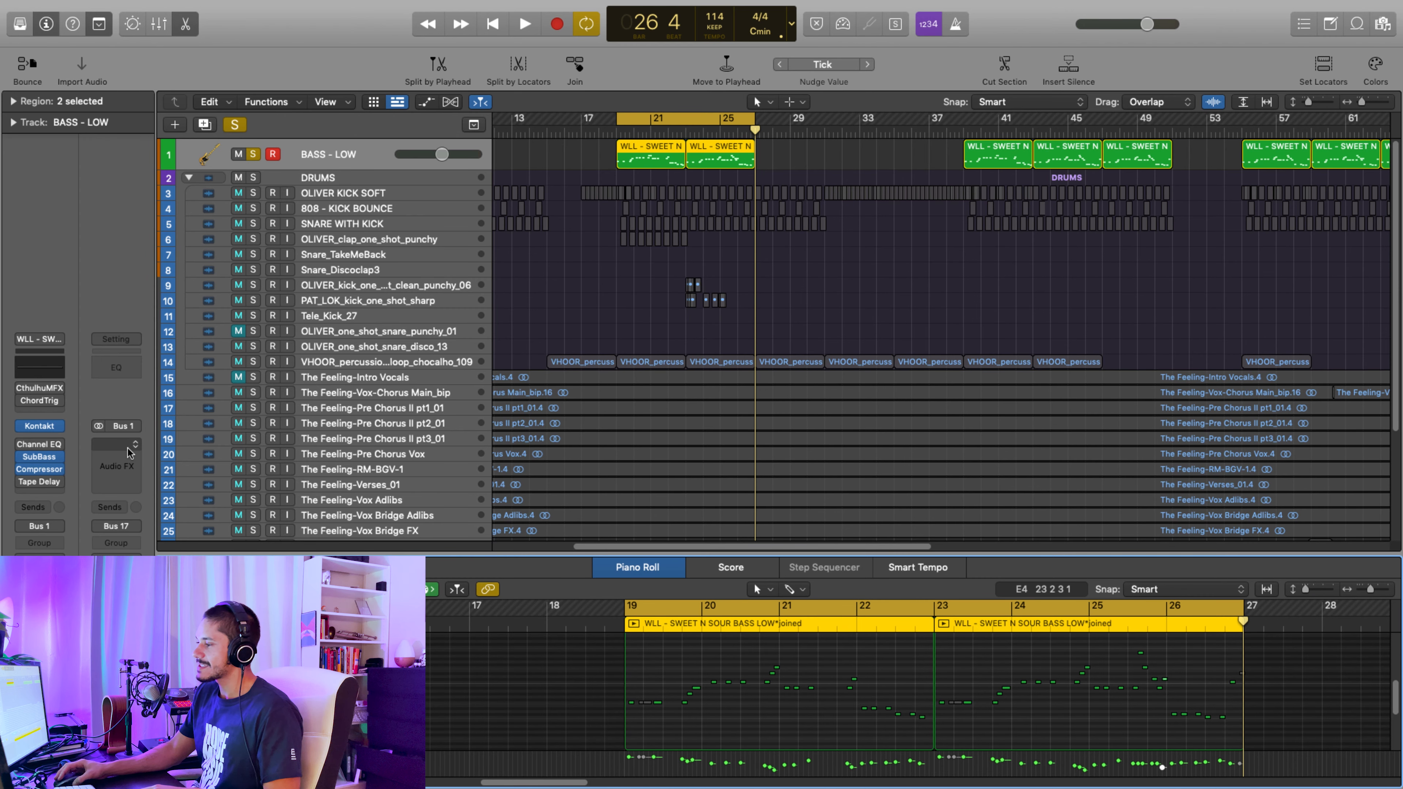
# Inspect the SubBass and Compressor plug-in settings on the BASS - LOW track, playing briefly with the Compressor open
pyautogui.click(47, 456)
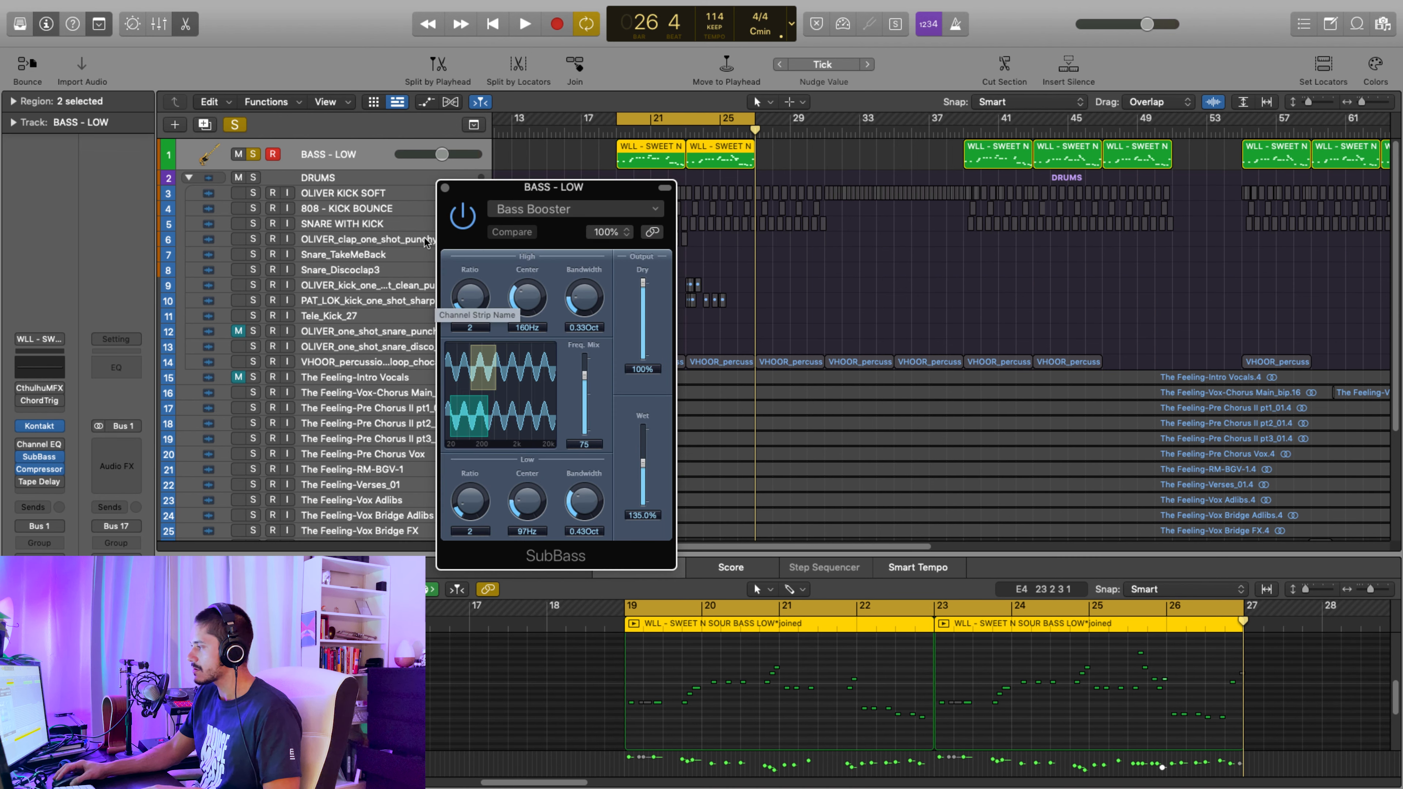
pyautogui.click(445, 188)
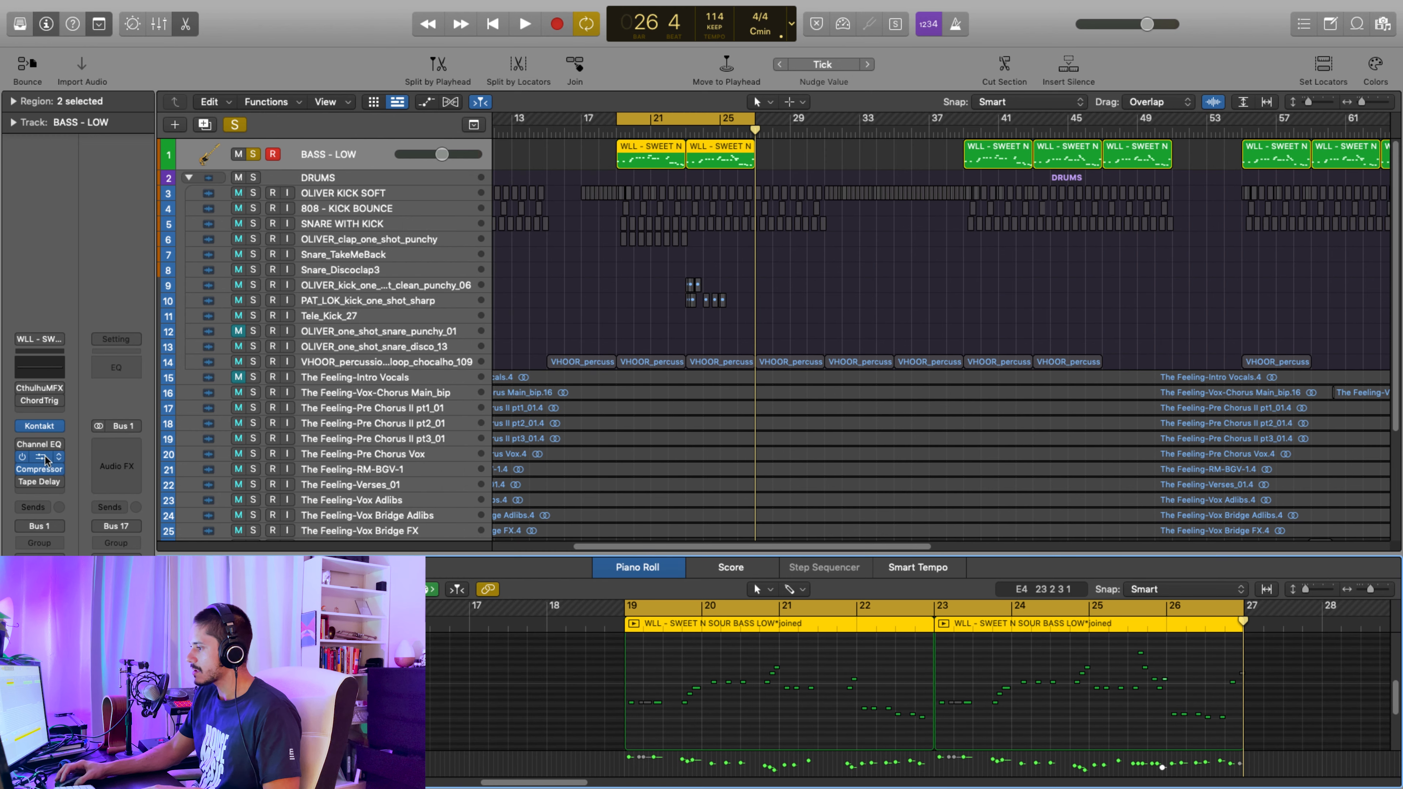
pyautogui.click(42, 470)
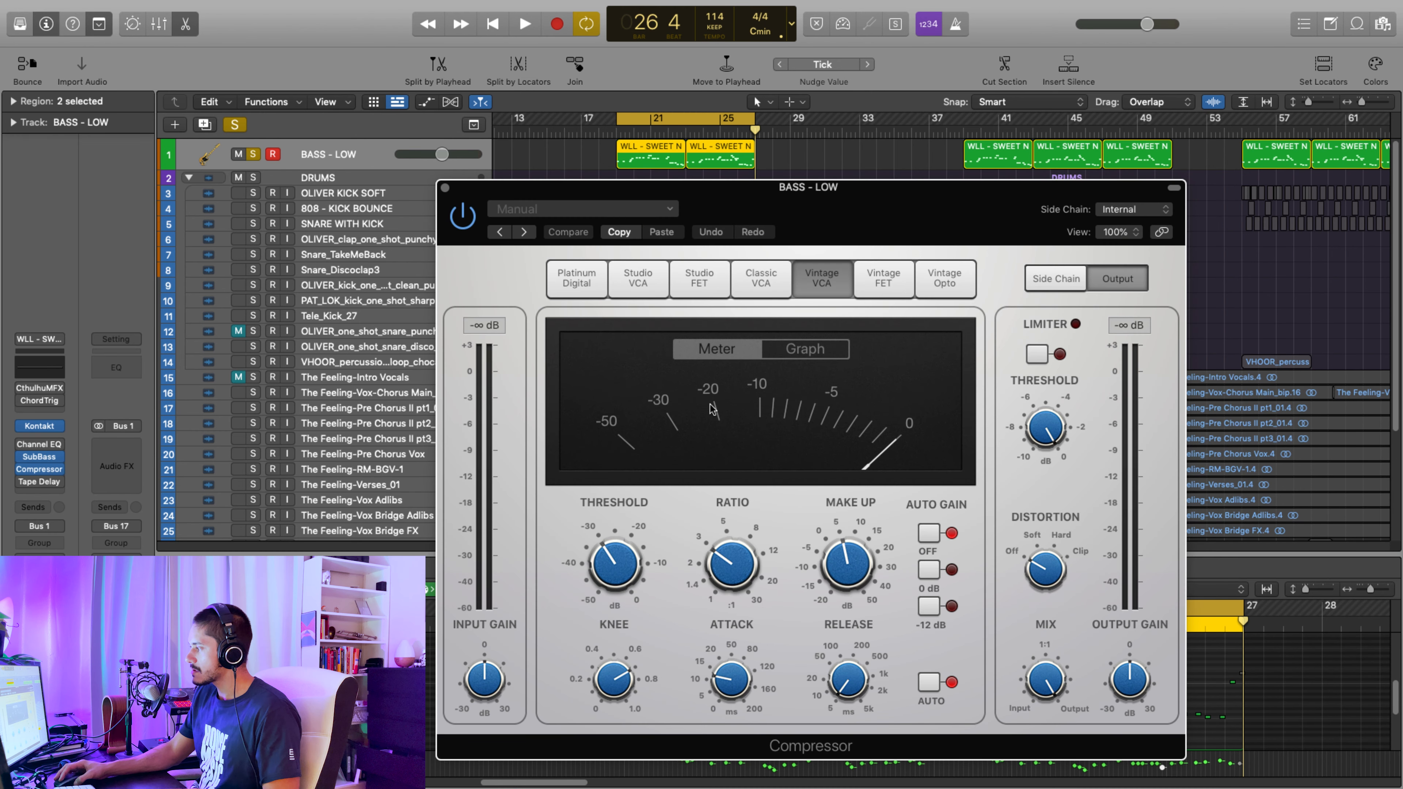
pyautogui.press('space')
pyautogui.press('space')
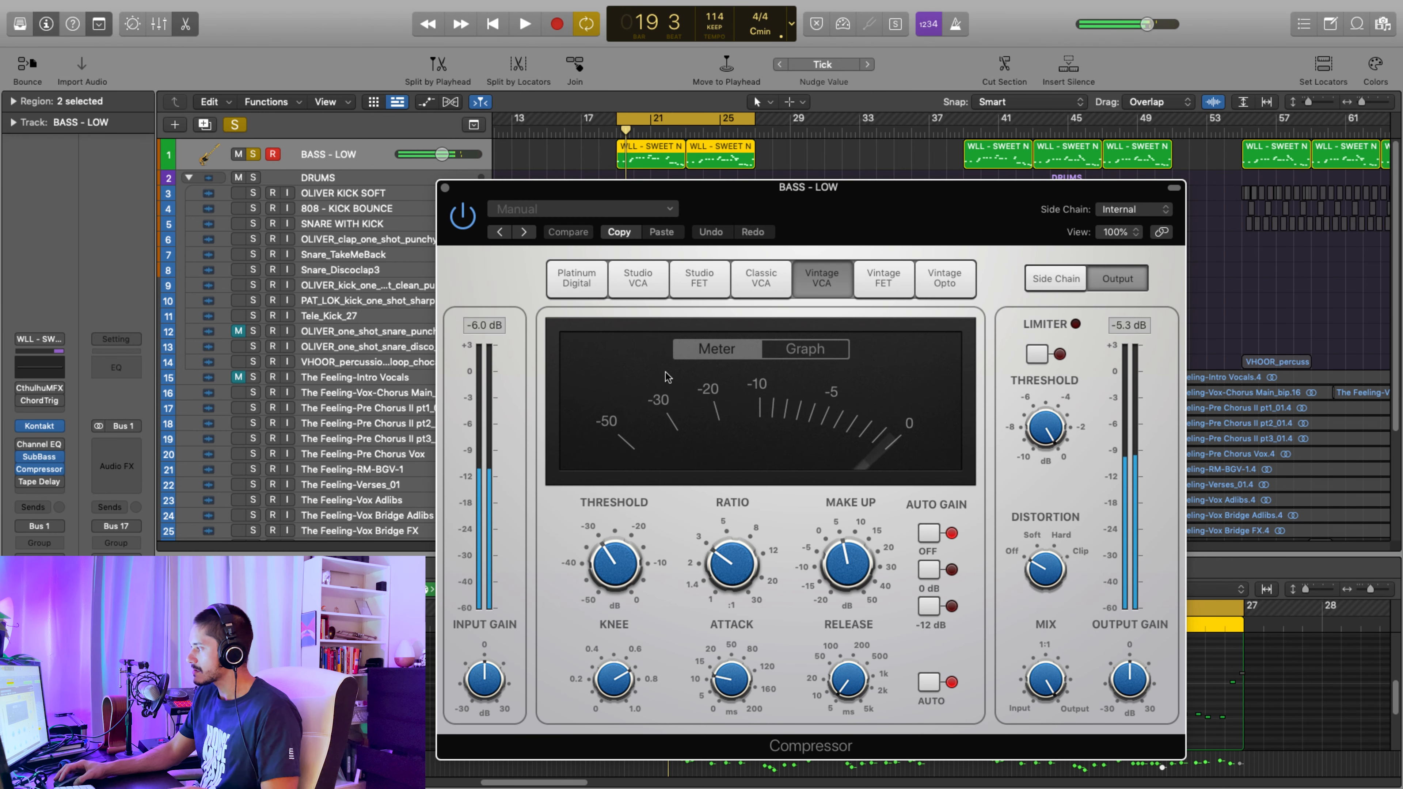
pyautogui.click(445, 189)
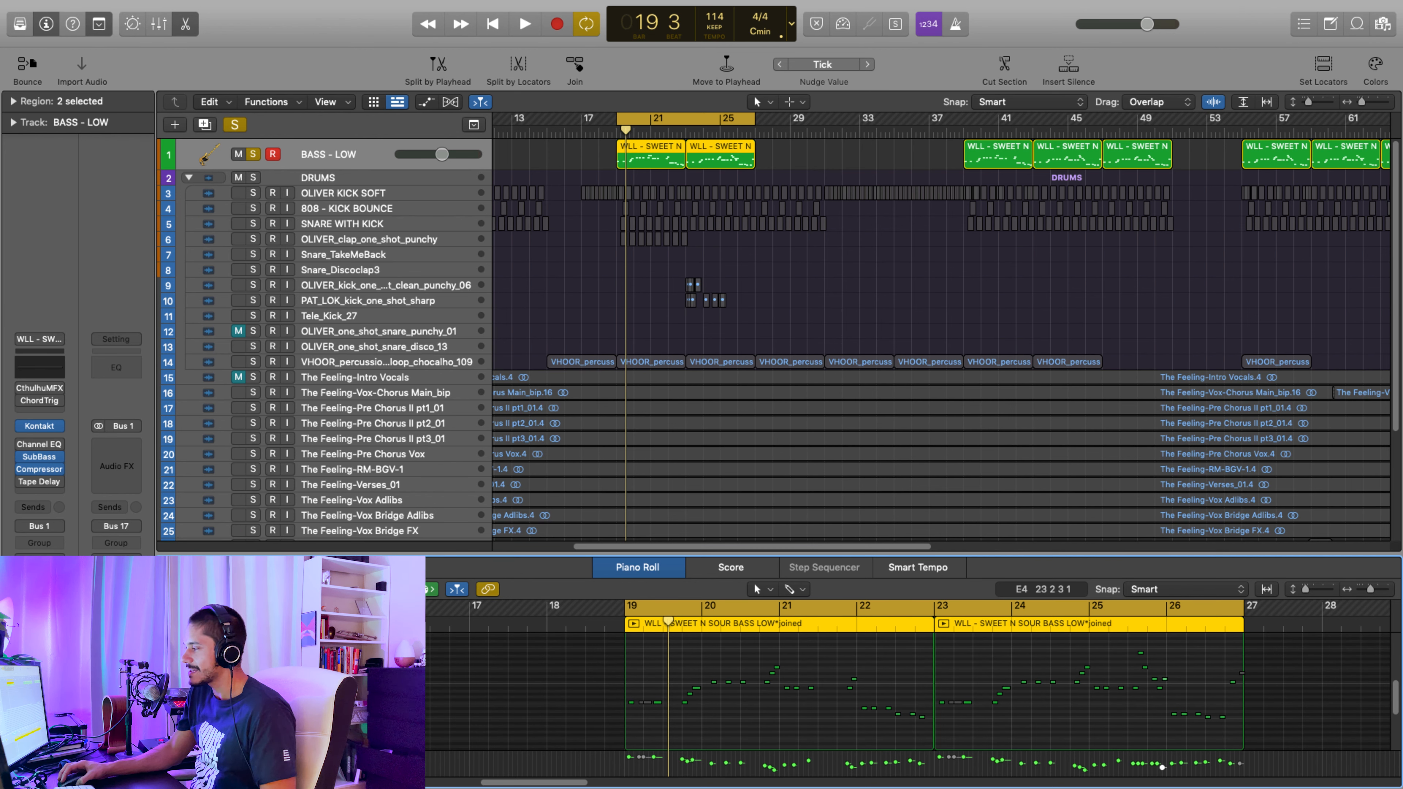
# Unsolo the BASS - LOW track, turn off cycle mode and play the full mix into bar 27
pyautogui.press('s')
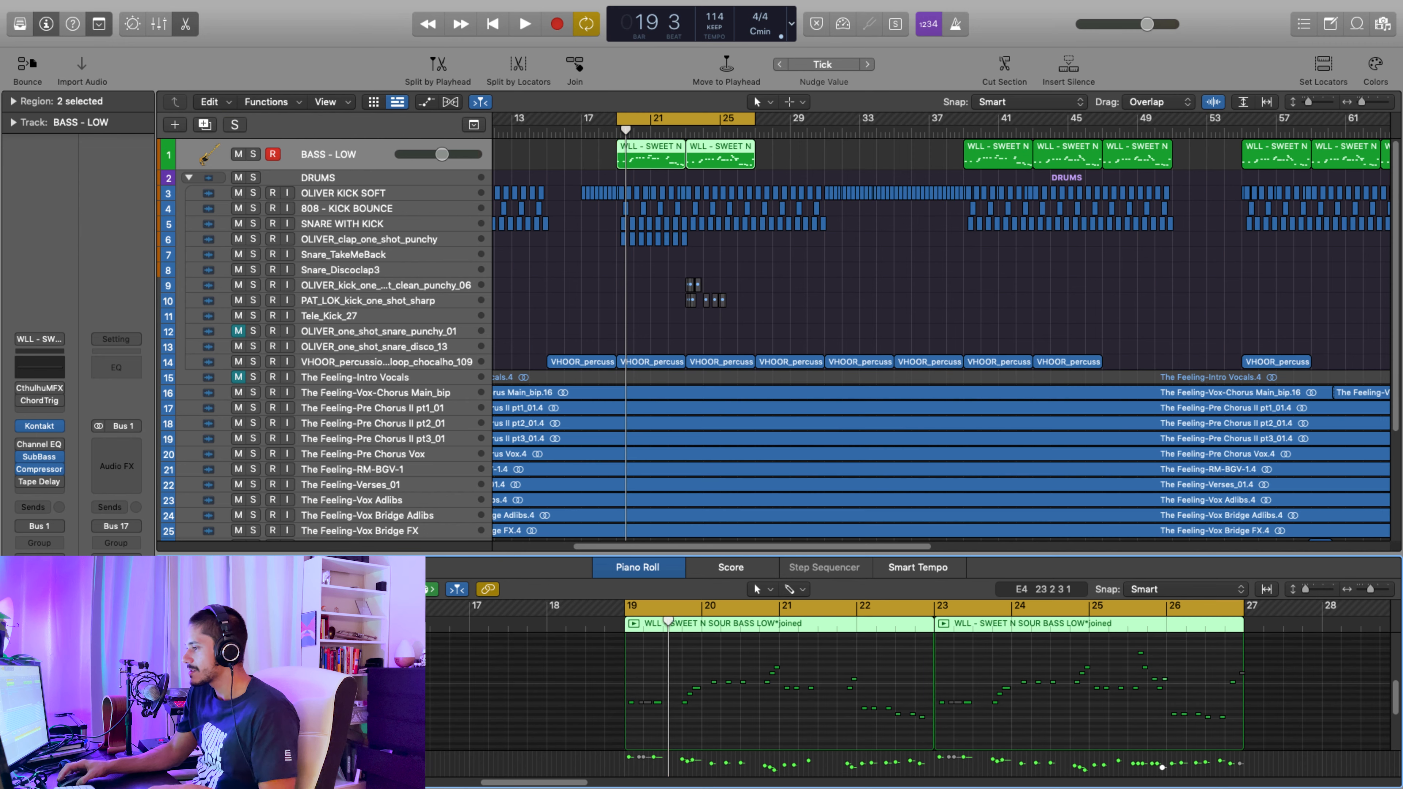
pyautogui.press('space')
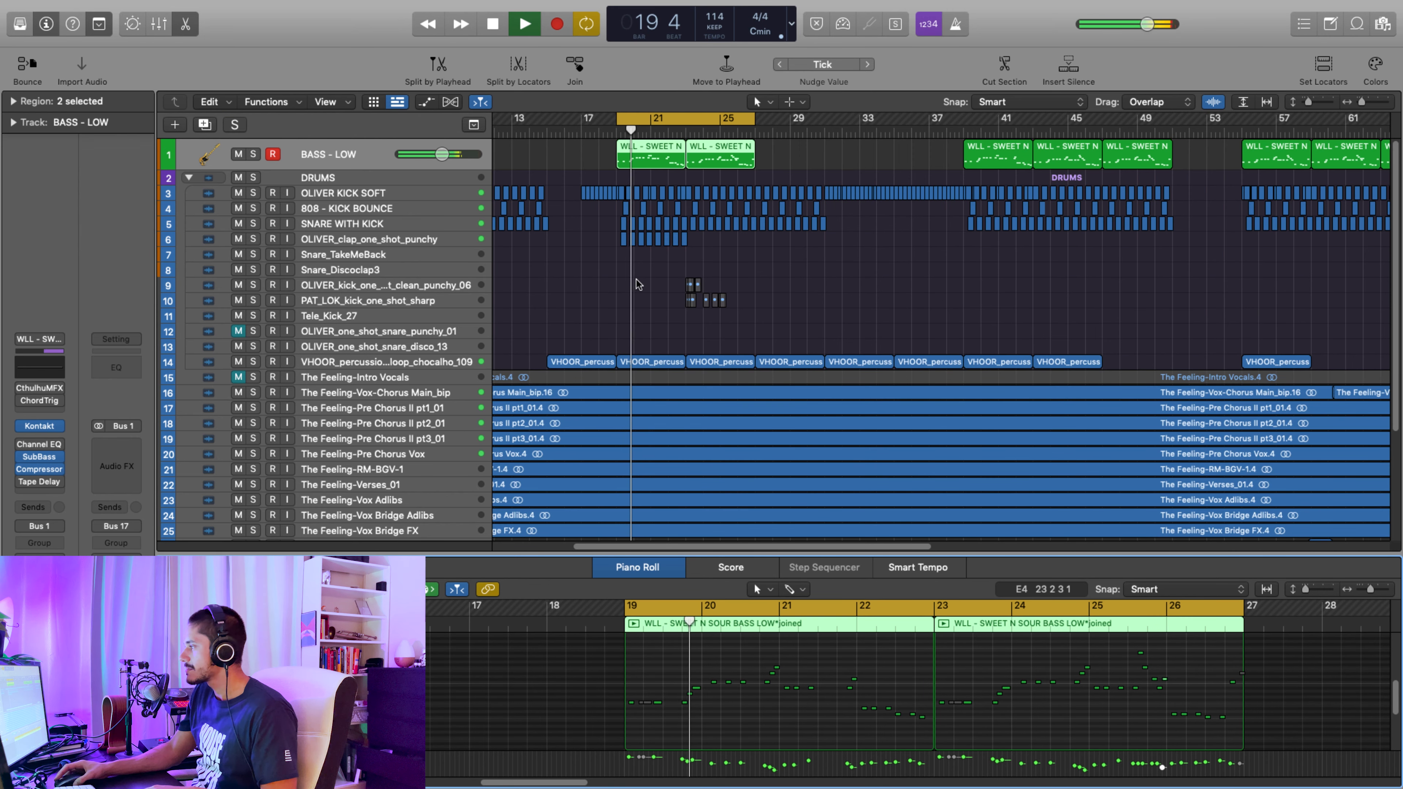
pyautogui.scroll(-5, 550, 275)
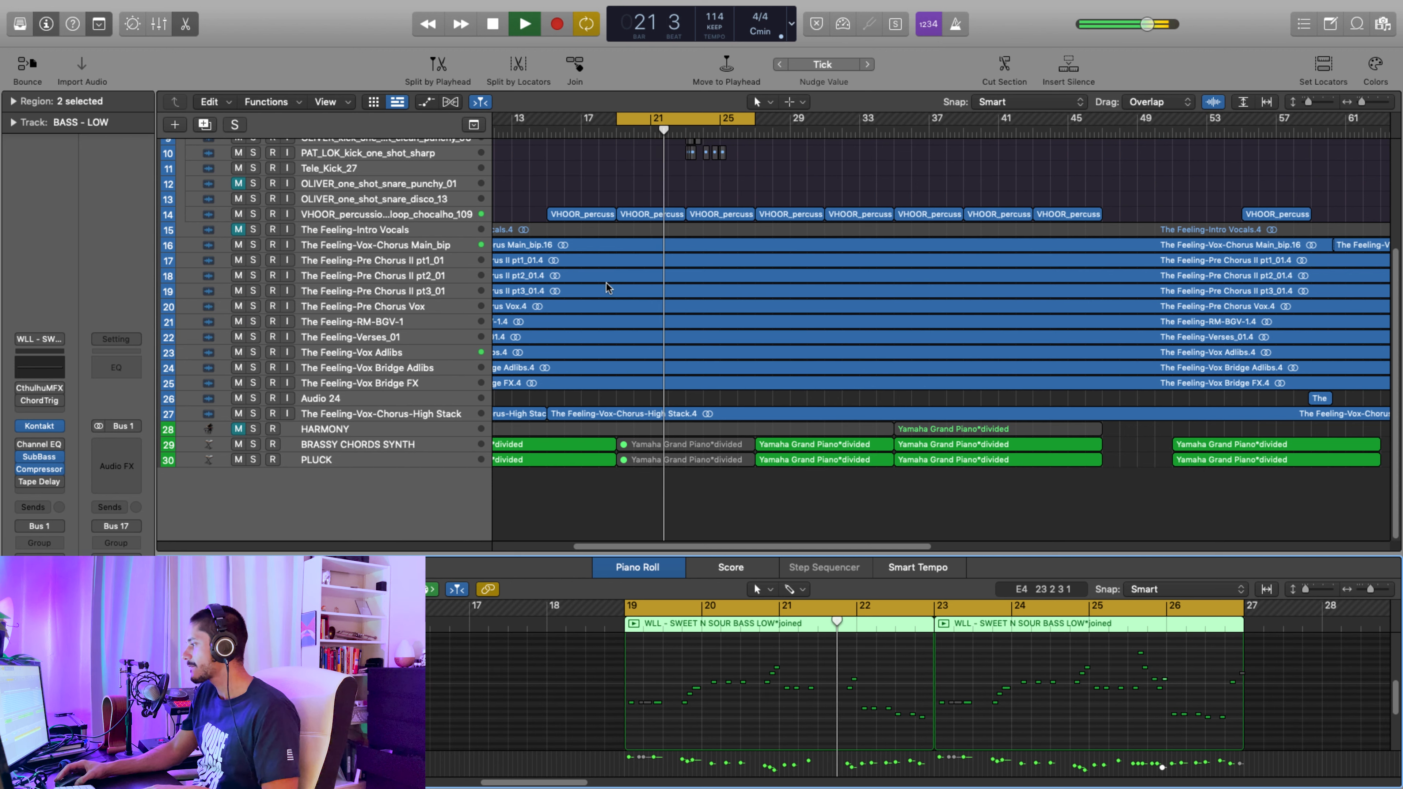
pyautogui.click(668, 119)
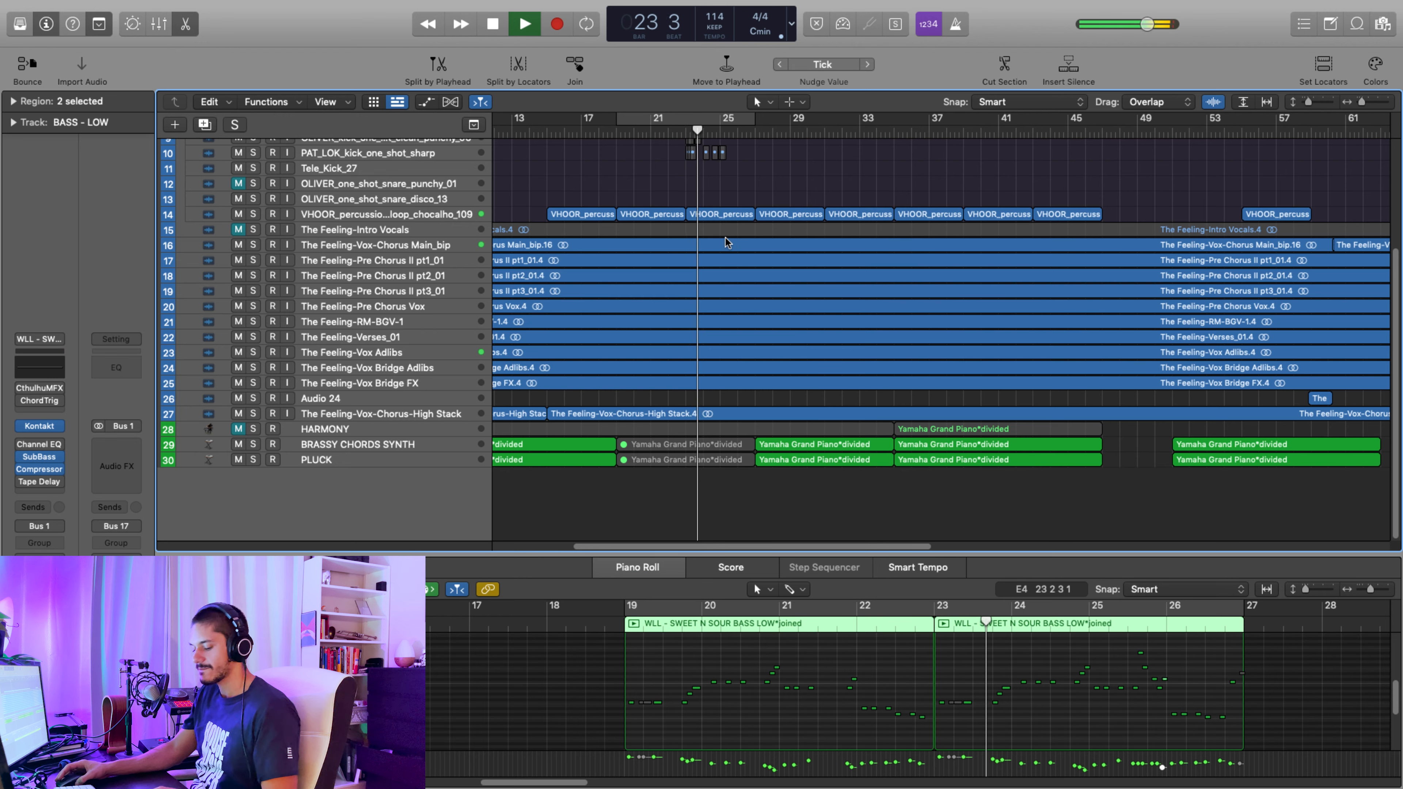
pyautogui.scroll(5, 698, 297)
pyautogui.scroll(-3, 701, 309)
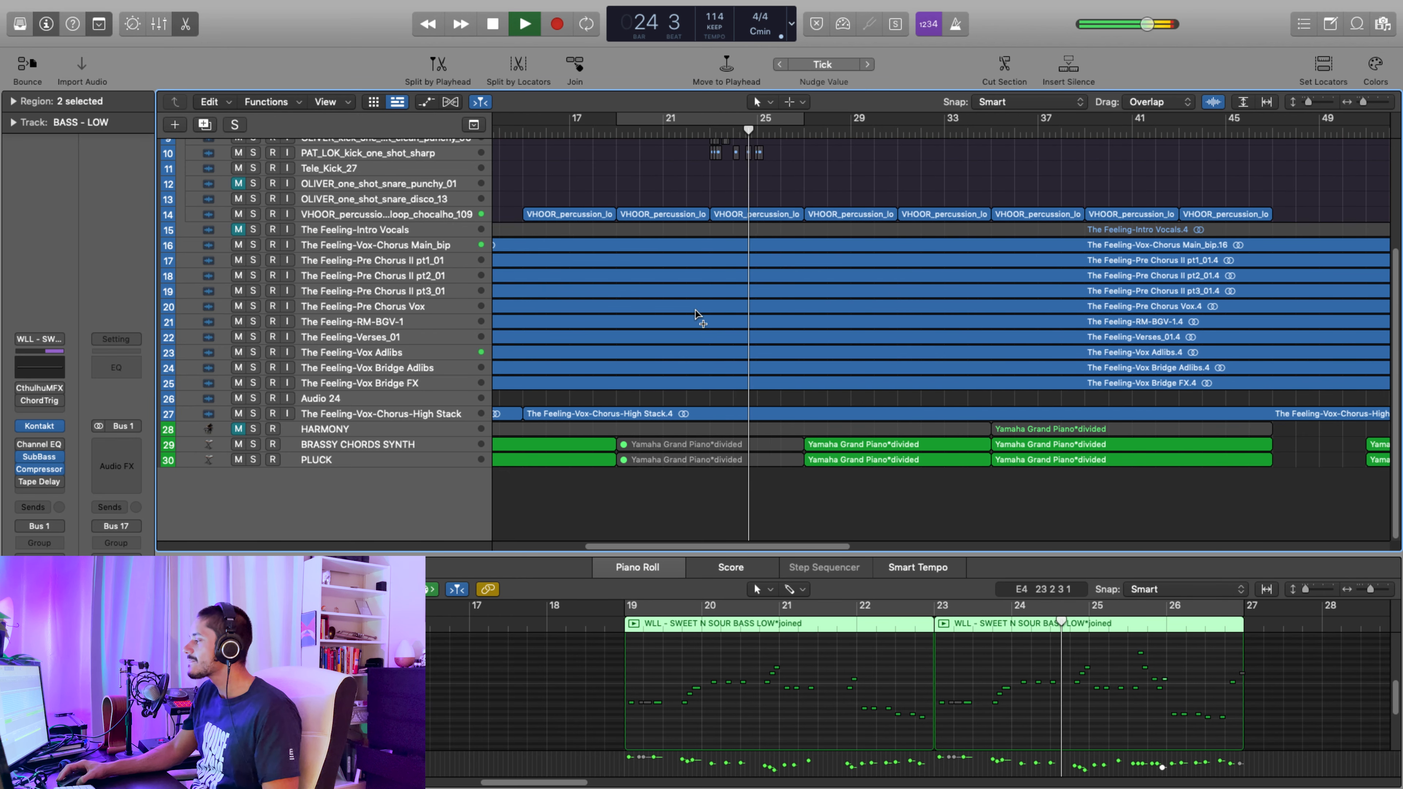
pyautogui.scroll(6, 776, 334)
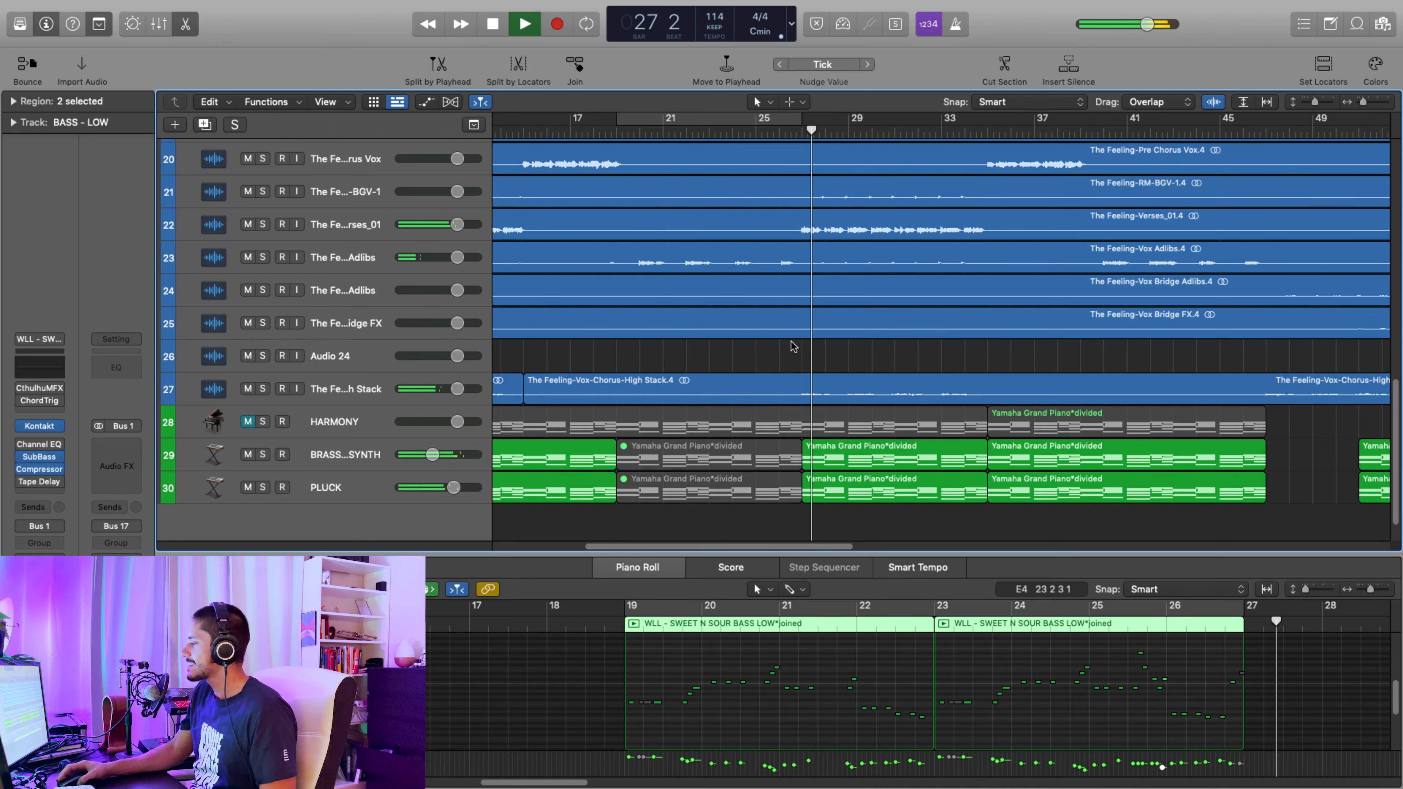
pyautogui.press('space')
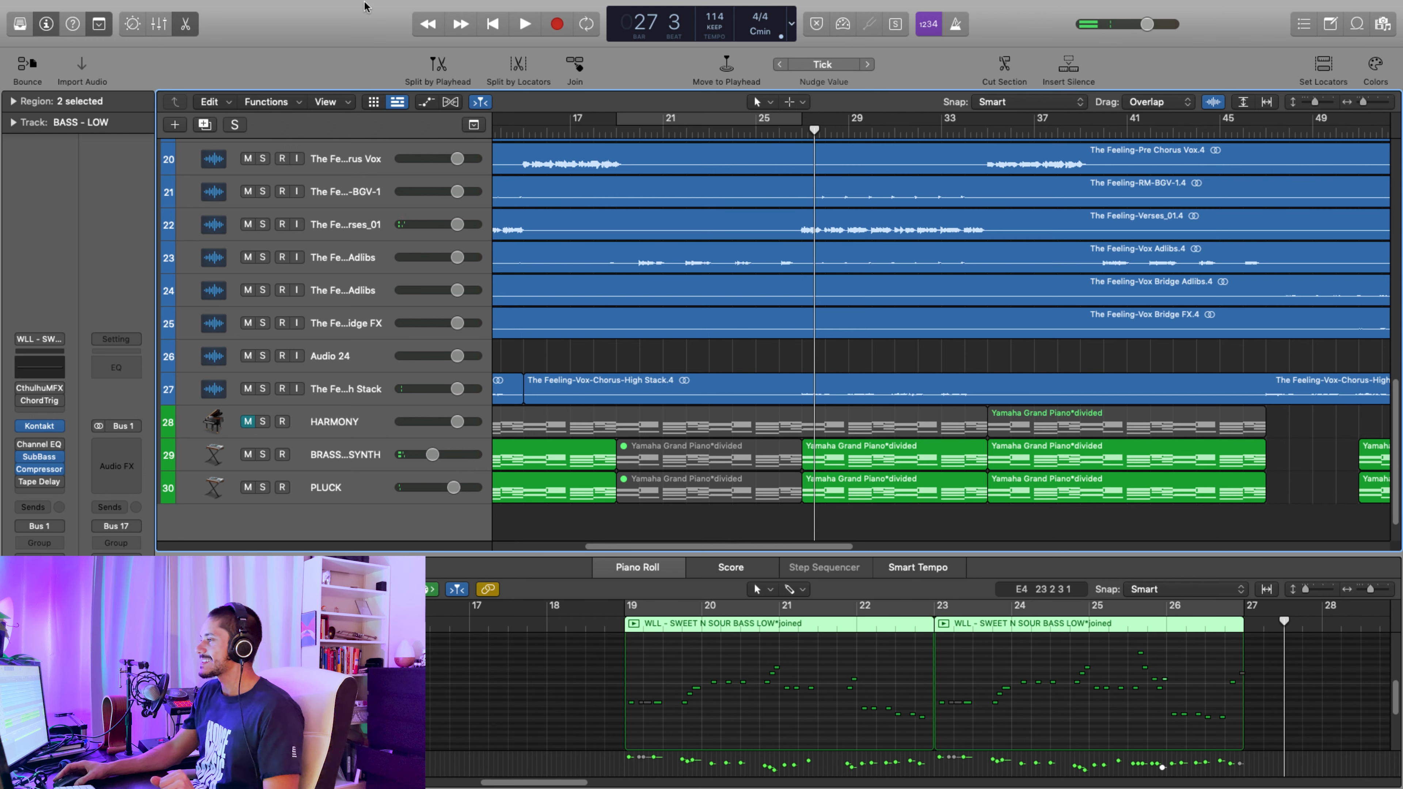
# Minimize the v1 project window and switch the v4 remix project to full screen
pyautogui.moveTo(351, 6)
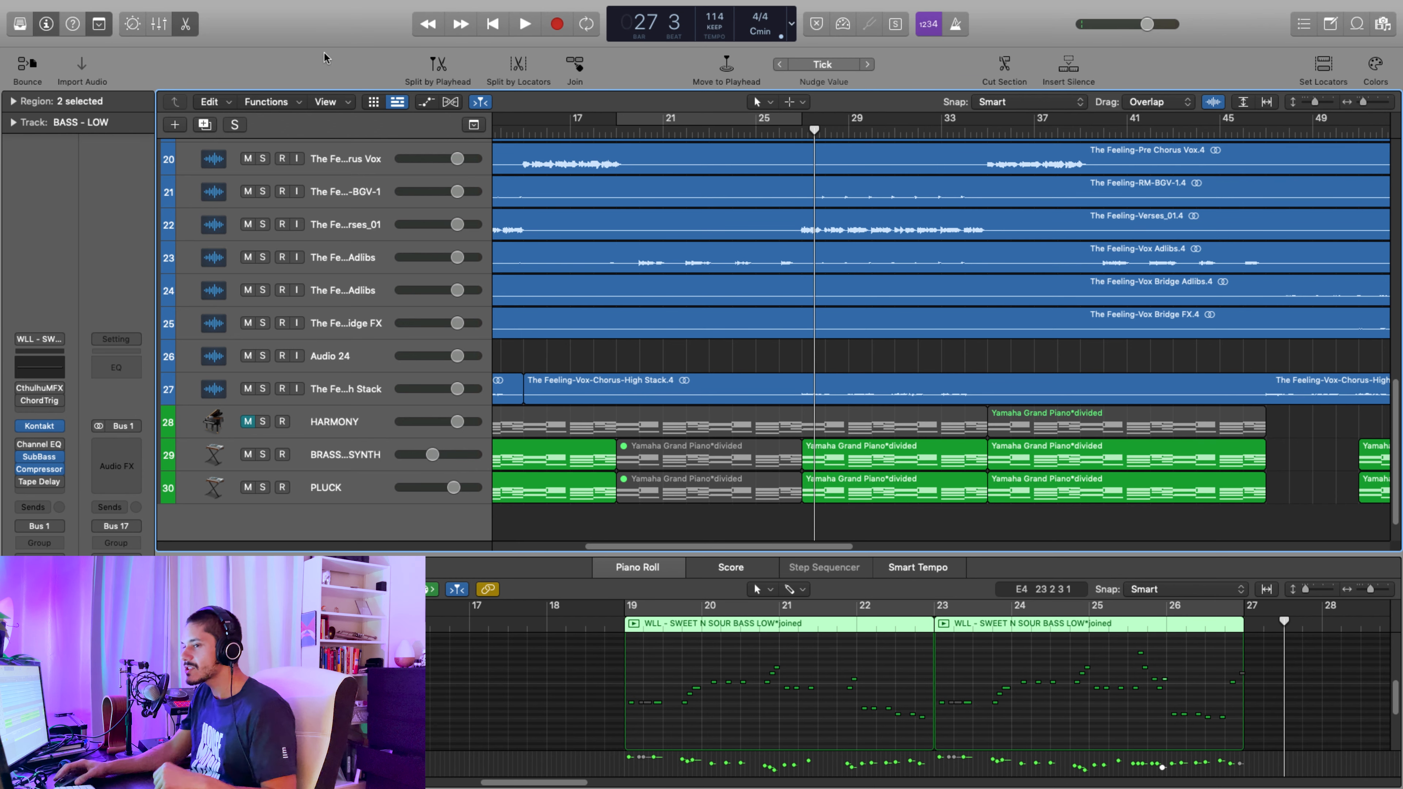
pyautogui.moveTo(37, 8)
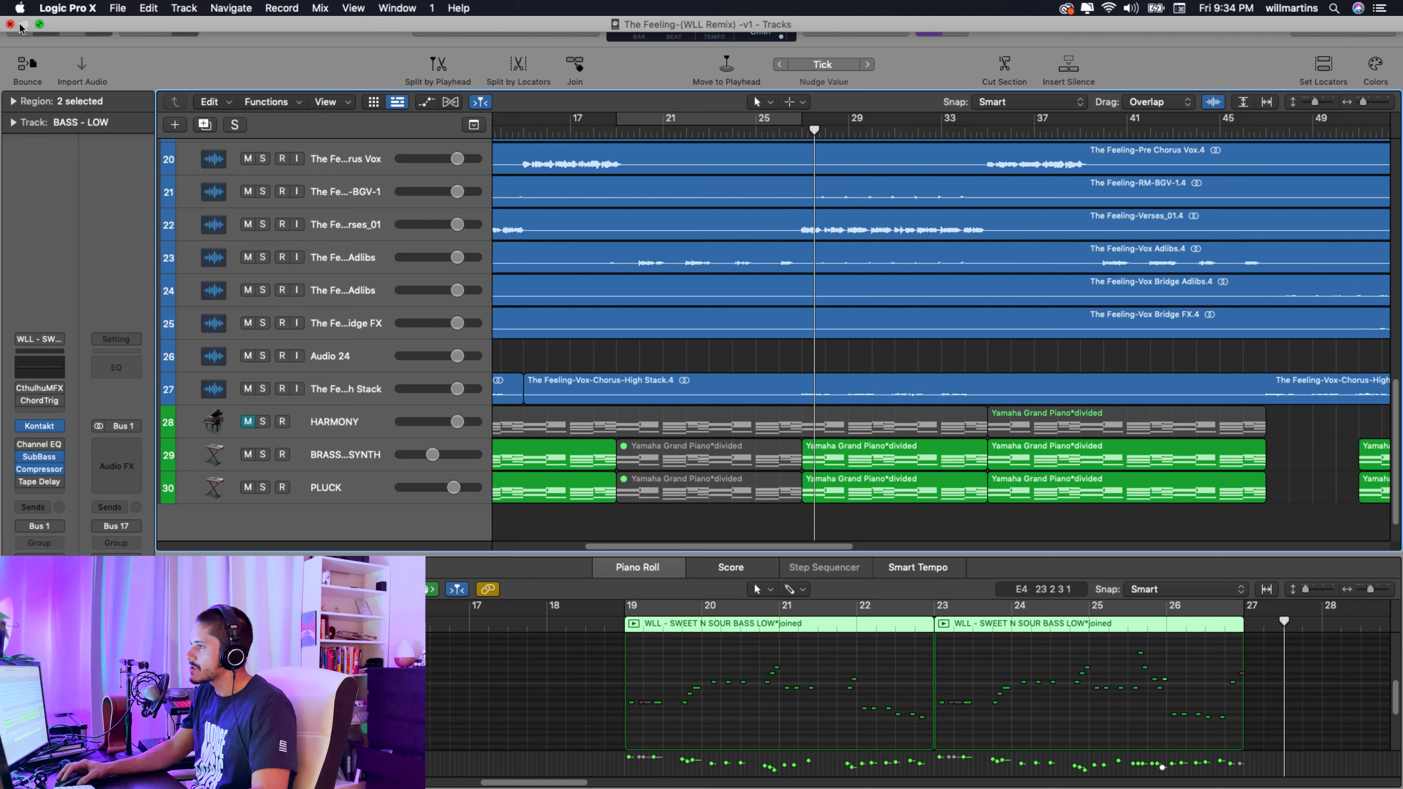
pyautogui.click(22, 25)
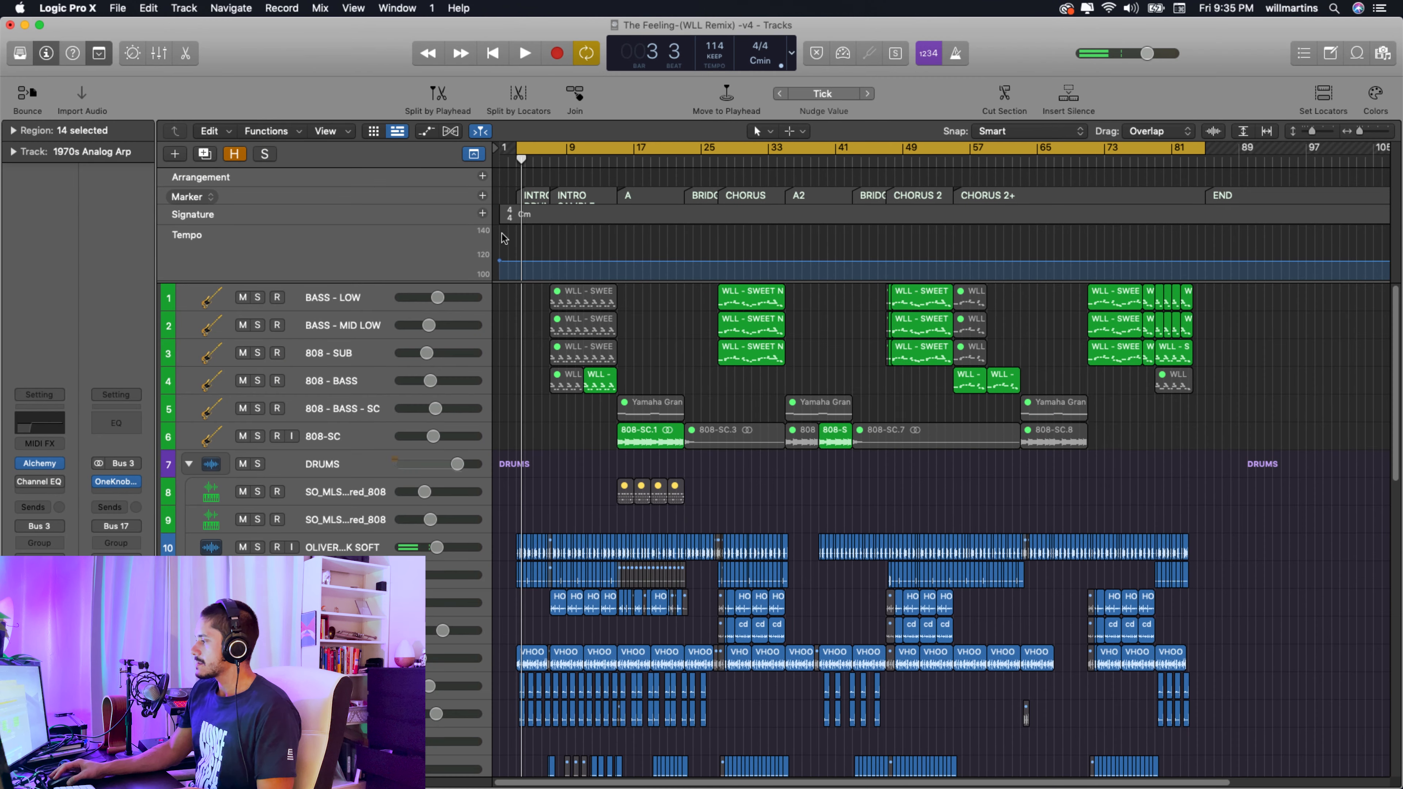
pyautogui.click(40, 25)
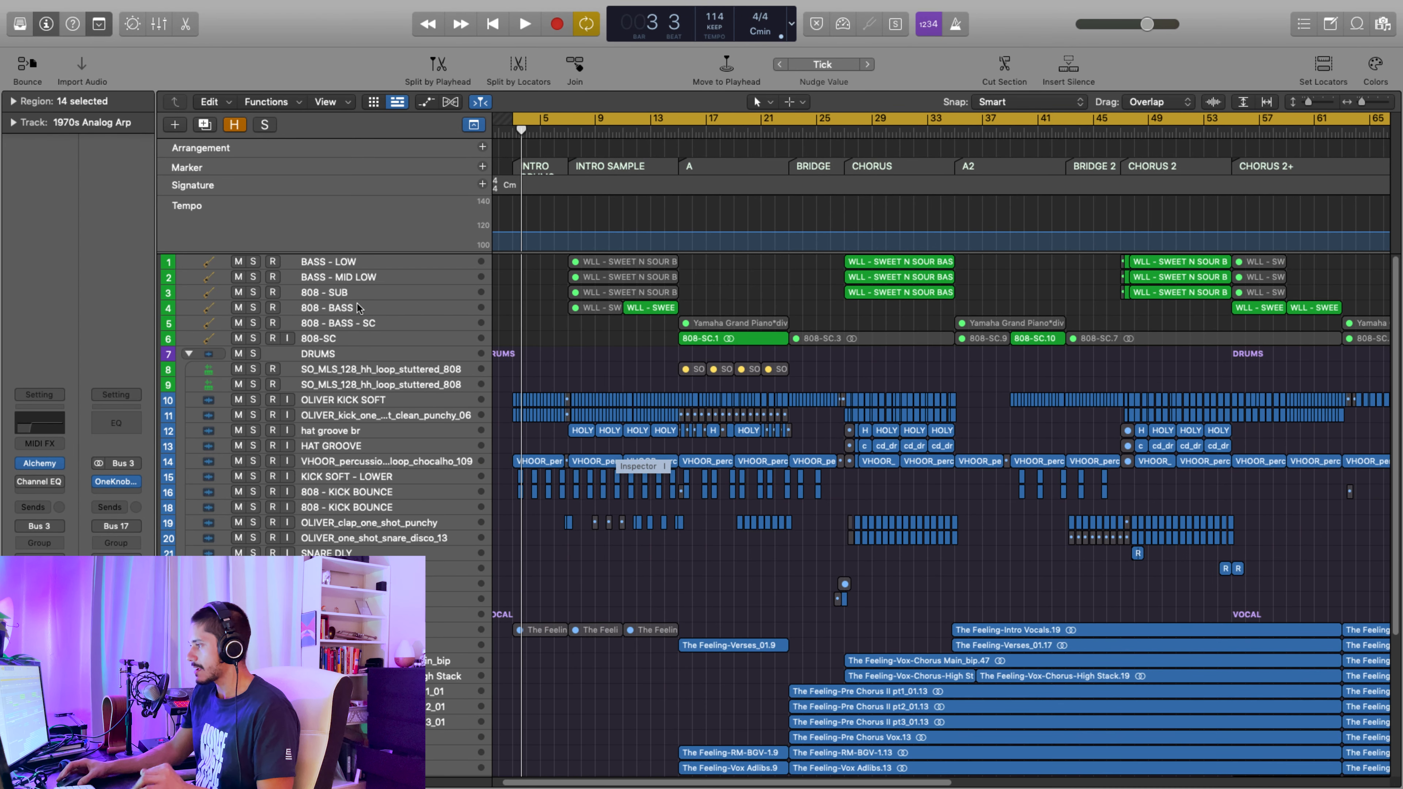
# Look over the v4 track list and collapse the DRUMS and VOCAL track stacks
pyautogui.scroll(-7, 288, 432)
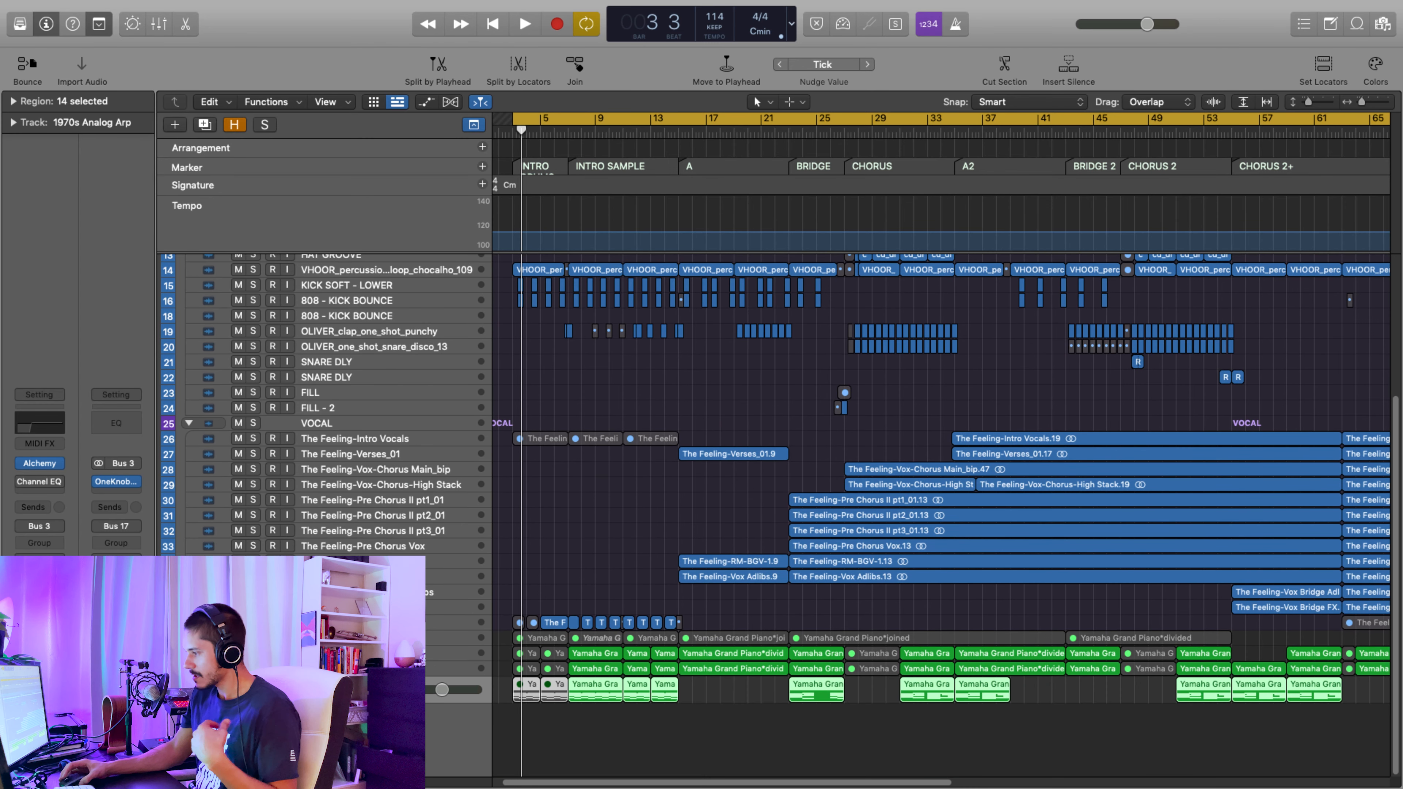
pyautogui.scroll(7, 337, 519)
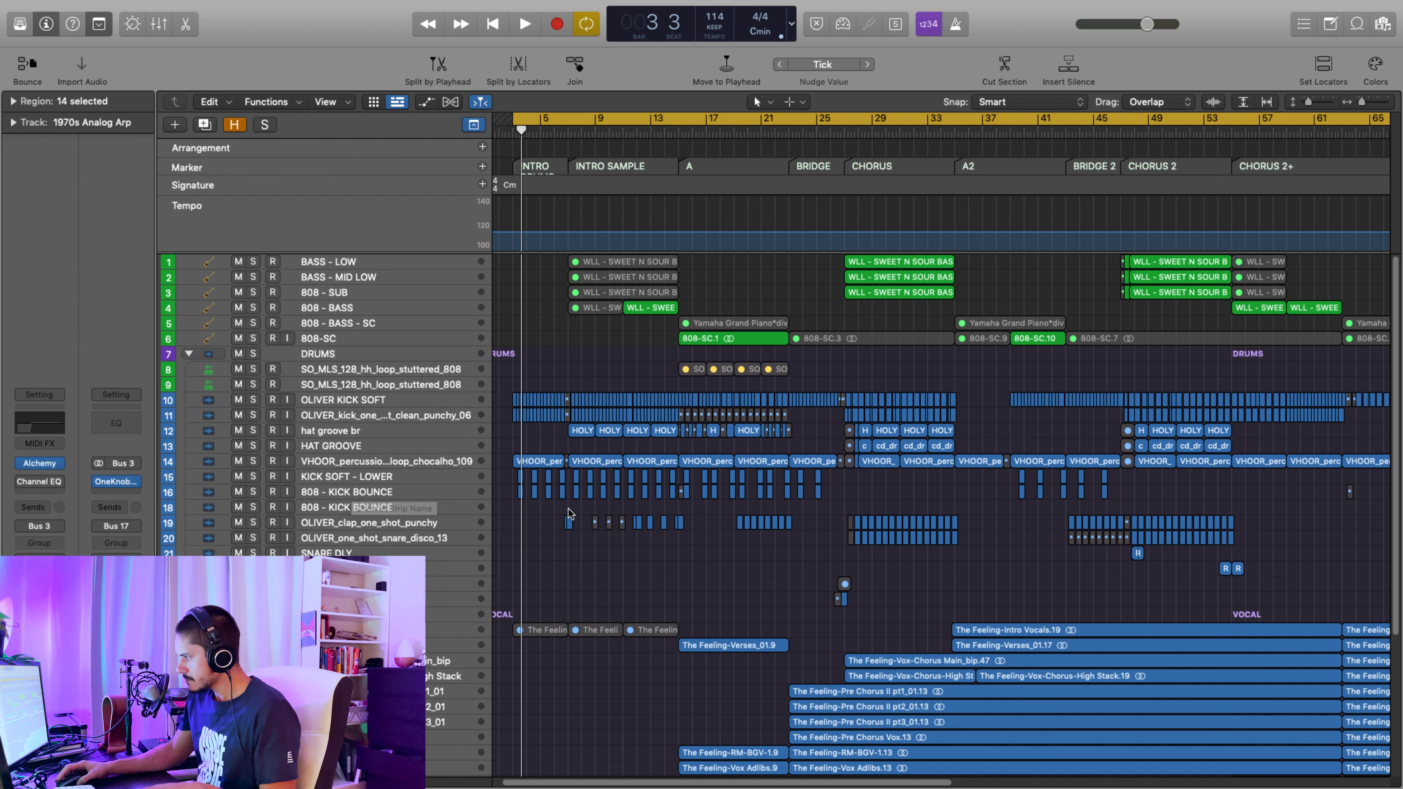
pyautogui.keyDown('alt'); pyautogui.click(188, 352); pyautogui.keyUp('alt')
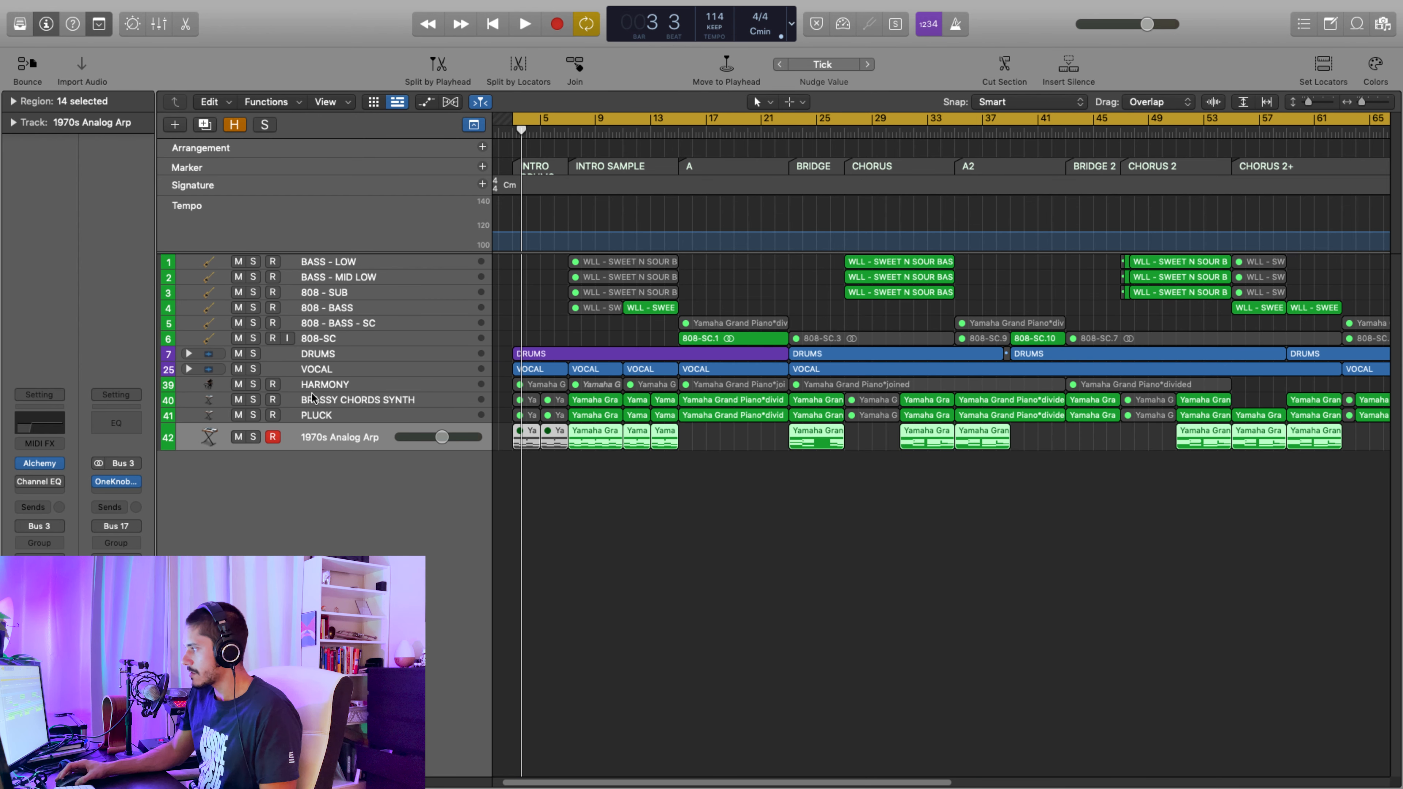
pyautogui.press('super+Down')
pyautogui.press('super+Down')
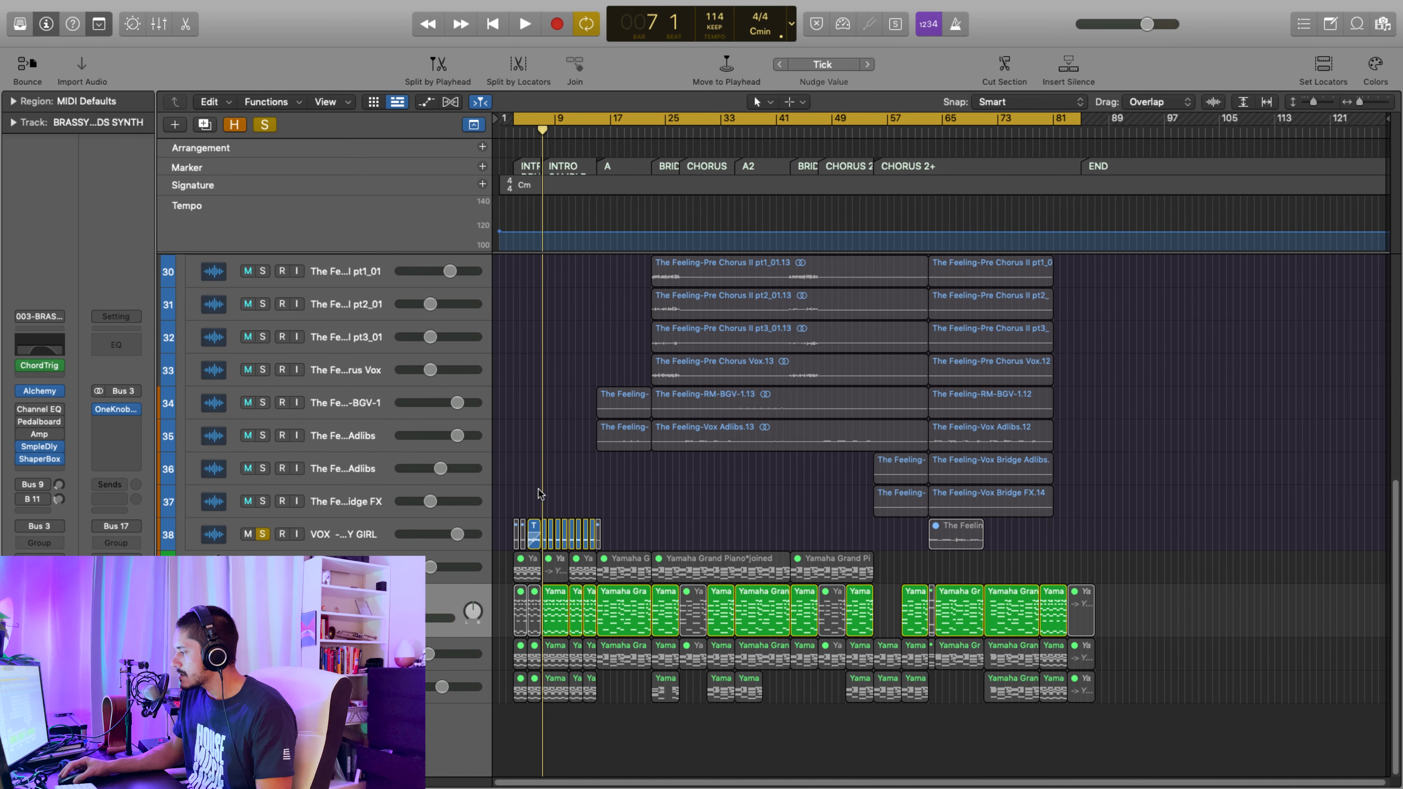
# Marquee-select bars 5 to 16 just above the VOX - BABY GIRL regions and unsolo the BRASSY CHORDS SYNTH track
pyautogui.moveTo(531, 503); pyautogui.dragTo(602, 505)
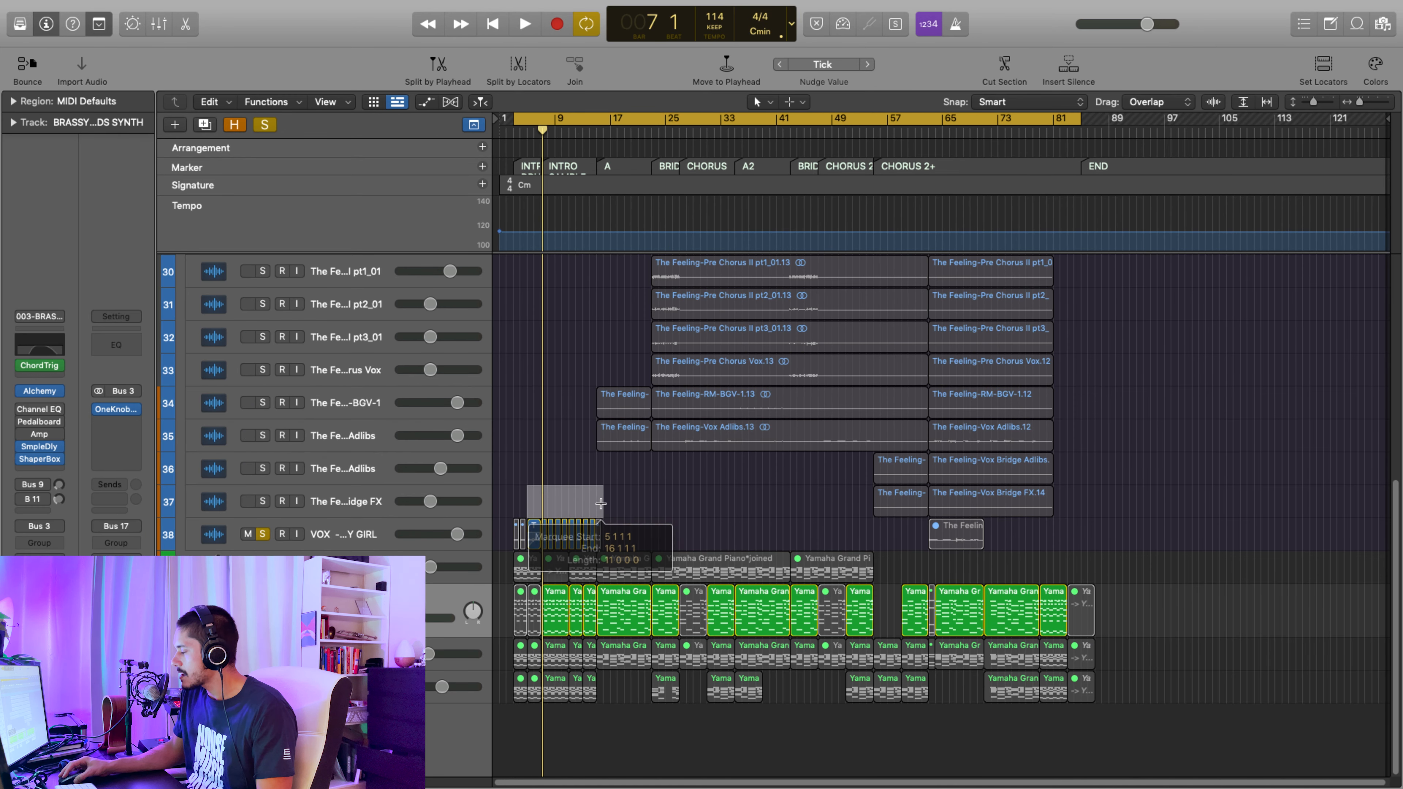
pyautogui.scroll(8, 513, 508)
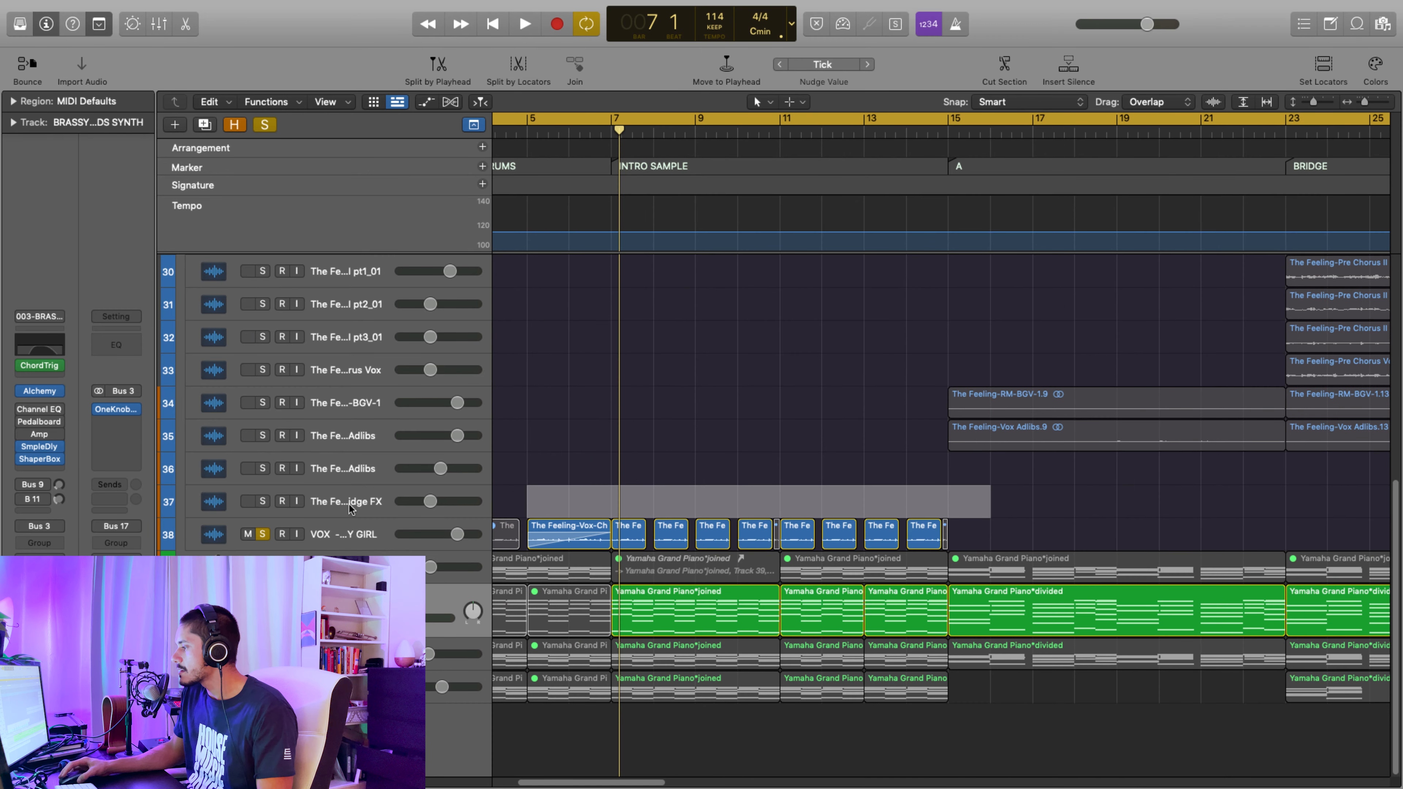
pyautogui.scroll(5, 476, 513)
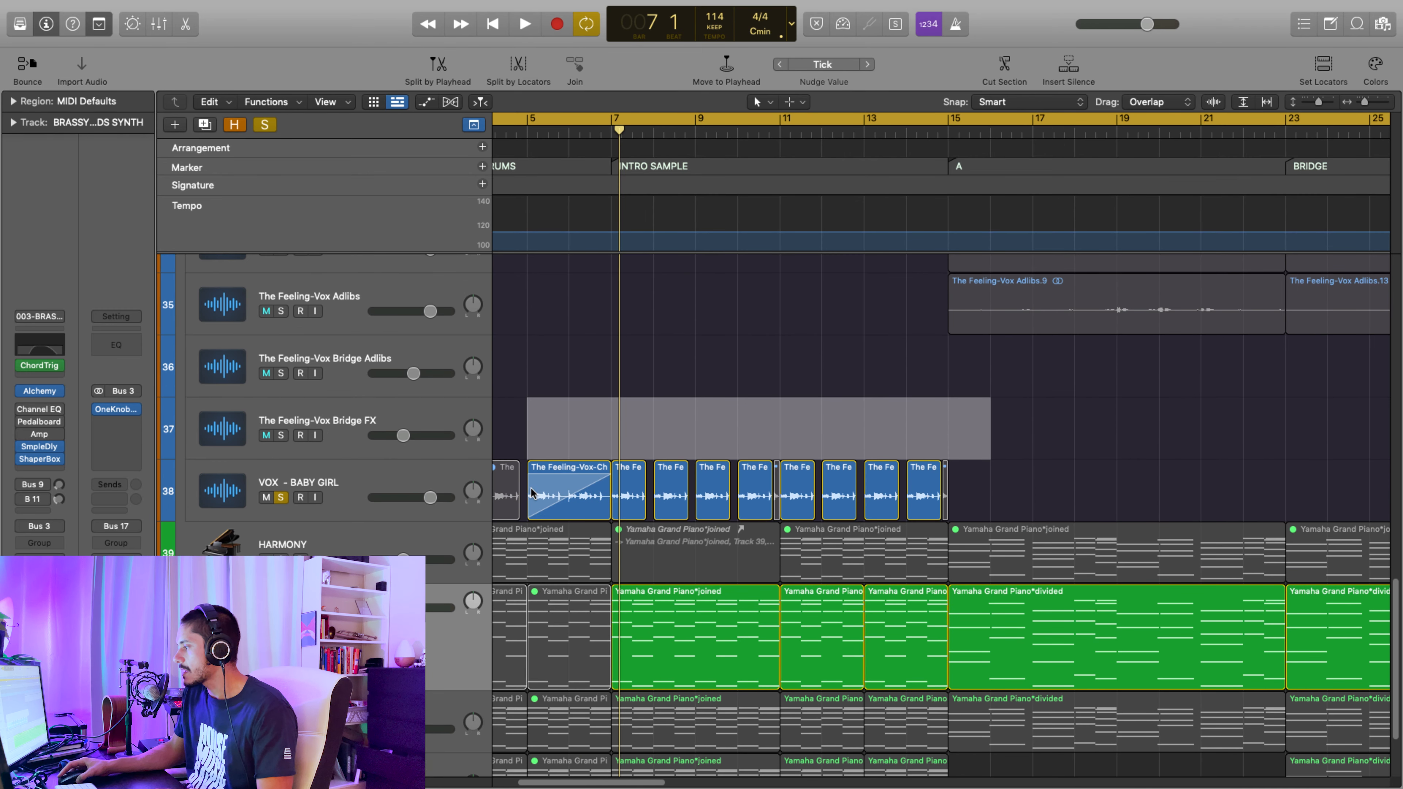
pyautogui.click(281, 608)
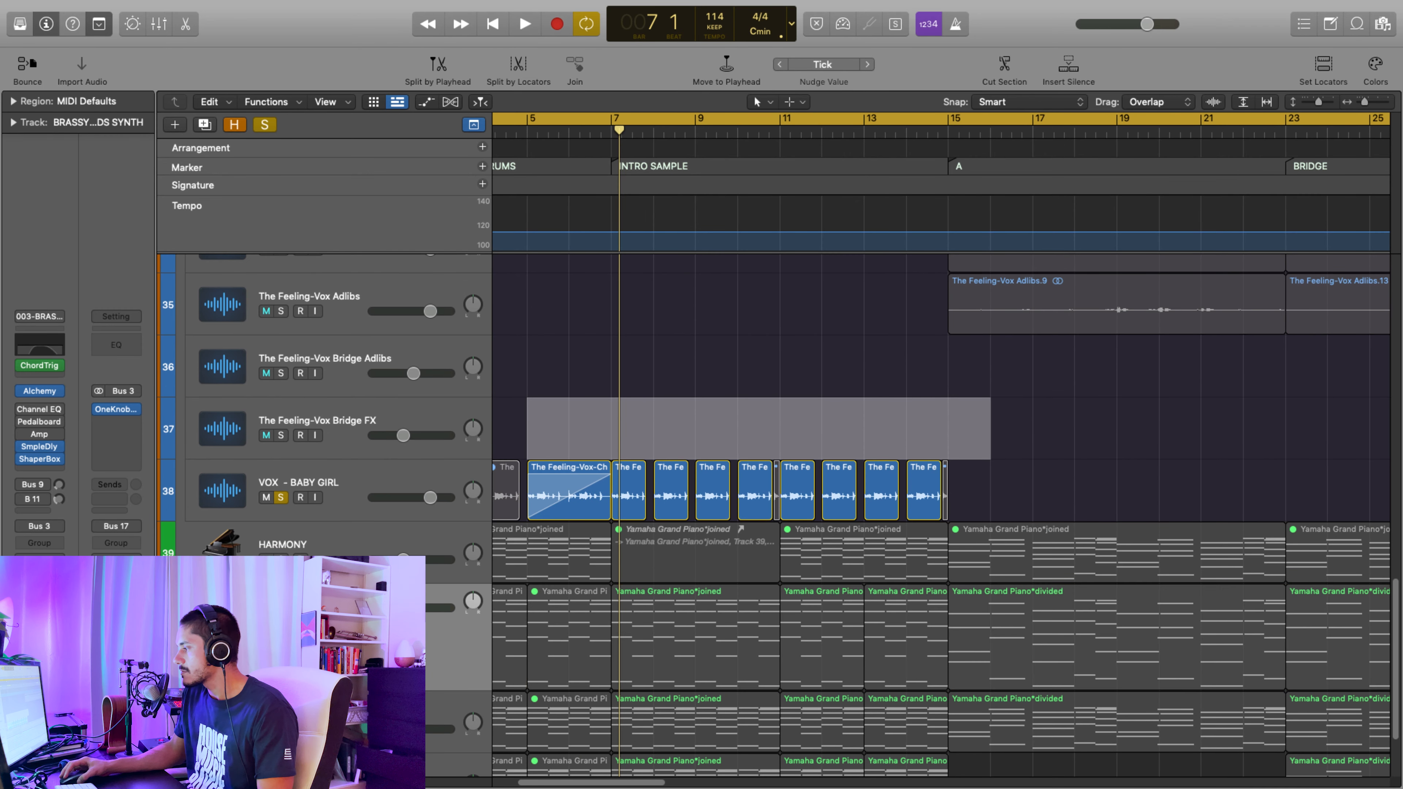
# Audition the soloed VOX - BABY GIRL chops from bar 7 with the CLA-76 compressor window open and moved aside
pyautogui.press('space')
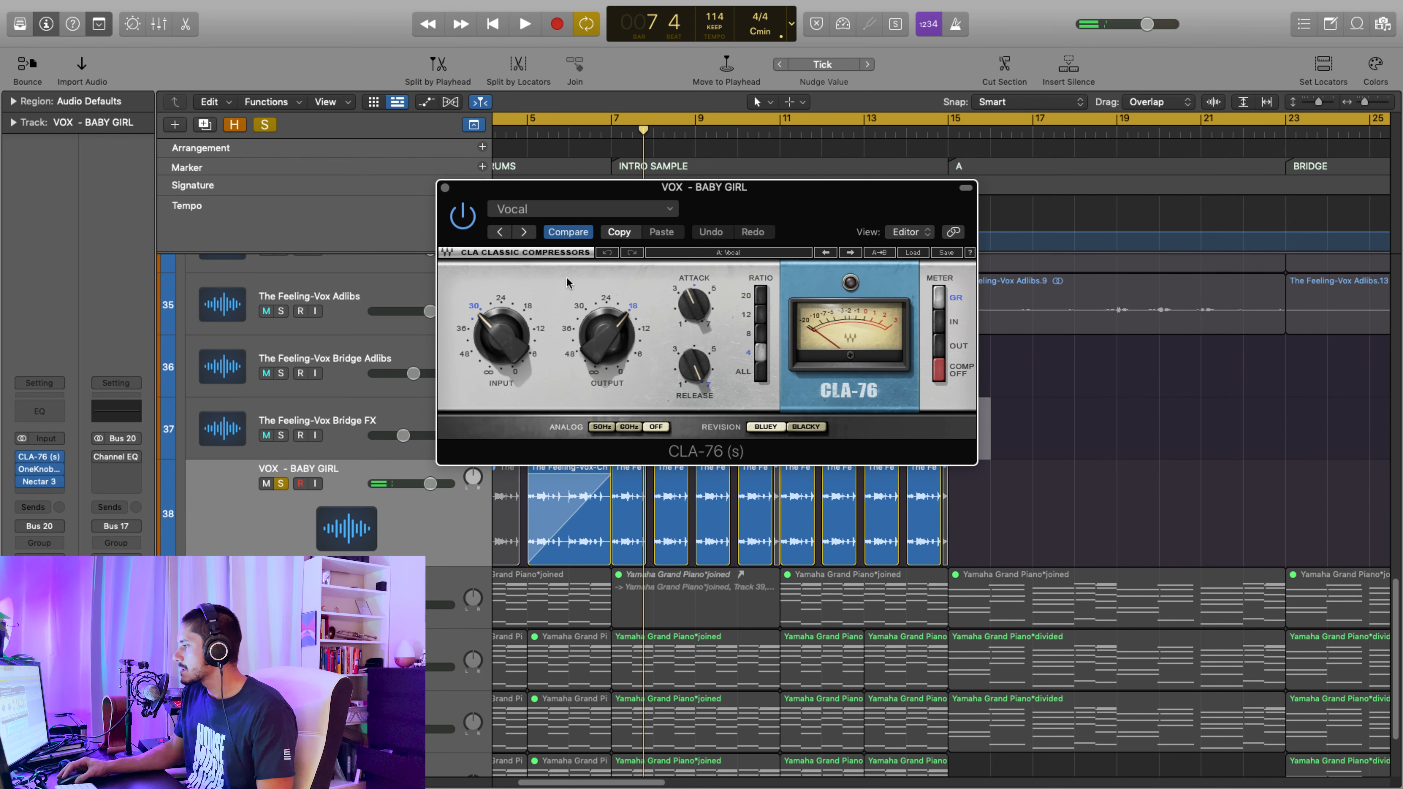
pyautogui.moveTo(835, 218); pyautogui.dragTo(691, 236)
pyautogui.press('space')
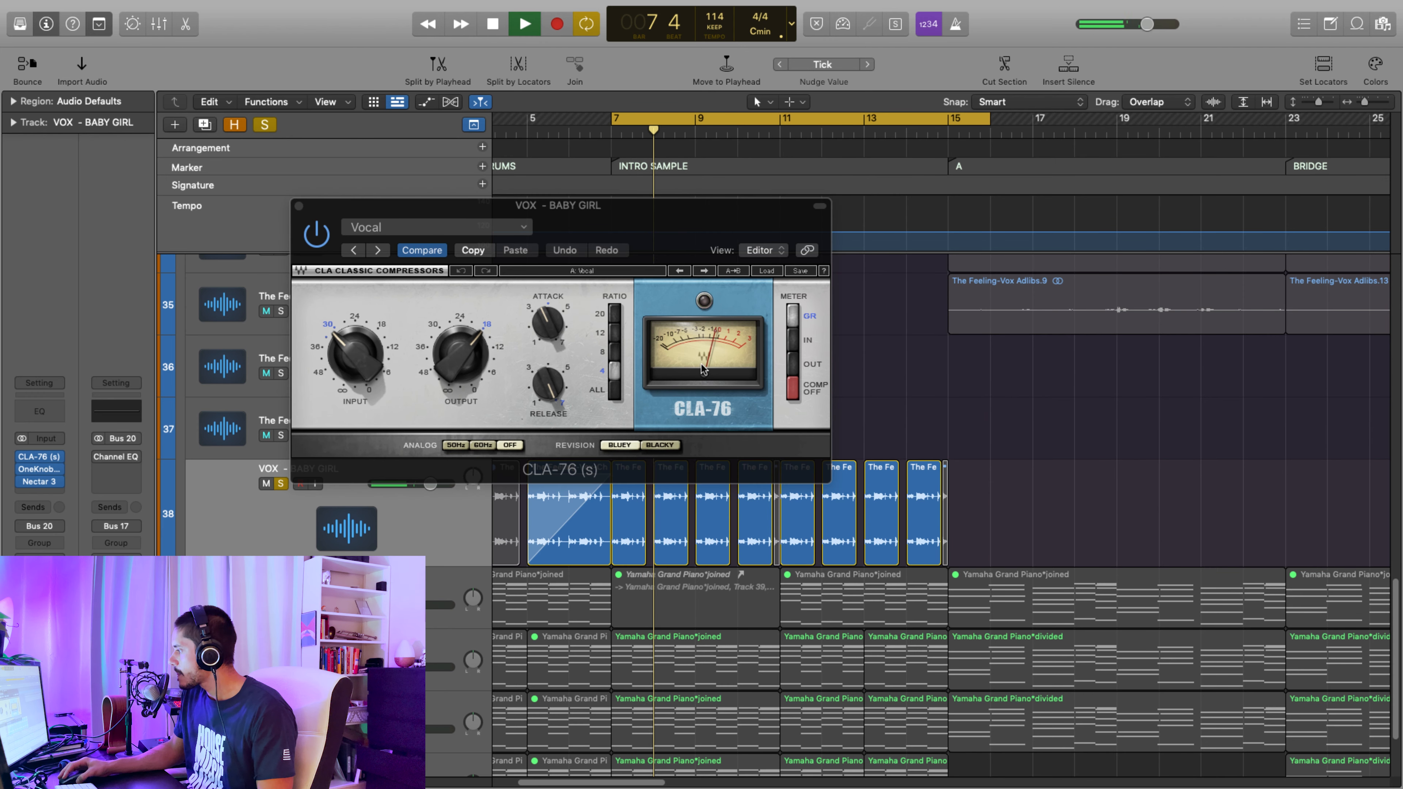
pyautogui.press('space')
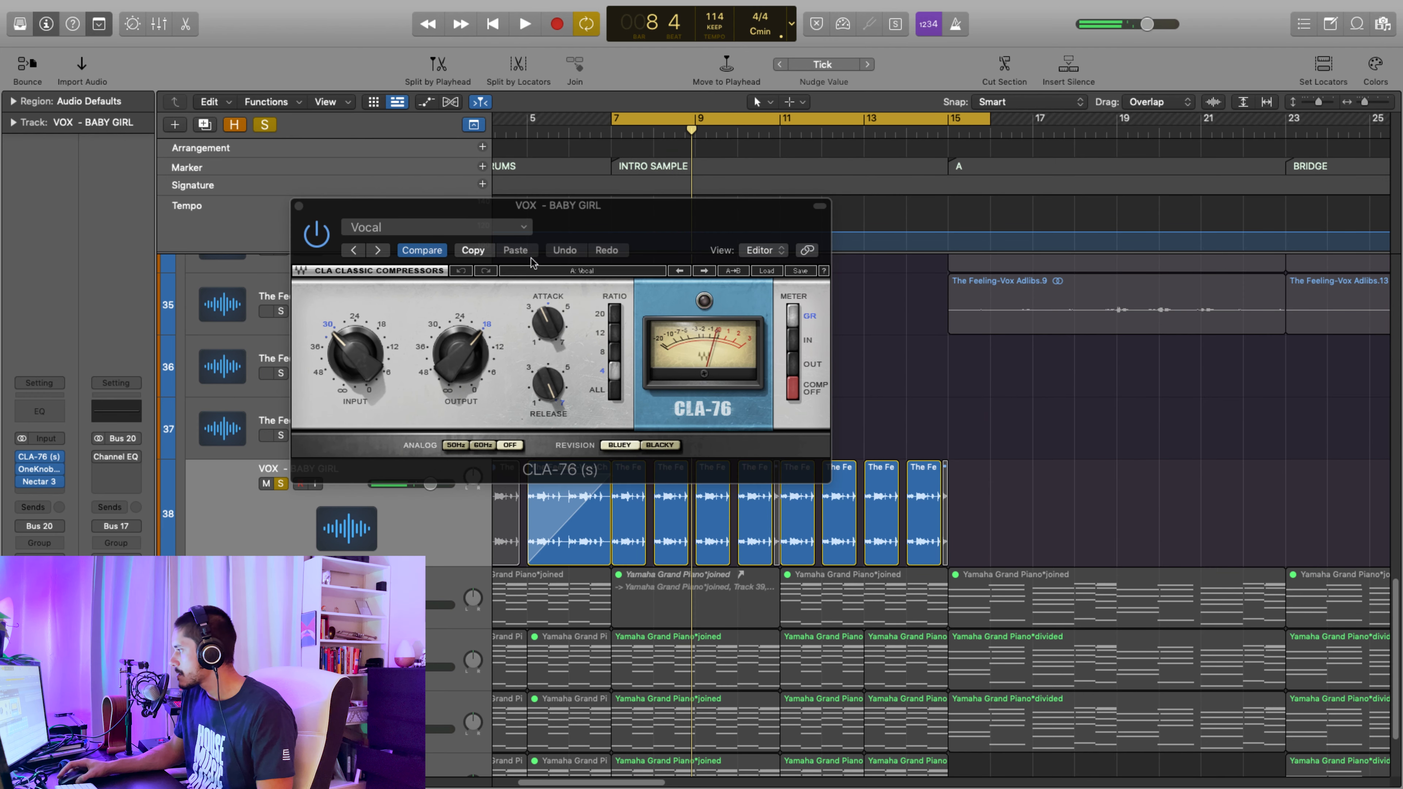
# Close the CLA-76 window and audition the soloed VOX - BABY GIRL chops with the OneKnob Pumper window open
pyautogui.click(299, 206)
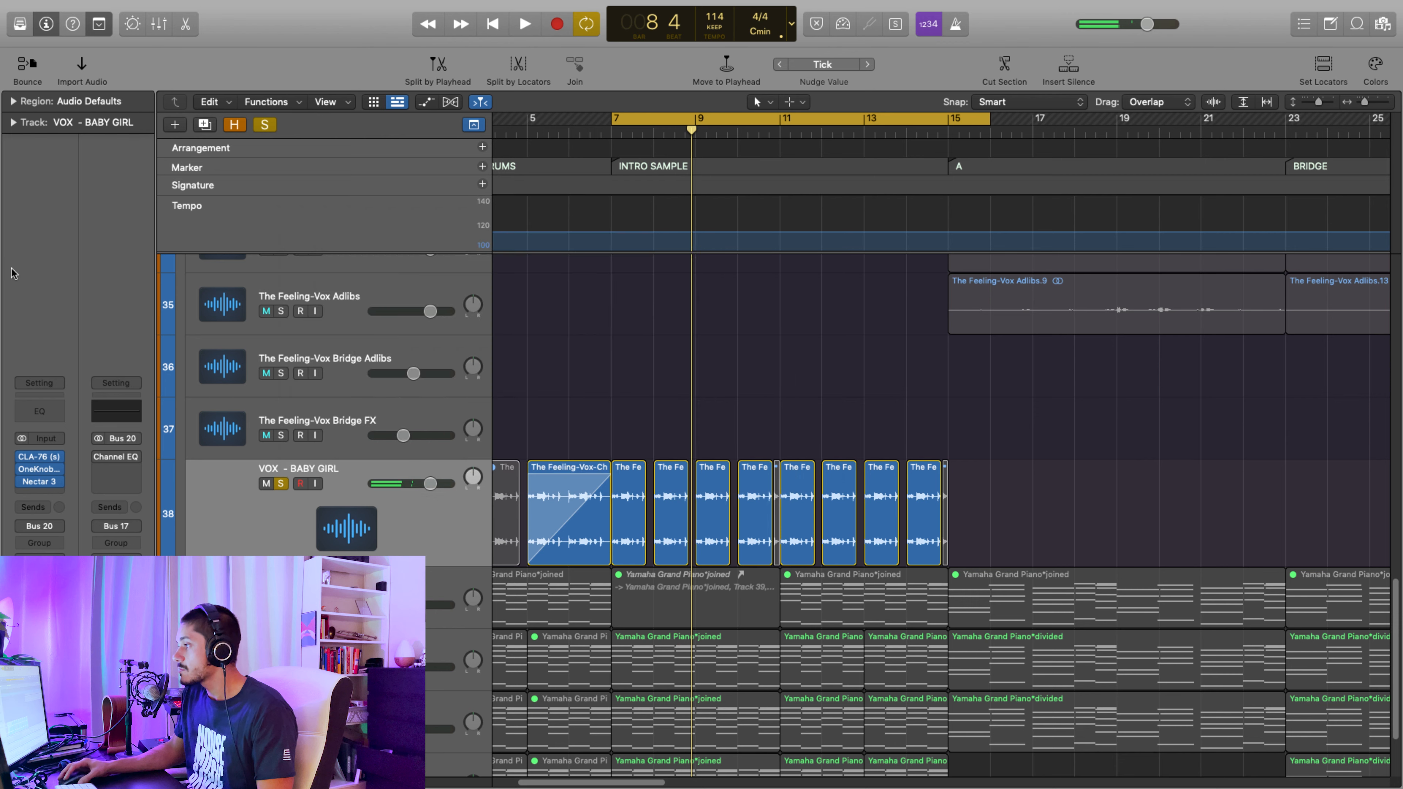
pyautogui.click(49, 468)
pyautogui.press('space')
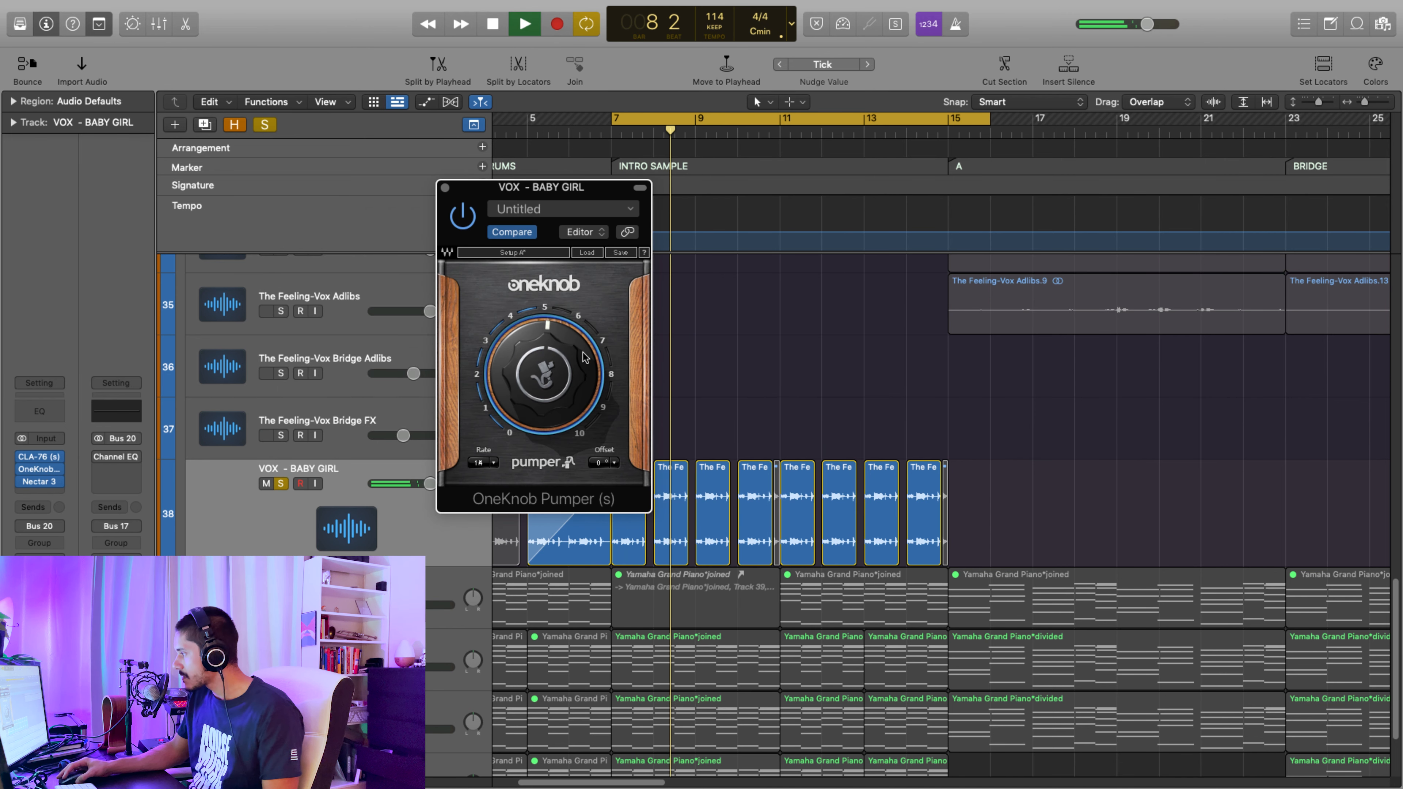
pyautogui.press('space')
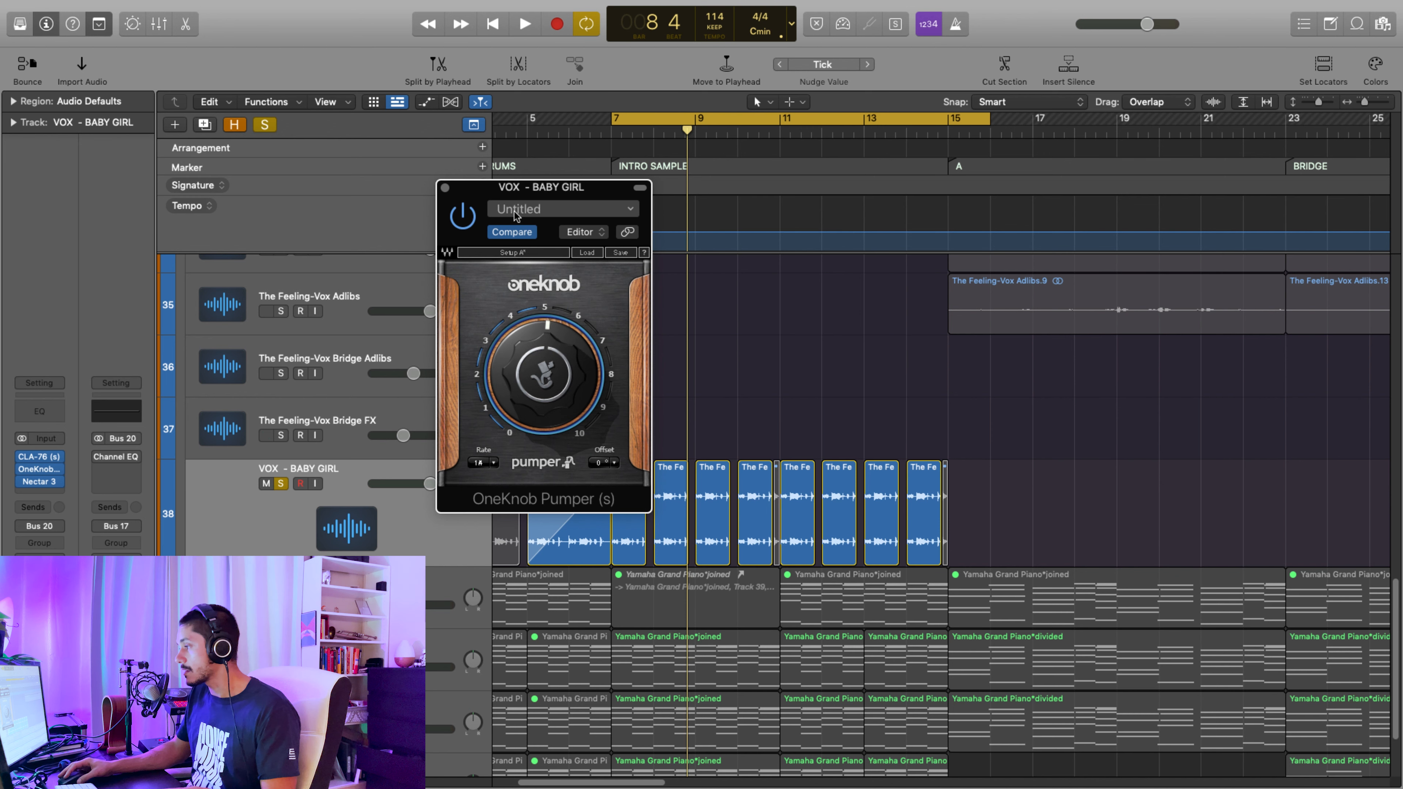
pyautogui.click(445, 187)
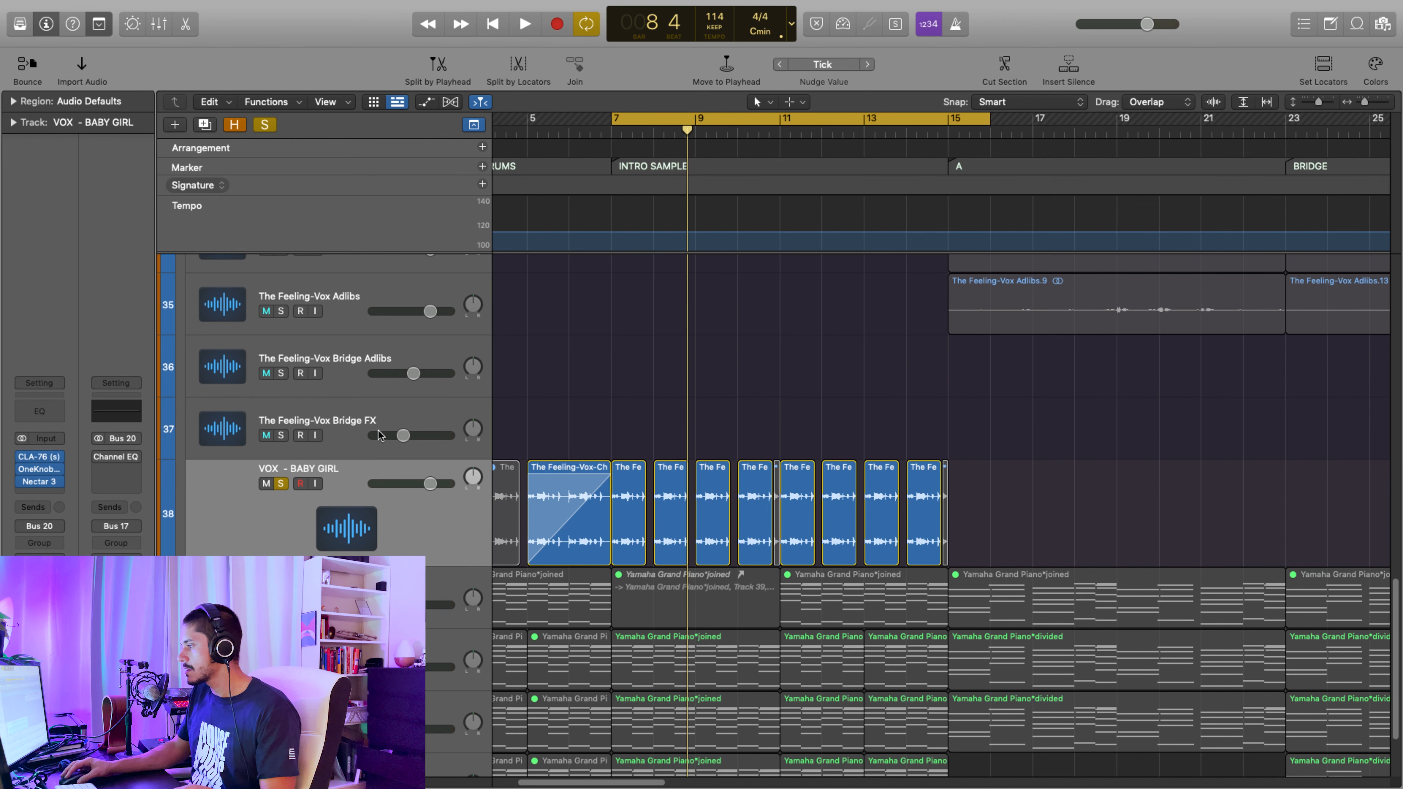
# View the Nectar 3 harmony settings on VOX - BABY GIRL, close the plug-in and unsolo the track
pyautogui.click(47, 485)
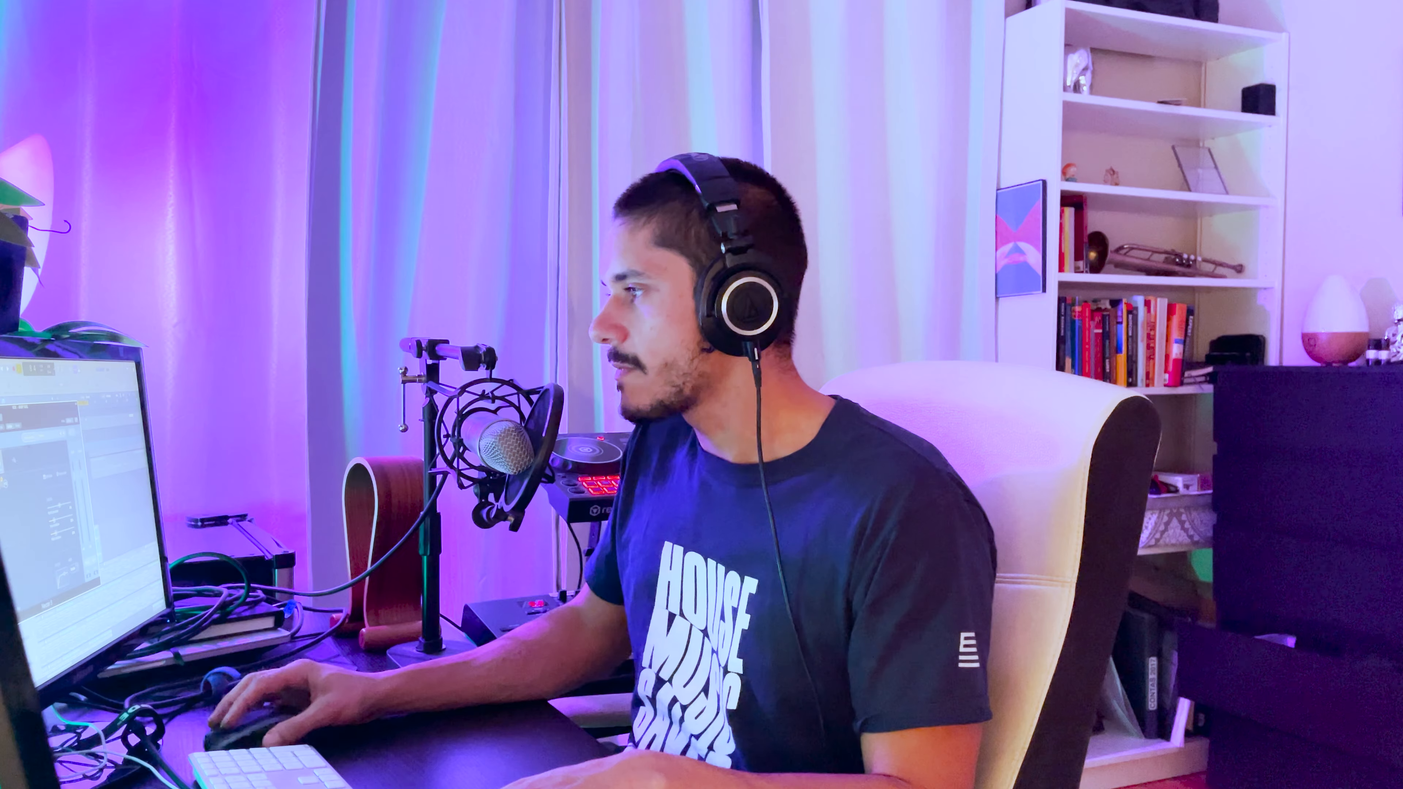
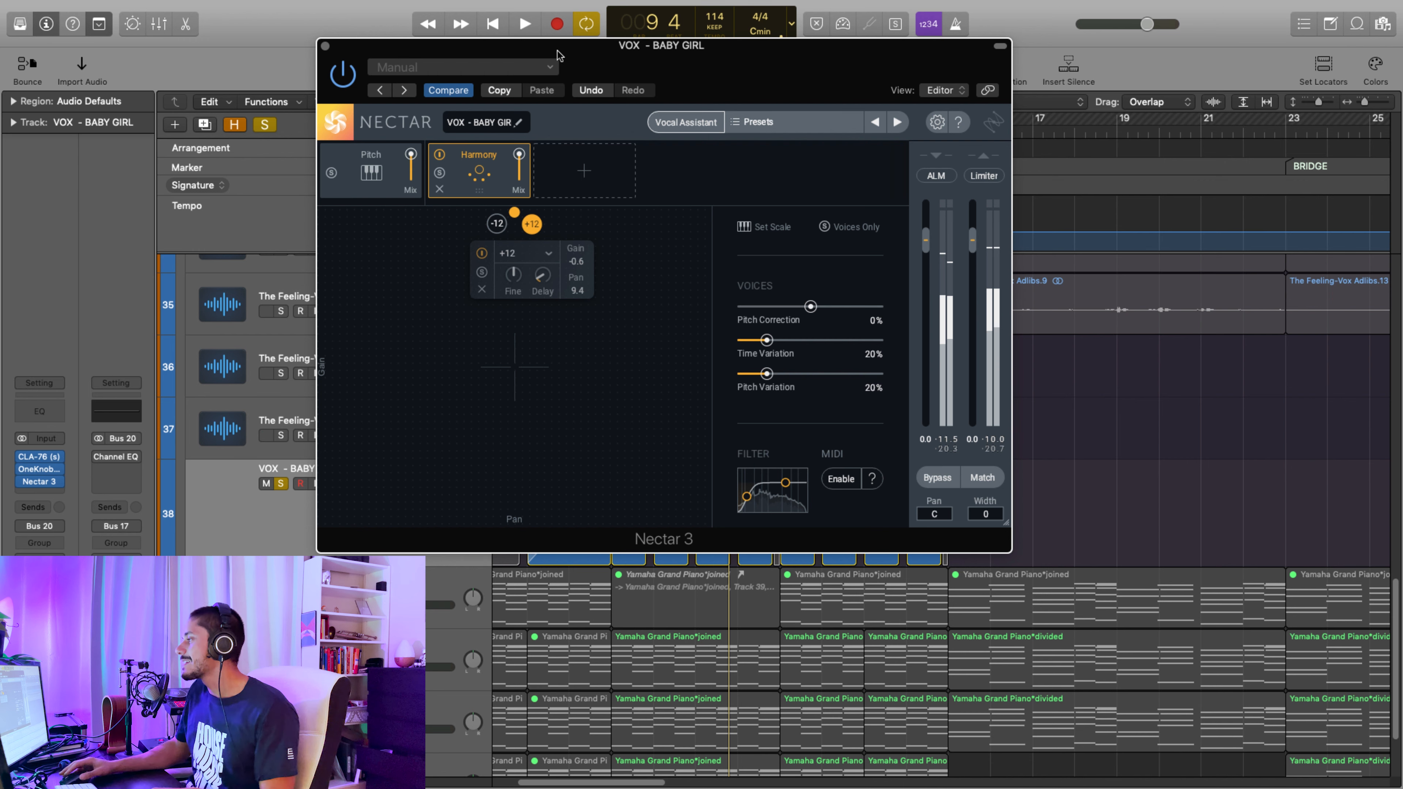
pyautogui.click(326, 46)
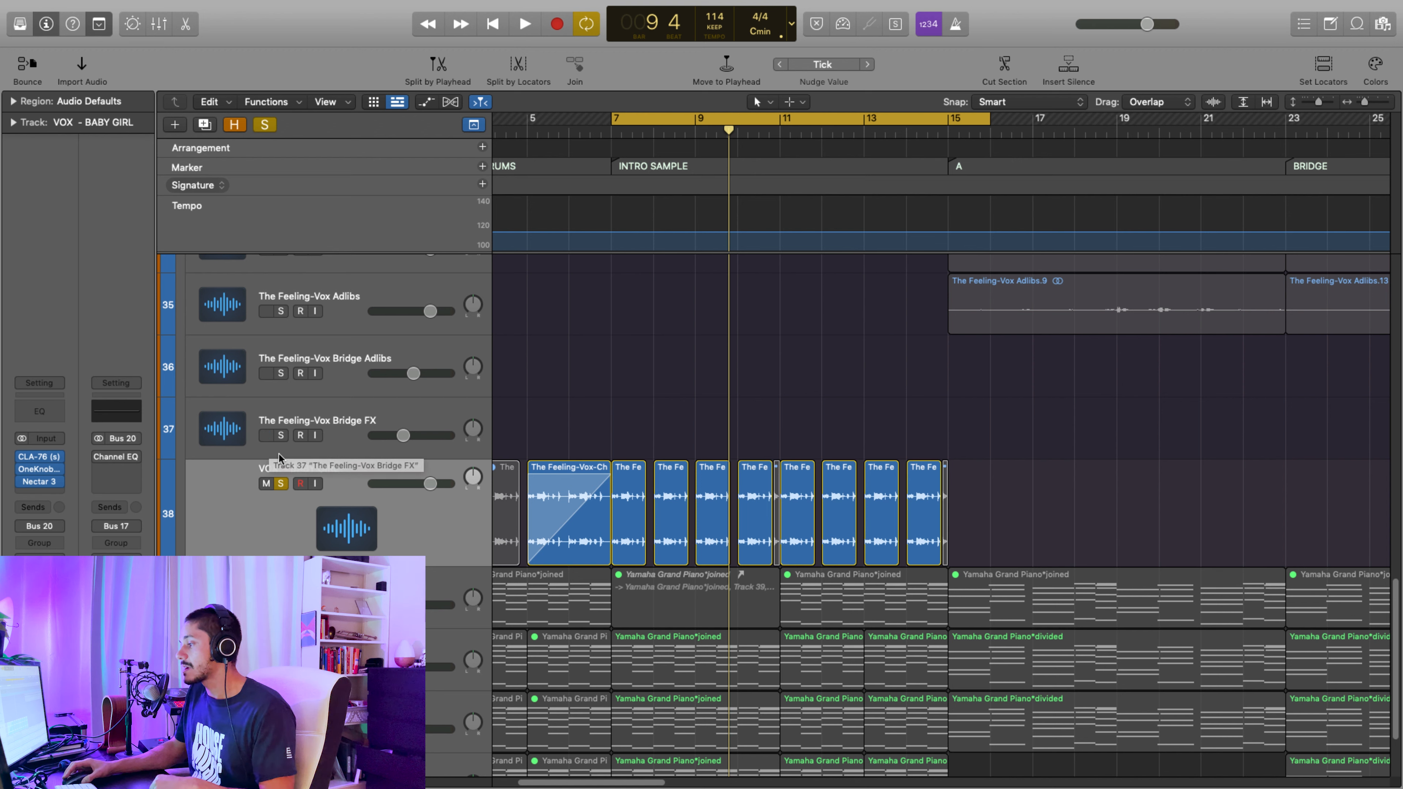
pyautogui.press('s')
# Audition BRASSY CHORDS SYNTH and the two chord tracks below it in solo over the INTRO SAMPLE section
pyautogui.press('super+Left')
pyautogui.press('super+Left')
pyautogui.press('super+Left')
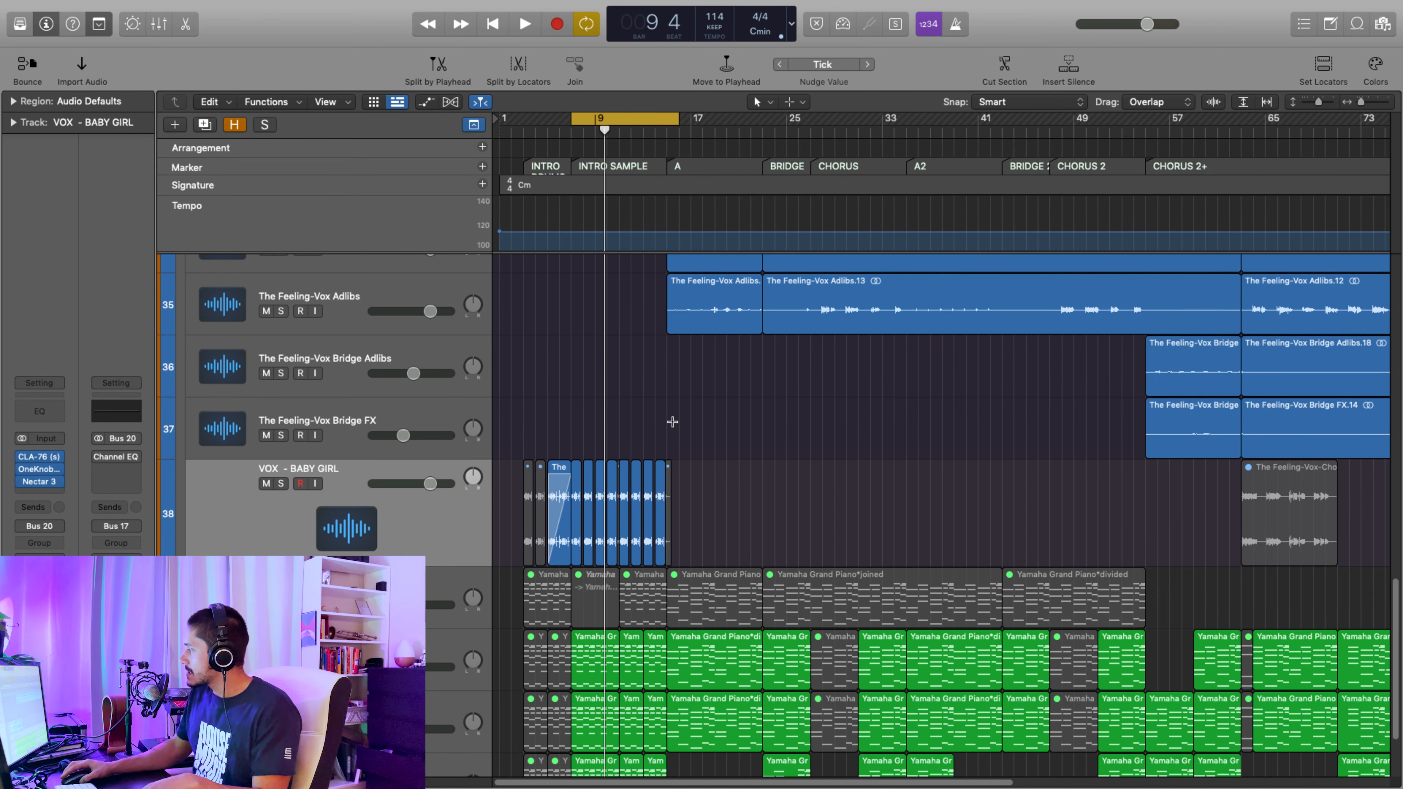
pyautogui.scroll(-3, 689, 407)
pyautogui.press('space')
pyautogui.press('s')
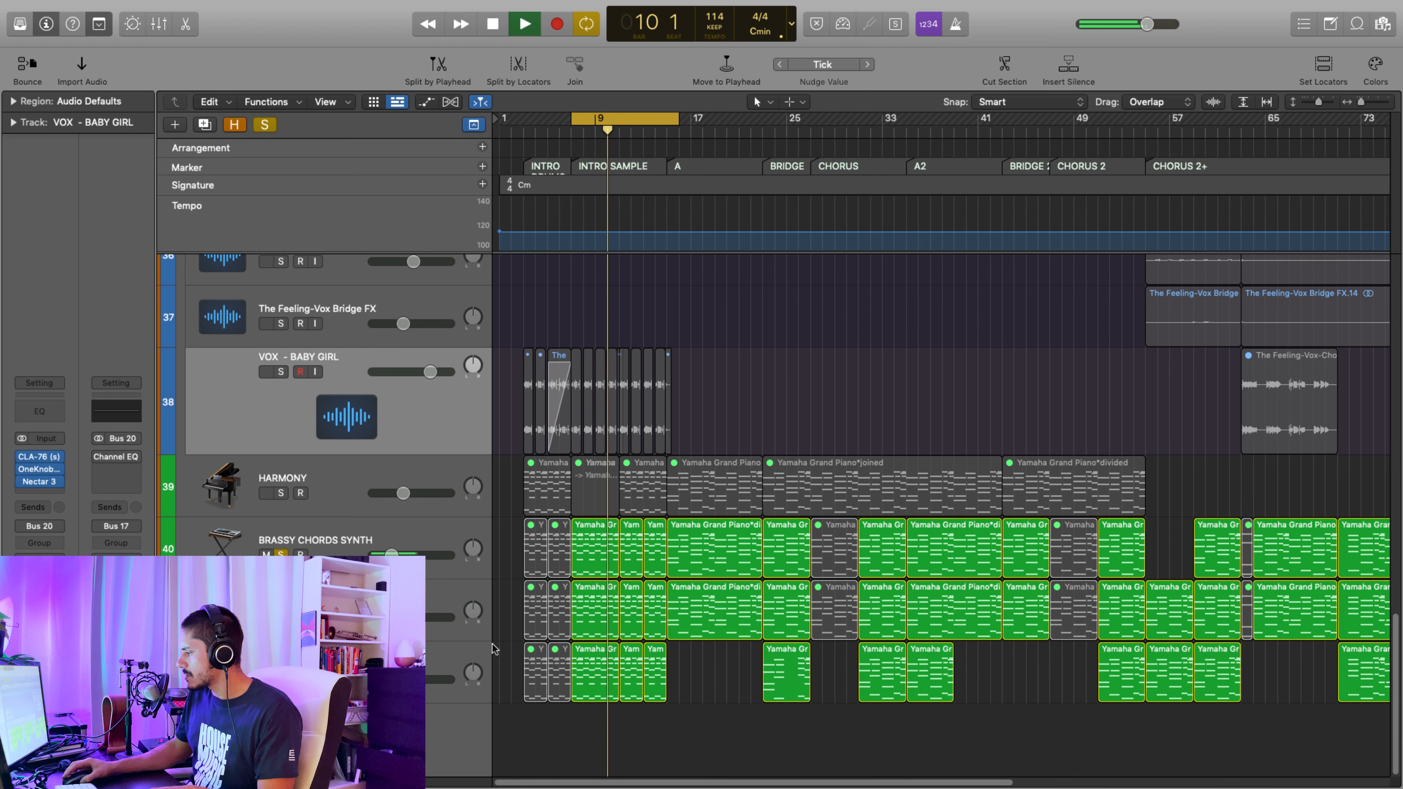
pyautogui.scroll(5, 613, 665)
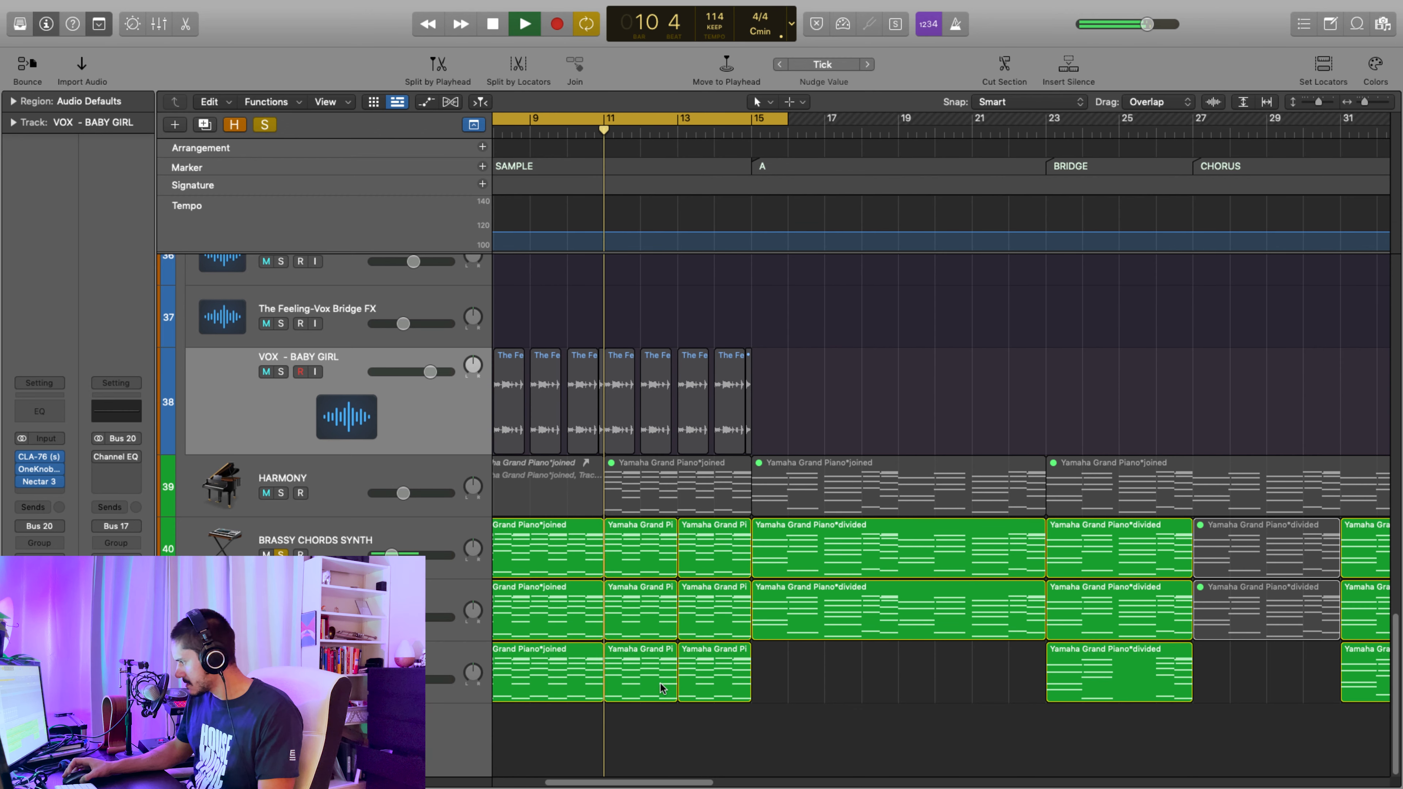
pyautogui.scroll(-2, 648, 670)
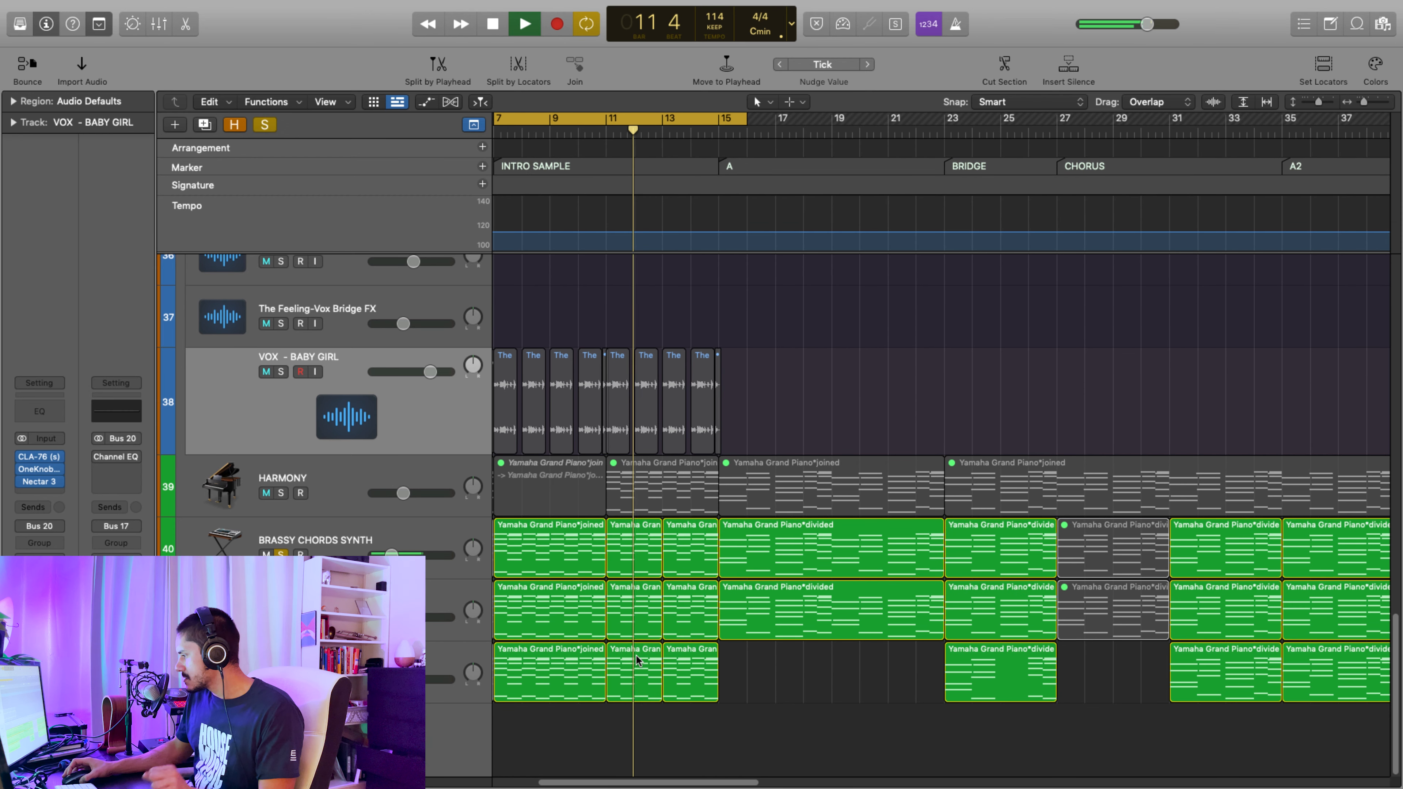
pyautogui.scroll(-2, 650, 674)
pyautogui.press('space')
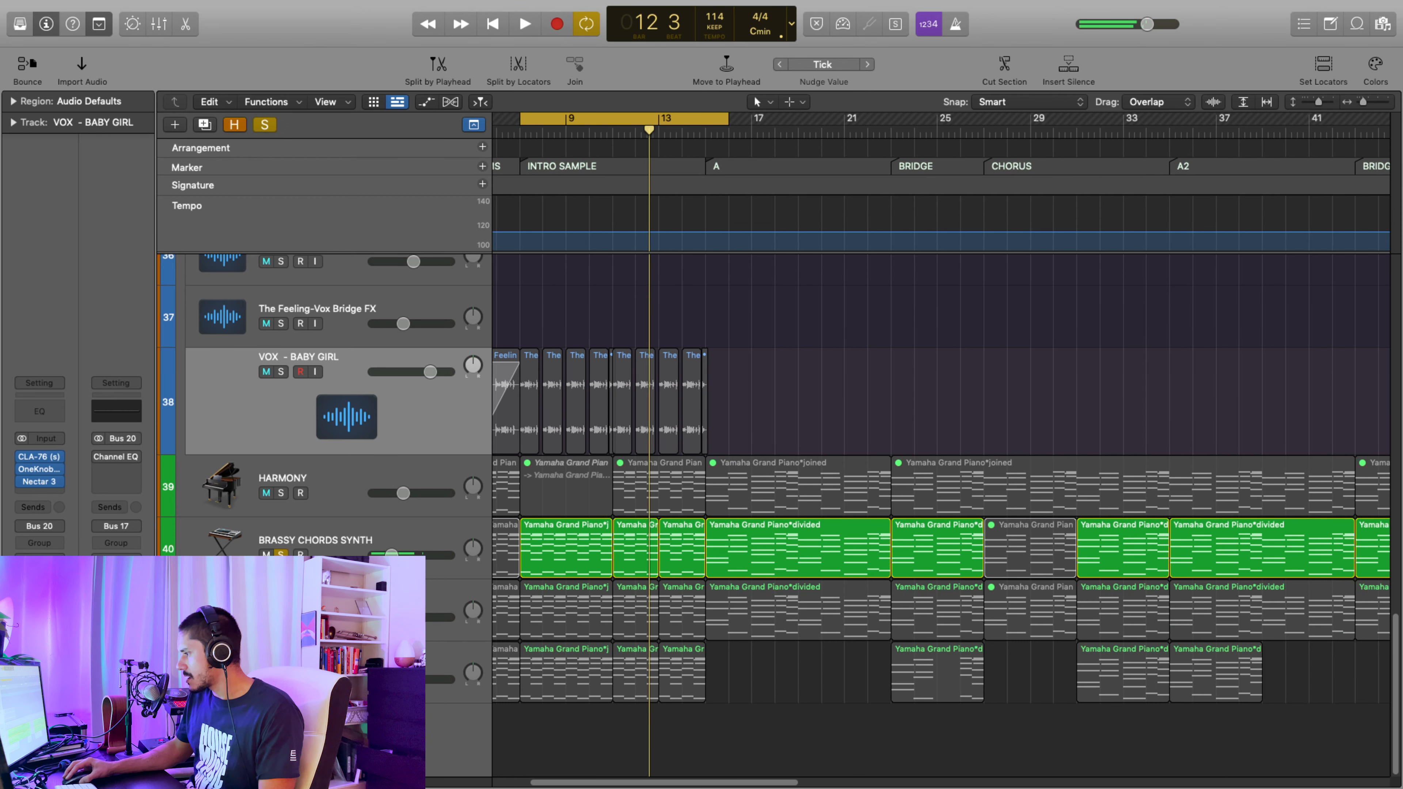
# Check the CLA-76 compressor on The Feeling-Verses_01 track and play the vocal in section A
pyautogui.scroll(-2, 688, 342)
pyautogui.scroll(5, 688, 343)
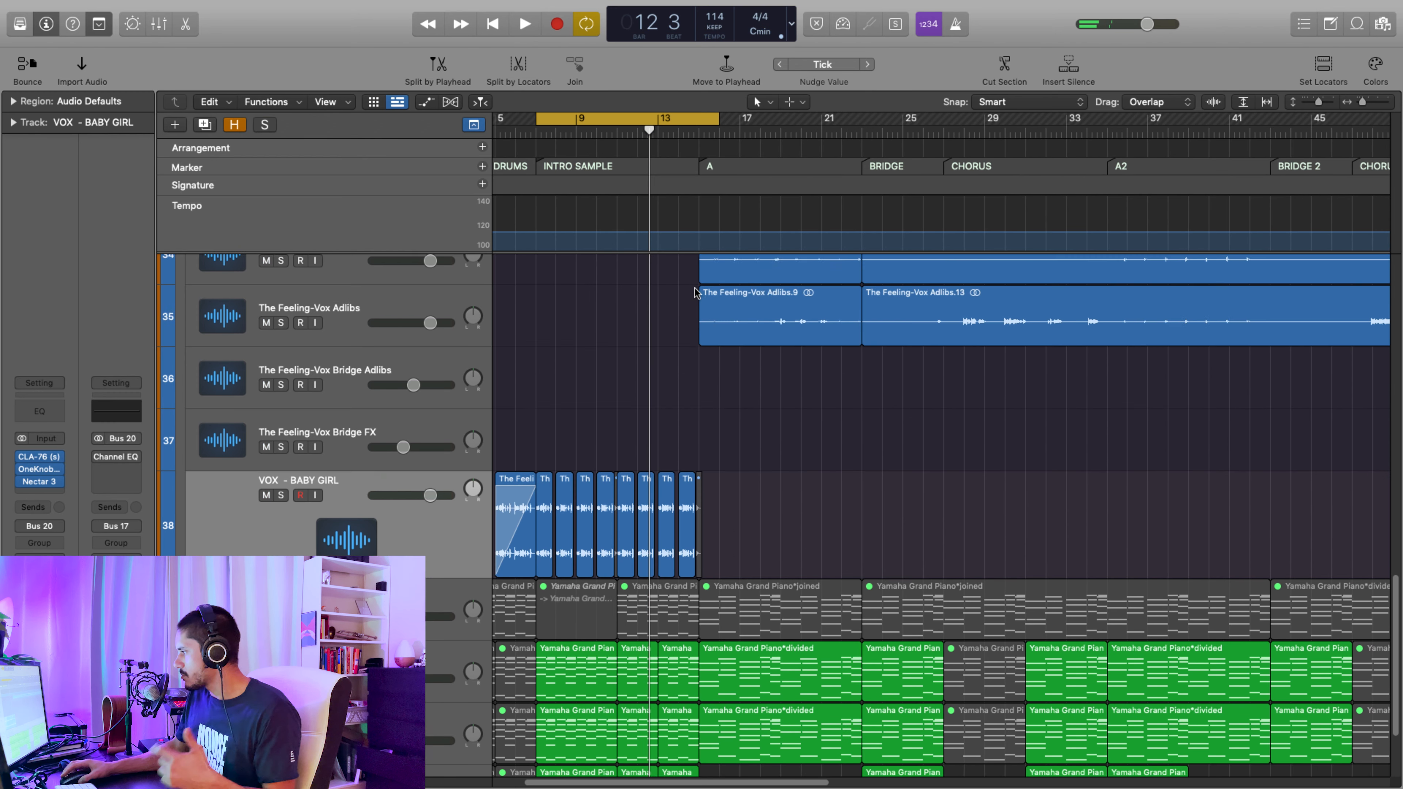
pyautogui.scroll(2, 688, 343)
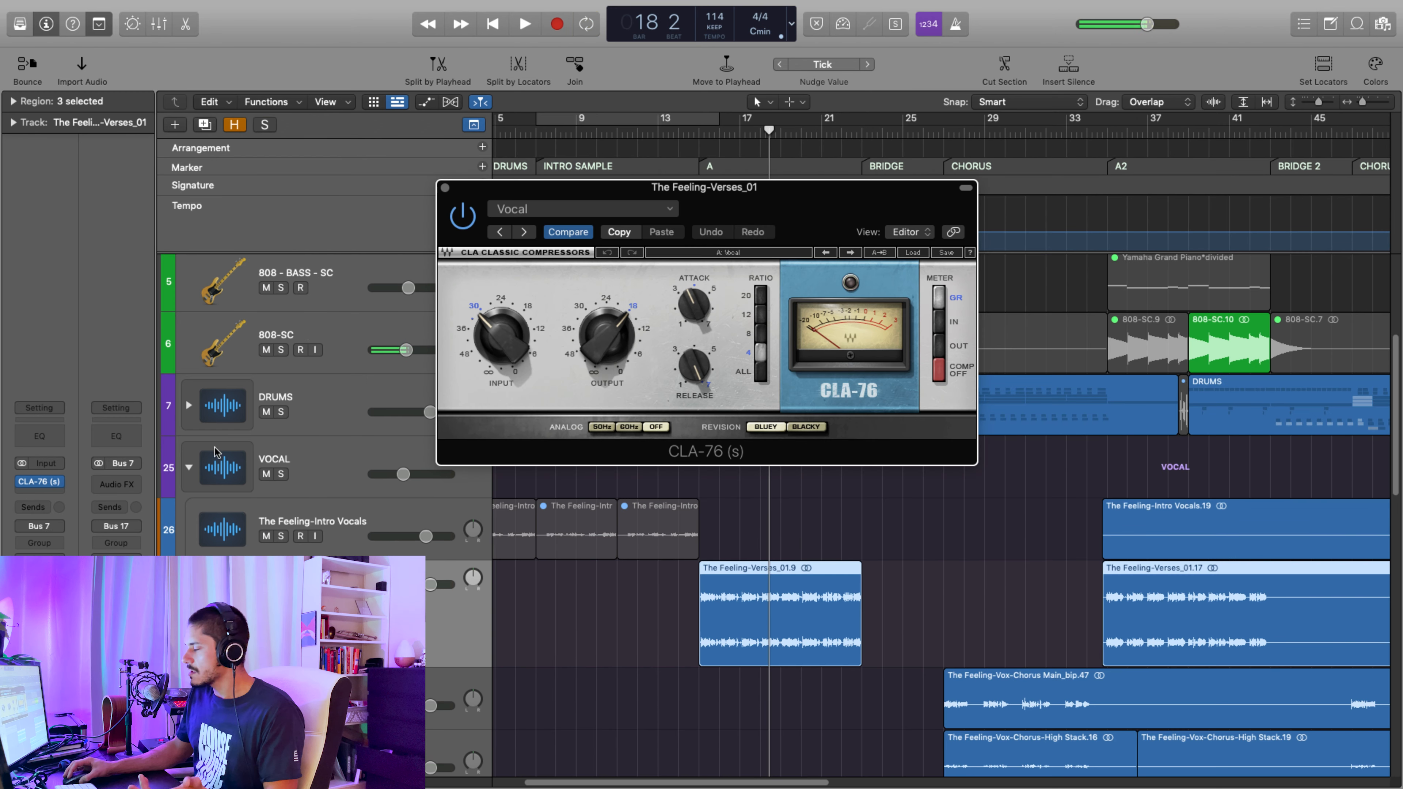
pyautogui.press('space')
pyautogui.press('space')
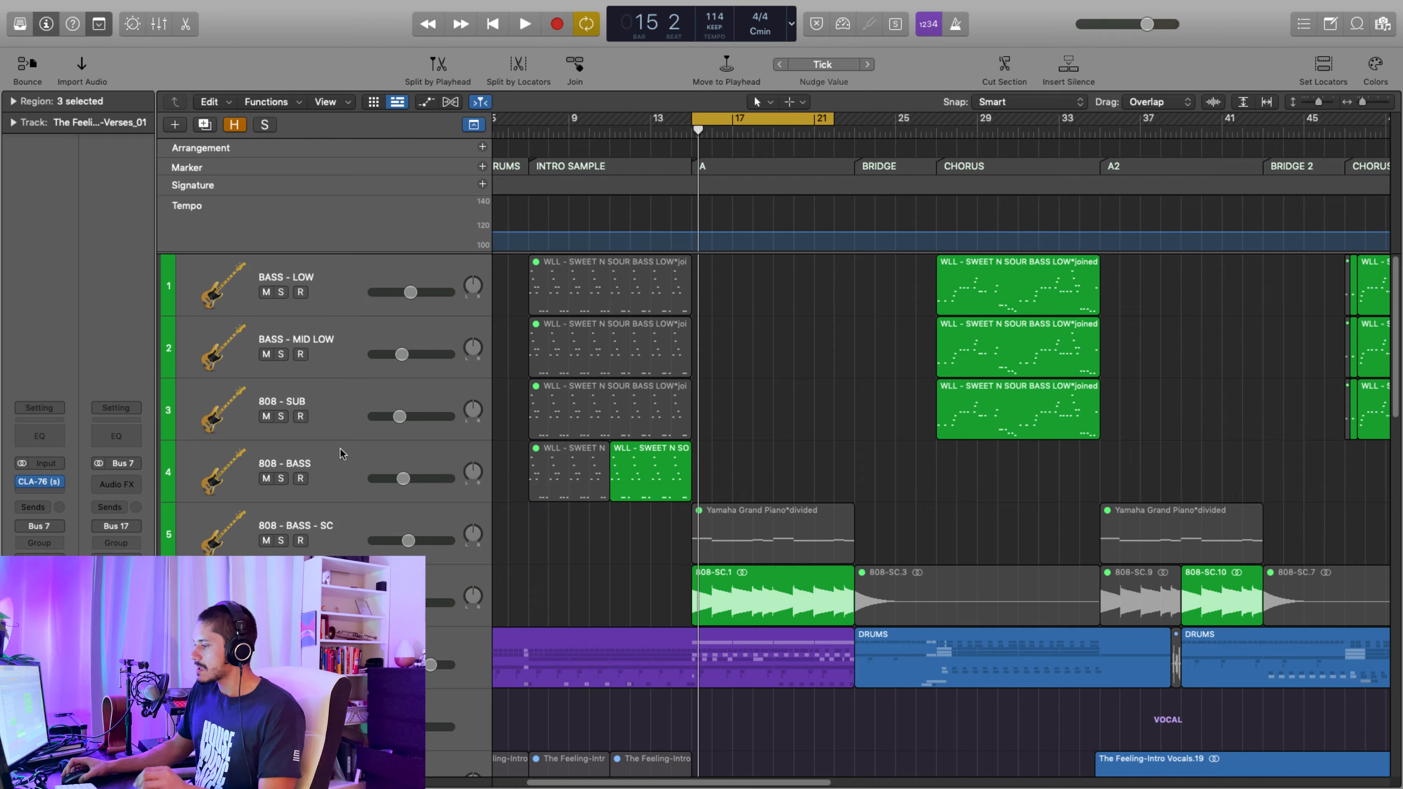
# Solo the 808-SC track, audition it from bar 15 and unsolo it again
pyautogui.scroll(-5, 568, 326)
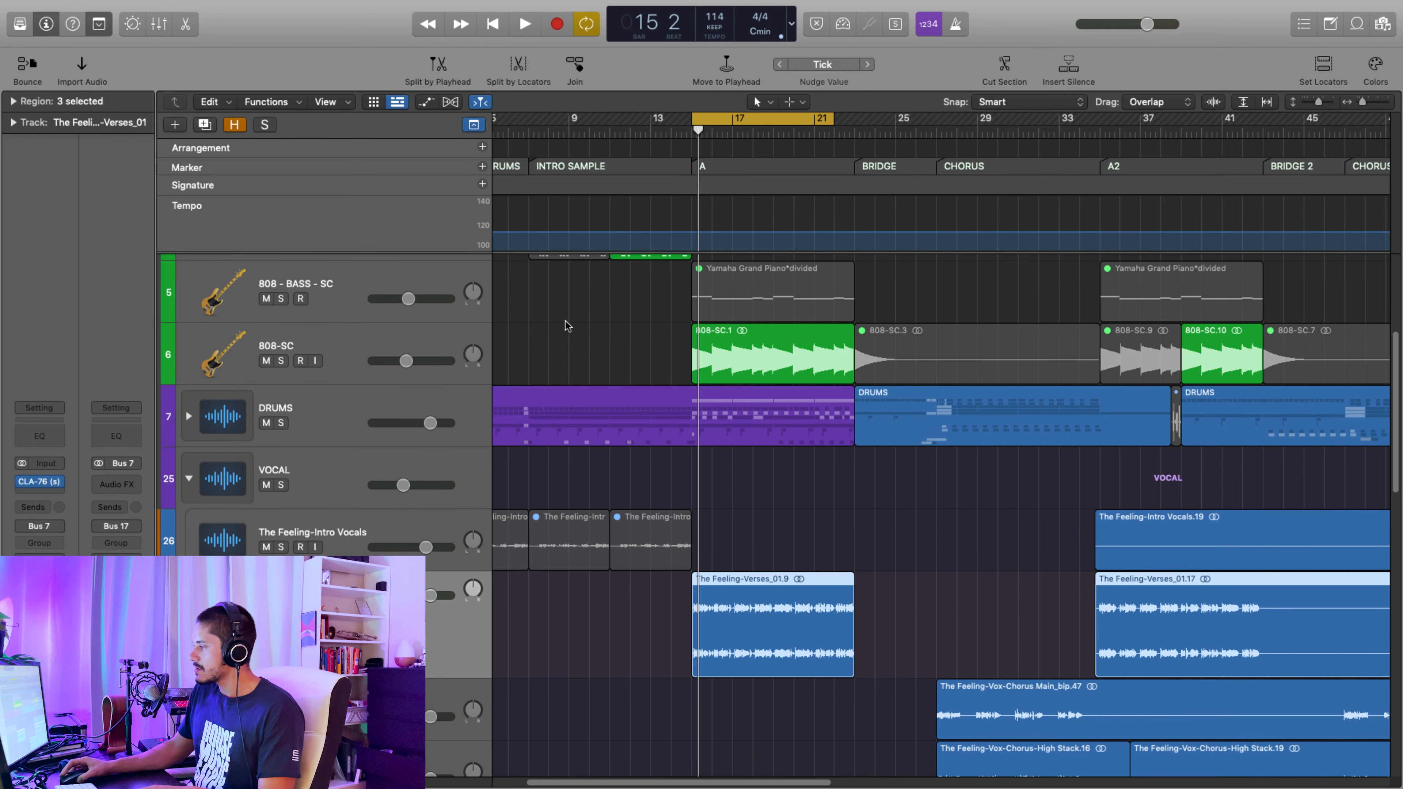
pyautogui.scroll(2, 711, 399)
pyautogui.hscroll(1, 478, 408)
pyautogui.click(302, 431)
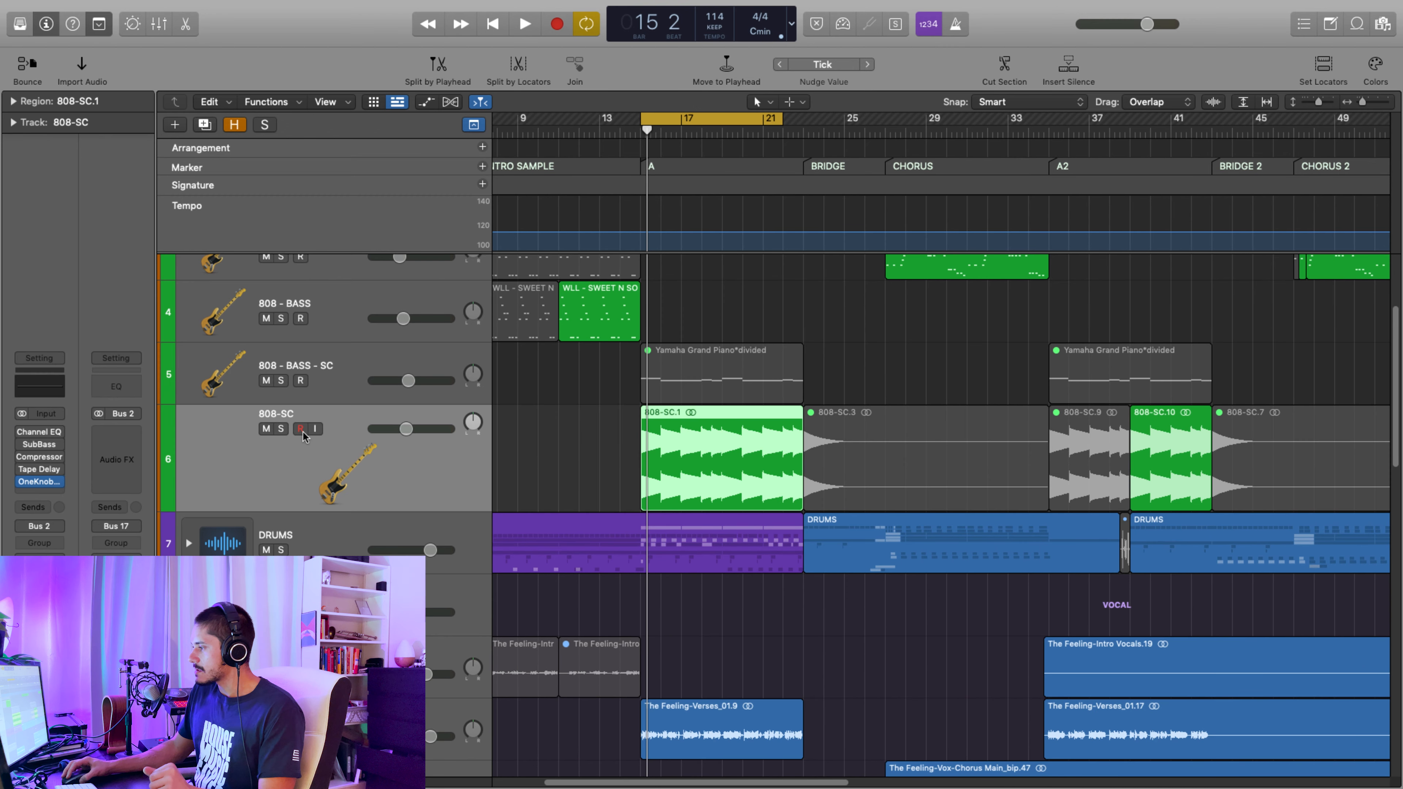
pyautogui.click(281, 430)
pyautogui.press('space')
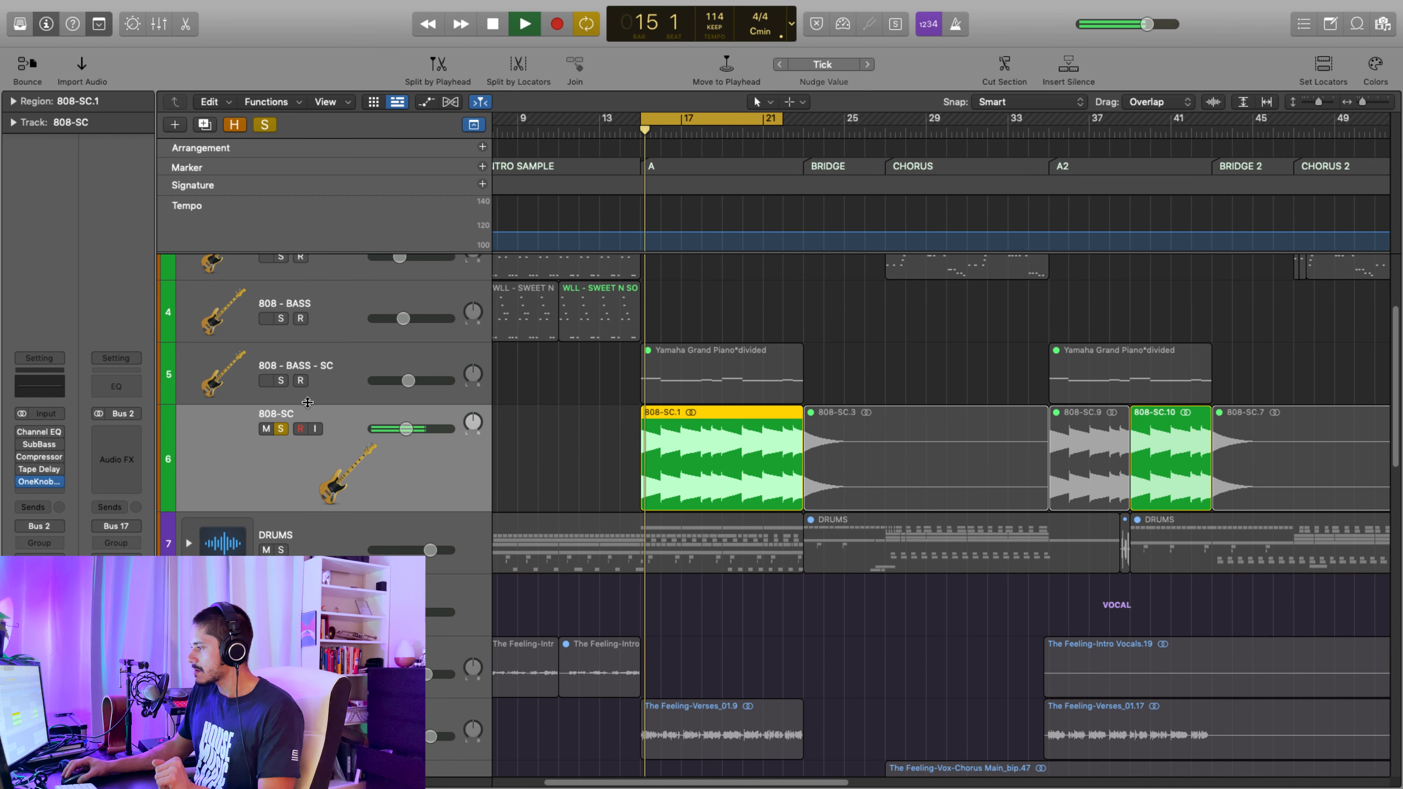
pyautogui.press('space')
pyautogui.click(281, 429)
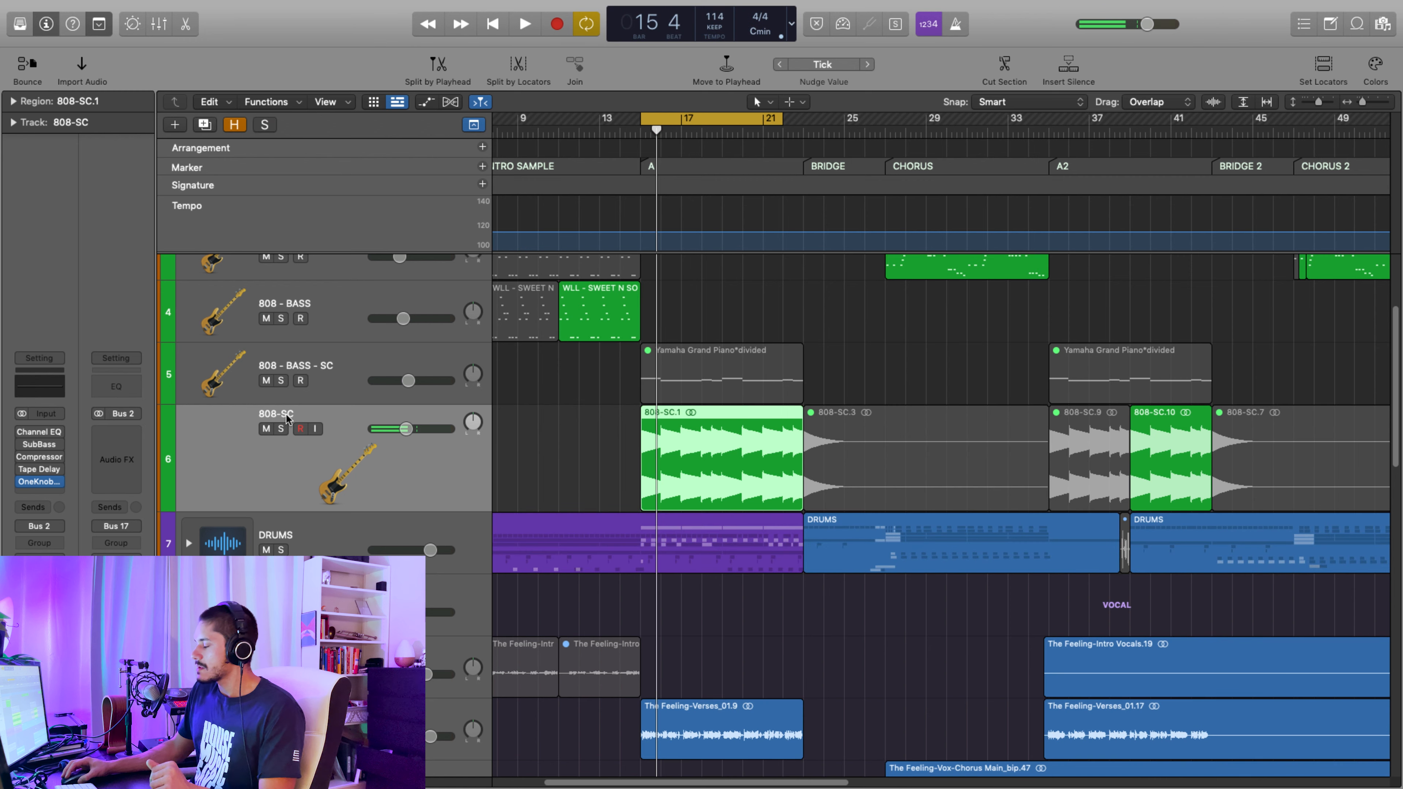
# Look over the bass tracks across the whole arrangement and select the 808 - BASS - SC track
pyautogui.scroll(5, 549, 428)
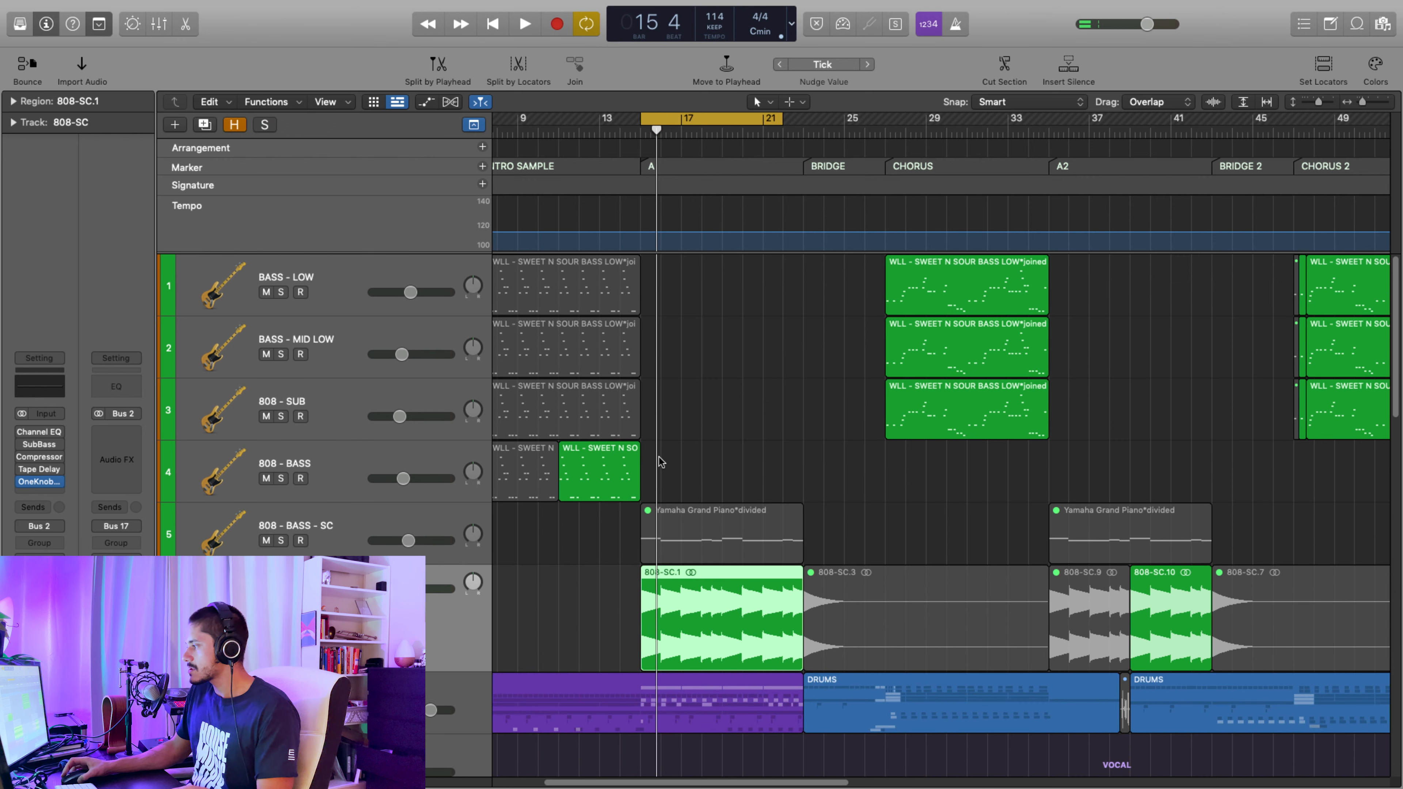
pyautogui.press('super+Left')
pyautogui.press('super+Up')
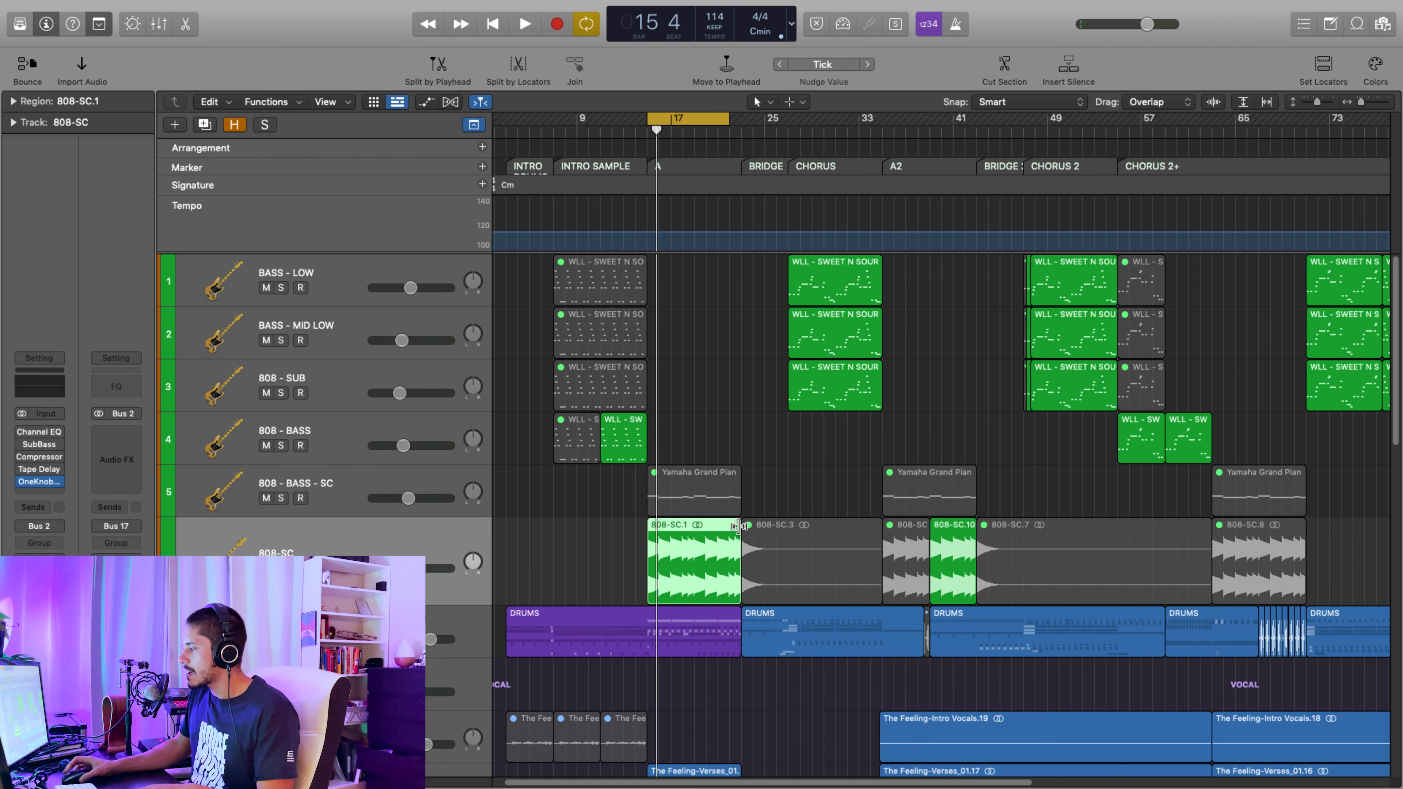
pyautogui.click(343, 497)
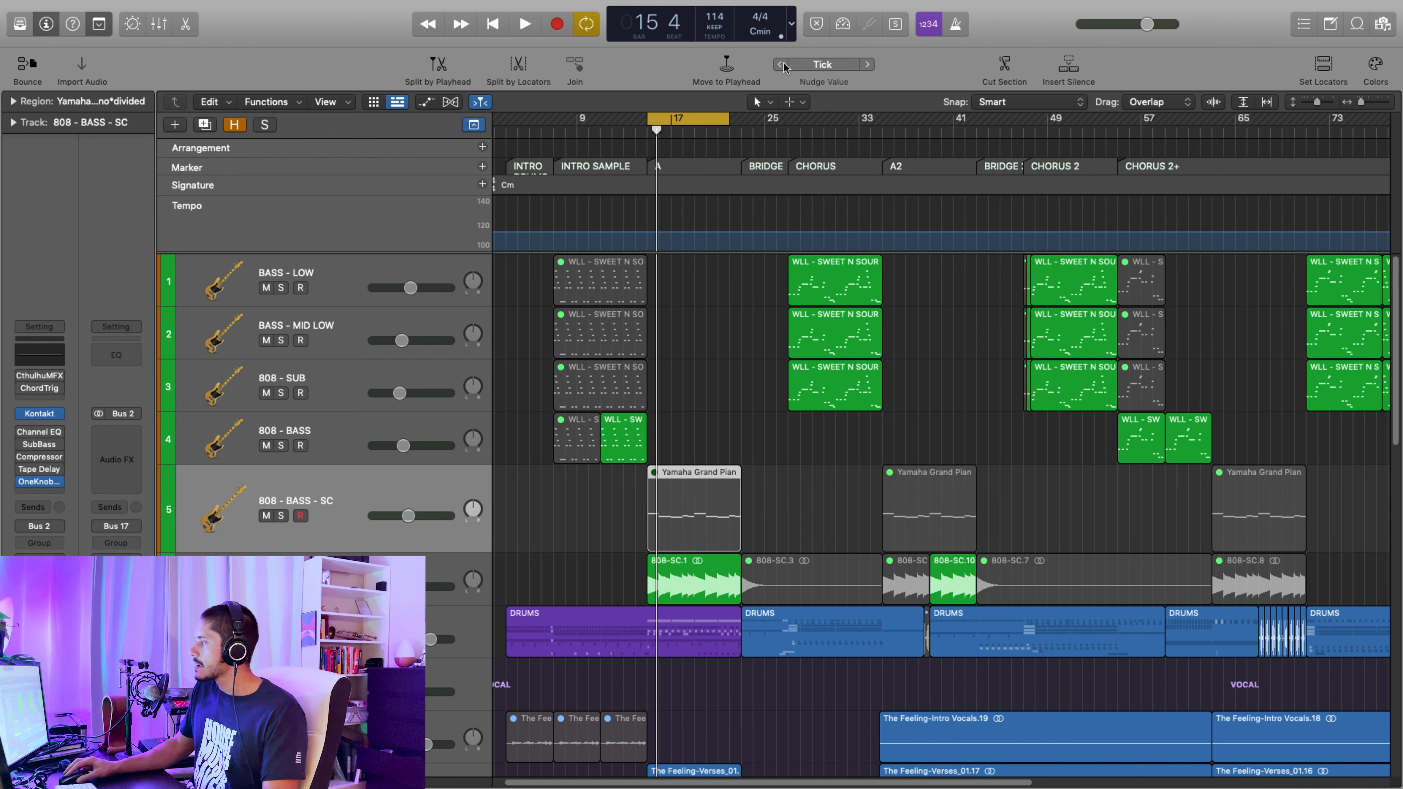
# Cycle the CHORUS from bar 27 to 35 and compare the 808 - SUB and BASS - MID LOW tracks in solo
pyautogui.moveTo(796, 123); pyautogui.dragTo(882, 123)
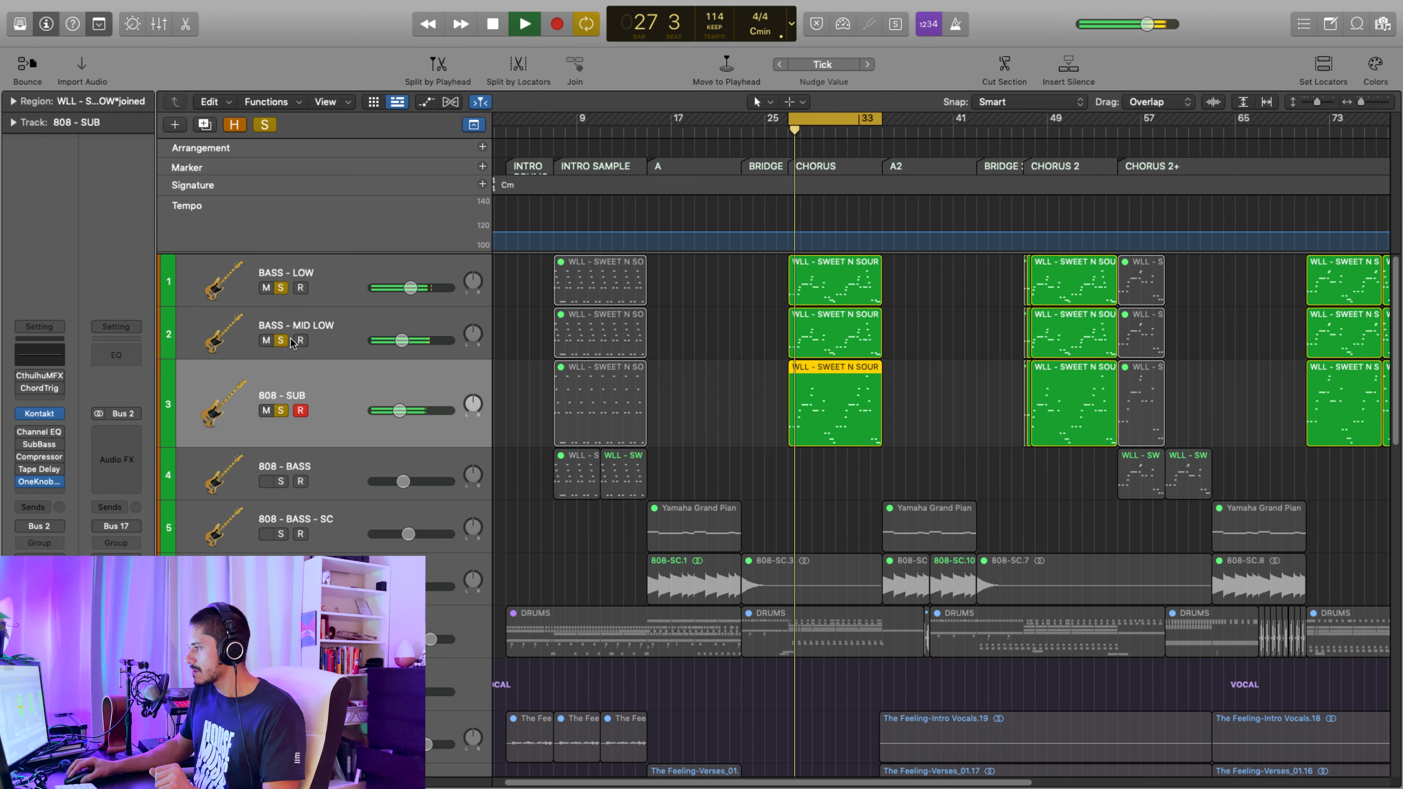
pyautogui.click(281, 340)
pyautogui.click(280, 287)
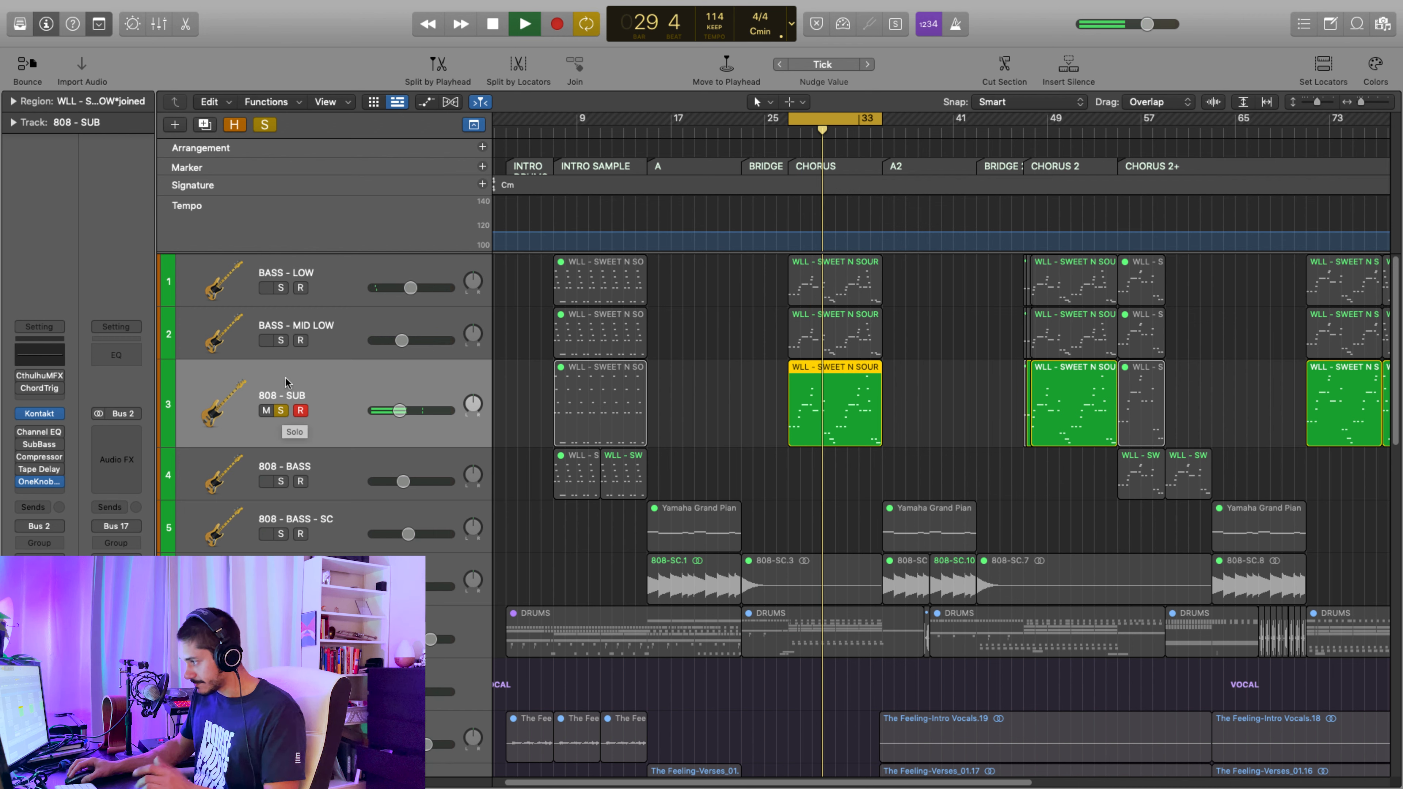
pyautogui.click(281, 340)
pyautogui.click(280, 410)
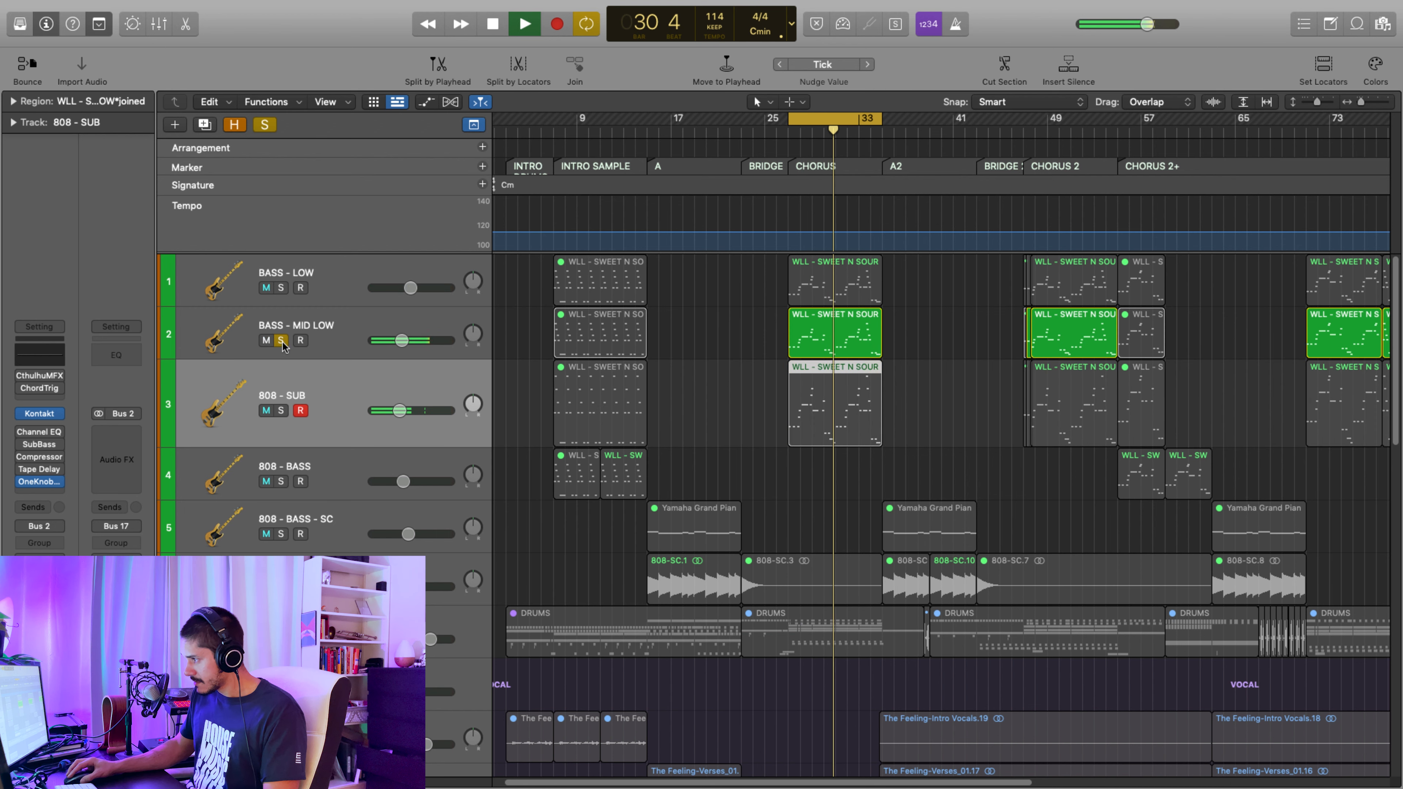
pyautogui.click(325, 330)
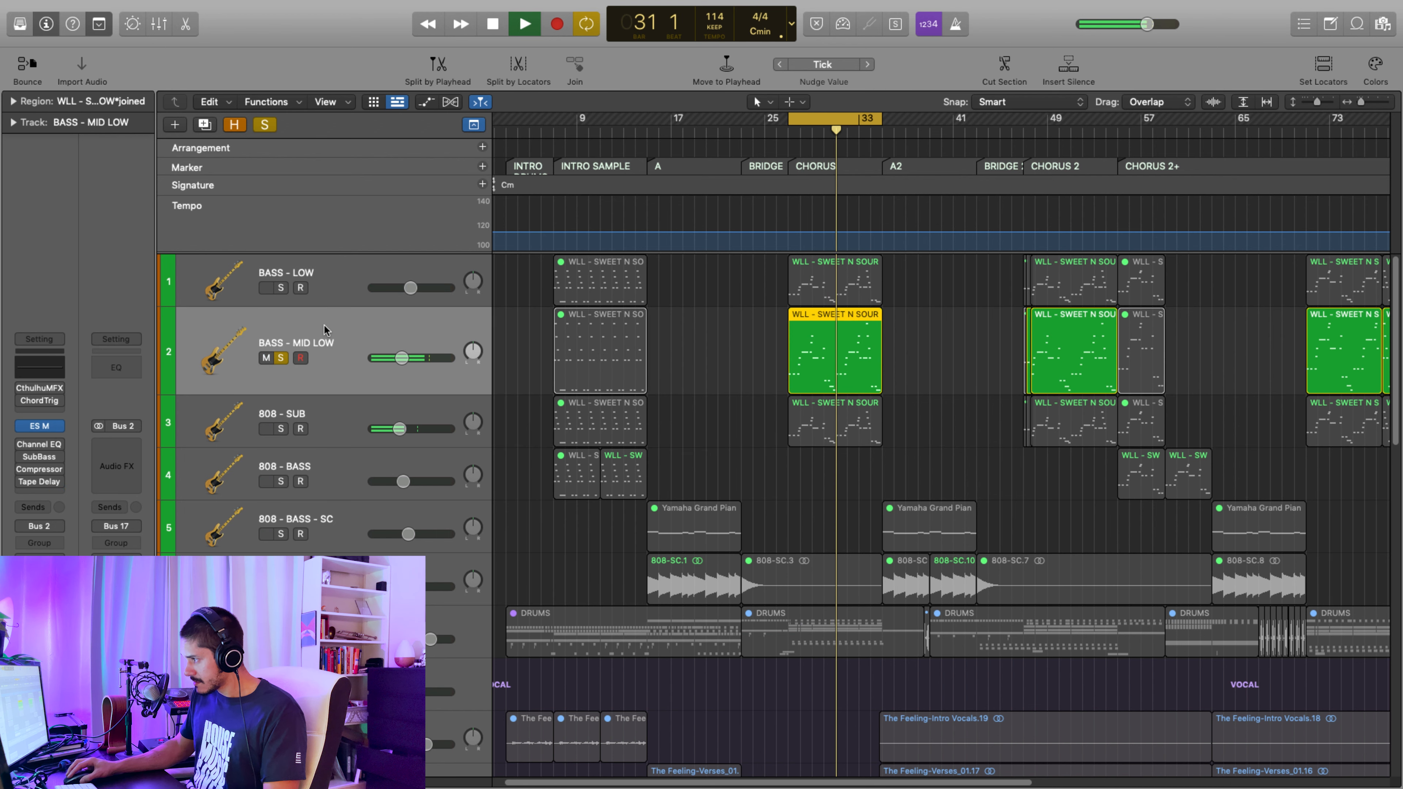
pyautogui.click(280, 359)
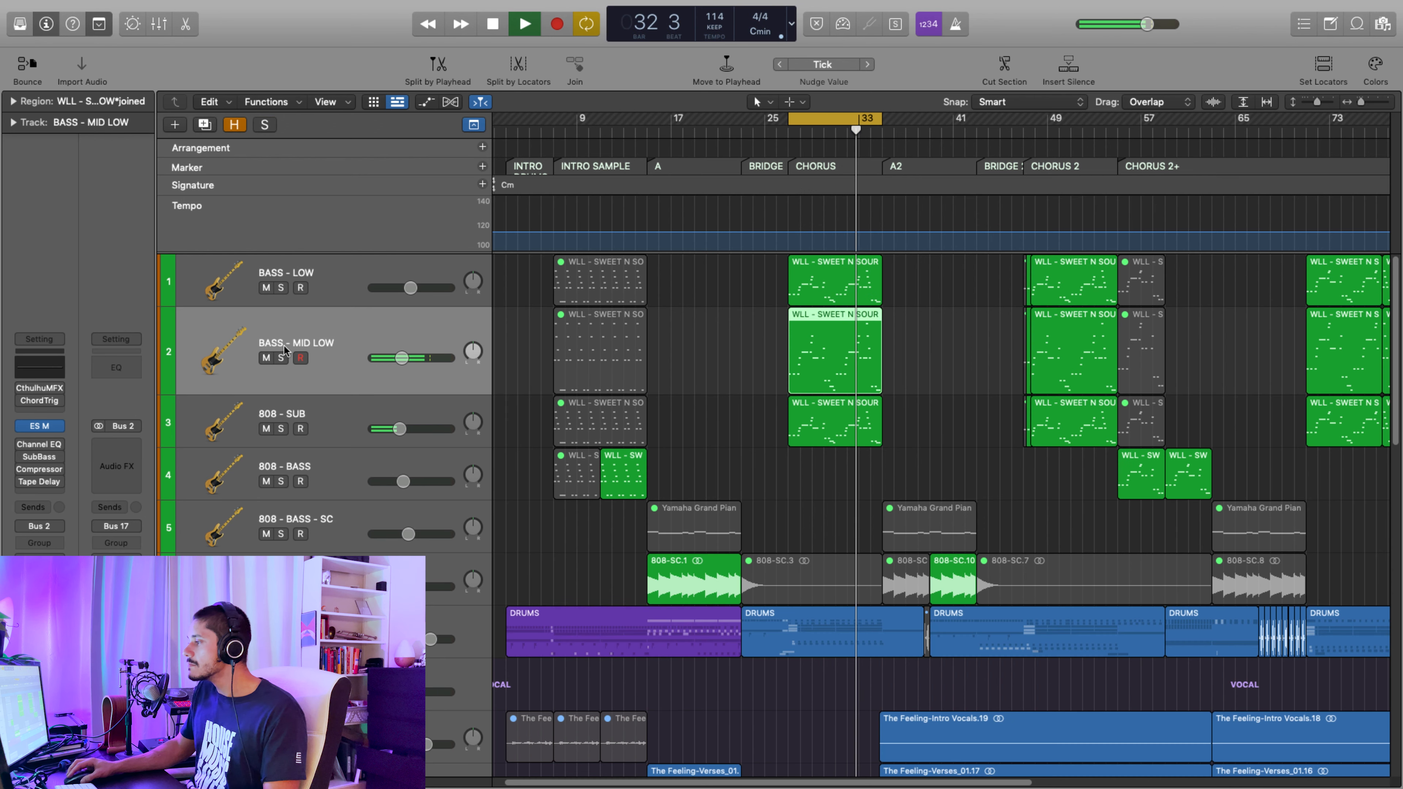
# Audition BASS - LOW, BASS - MID LOW and 808 - SUB soloed together over the chorus, then unsolo all three
pyautogui.press('space')
pyautogui.moveTo(281, 287); pyautogui.dragTo(281, 428)
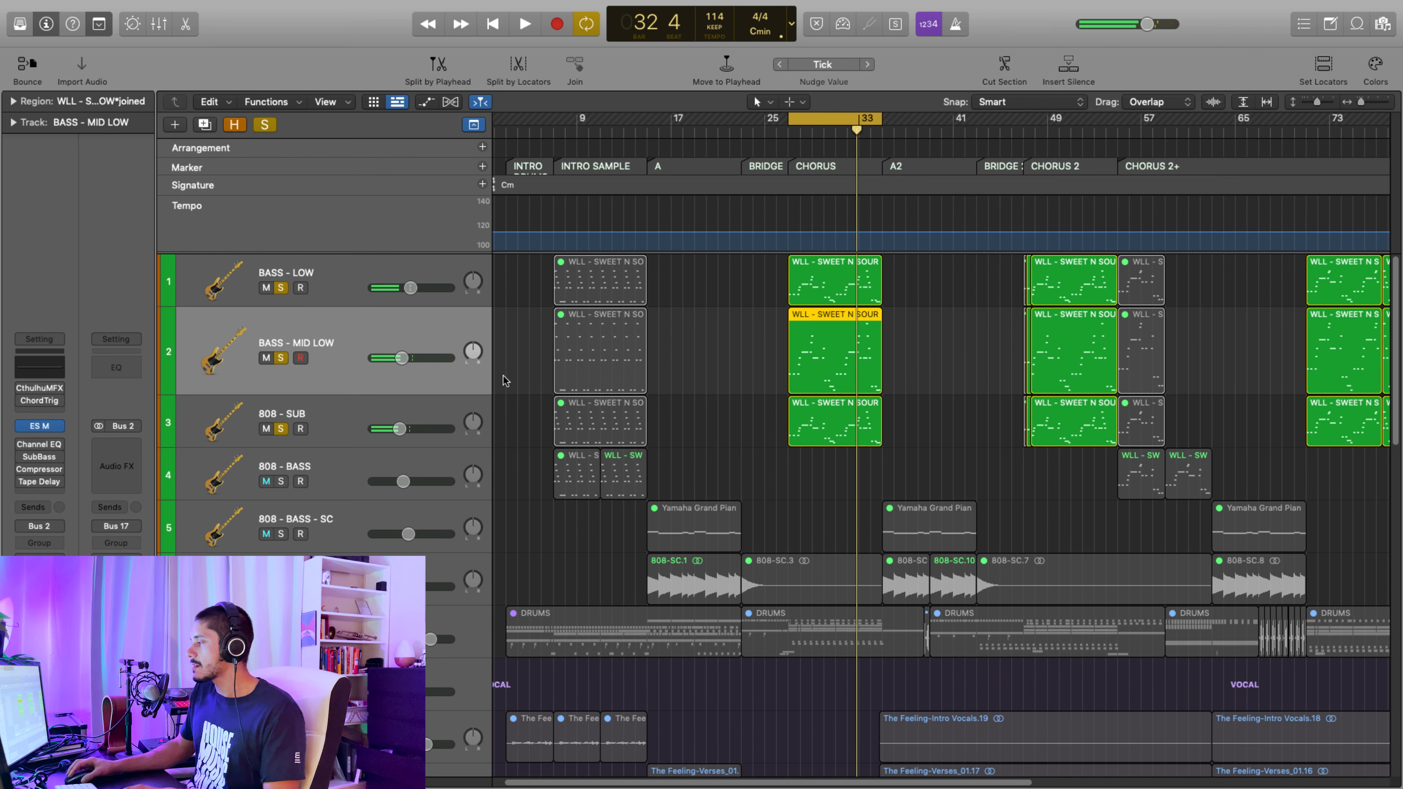
pyautogui.press('space')
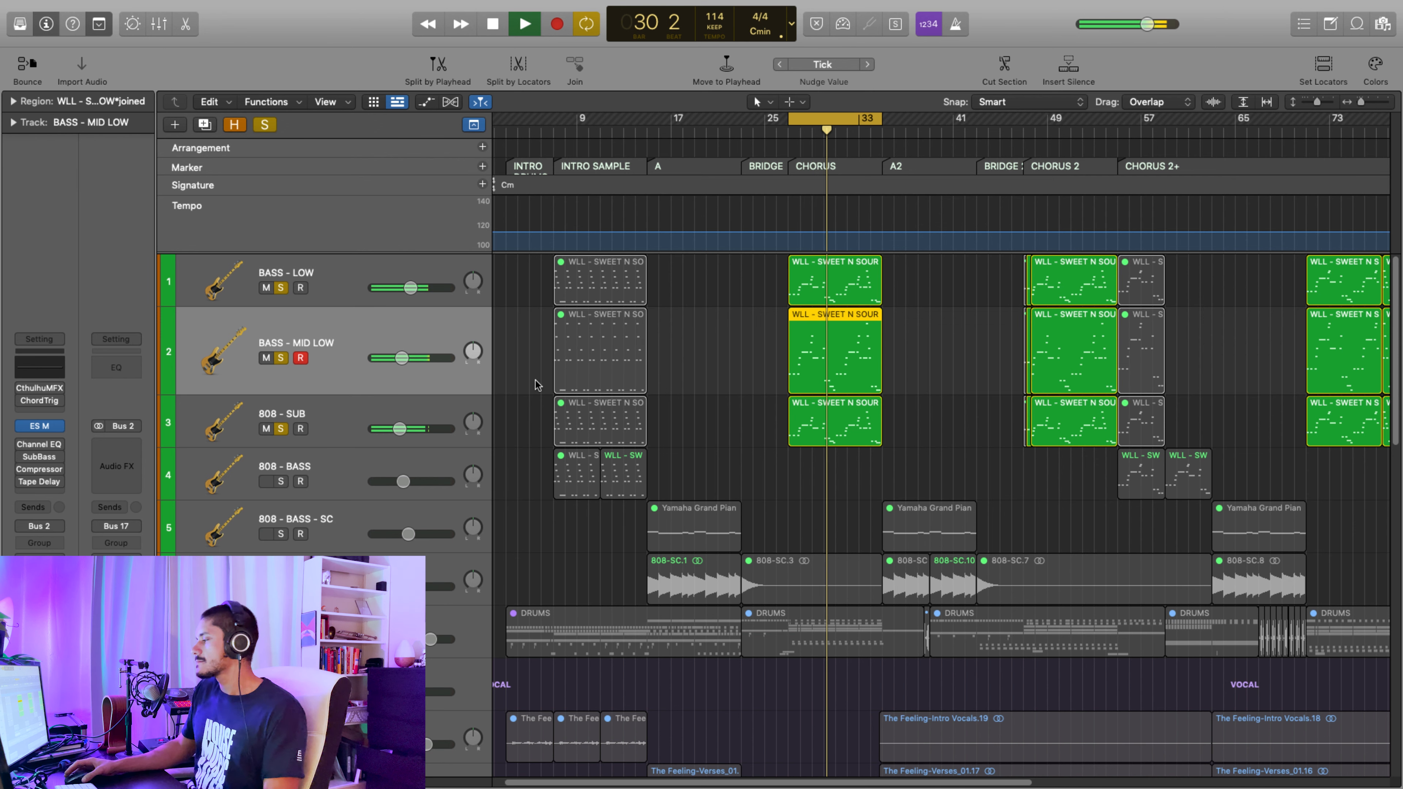
pyautogui.press('space')
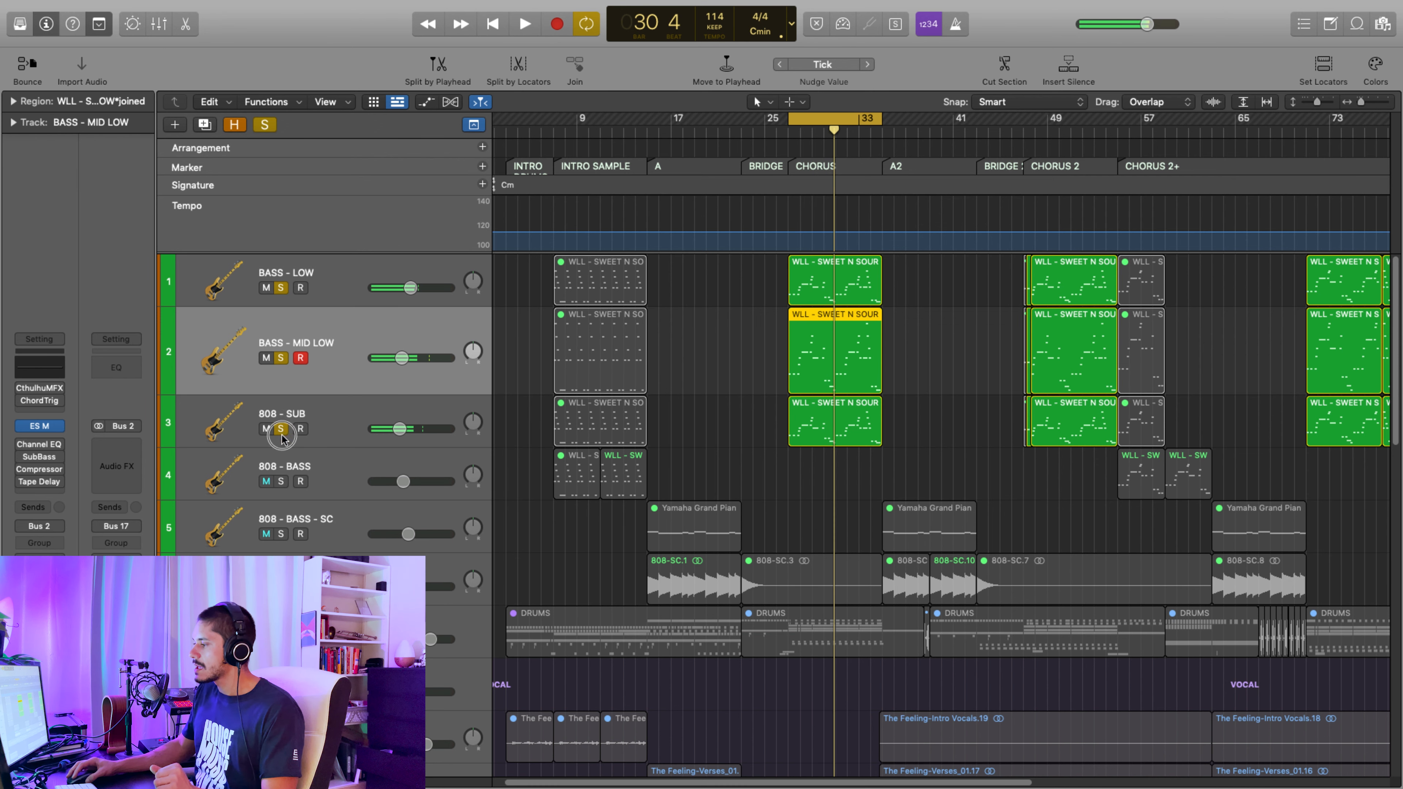
pyautogui.moveTo(282, 429); pyautogui.dragTo(281, 288)
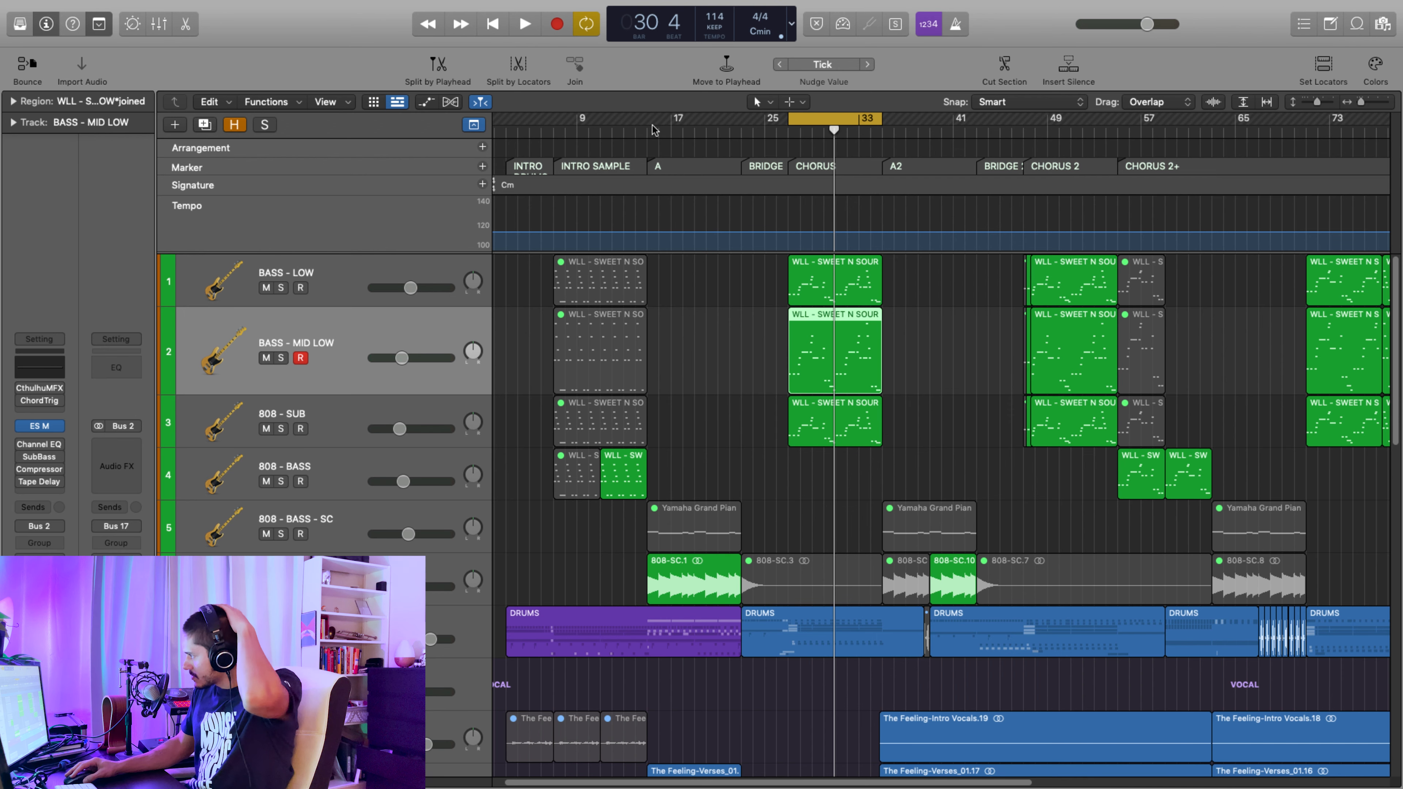
# Set the cycle range to section A, bars 15 to 23, and audition the 808-SC track in solo before clearing all solos
pyautogui.moveTo(652, 129); pyautogui.dragTo(742, 182)
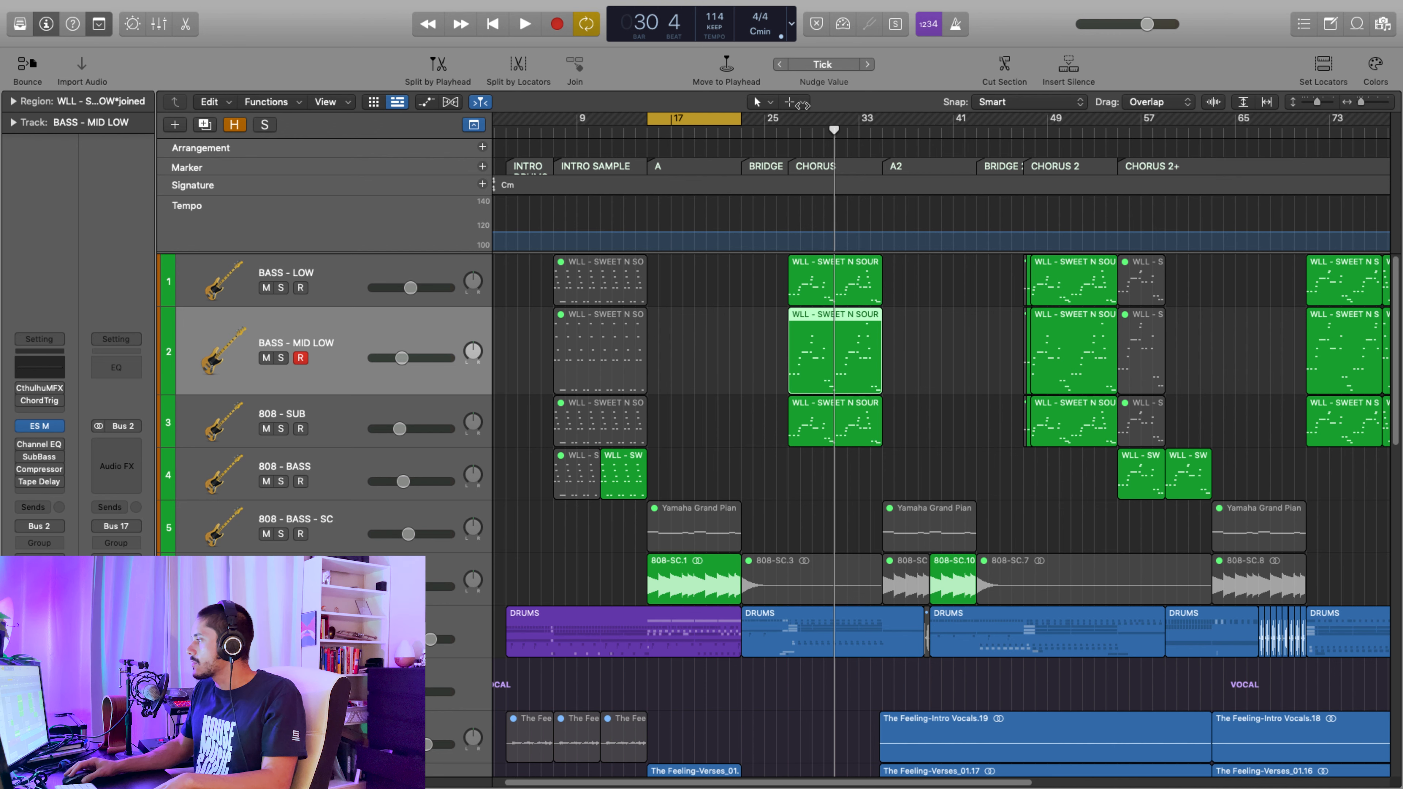
pyautogui.moveTo(796, 129); pyautogui.dragTo(662, 260)
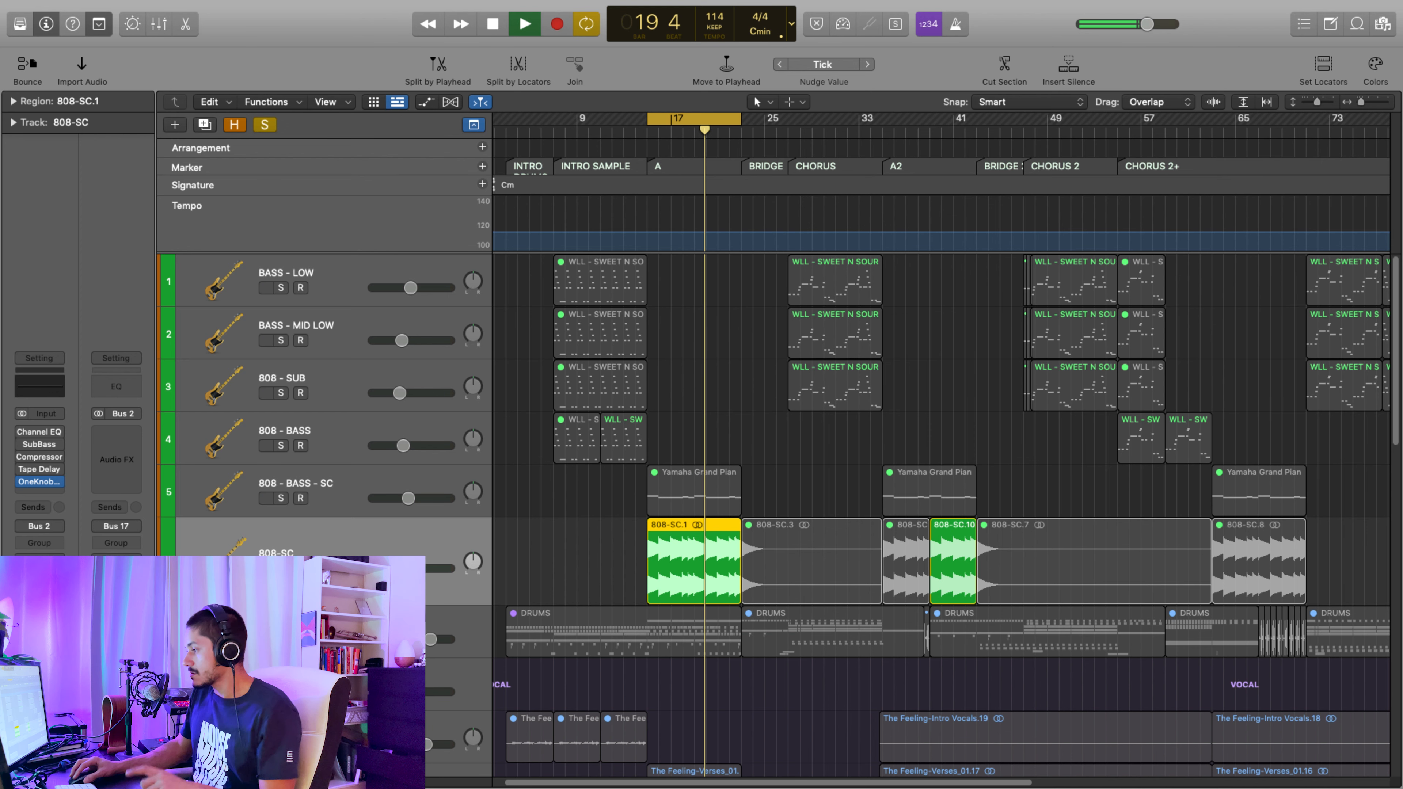
pyautogui.hotkey('ctrl', 's')
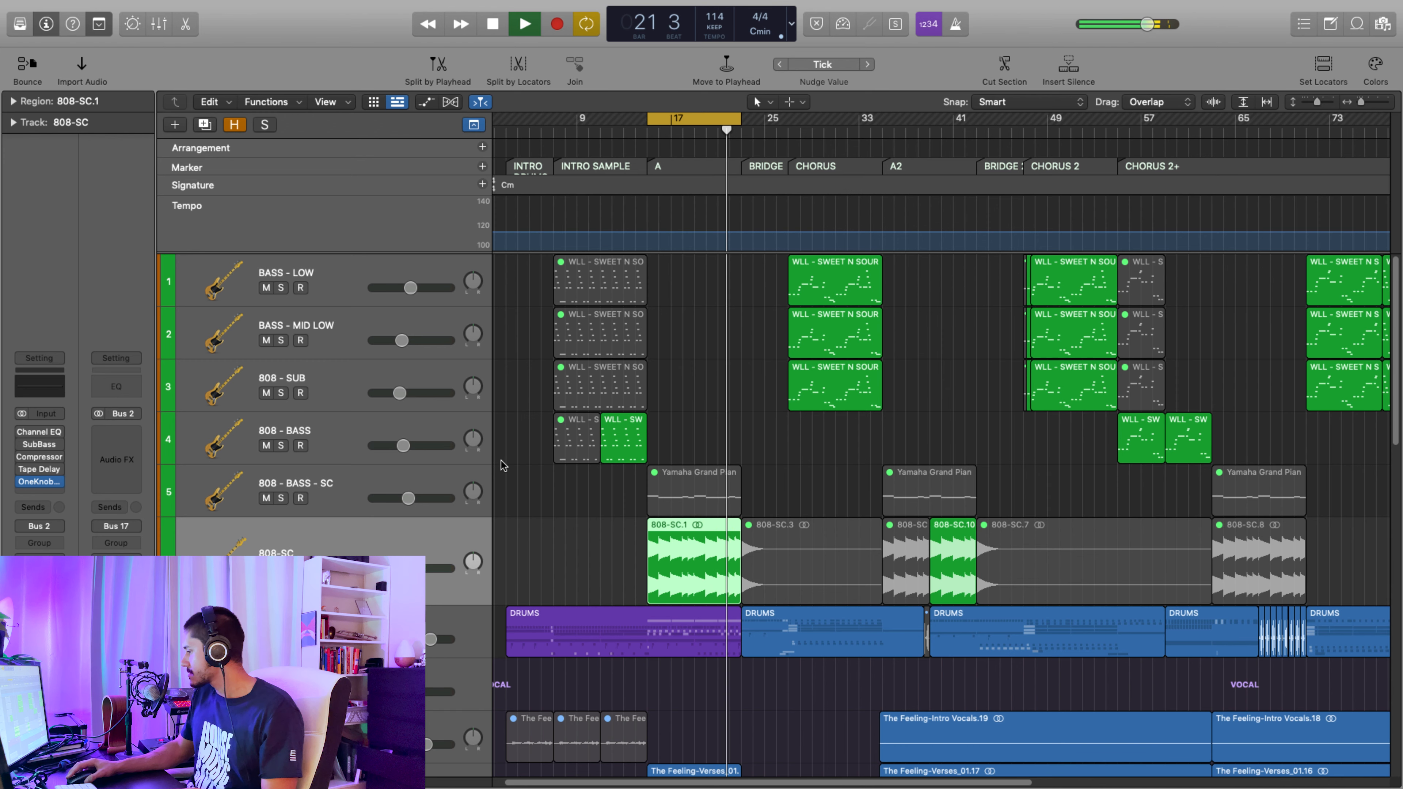
pyautogui.hscroll(10, 548, 433)
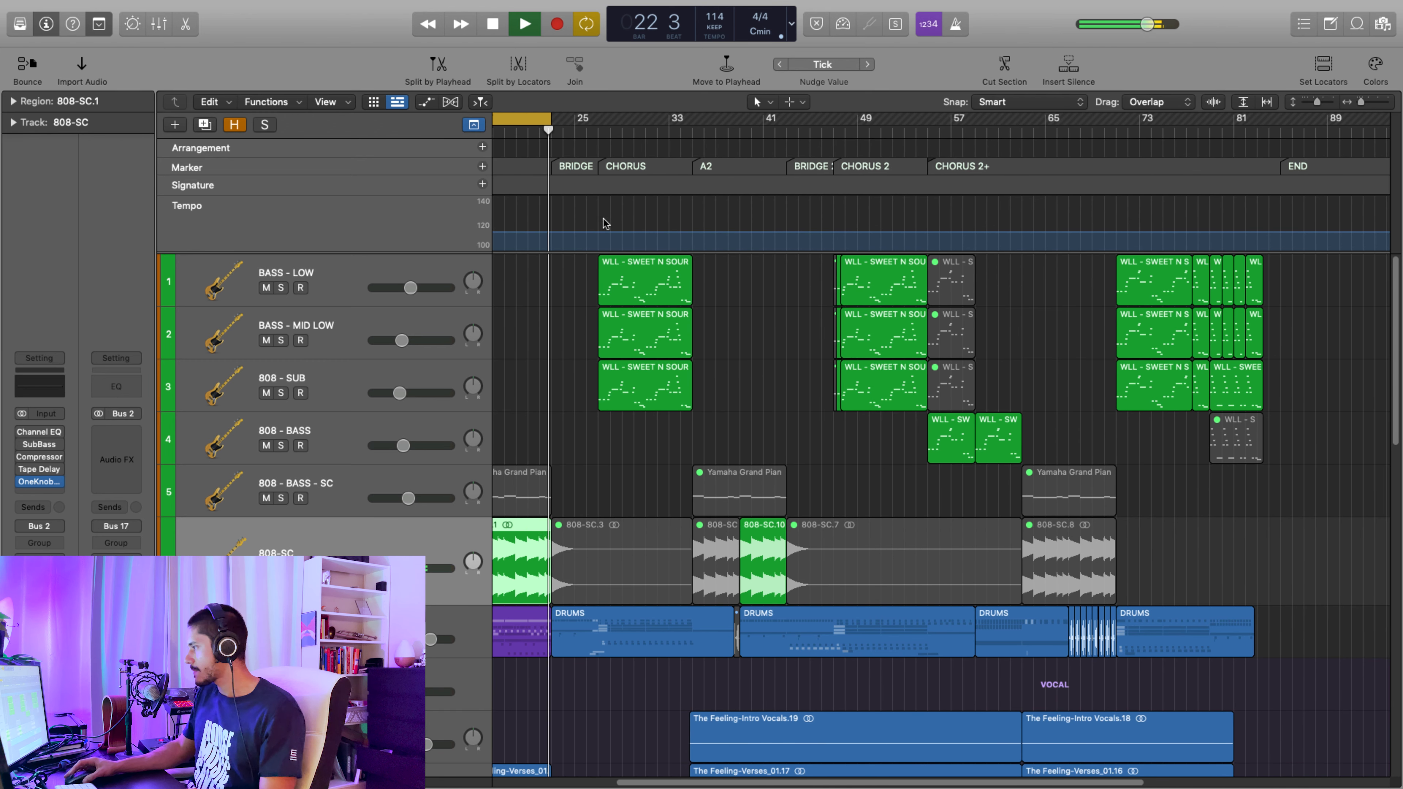
# Turn off cycle mode and play the arrangement from the start of the BRIDGE at bar 23
pyautogui.press('space')
pyautogui.click(522, 119)
pyautogui.click(547, 133)
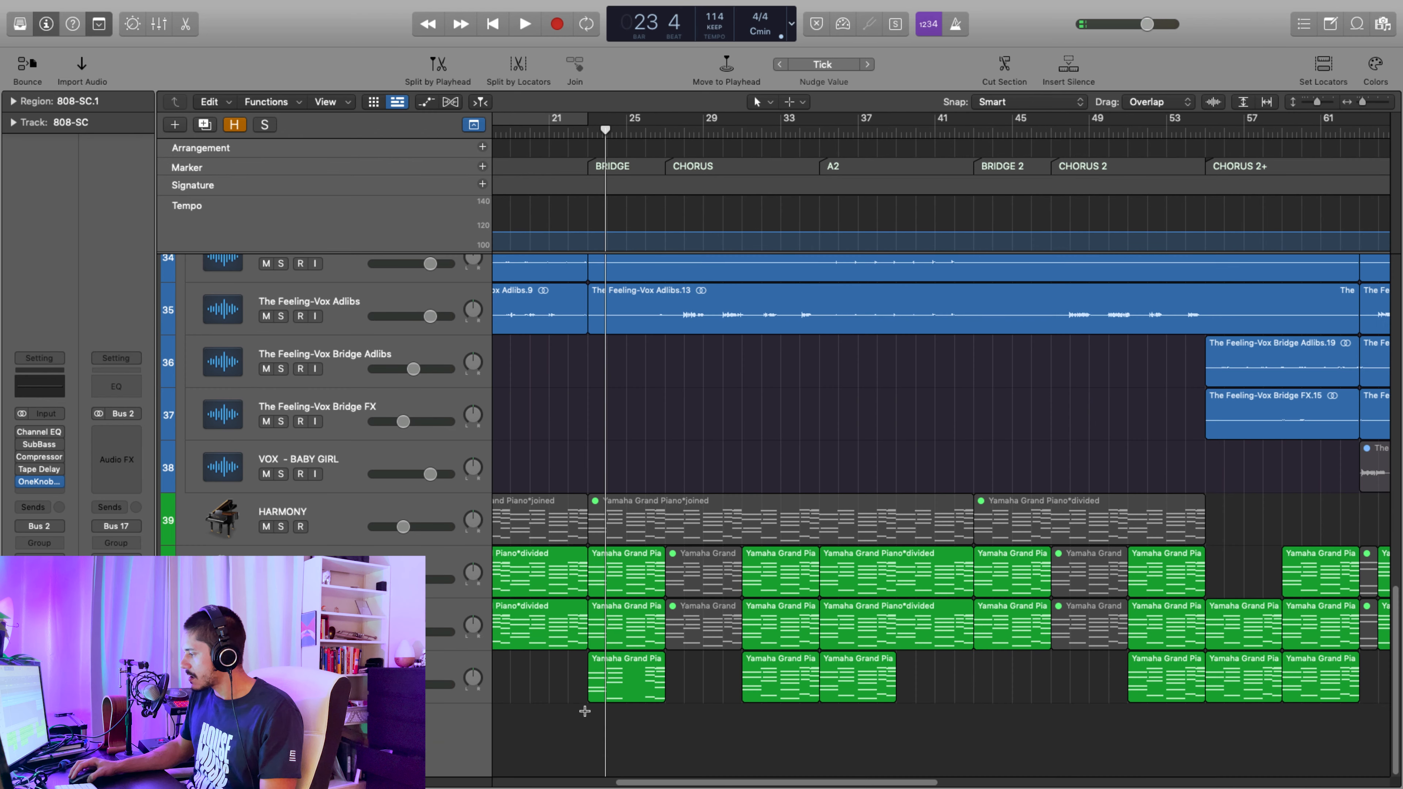
pyautogui.keyDown('super'); pyautogui.click(587, 717); pyautogui.keyUp('super')
pyautogui.press('space')
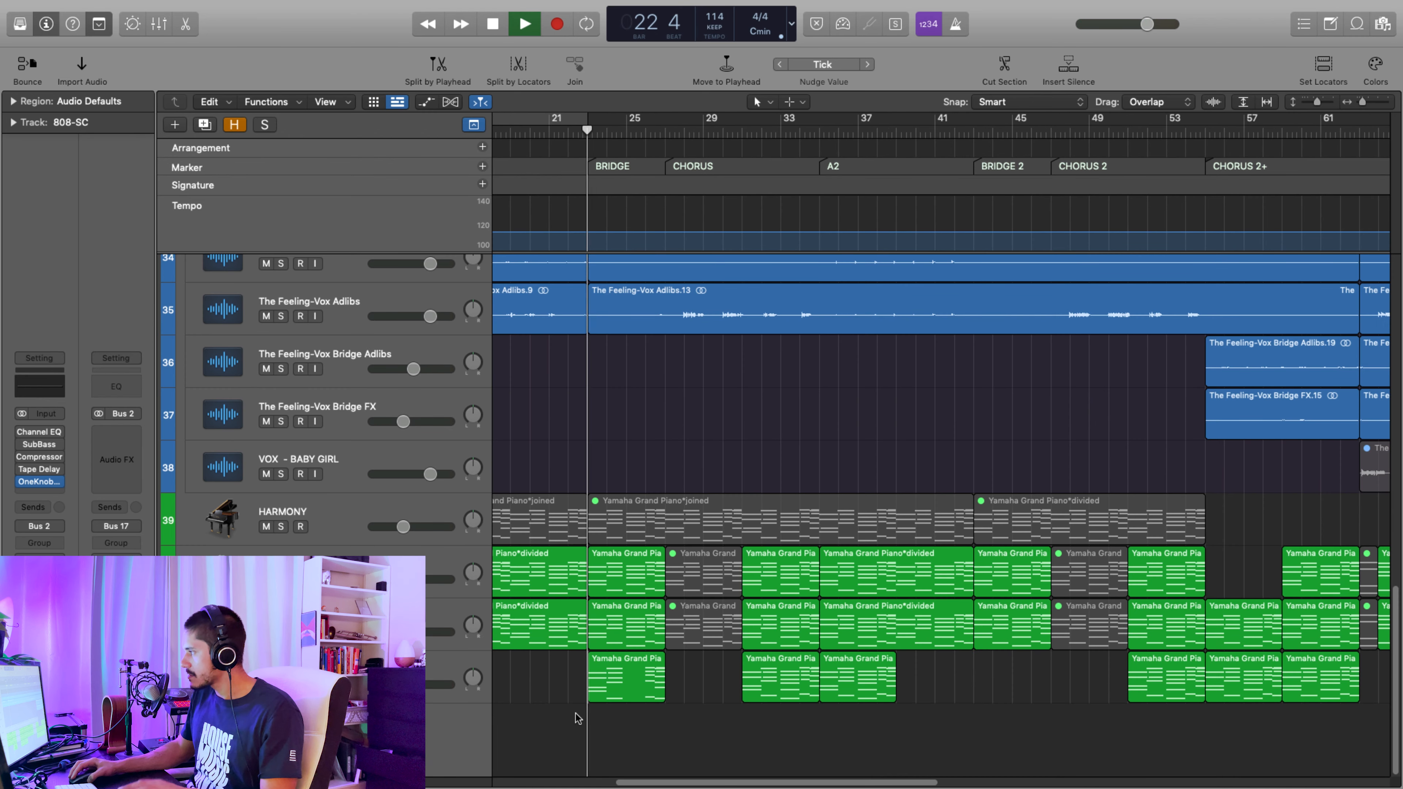
# Audition the 1970s Analog Arp chord track in solo over the BRIDGE, clear the solo and replay from bar 23 in the full mix
pyautogui.hotkey('ctrl', 's')
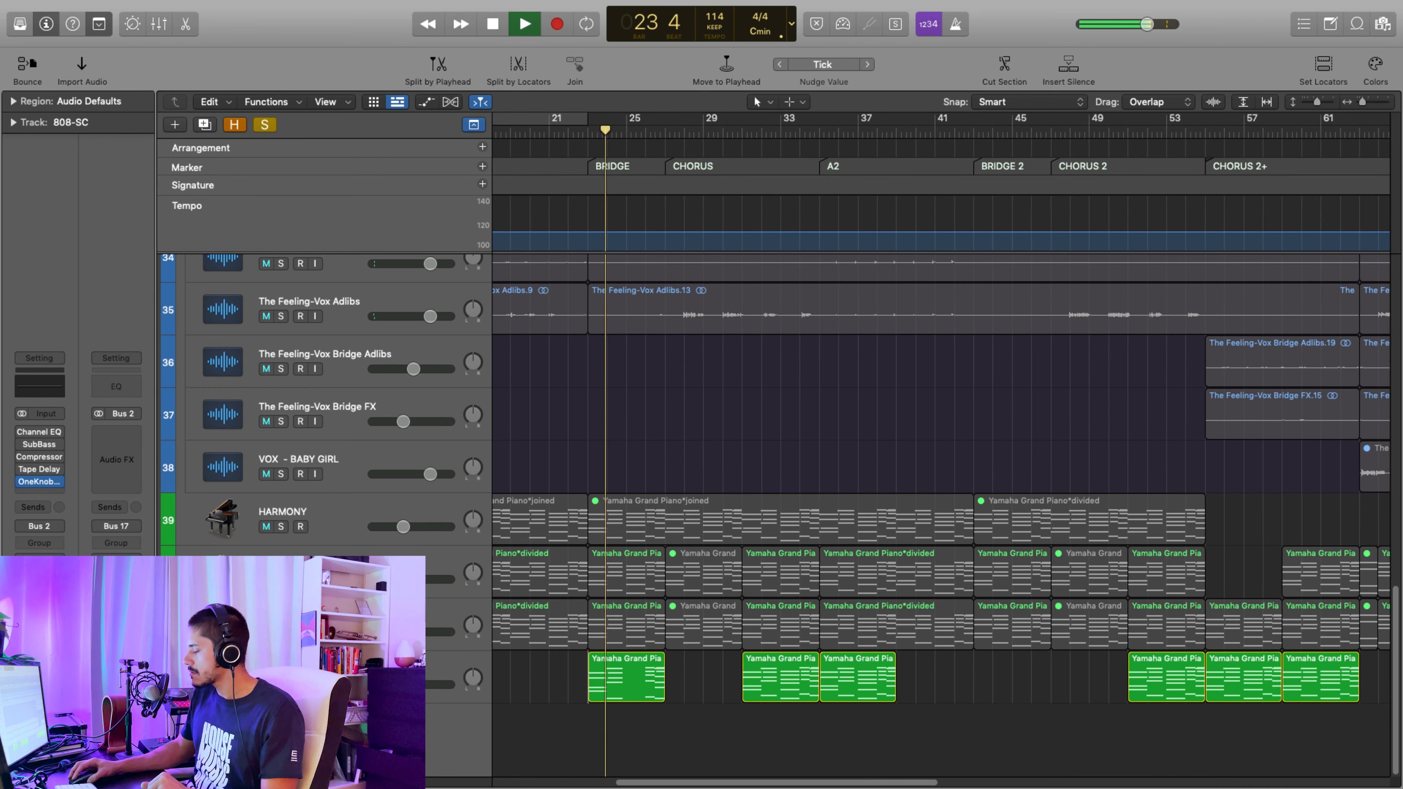
pyautogui.click(331, 675)
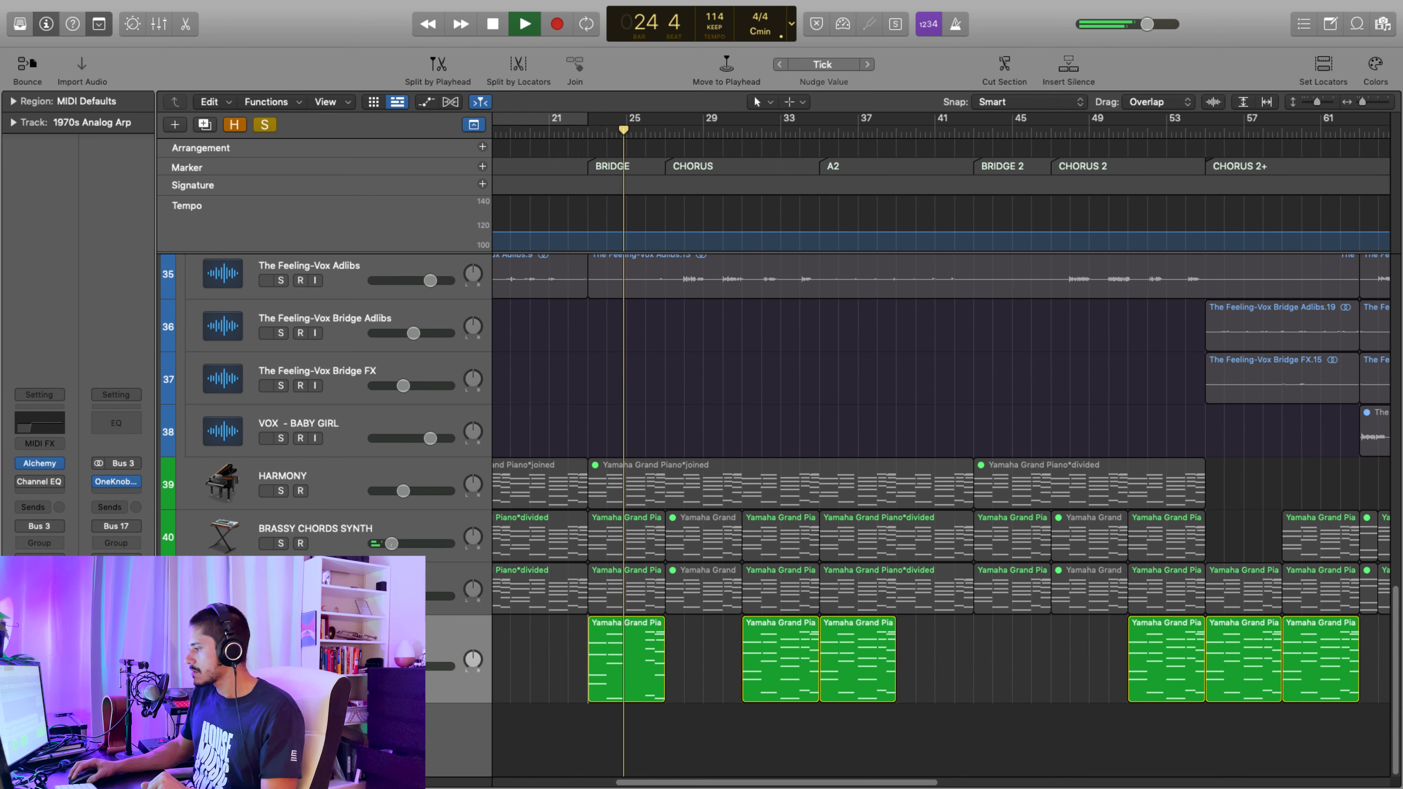
pyautogui.hotkey('ctrl', 's')
pyautogui.click(595, 133)
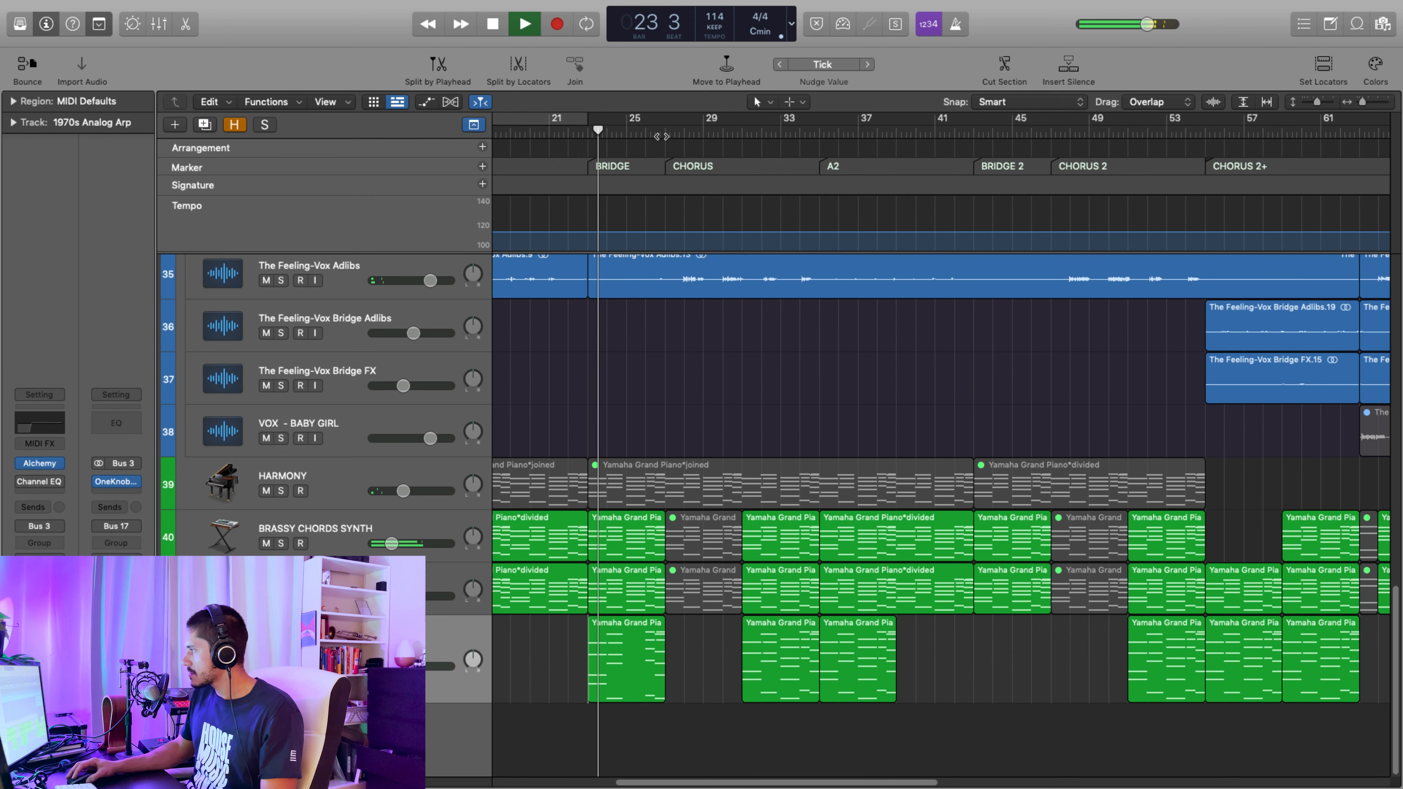
# Look over the whole arrangement from the bass tracks down to the vocals and chord synths while it plays
pyautogui.hscroll(4, 708, 194)
pyautogui.press('super+Left')
pyautogui.press('super+Left')
pyautogui.press('super+Left')
pyautogui.press('super+Left')
pyautogui.press('super+Left')
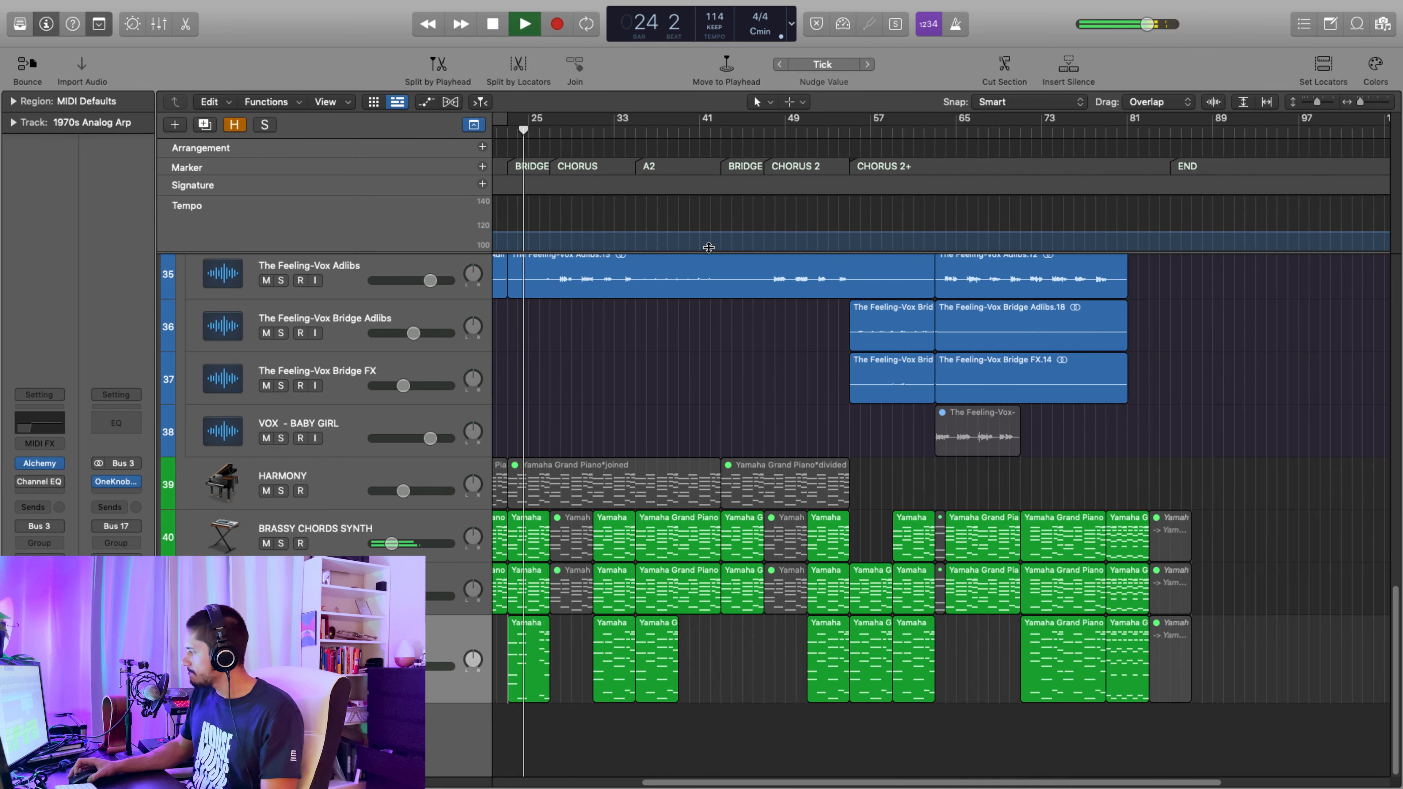
pyautogui.press('super+Up')
pyautogui.press('super+Up')
pyautogui.press('super+Up')
pyautogui.press('super+Up')
pyautogui.press('super+Up')
pyautogui.press('super+Up')
pyautogui.press('super+Up')
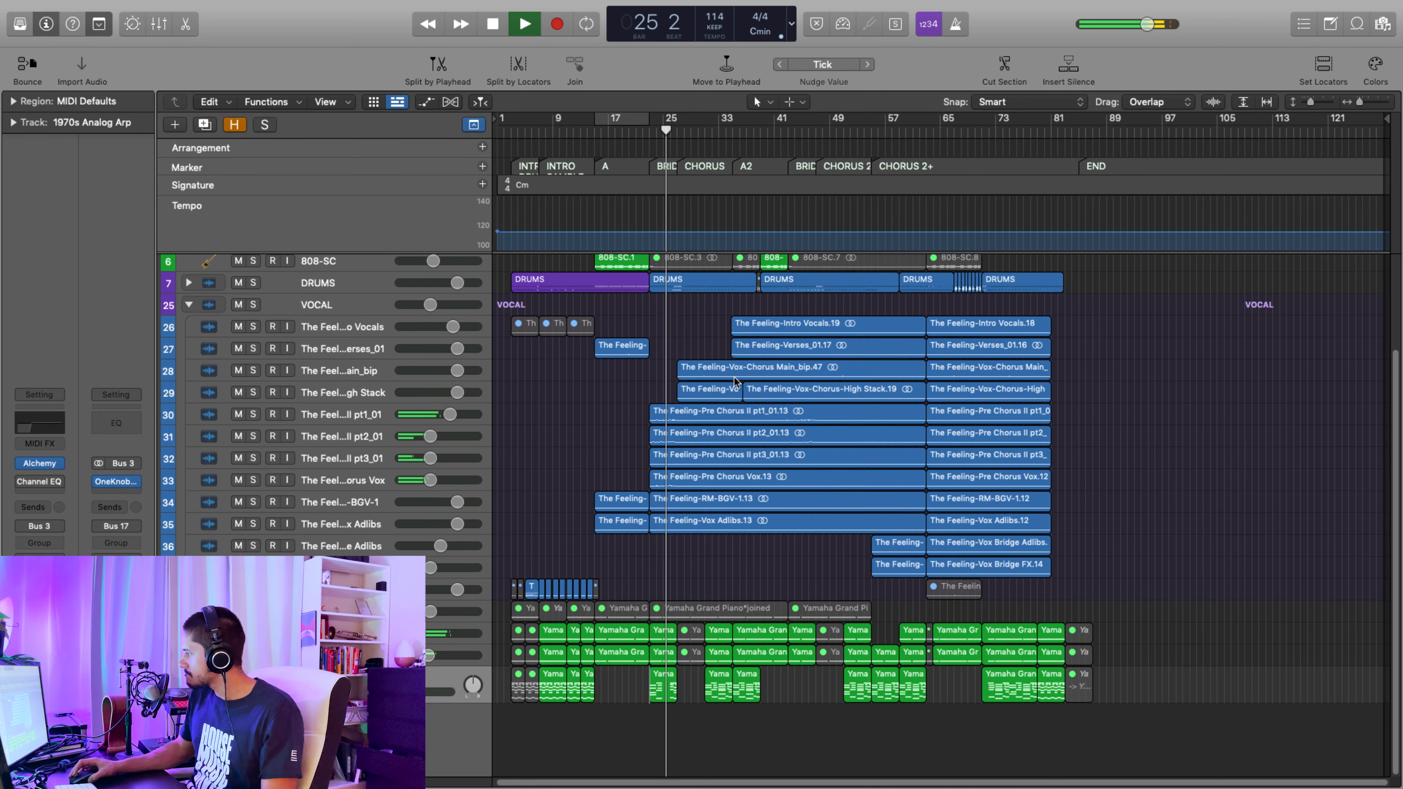
pyautogui.press('super+Down')
pyautogui.press('super+Down')
pyautogui.press('super+Down')
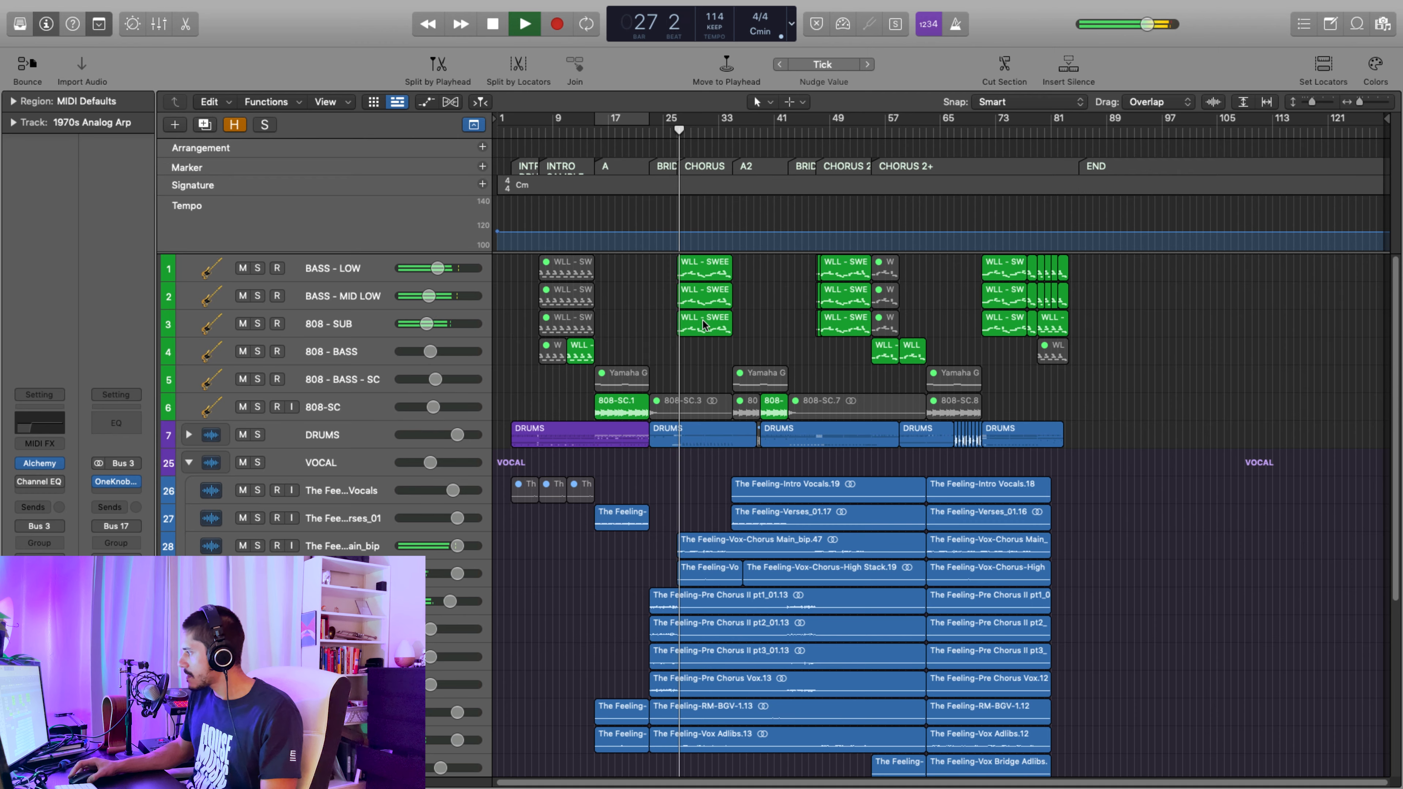
pyautogui.scroll(-10, 697, 376)
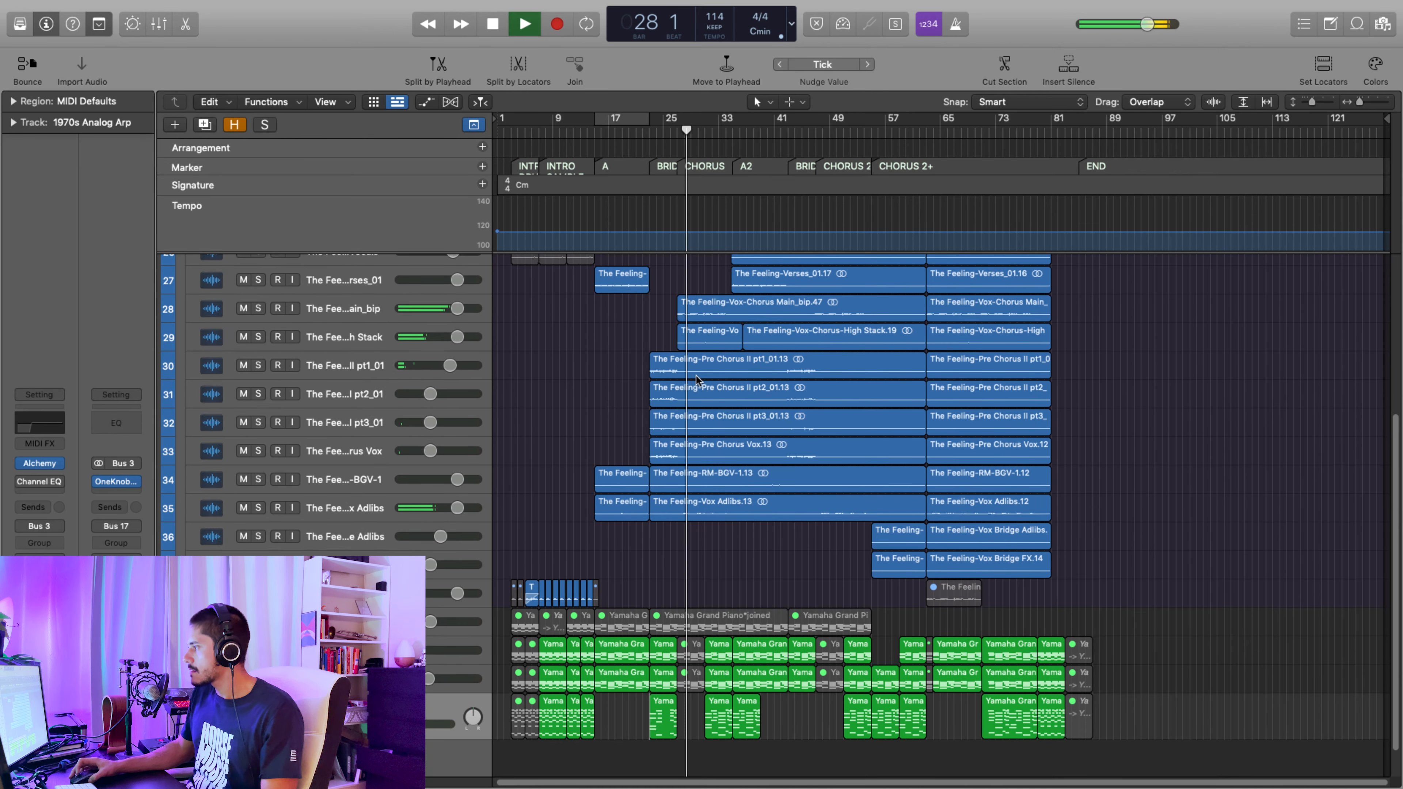
pyautogui.press('super+Down')
pyautogui.scroll(10, 697, 381)
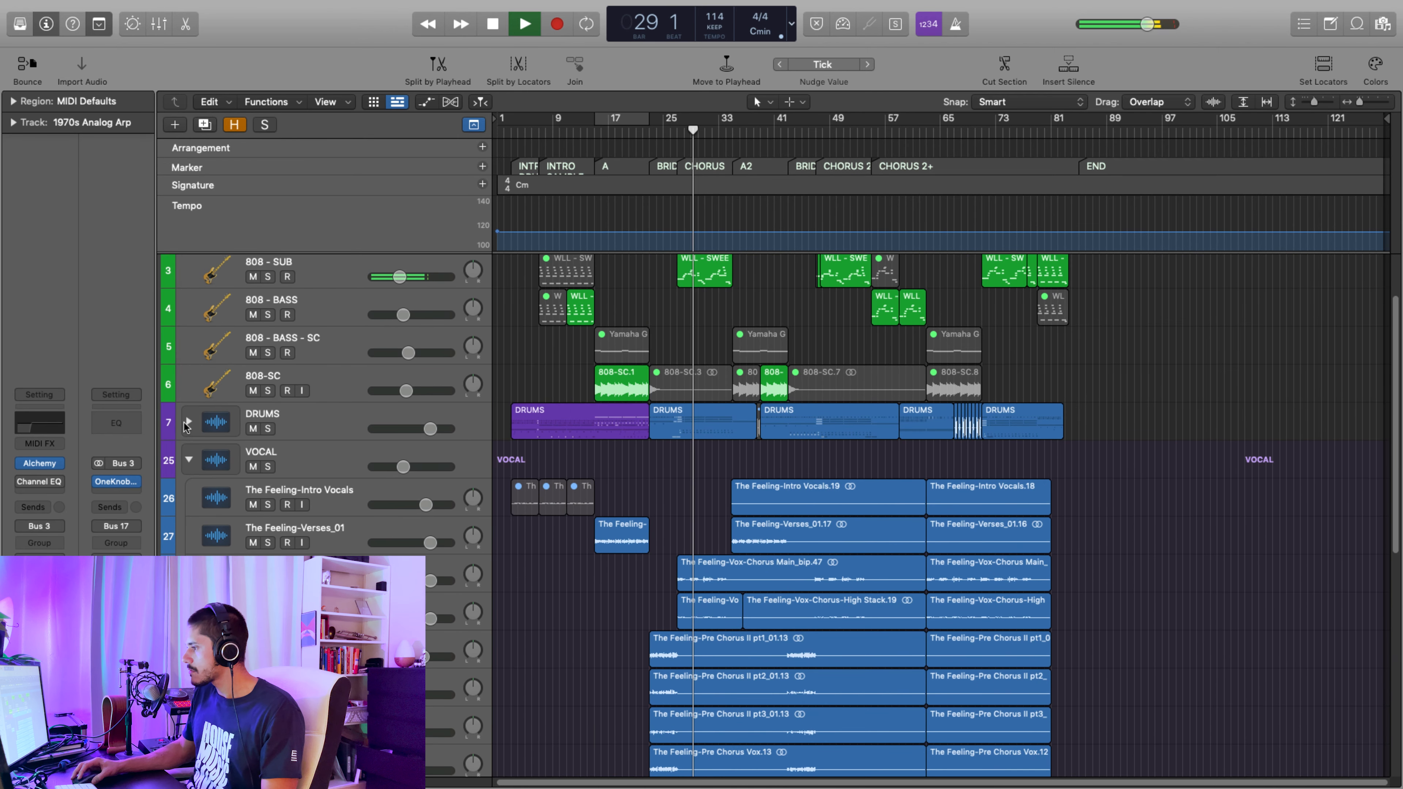
# Expand the DRUMS track stack, look over its tracks and stop playback
pyautogui.click(188, 422)
pyautogui.scroll(-5, 396, 423)
pyautogui.press('space')
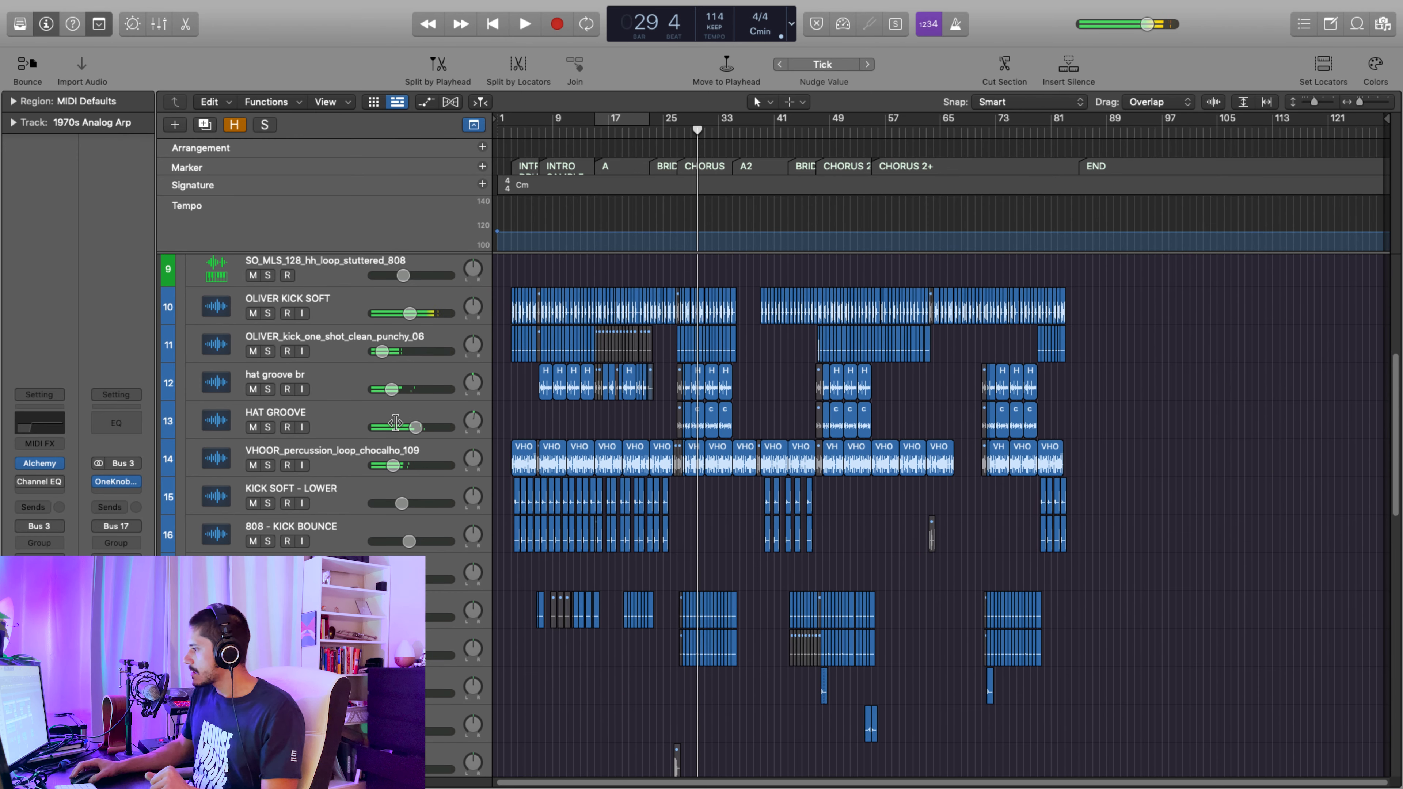
pyautogui.scroll(-3, 451, 408)
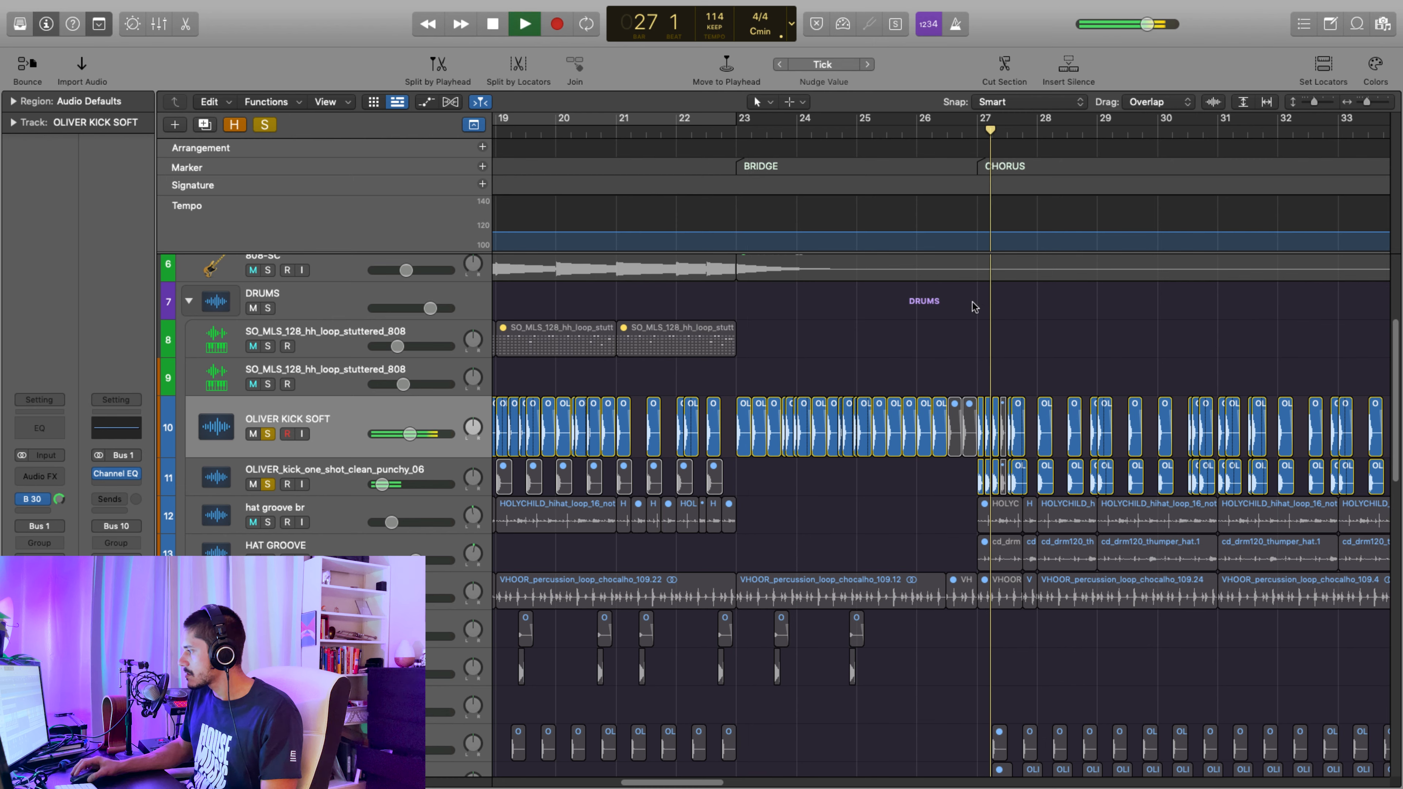
# Stop playback and unsolo the OLIVER_kick_one_shot_clean_punchy_06 and OLIVER KICK SOFT tracks
pyautogui.press('space')
pyautogui.click(267, 484)
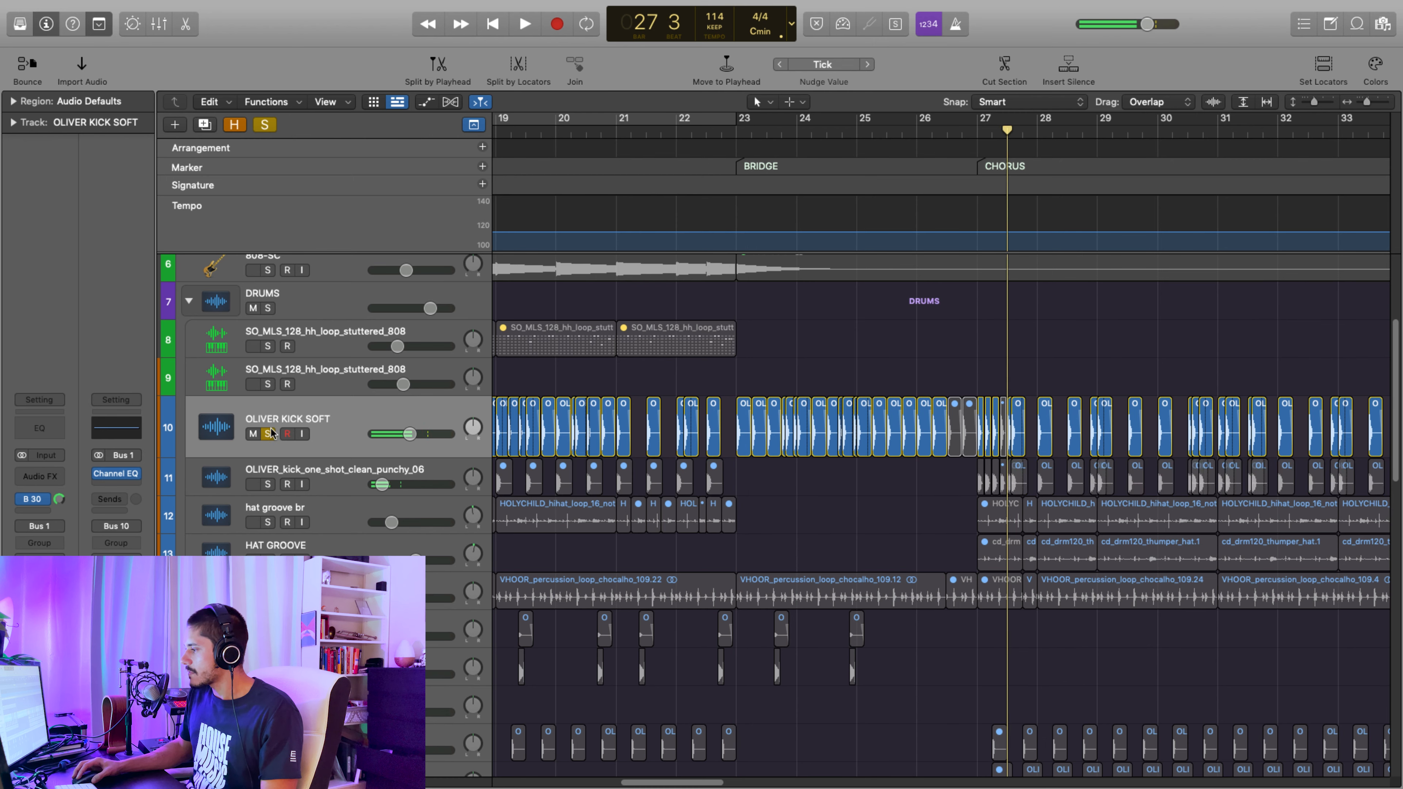
pyautogui.click(271, 432)
# Audition OLIVER_kick_one_shot_clean_punchy_06 in solo from the CHORUS, check its Channel EQ, then close the EQ and clear the solo
pyautogui.click(268, 484)
pyautogui.hscroll(3, 839, 276)
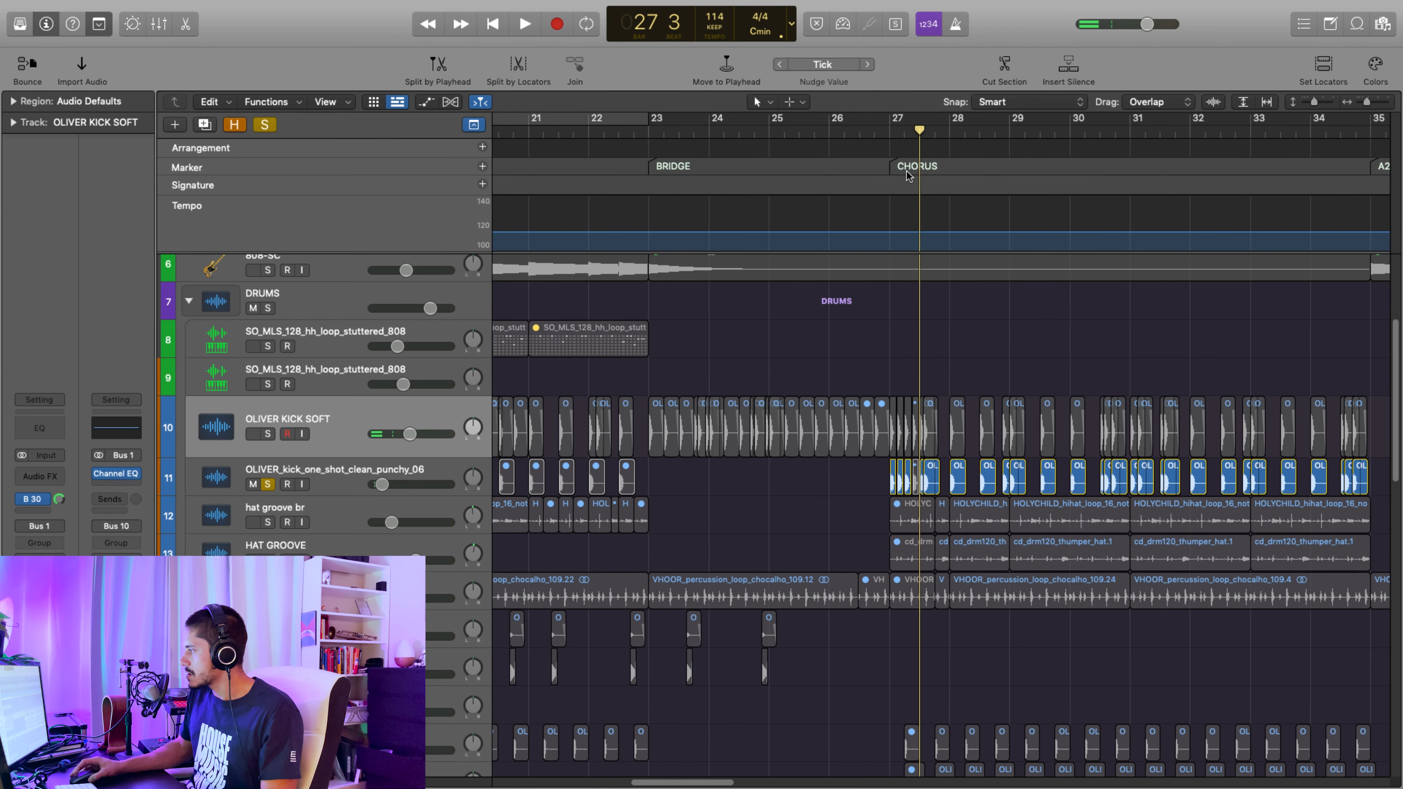
pyautogui.click(887, 143)
pyautogui.press('space')
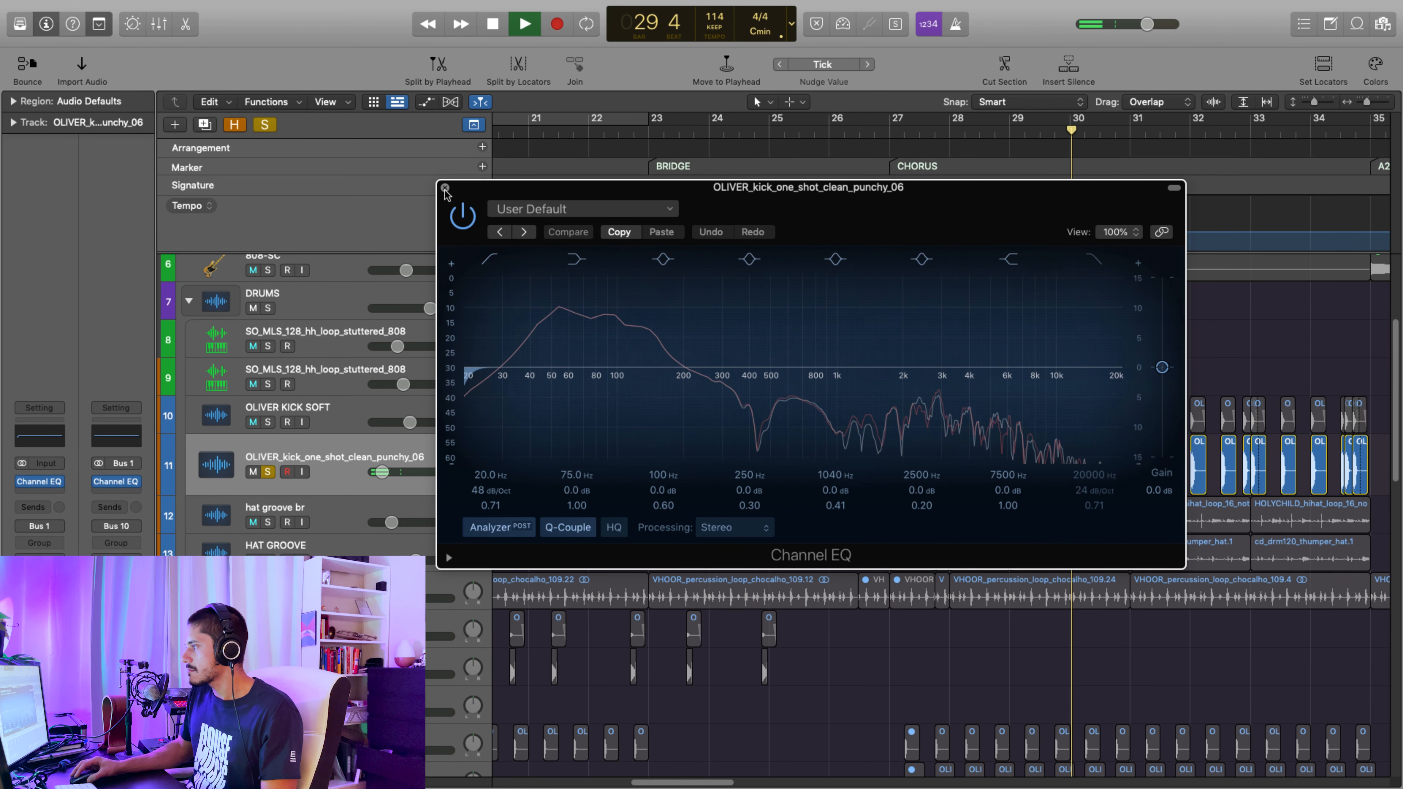
pyautogui.click(446, 188)
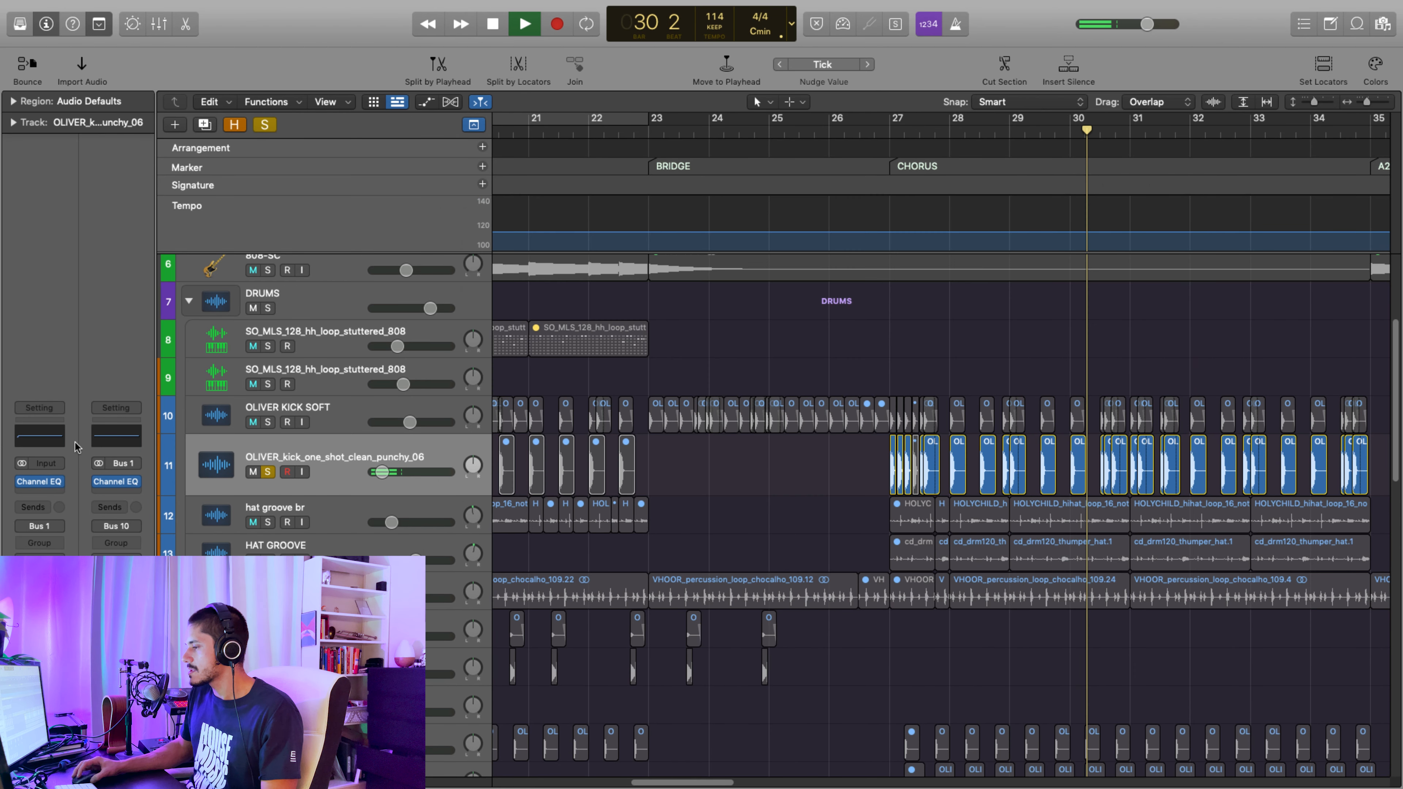
pyautogui.click(270, 472)
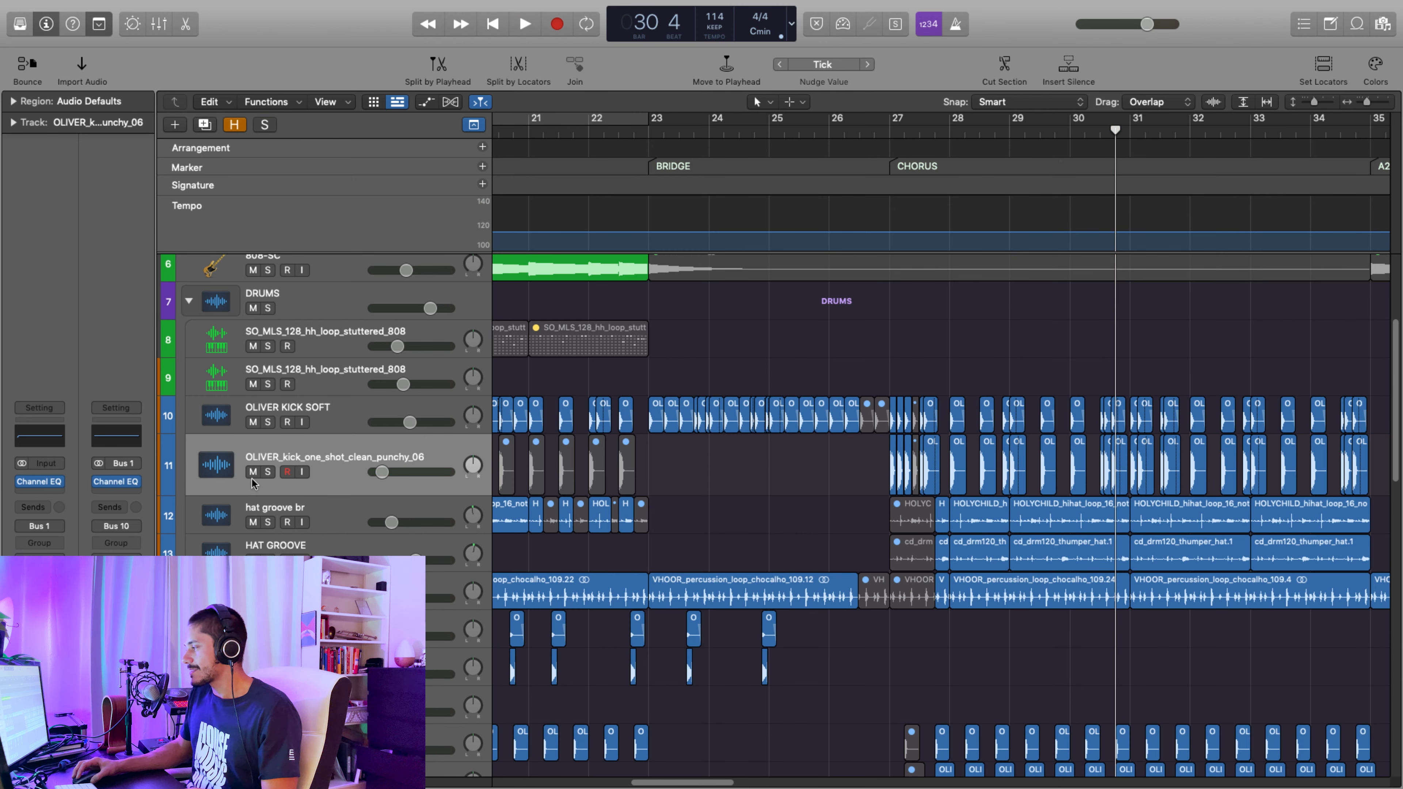
# Select the hat groove br track and audition it in solo over the CHORUS
pyautogui.scroll(-5, 354, 519)
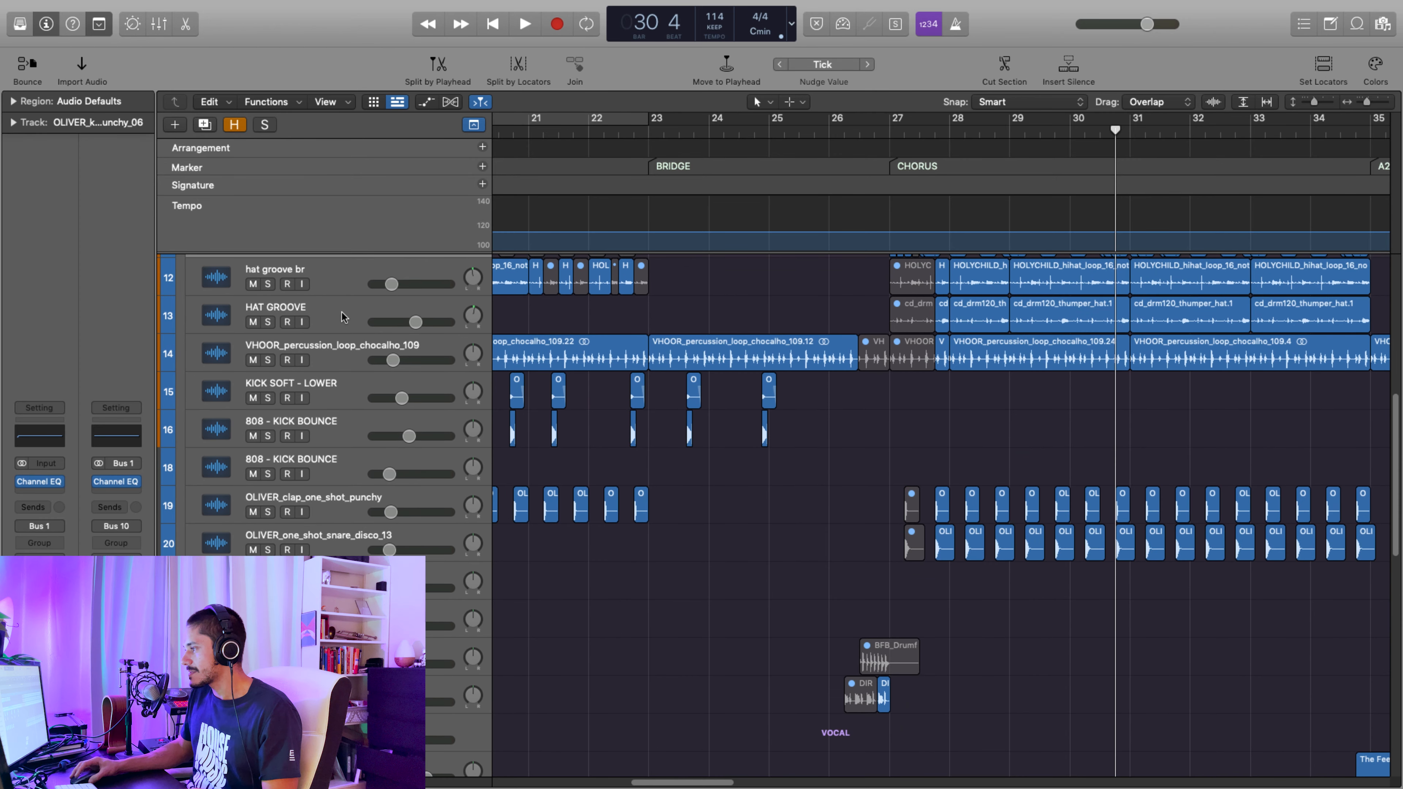
pyautogui.click(325, 283)
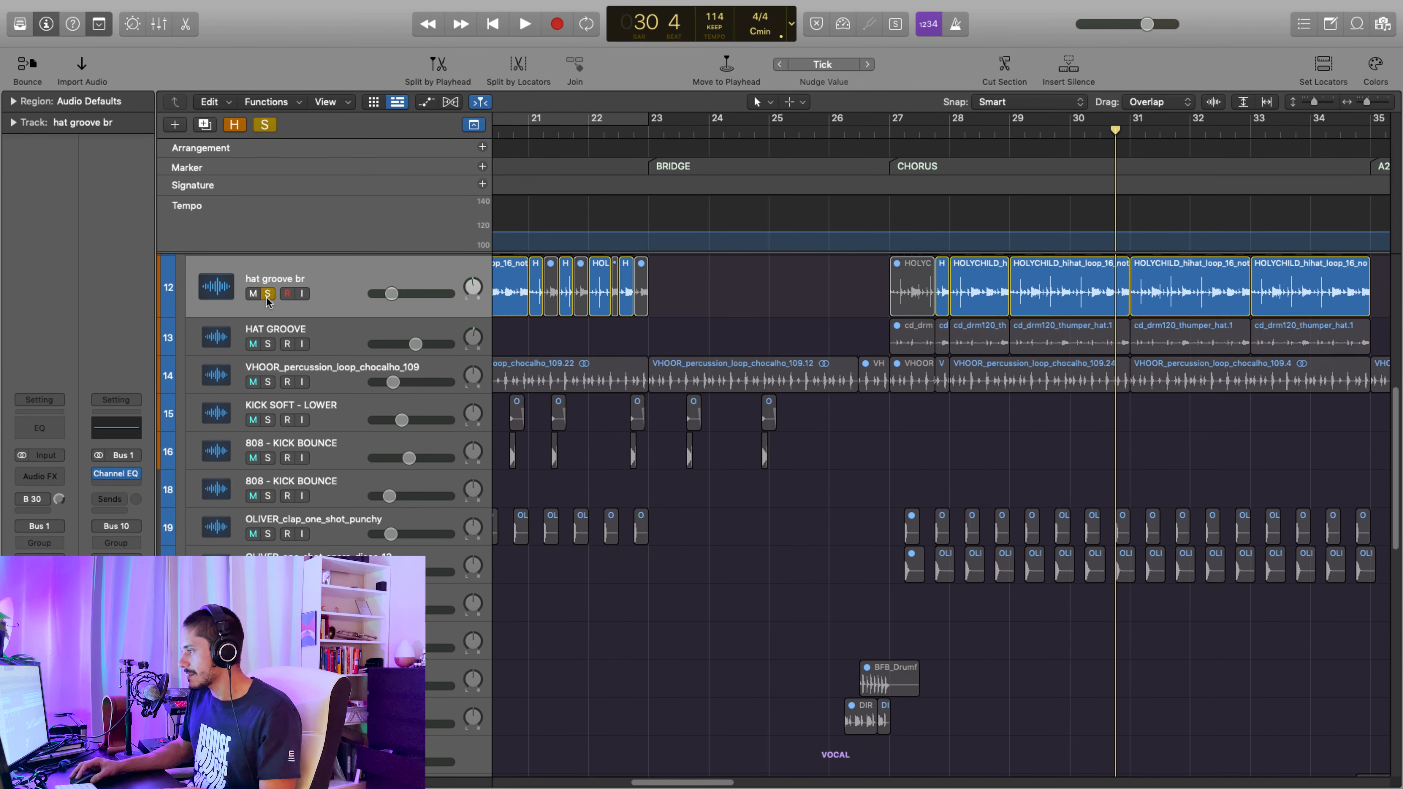
pyautogui.press('space')
# Audition the HAT GROOVE track in solo over the CHORUS, then unsolo it
pyautogui.click(290, 330)
pyautogui.click(269, 332)
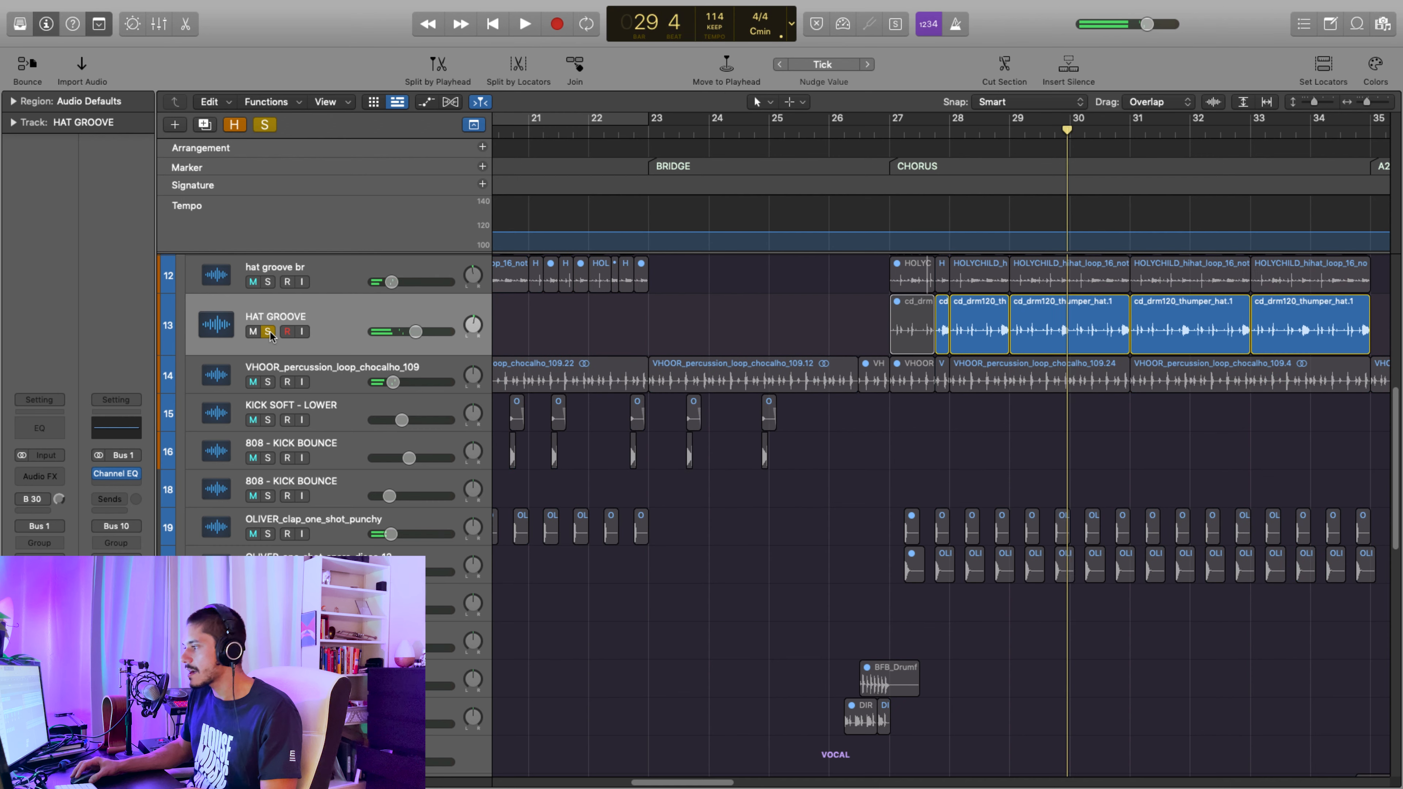
pyautogui.press('space')
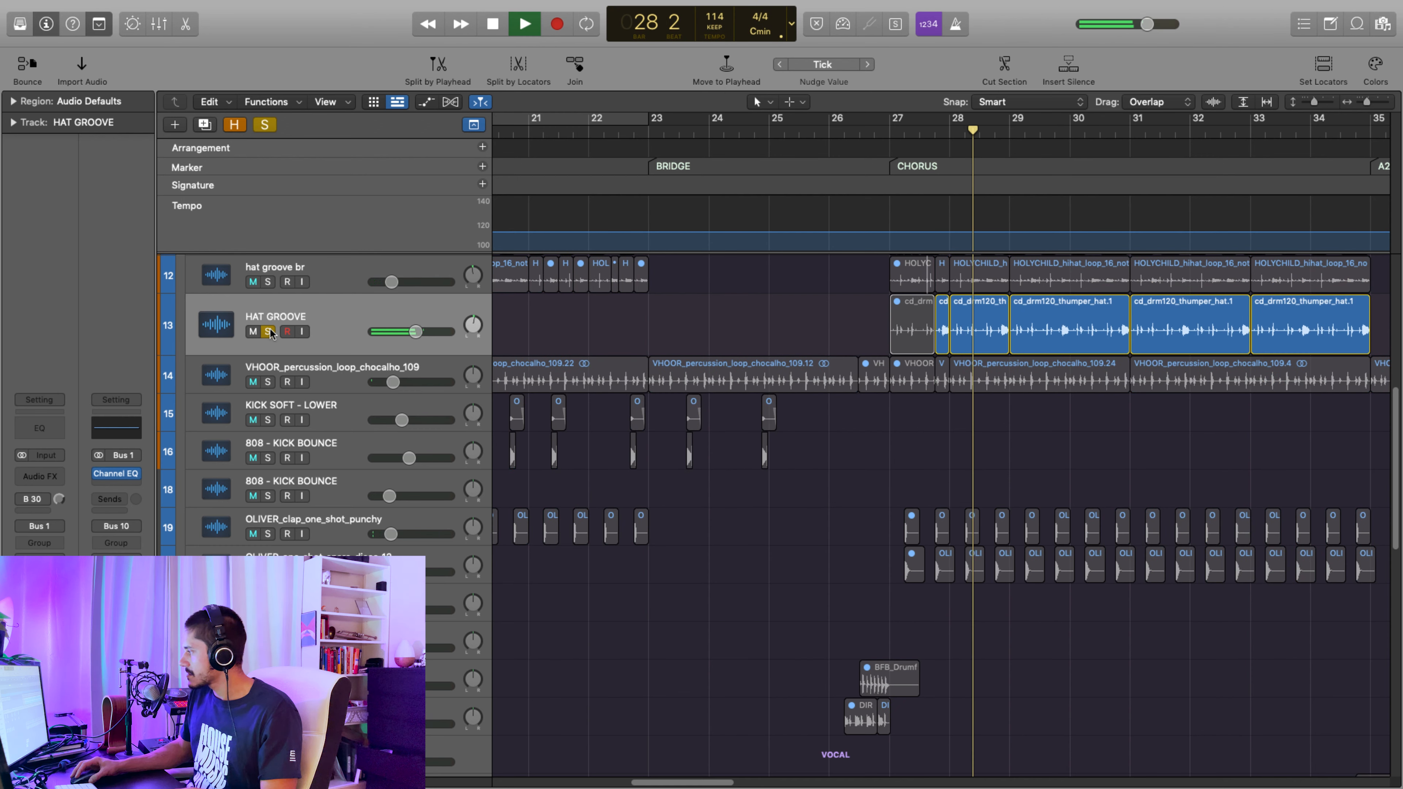
pyautogui.press('space')
pyautogui.click(268, 333)
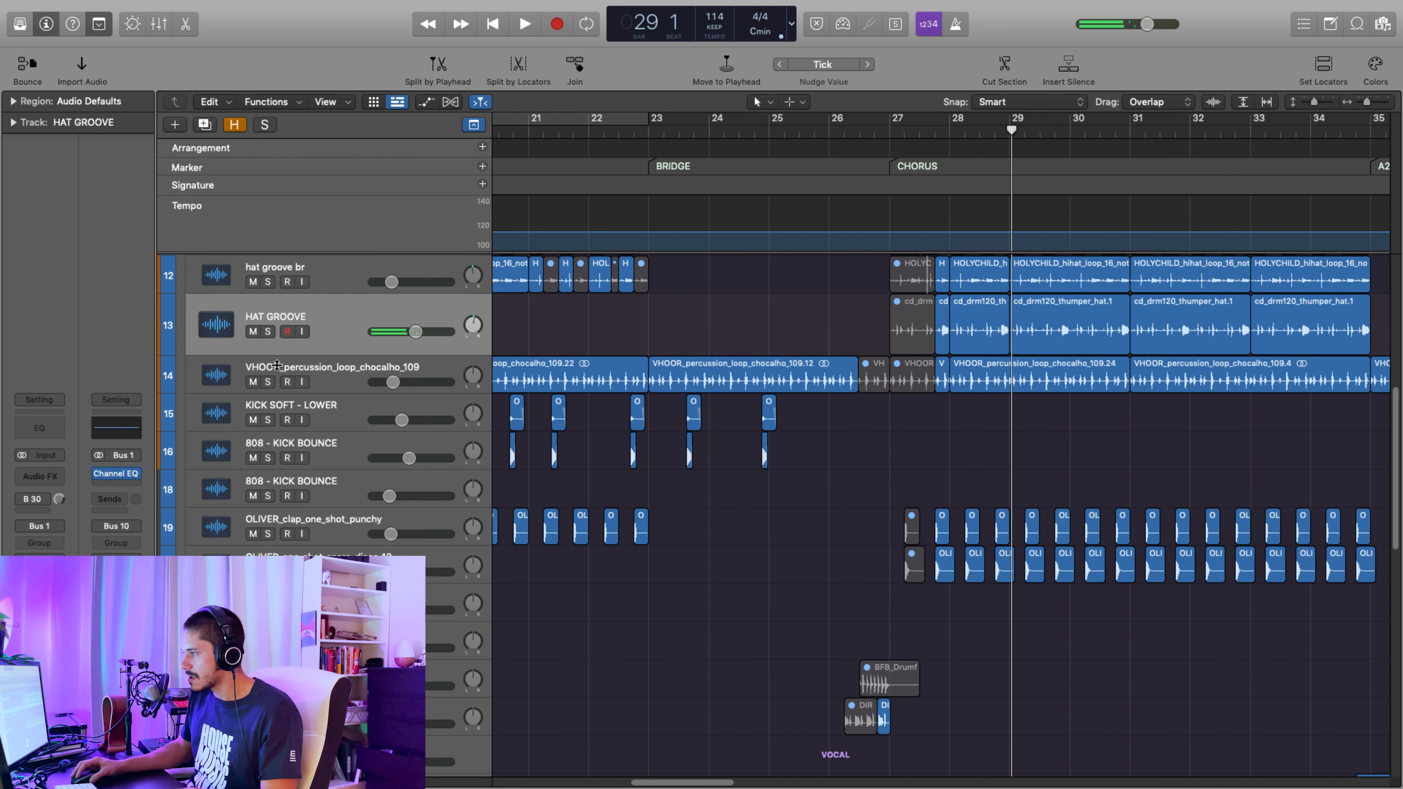
# Audition the VHOOR percussion loop track in solo over the CHORUS, unsolo it and select the track
pyautogui.click(267, 382)
pyautogui.press('space')
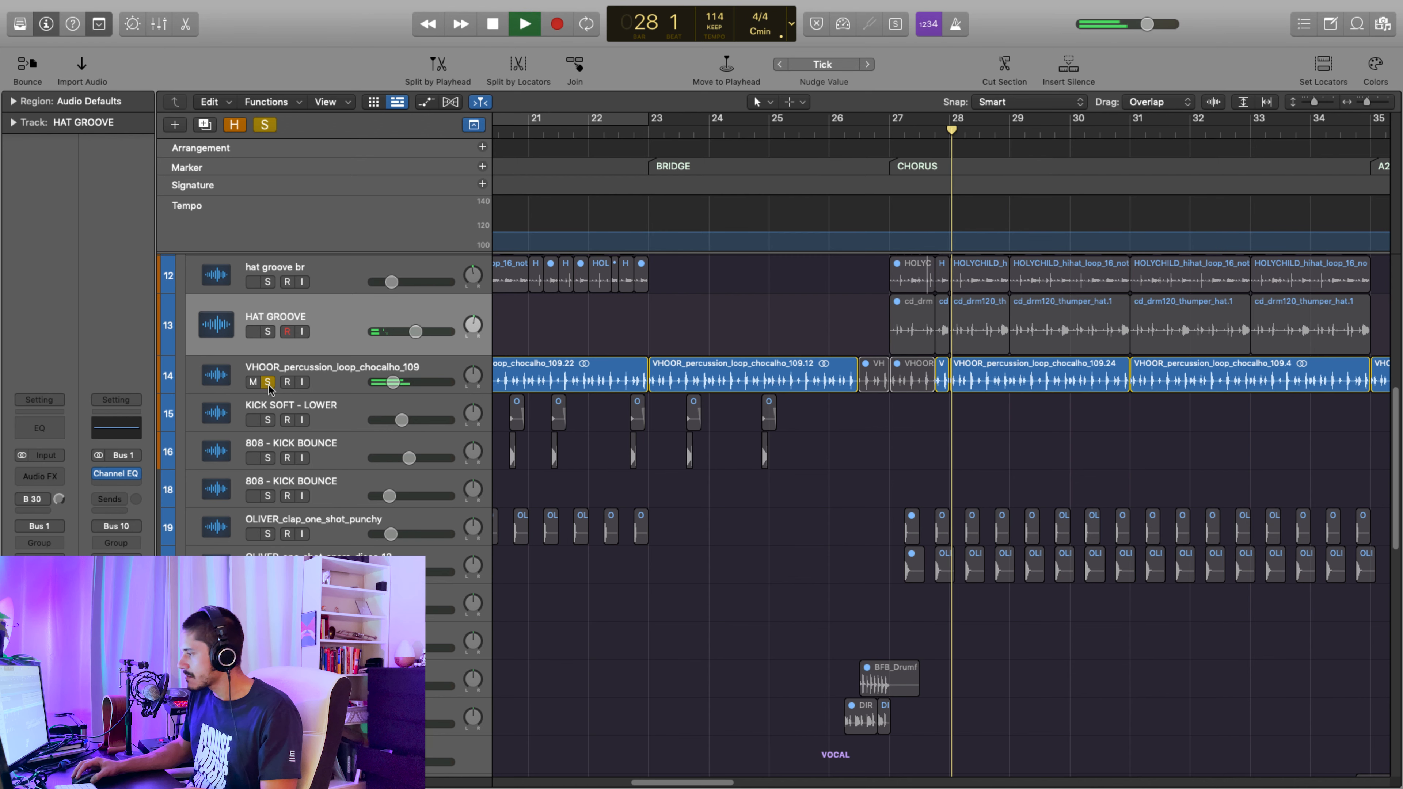
pyautogui.press('space')
pyautogui.click(268, 382)
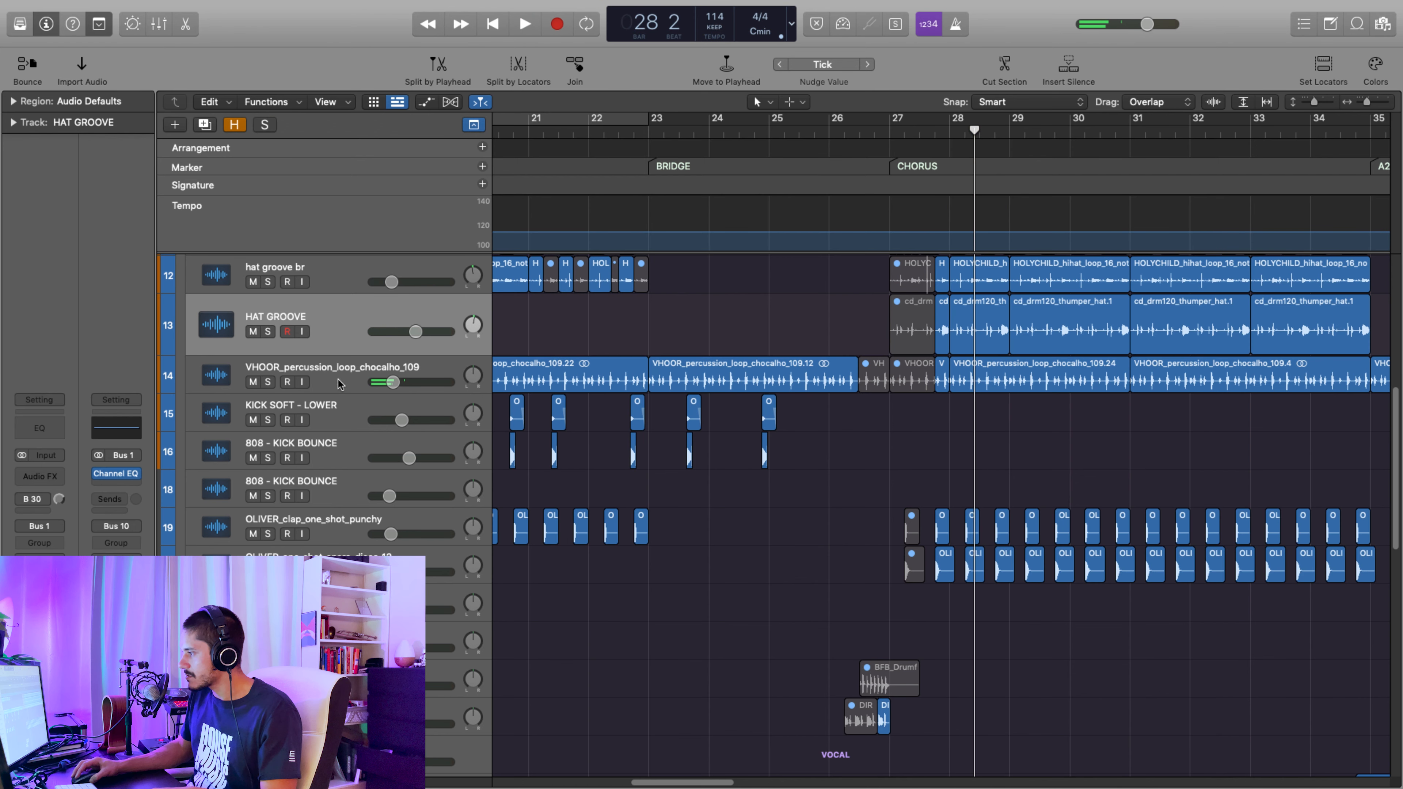
pyautogui.scroll(-3, 338, 384)
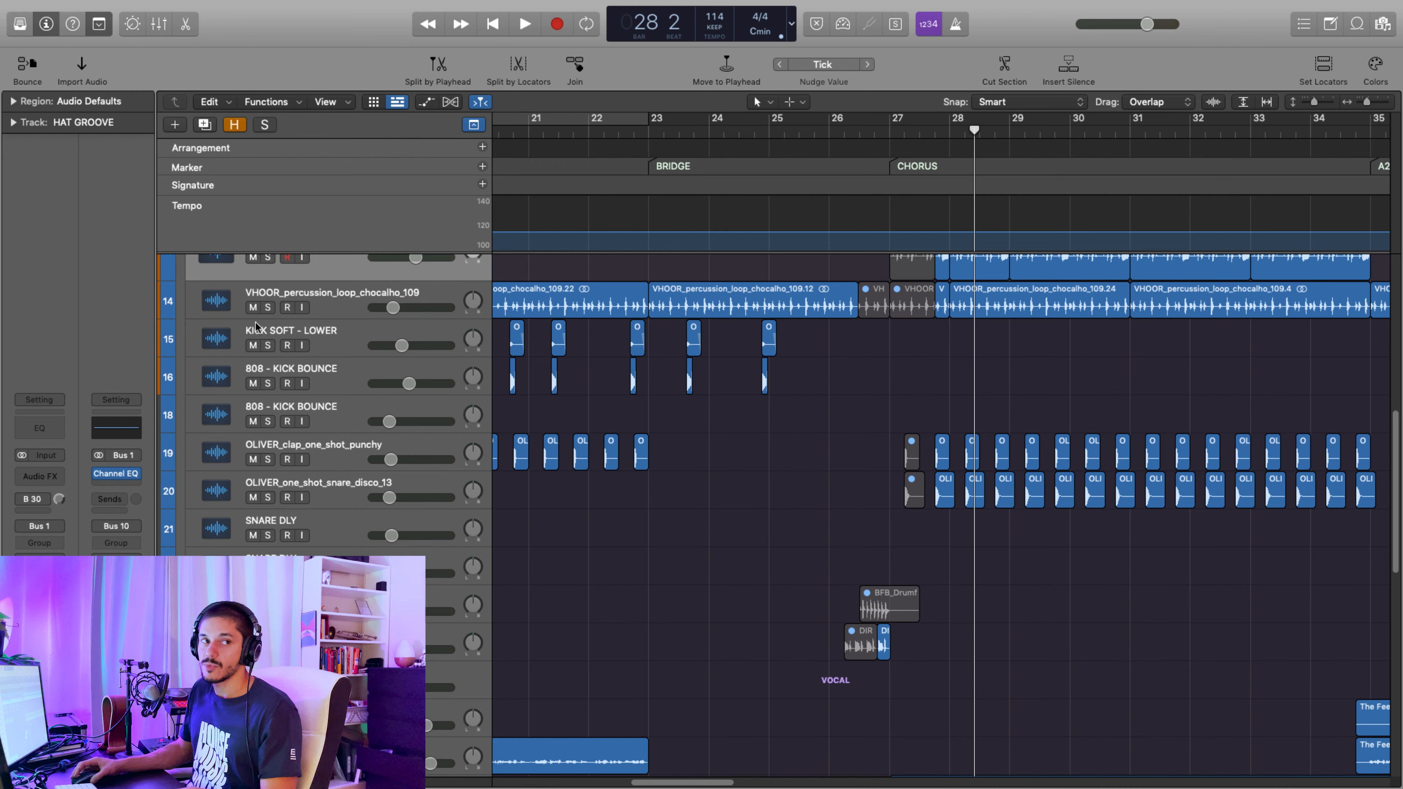
pyautogui.click(339, 310)
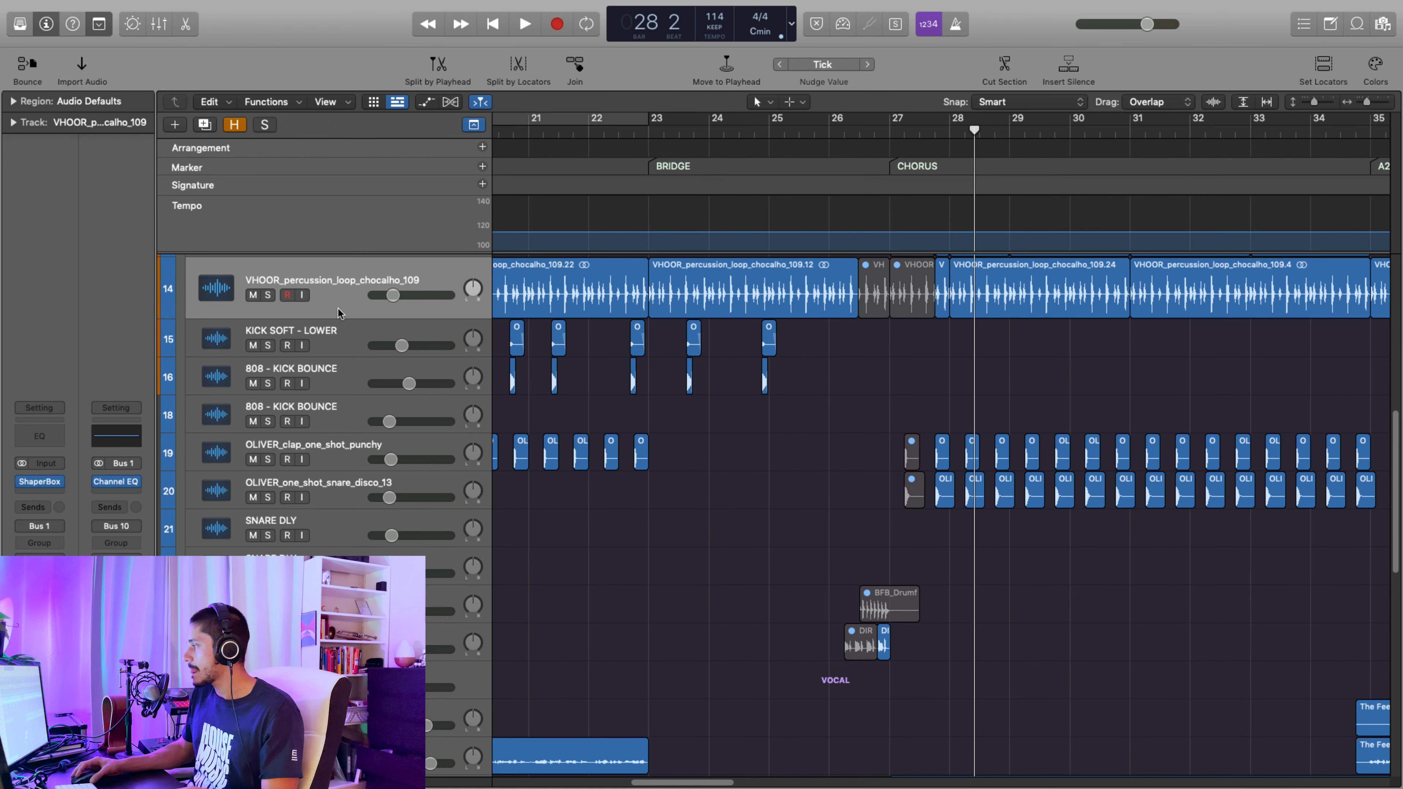
# Play the CHORUS in the full mix to hear the OLIVER clap and snare tracks
pyautogui.scroll(-4, 336, 320)
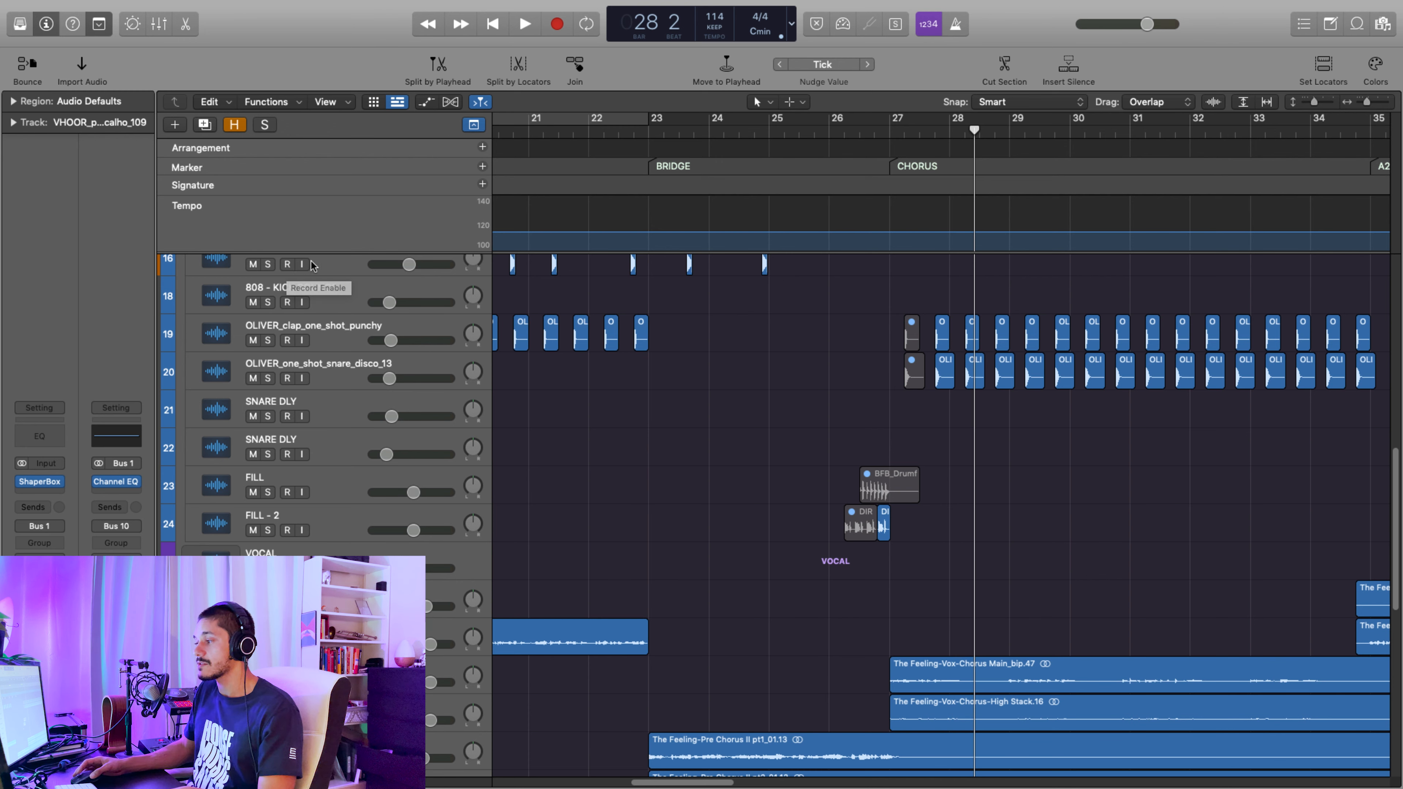
pyautogui.press('space')
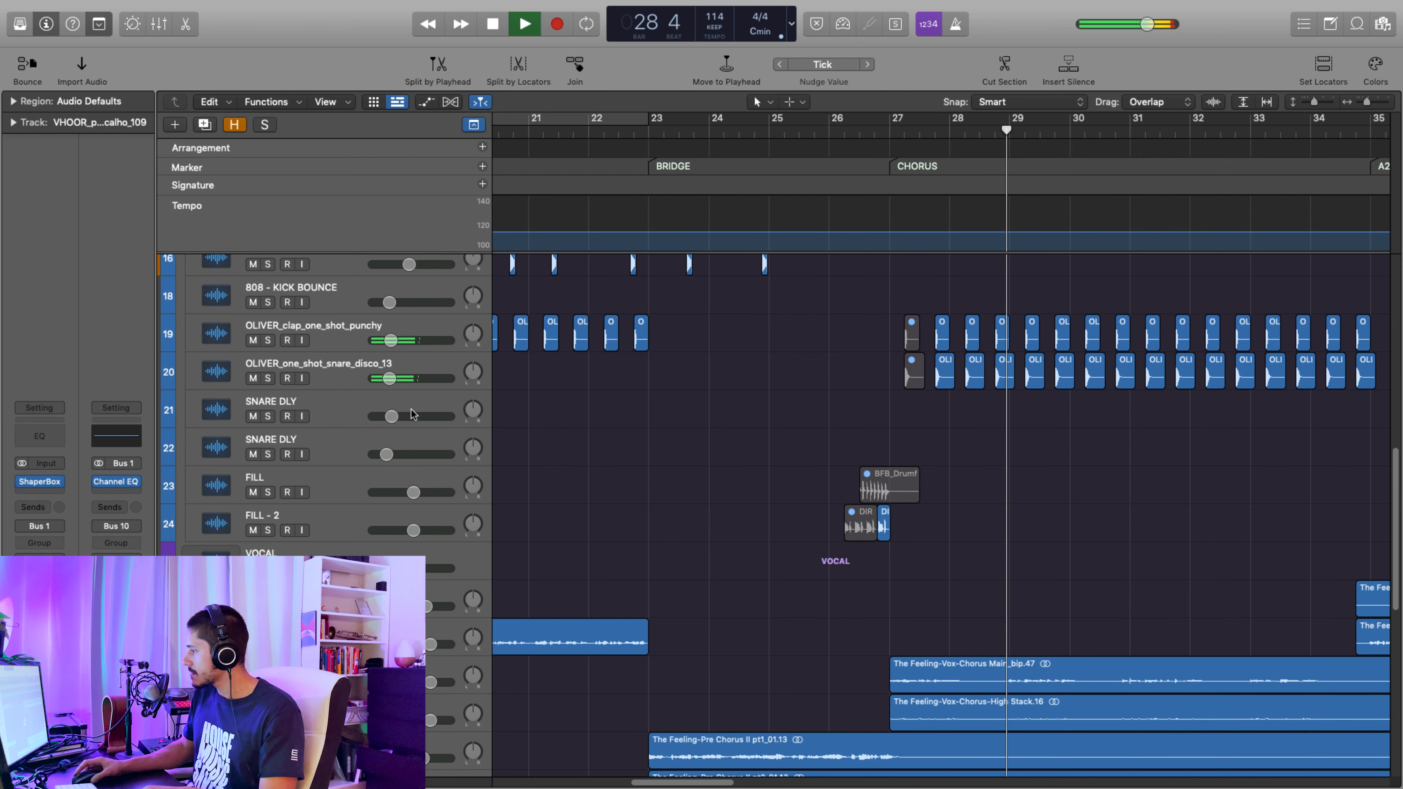
pyautogui.press('space')
# Play from bar 54 and examine the RMZ_snare_bigg regions on the second SNARE DLY track leading into CHORUS 2+
pyautogui.scroll(-3, 681, 472)
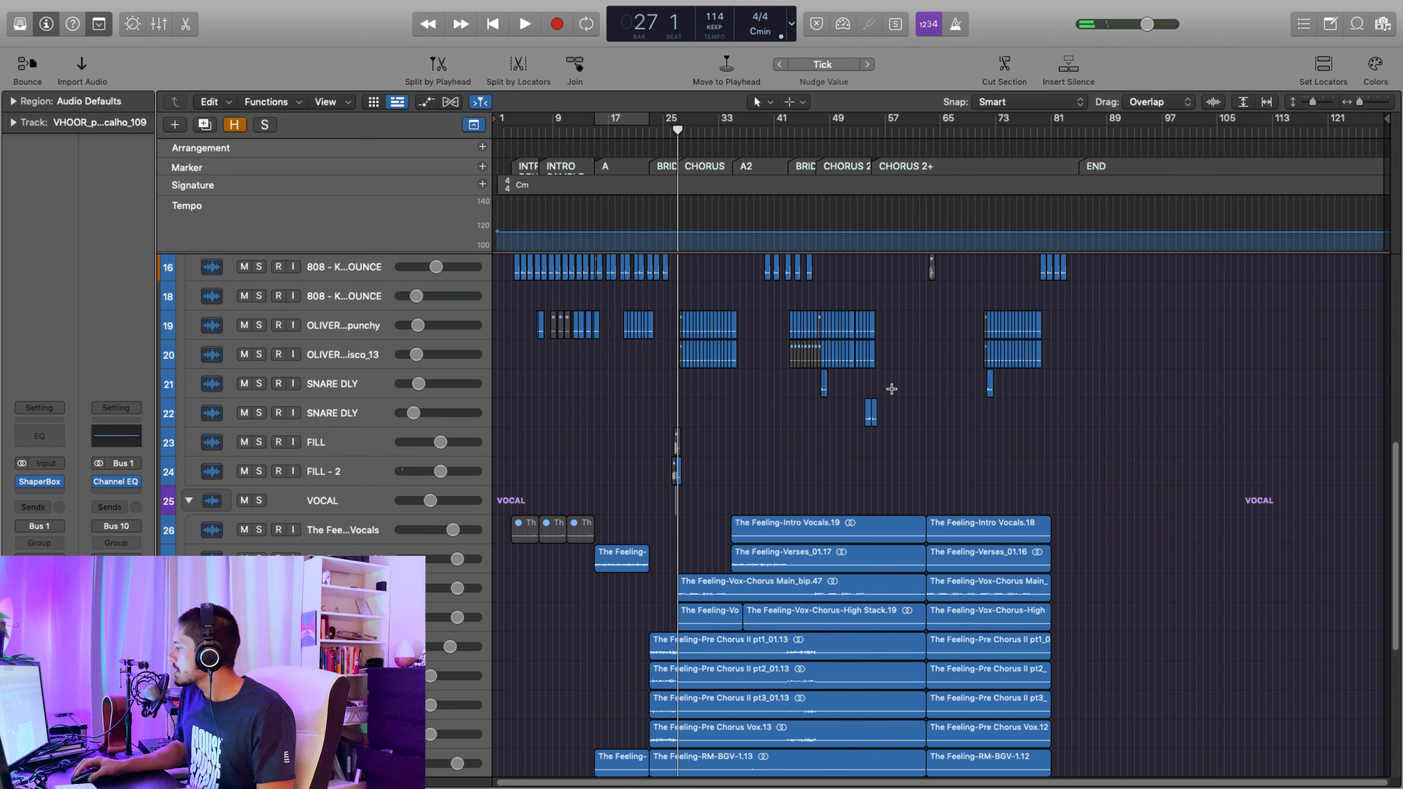
pyautogui.keyDown('super'); pyautogui.click(864, 379); pyautogui.keyUp('super')
pyautogui.press('space')
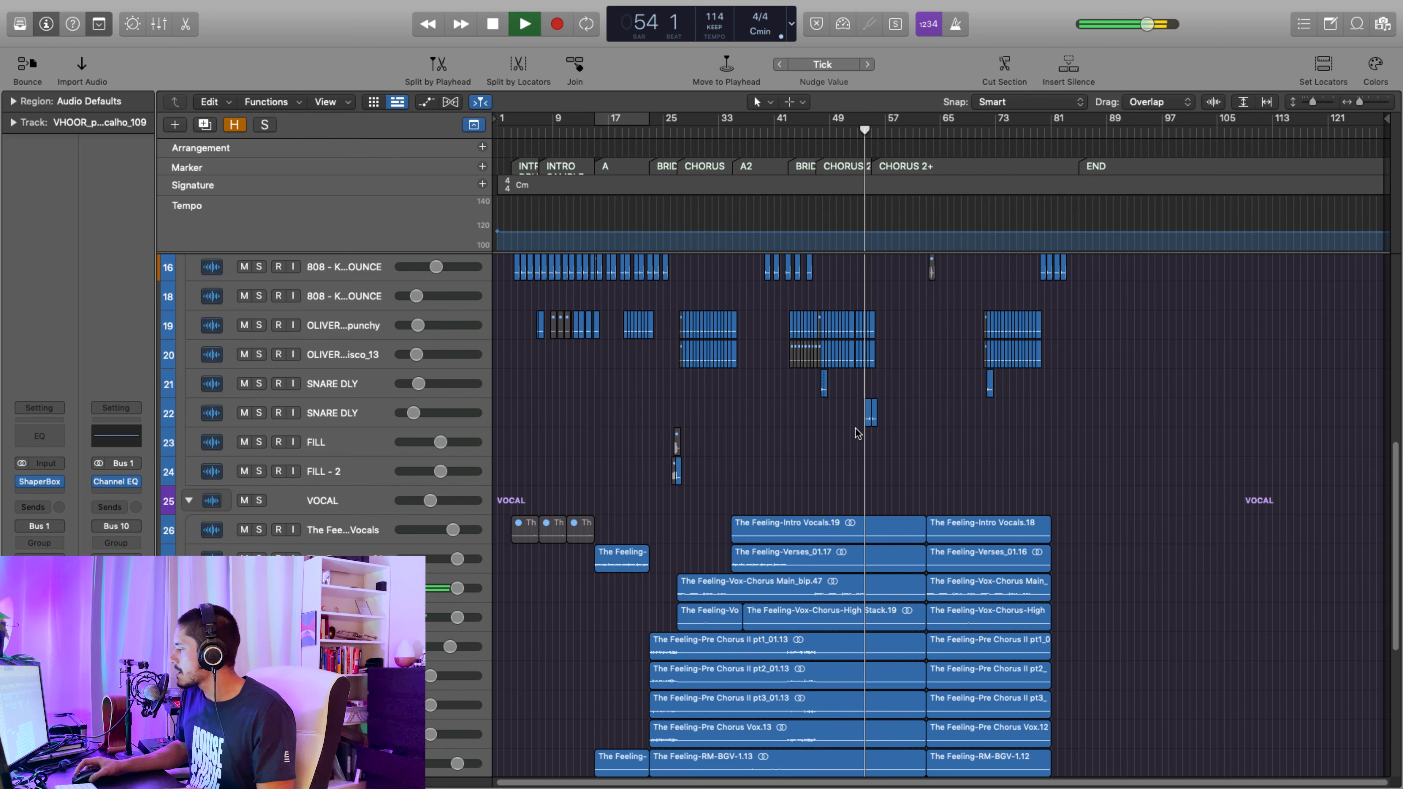
pyautogui.press('super+Right')
pyautogui.press('super+Right')
pyautogui.press('super+Right')
pyautogui.press('super+Right')
pyautogui.press('super+Right')
pyautogui.press('super+Right')
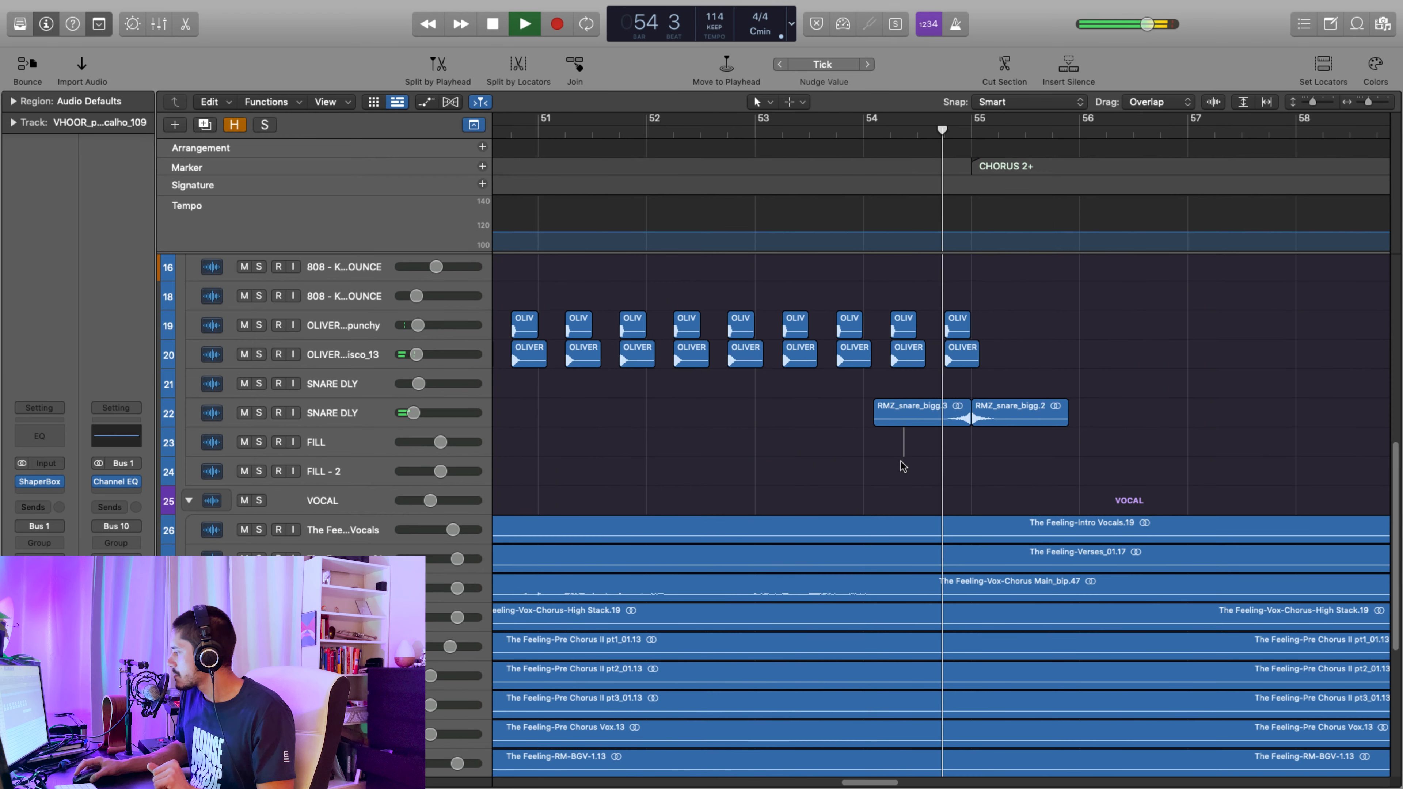
# Audition the second SNARE DLY track in solo from bar 54, unsolo it and replay the transition into CHORUS 2+ in the full mix
pyautogui.click(259, 413)
pyautogui.press('space')
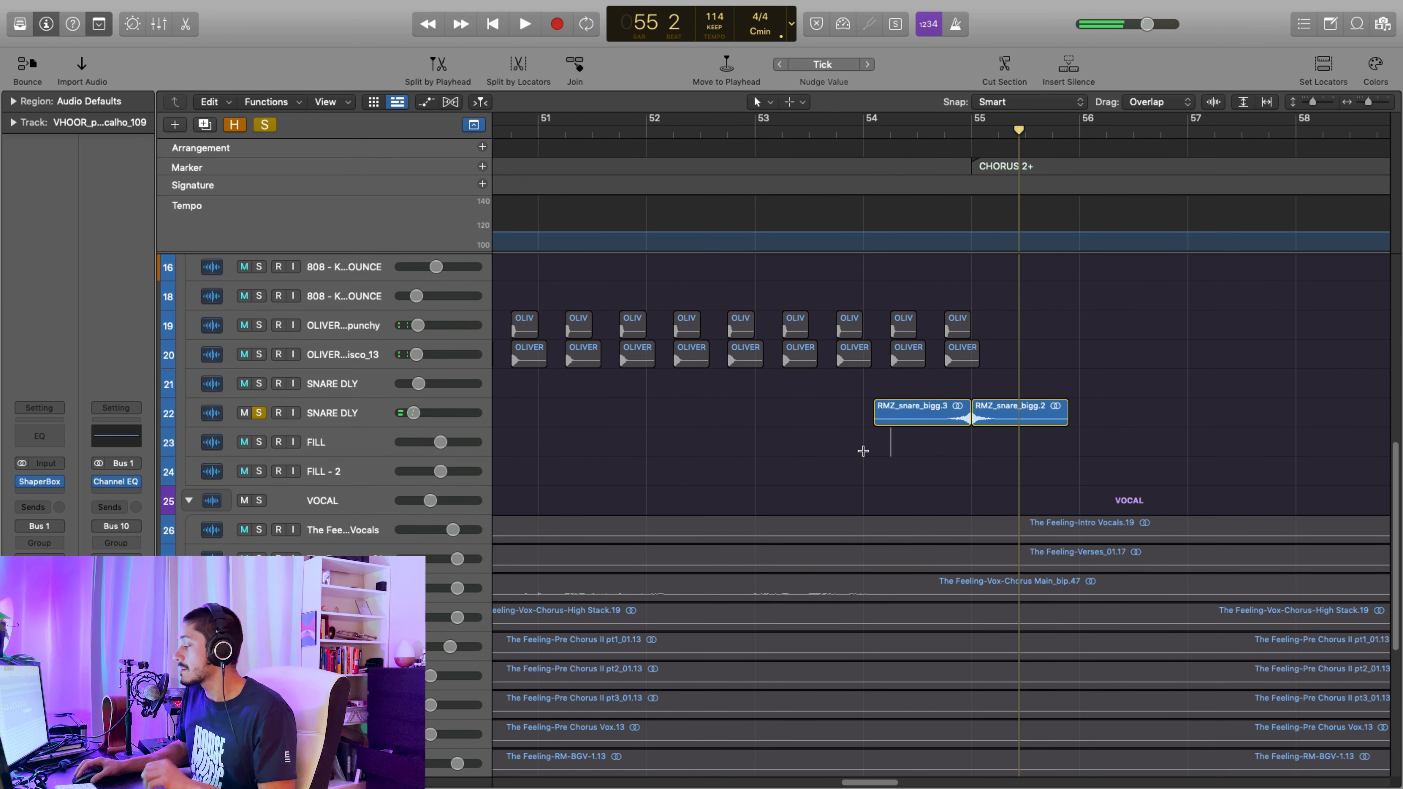
pyautogui.keyDown('super'); pyautogui.click(864, 451); pyautogui.keyUp('super')
pyautogui.press('space')
pyautogui.press('space')
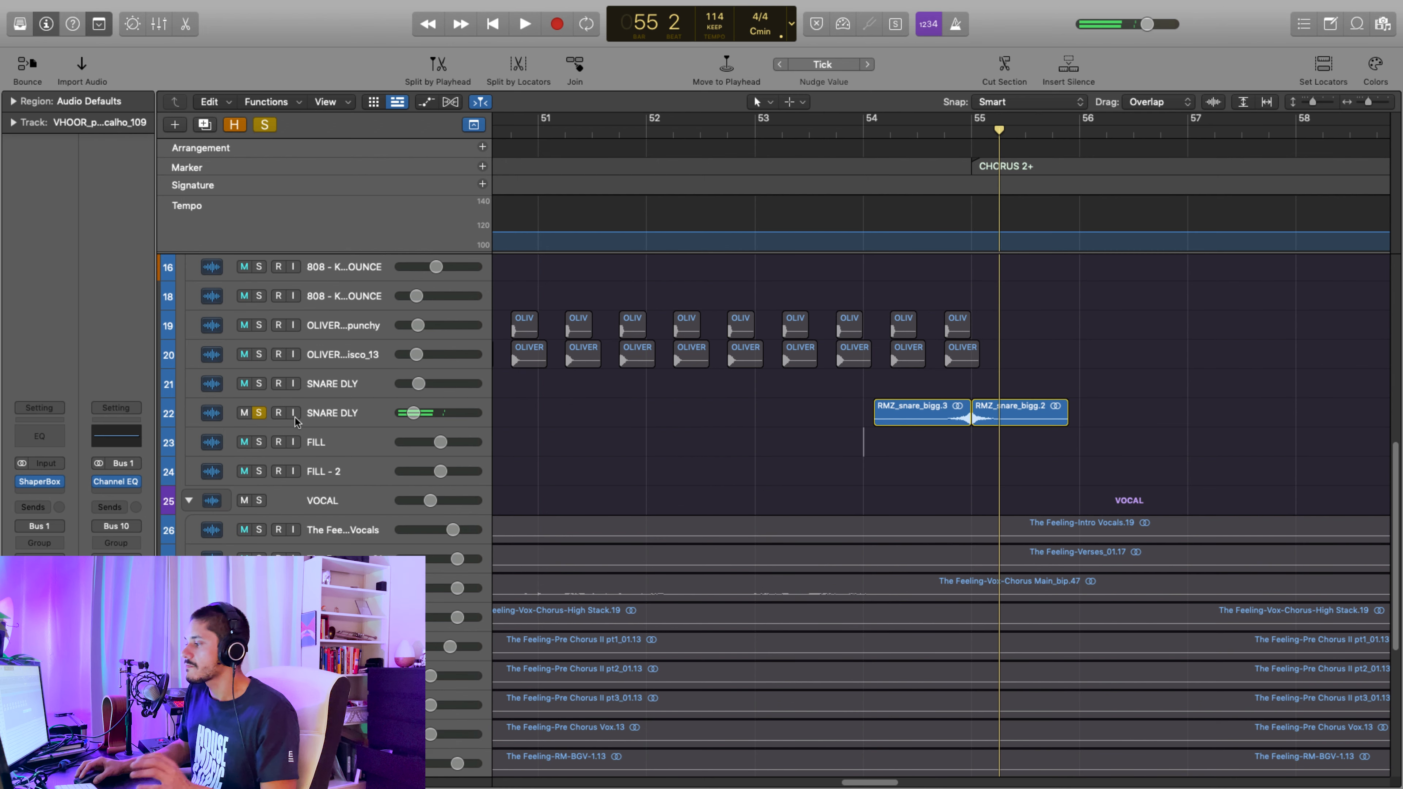
pyautogui.click(259, 412)
pyautogui.scroll(-6, 980, 425)
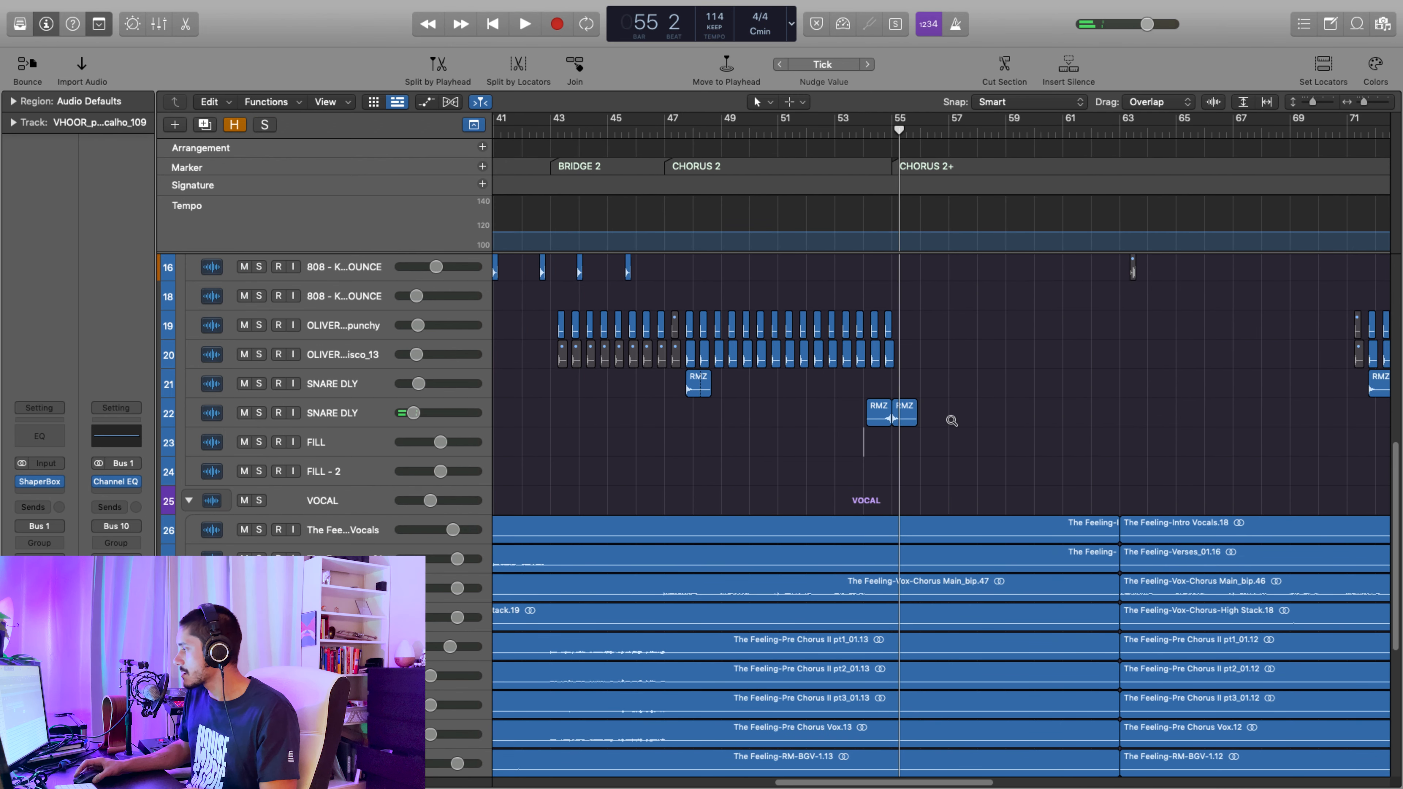
pyautogui.press('space')
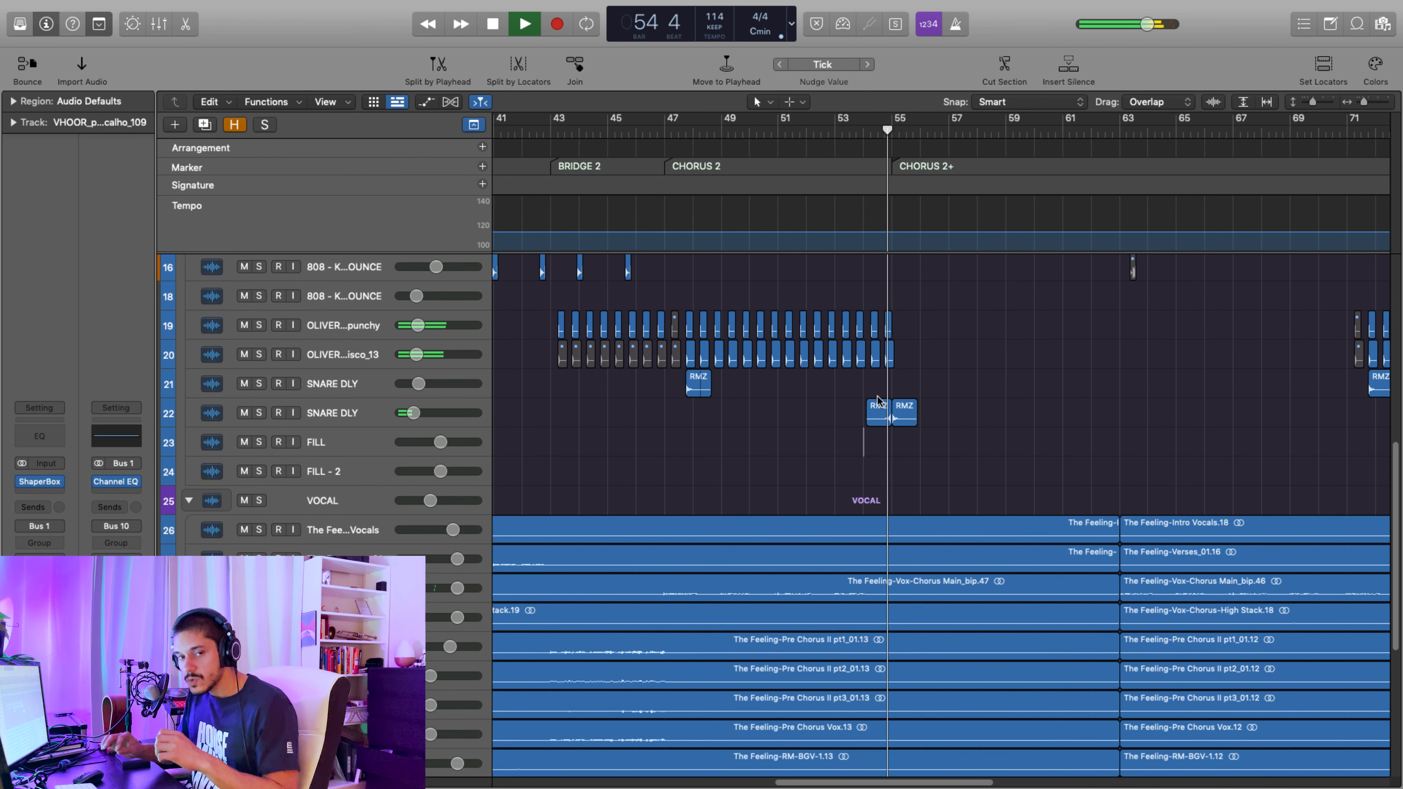
# Dismiss the System Overload alerts and replay the transition into CHORUS 2+ from bar 54
pyautogui.click(812, 286)
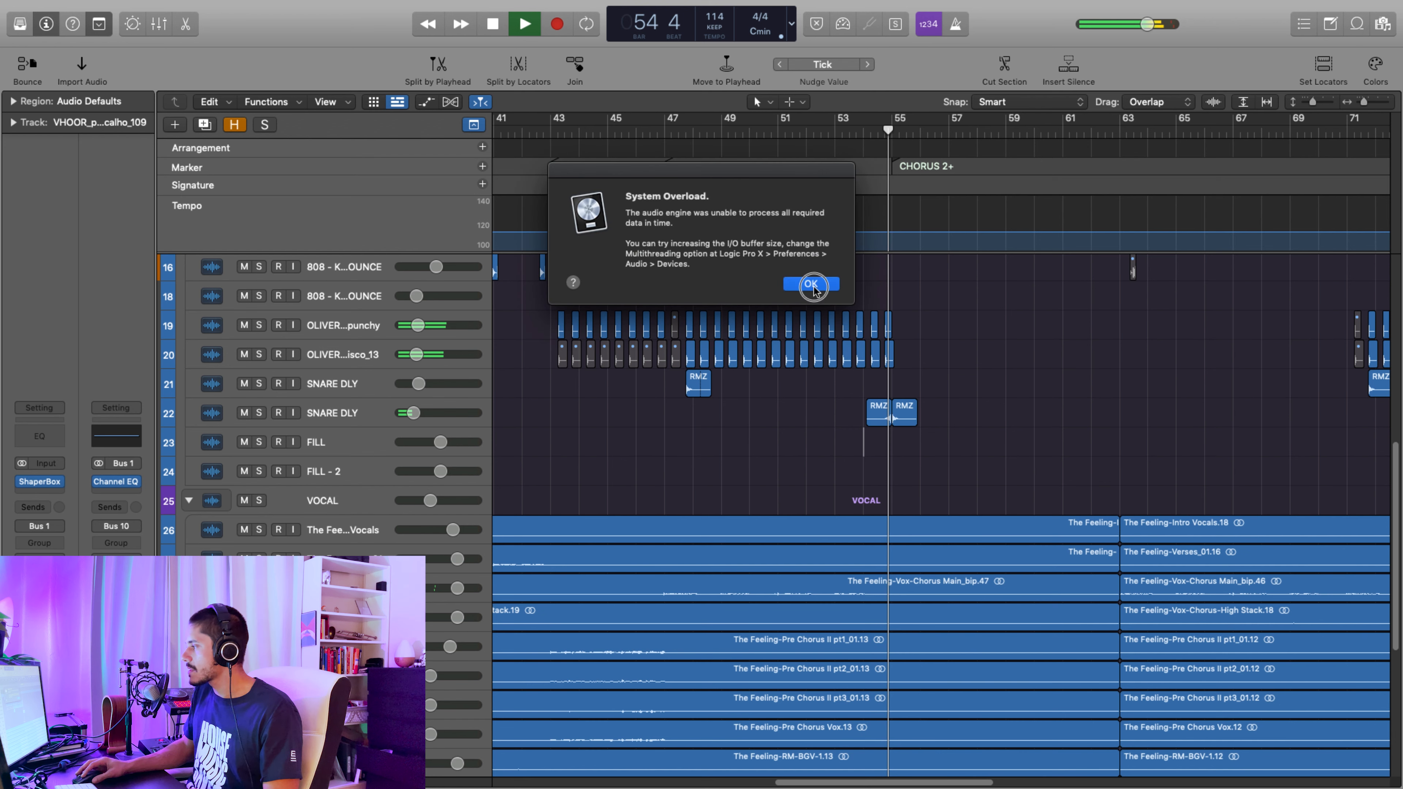
pyautogui.press('space')
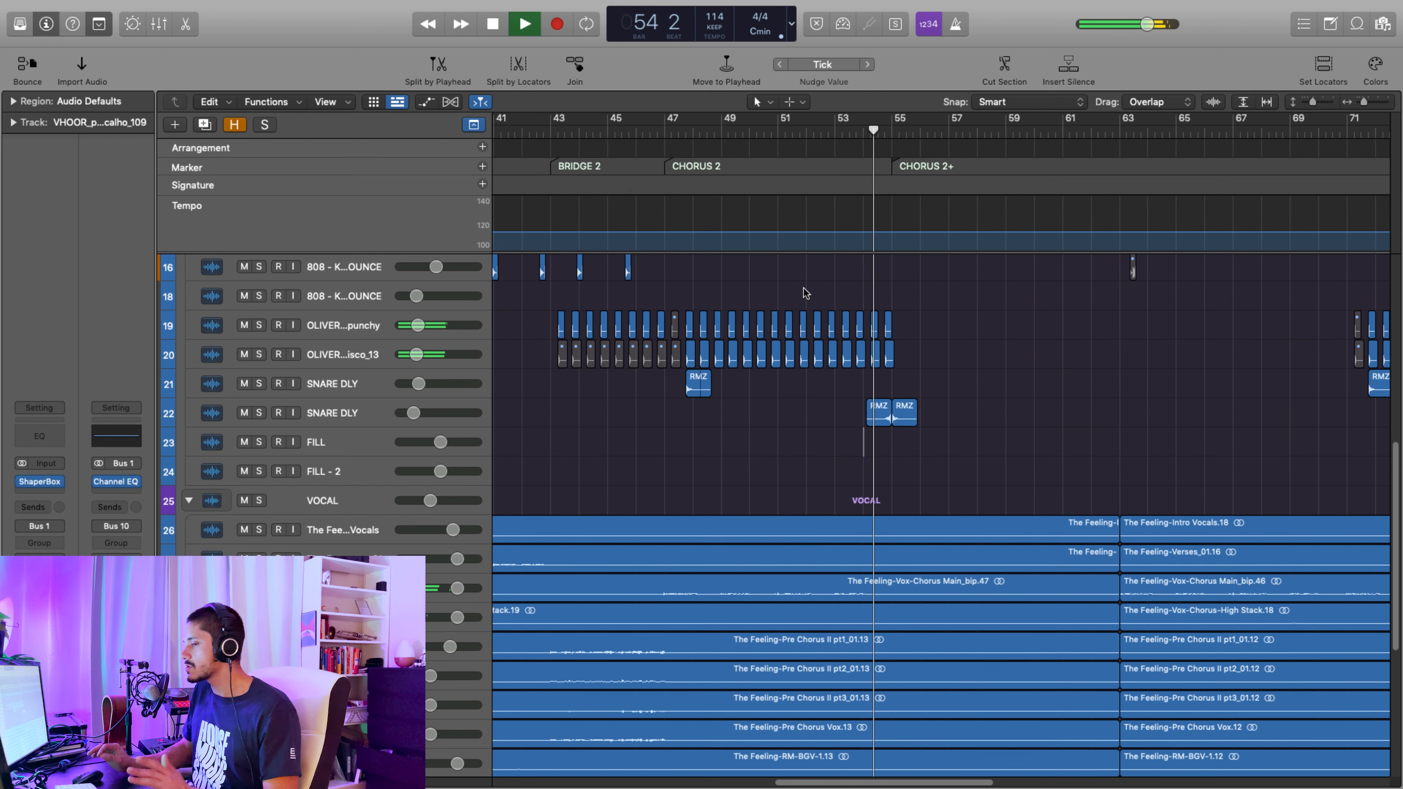
pyautogui.click(808, 283)
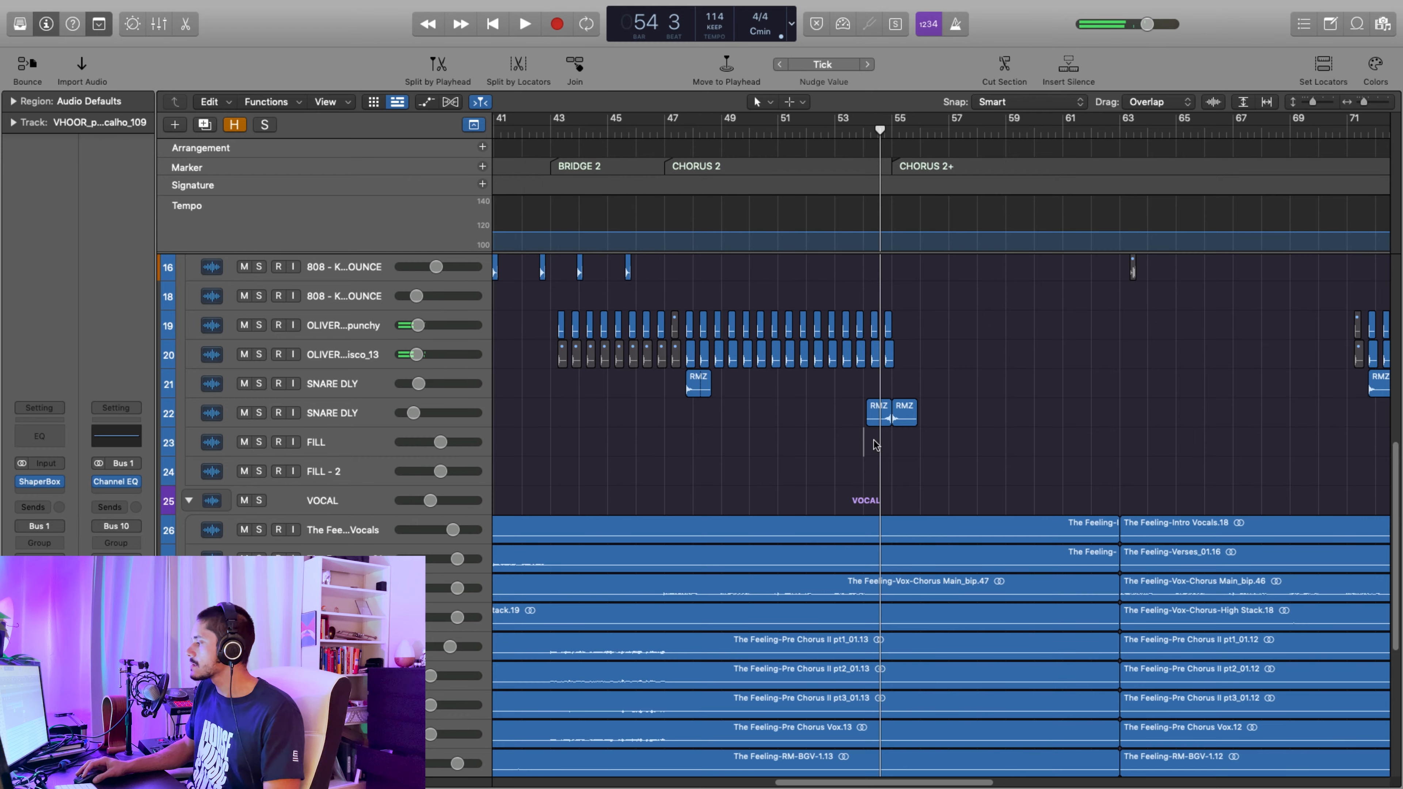
pyautogui.press('space')
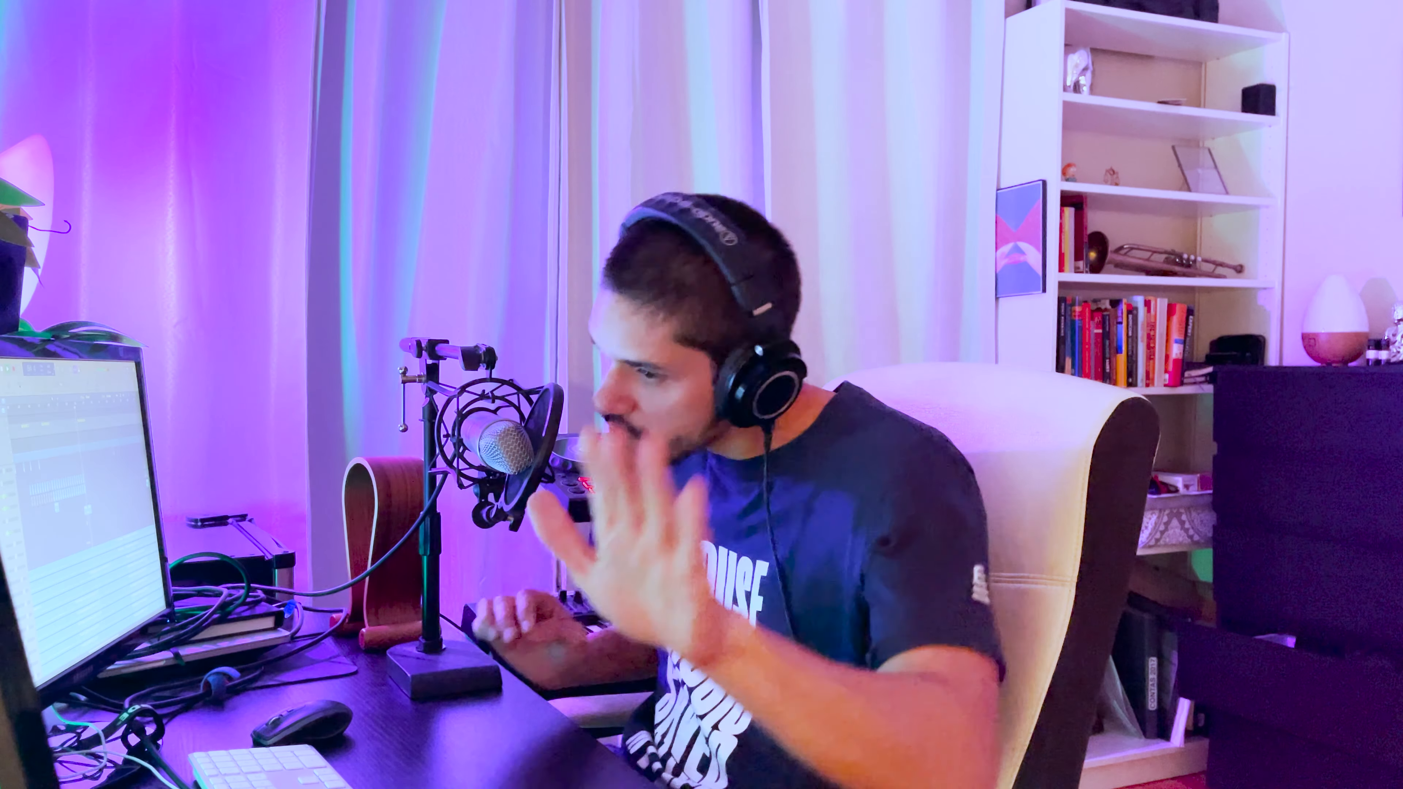
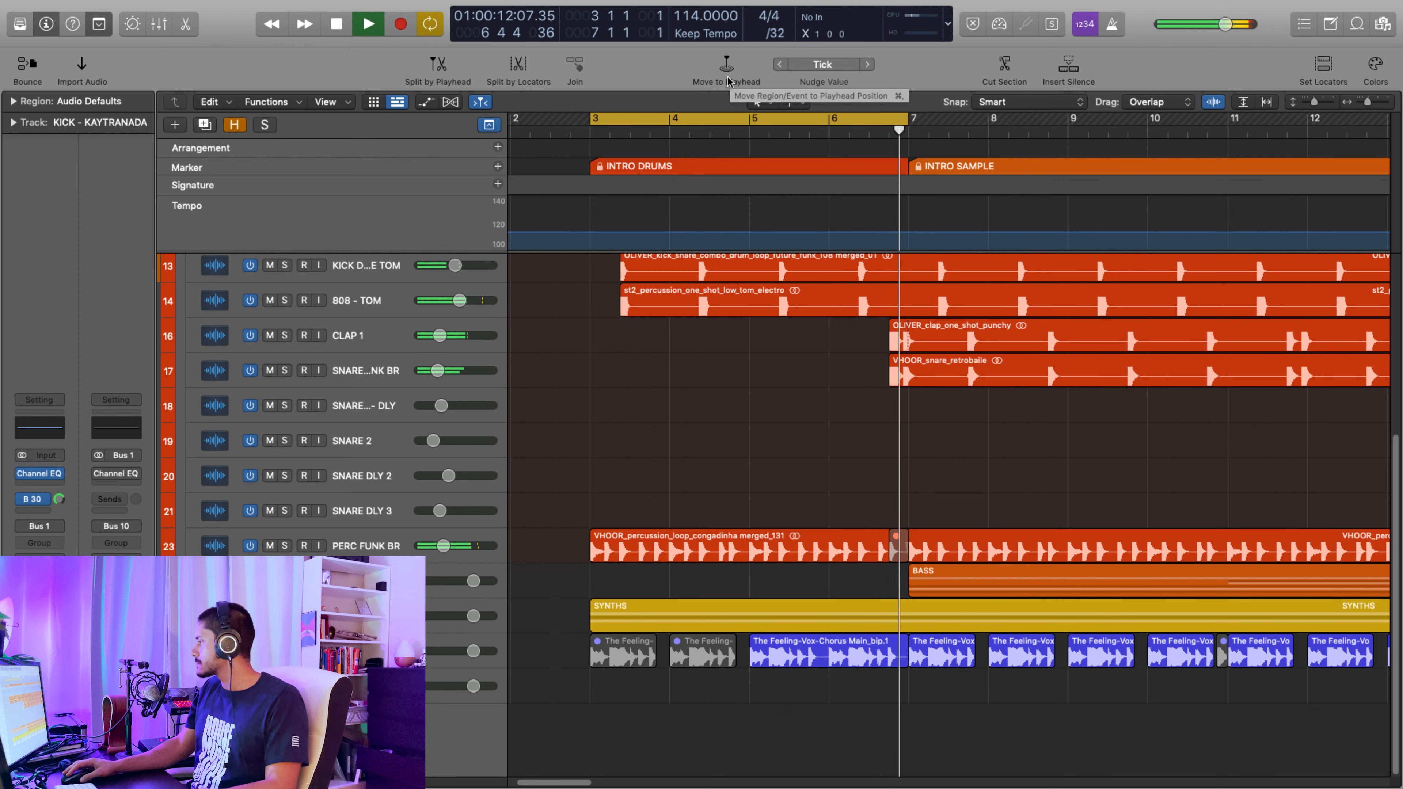
# Set a one-bar cycle range from bar 3 to bar 4 in INTRO DRUMS and audition the looped drums
pyautogui.click(722, 121)
pyautogui.press('space')
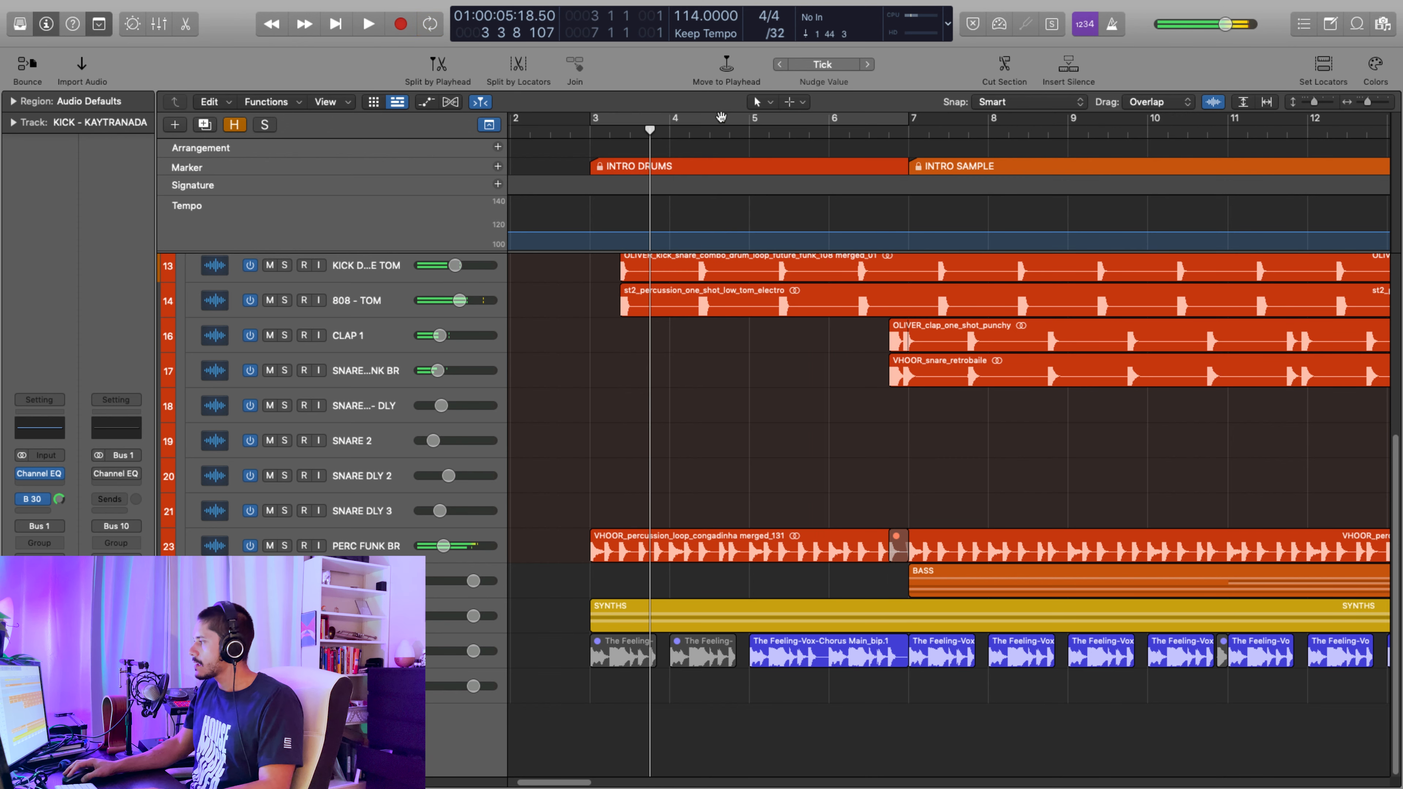
pyautogui.moveTo(598, 126); pyautogui.dragTo(671, 126)
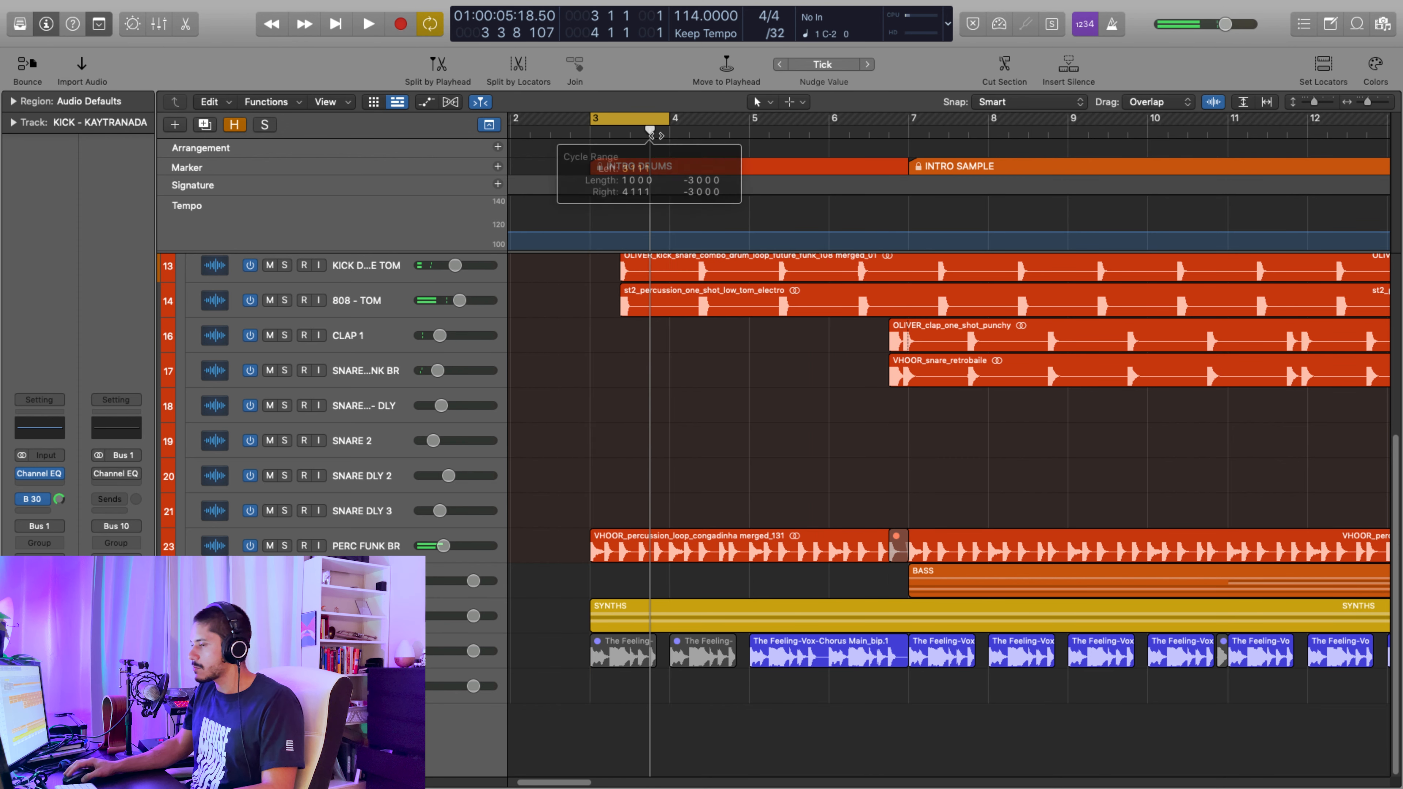
pyautogui.press('space')
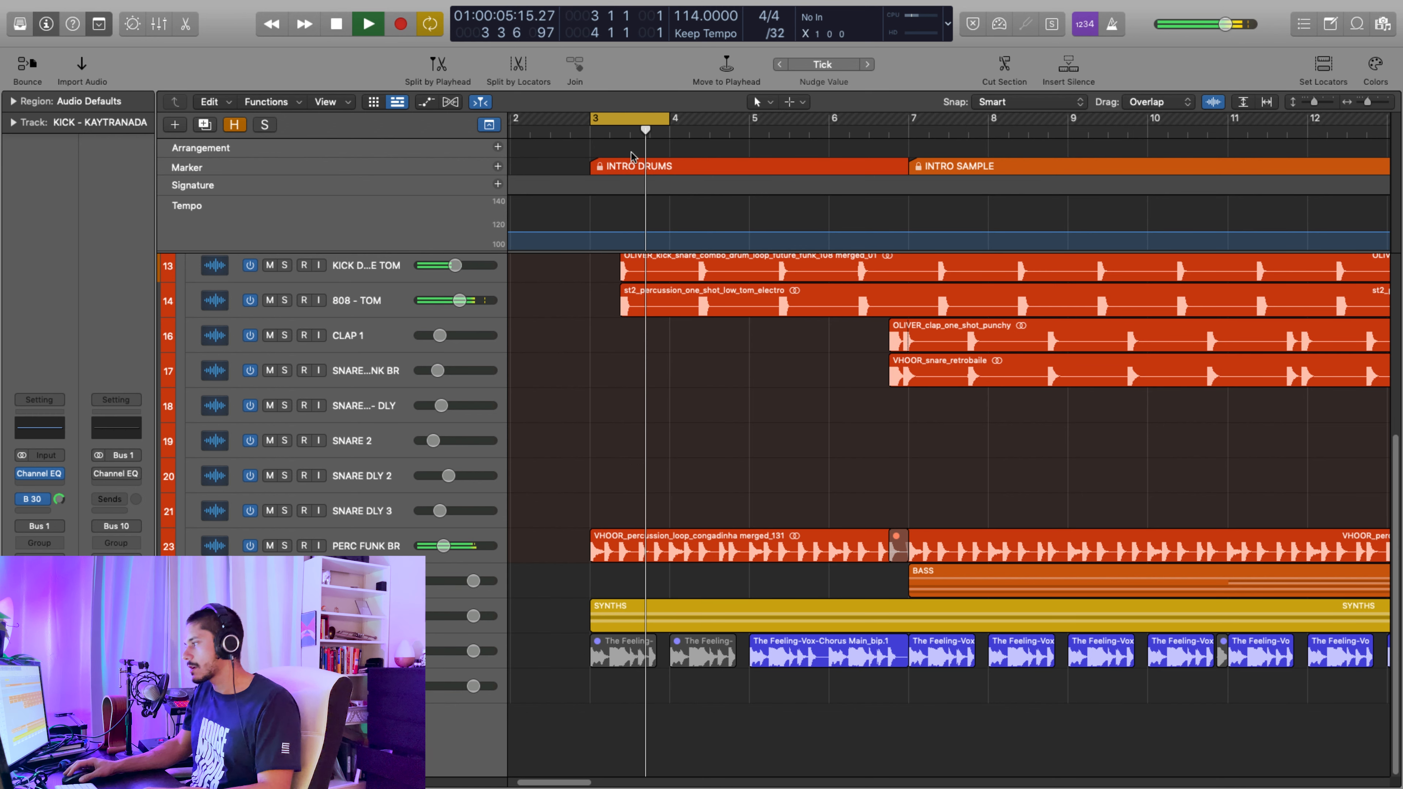
pyautogui.press('space')
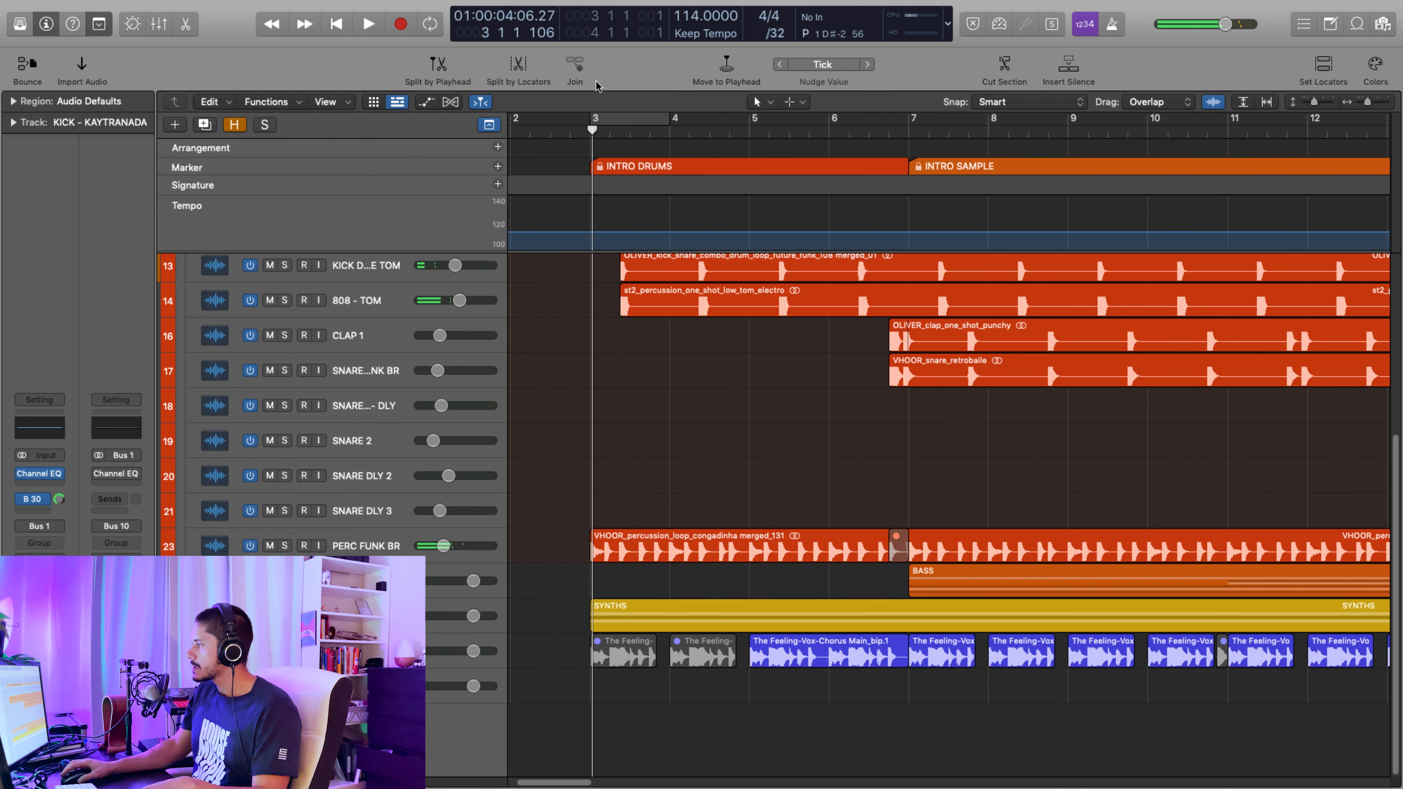
# Show the whole arrangement and examine the DRUMS, BASS, SYNTHS, VOCAL and FX track groups
pyautogui.press('z')
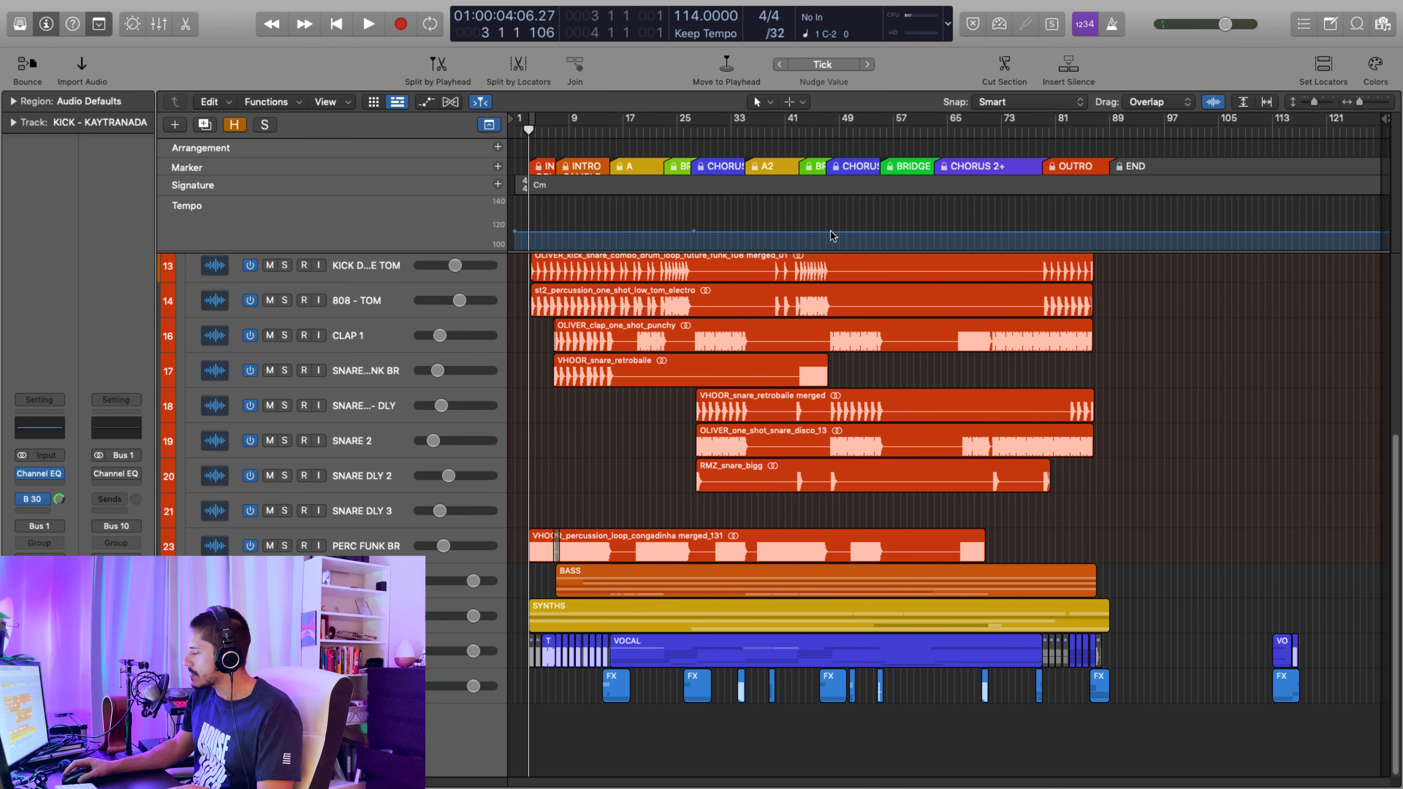
pyautogui.scroll(4, 692, 420)
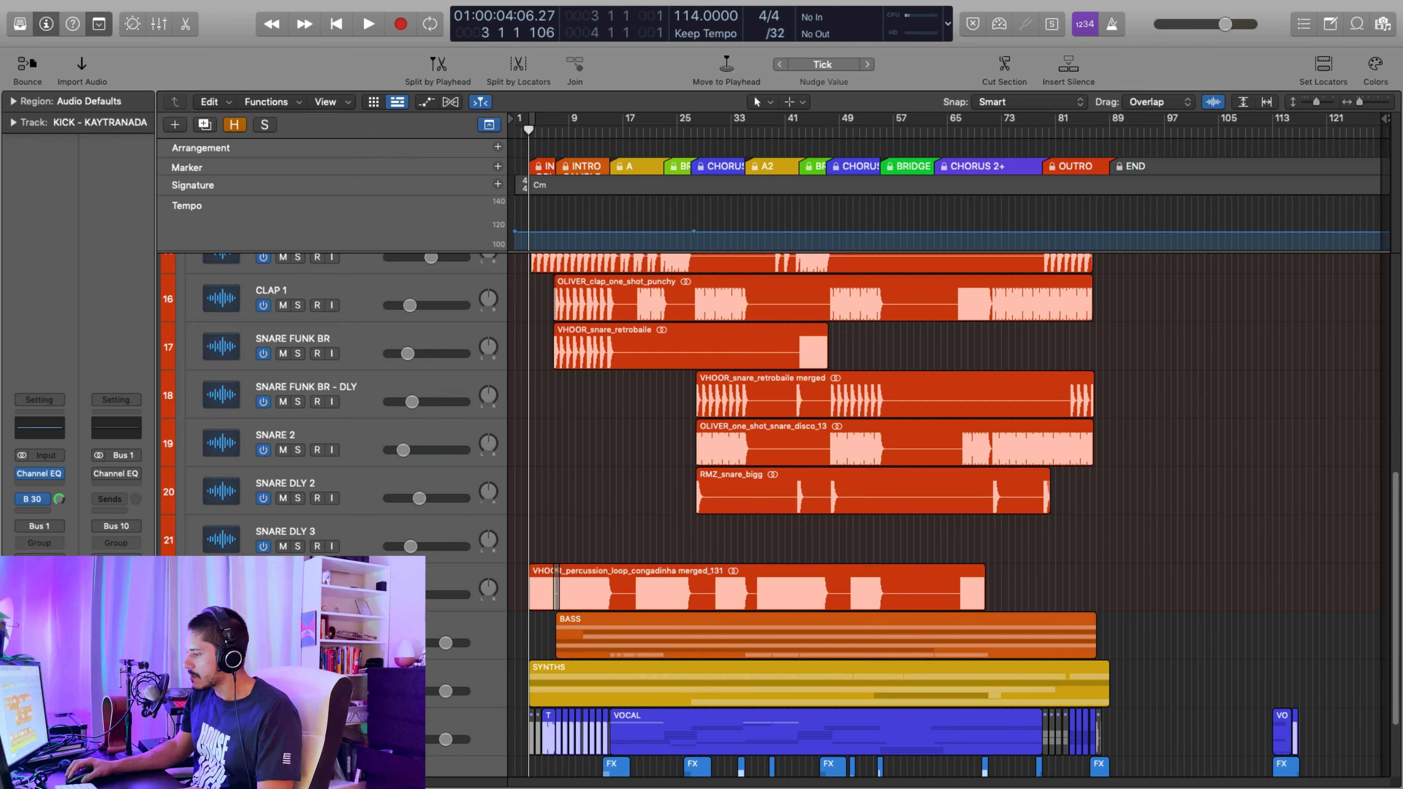
pyautogui.scroll(-15, 647, 484)
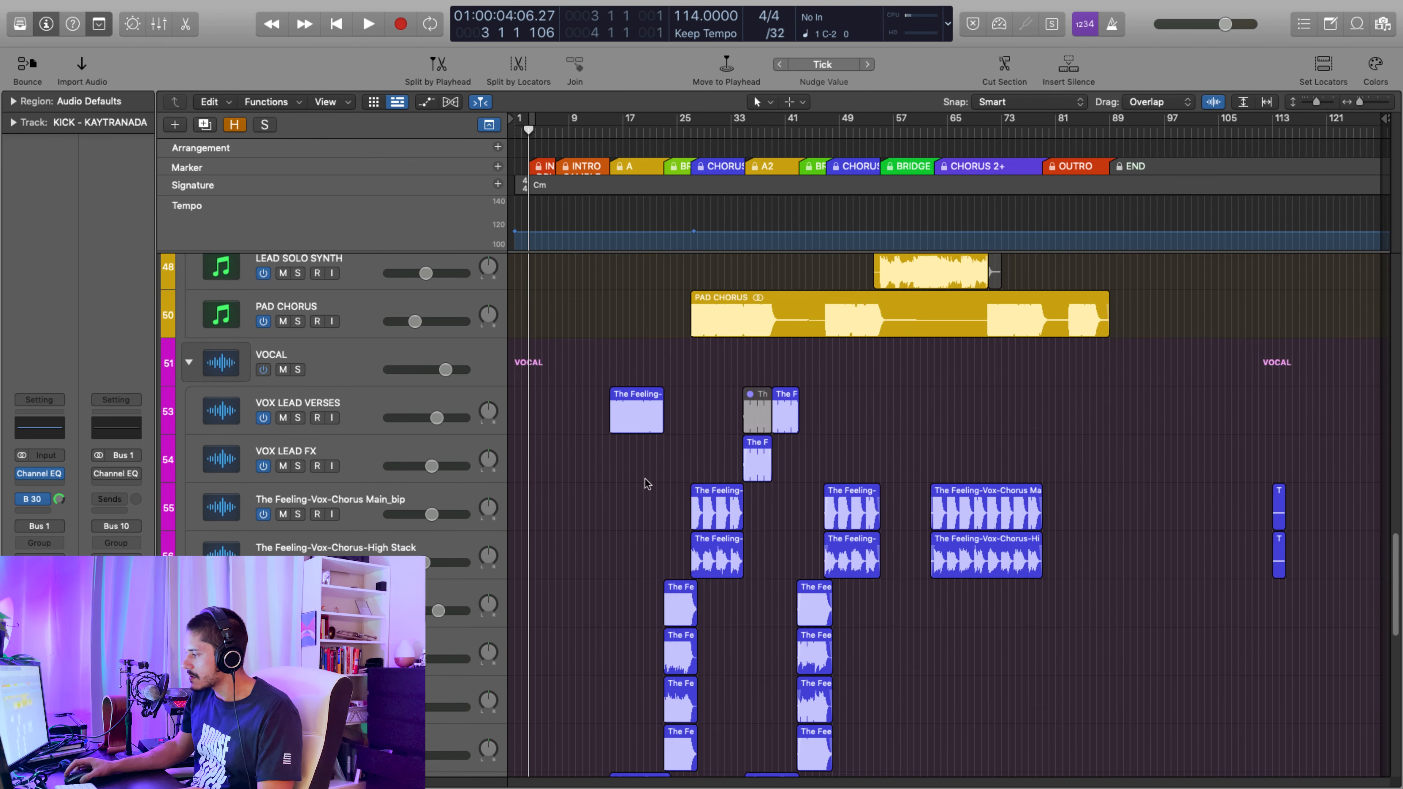
pyautogui.scroll(-10, 647, 485)
pyautogui.scroll(20, 814, 421)
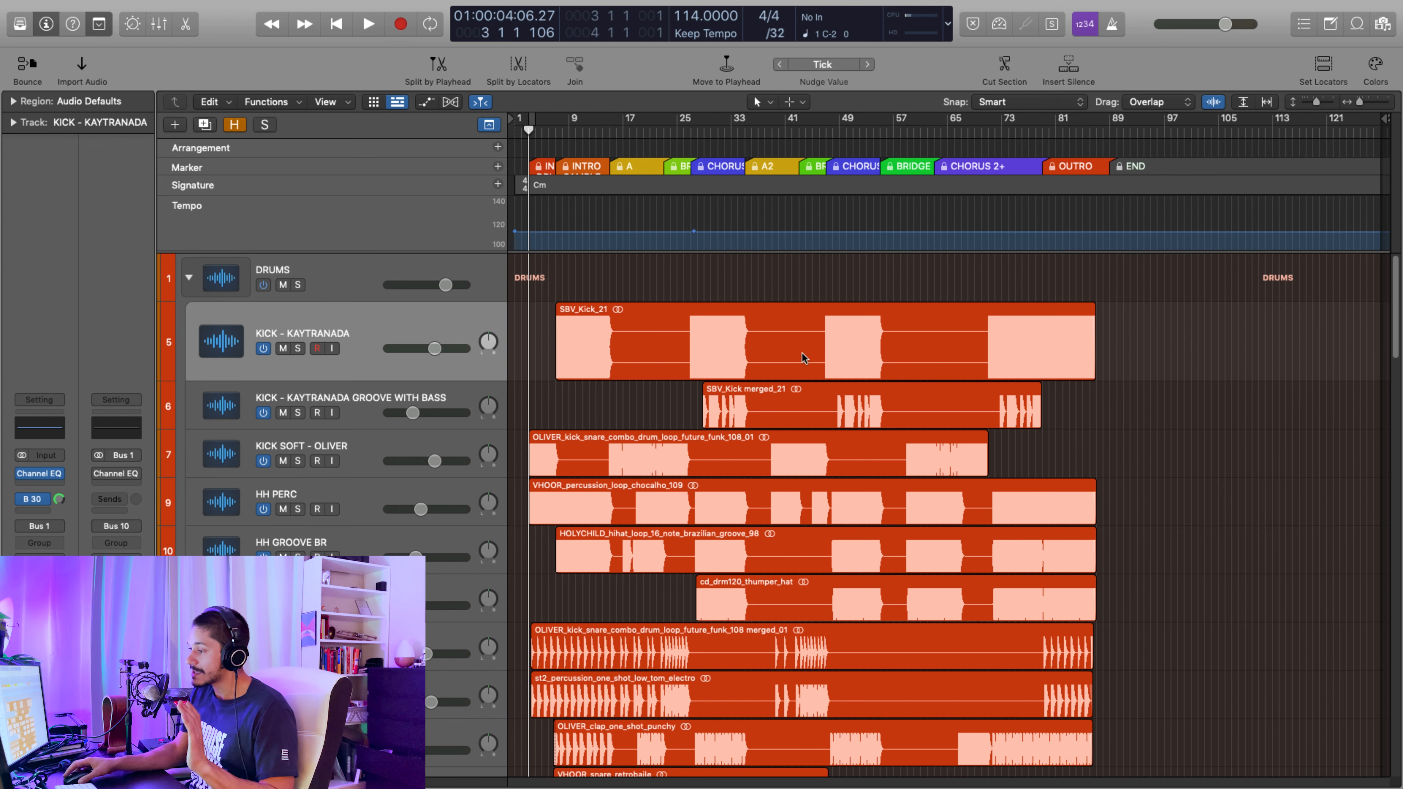
pyautogui.scroll(-10, 453, 408)
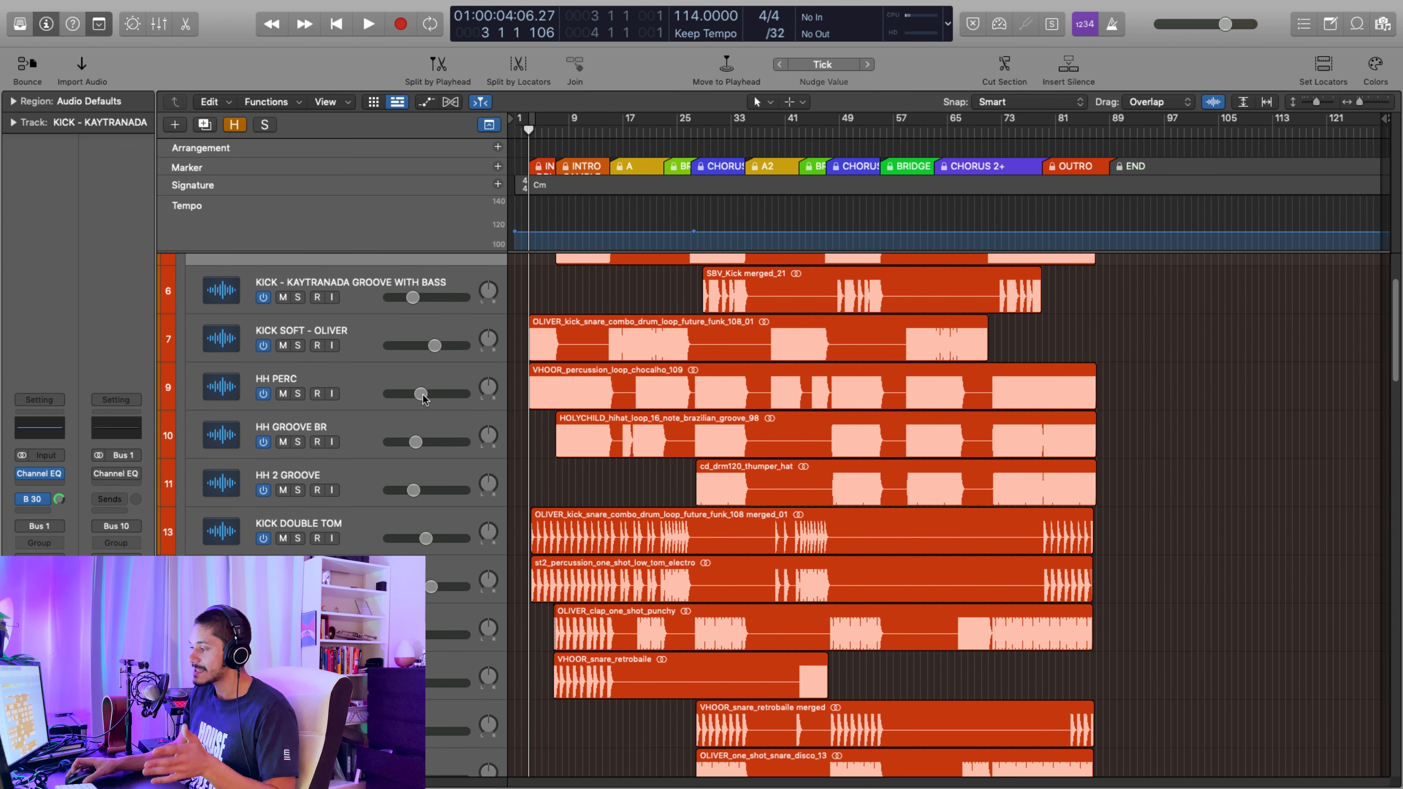
pyautogui.scroll(-10, 408, 439)
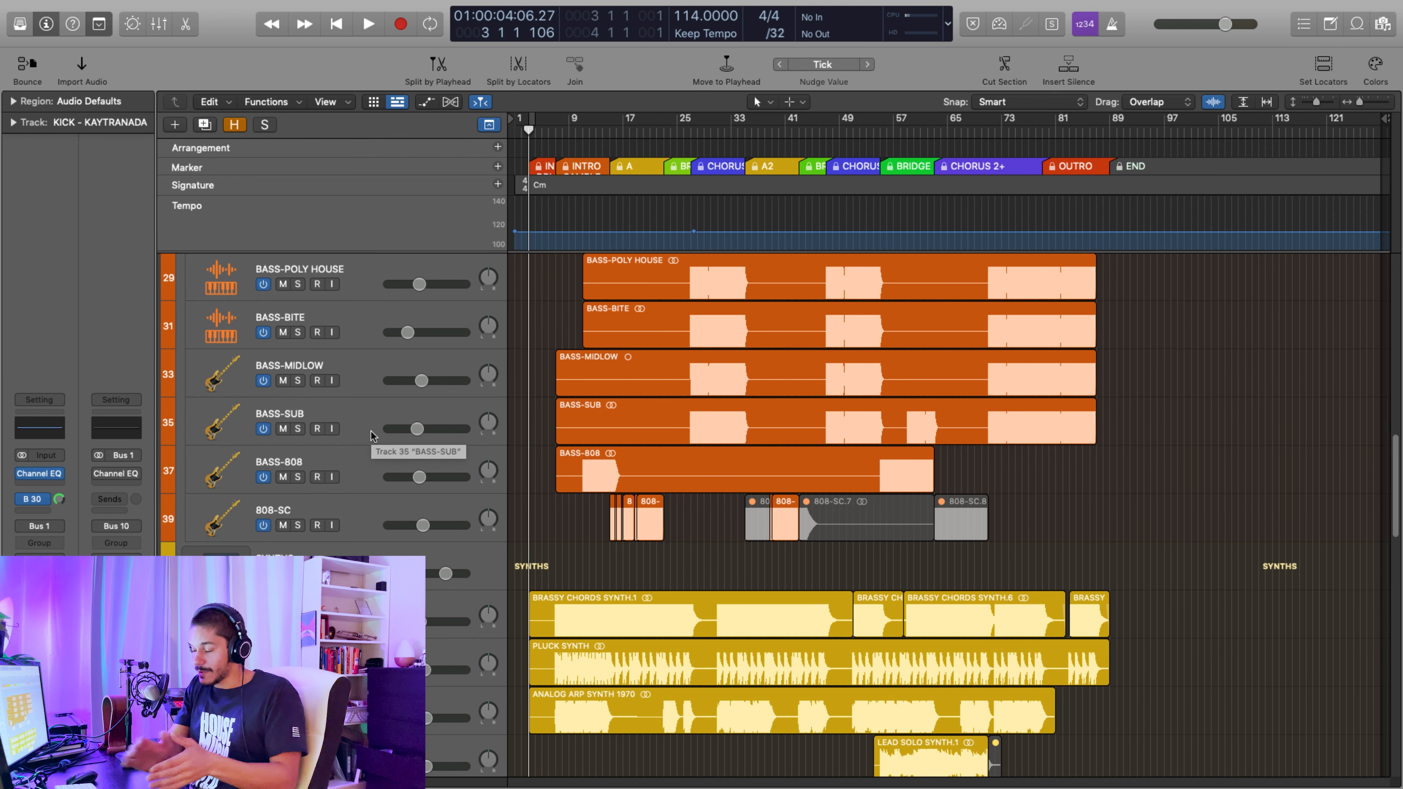
pyautogui.scroll(-5, 371, 436)
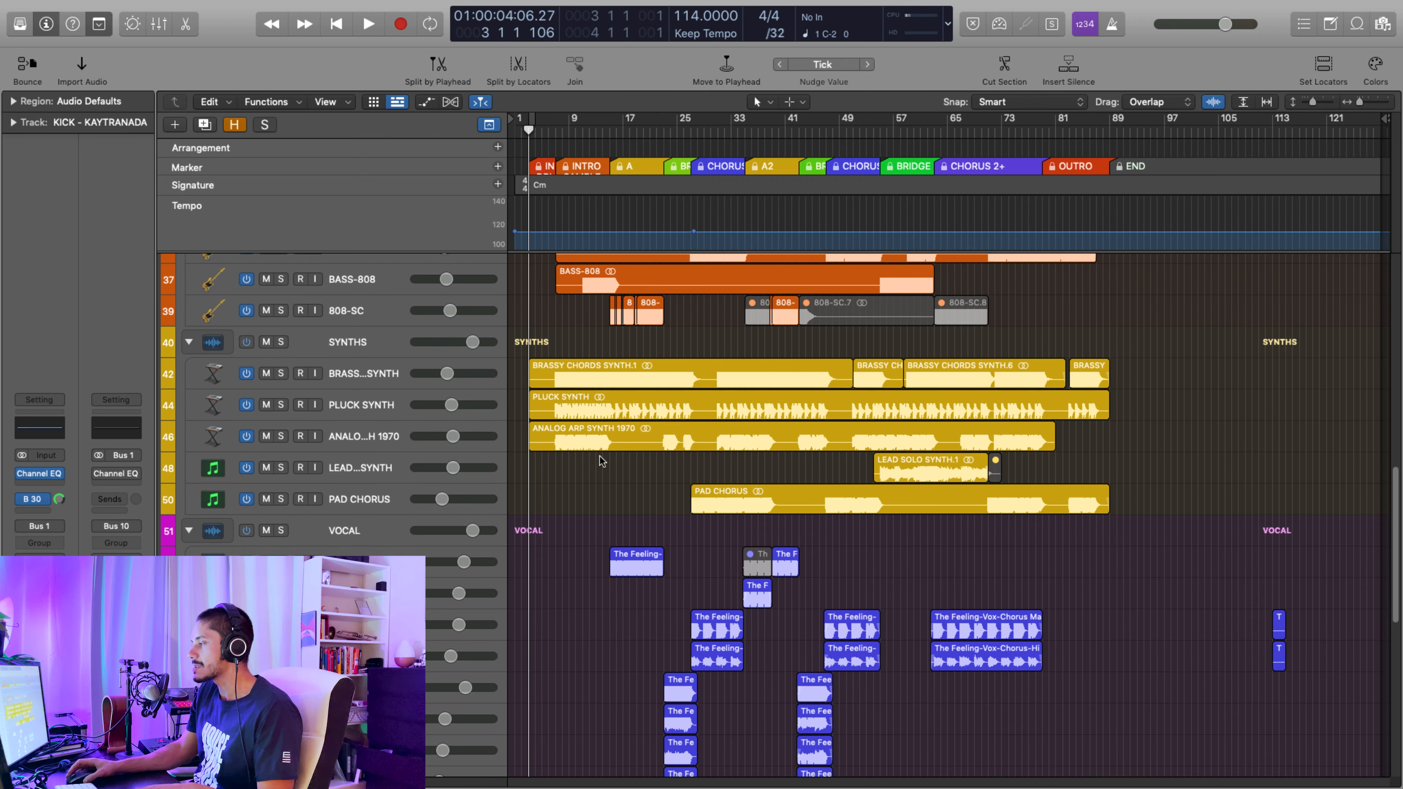
# Turn off waveform magnification and review the INTRO DRUMS and INTRO SAMPLE regions from the vocal and FX tracks up to DRUMS
pyautogui.click(1210, 104)
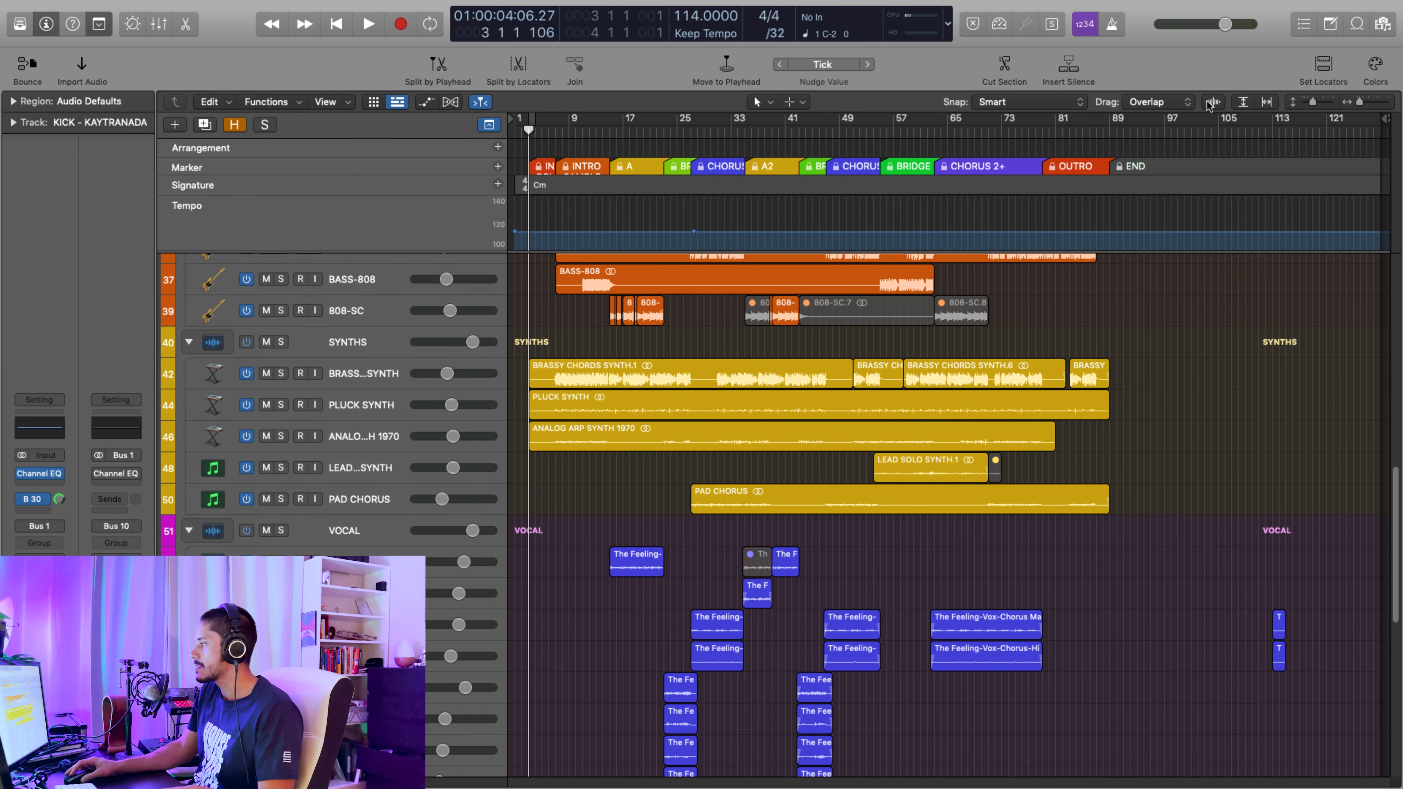
pyautogui.scroll(-10, 773, 438)
pyautogui.press('super+Right')
pyautogui.press('super+Right')
pyautogui.press('super+Right')
pyautogui.press('super+Right')
pyautogui.press('super+Right')
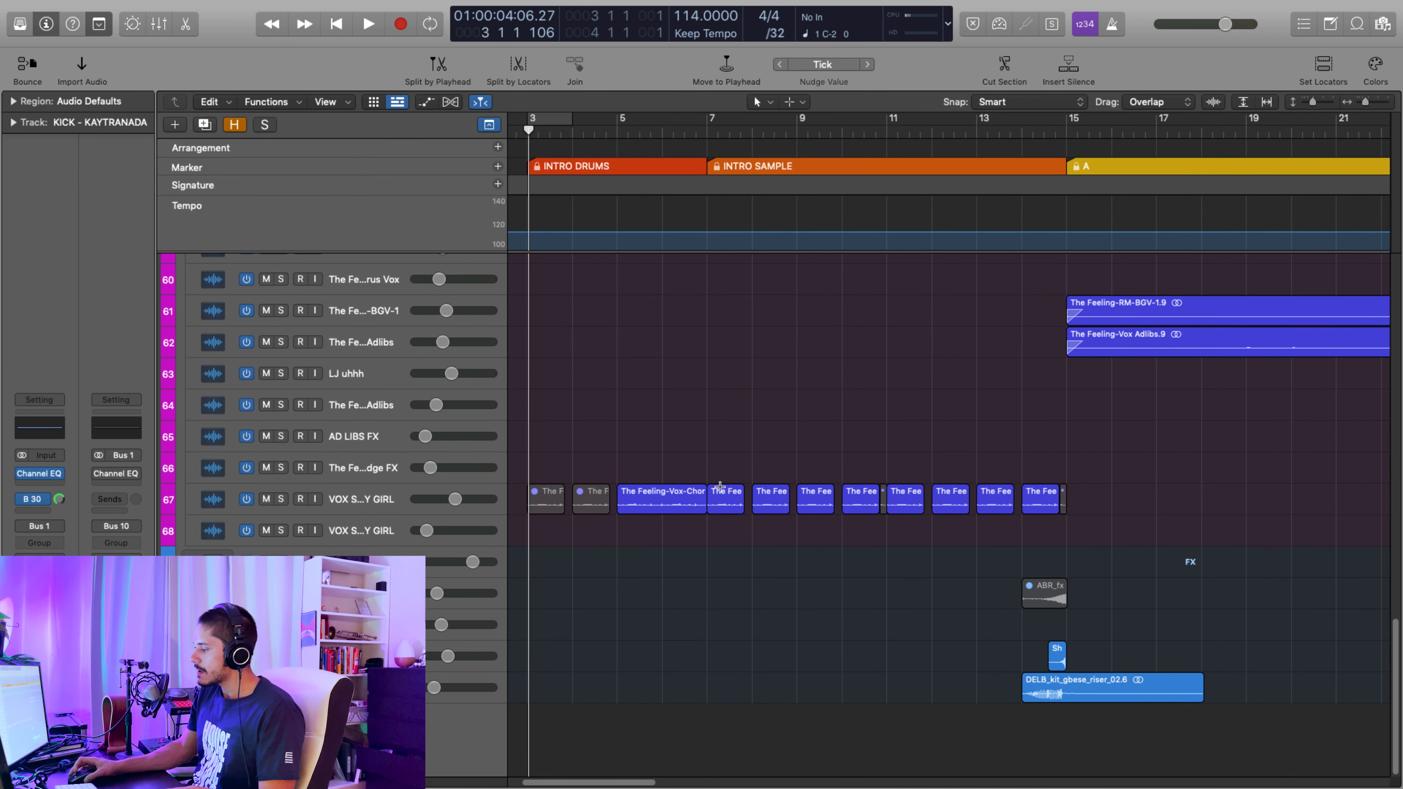
pyautogui.scroll(12, 722, 470)
pyautogui.scroll(10, 723, 459)
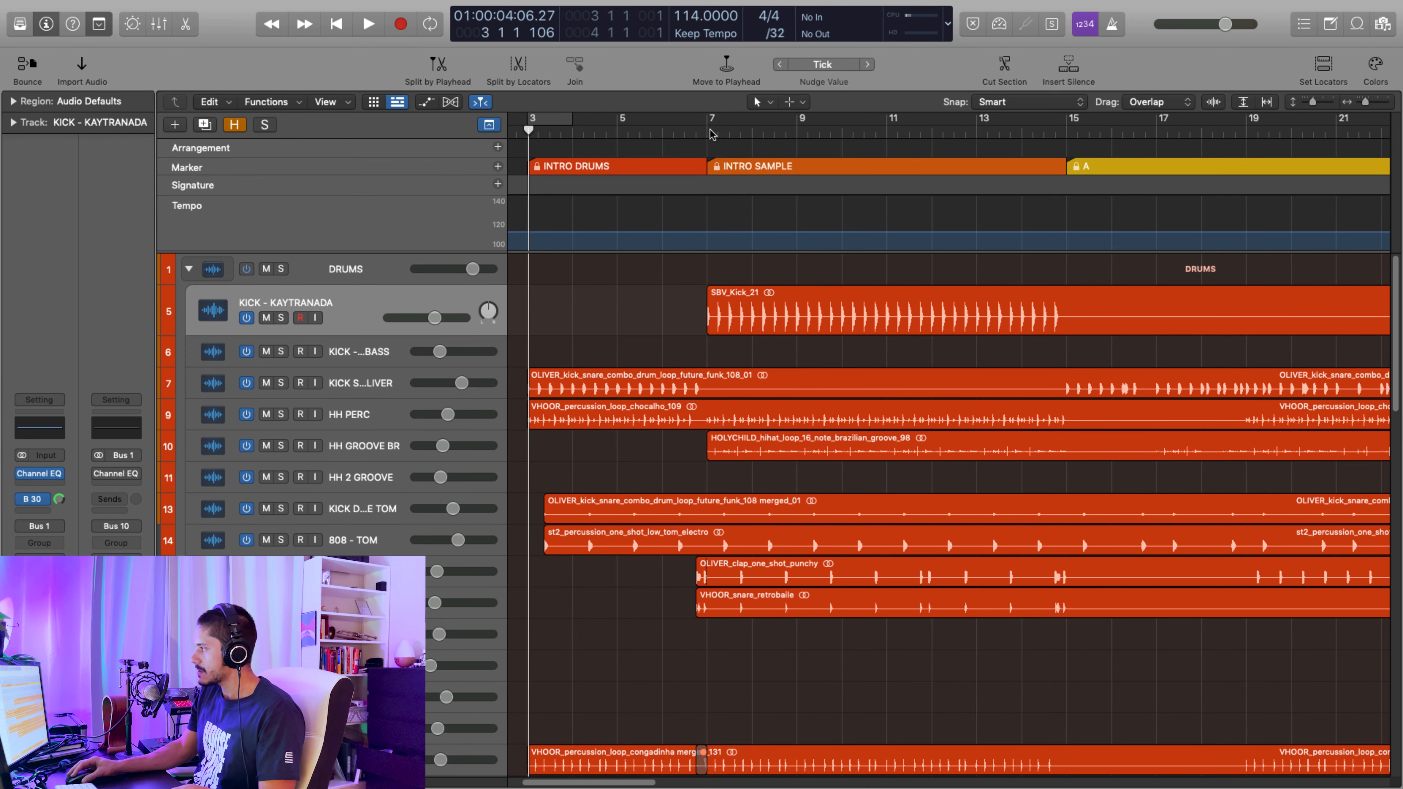
# Play from the start of INTRO SAMPLE at bar 7 and examine the clap, snare, percussion and bass regions
pyautogui.click(712, 134)
pyautogui.press('space')
pyautogui.scroll(-5, 712, 415)
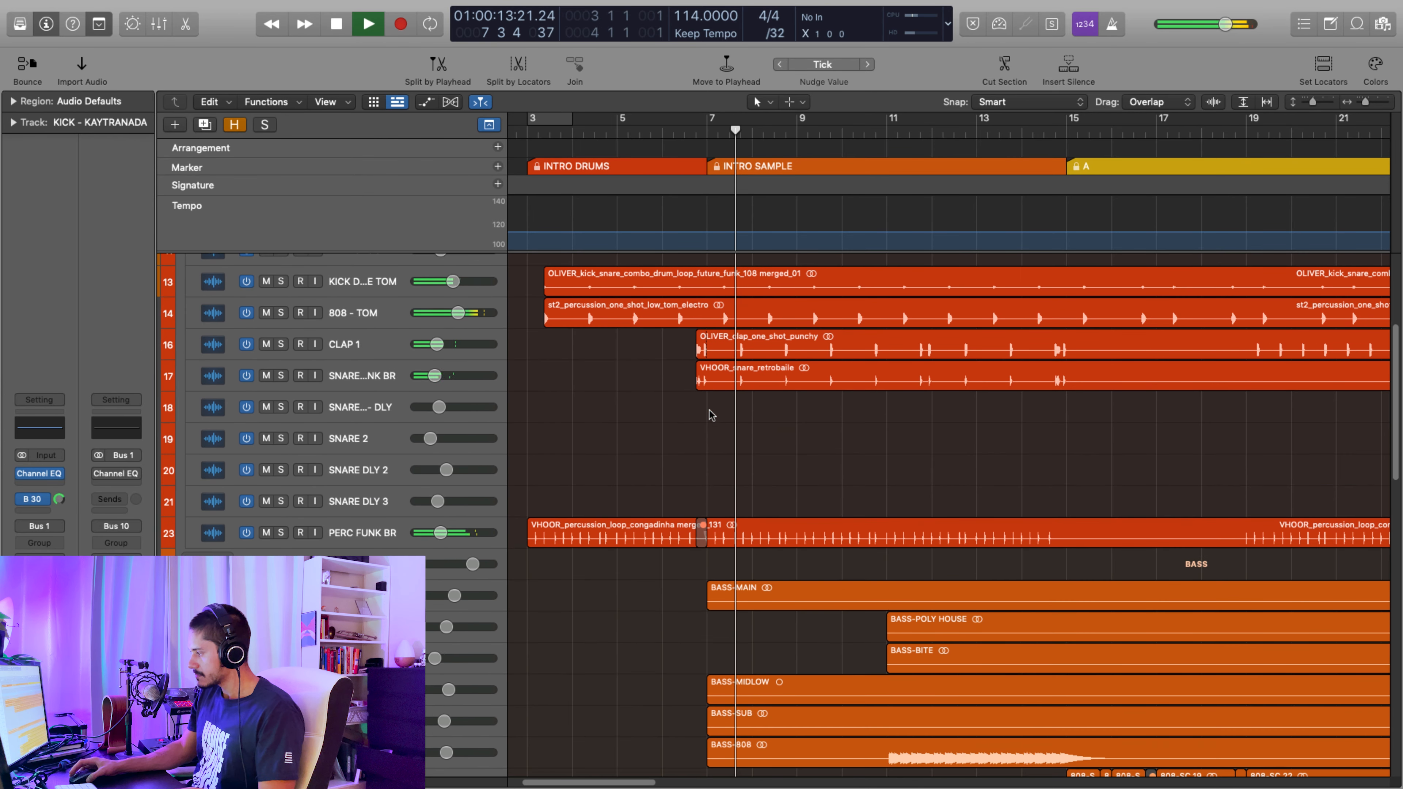
pyautogui.scroll(-1, 718, 417)
pyautogui.press('super+Left')
pyautogui.press('super+Left')
pyautogui.press('super+Left')
pyautogui.press('super+Left')
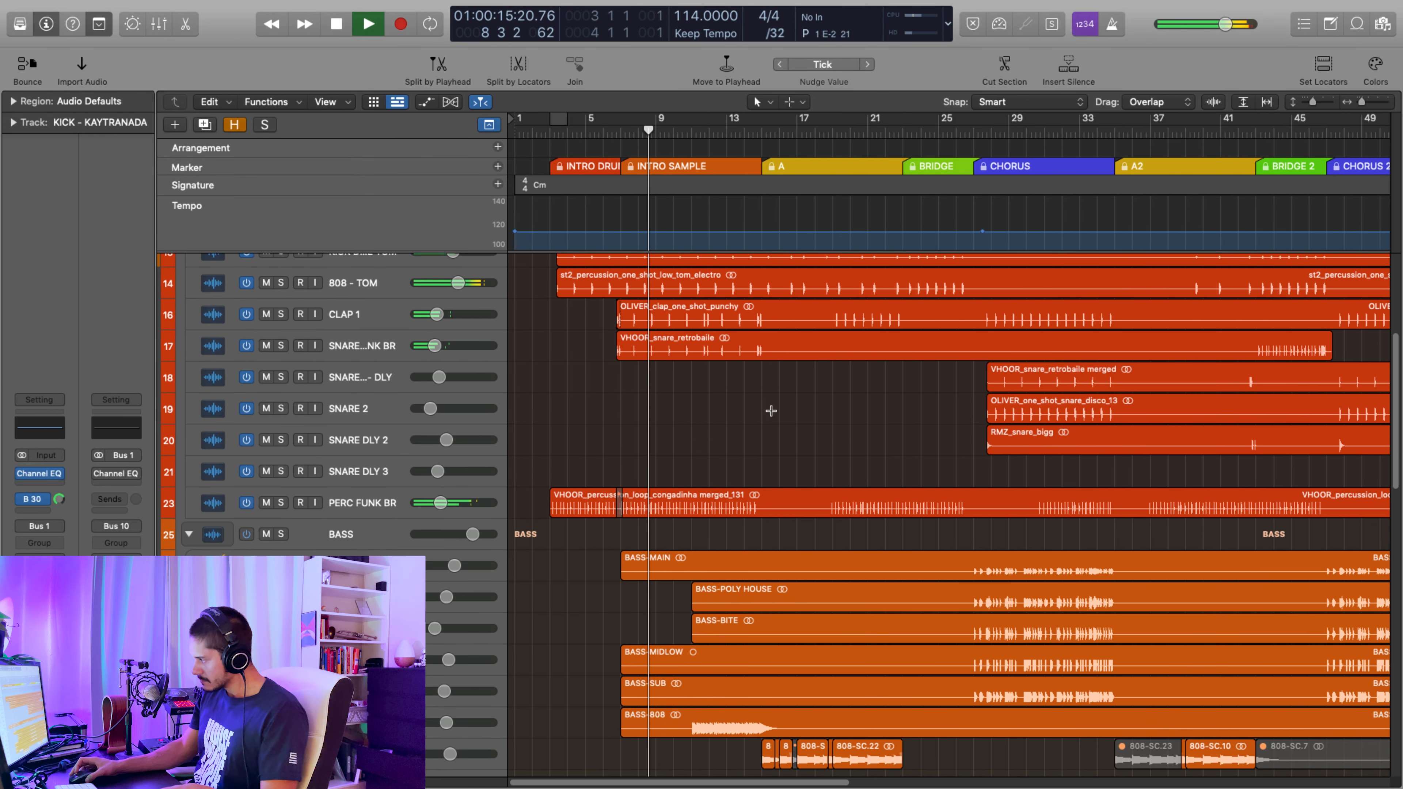
pyautogui.hscroll(4, 697, 358)
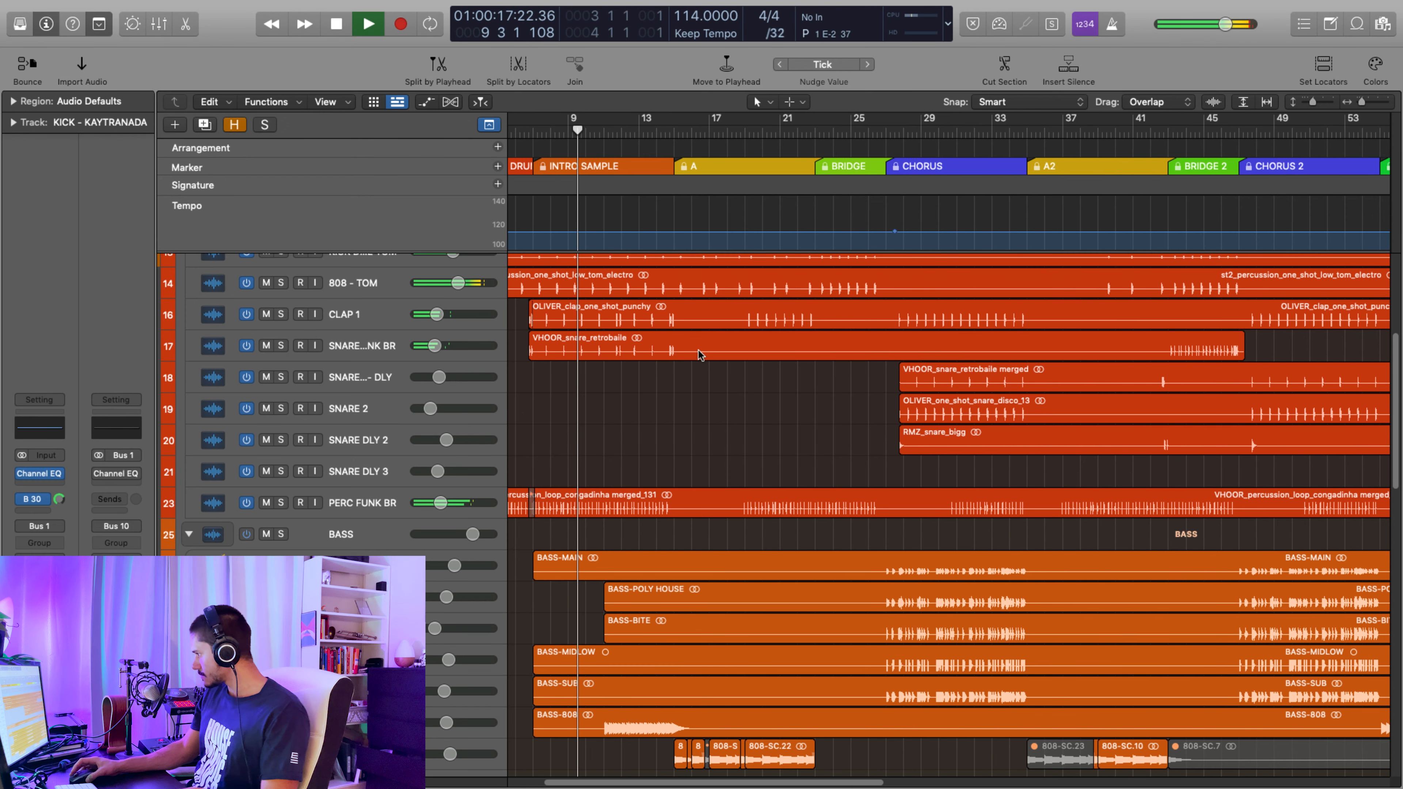
pyautogui.hscroll(1, 695, 389)
pyautogui.hscroll(-3, 690, 387)
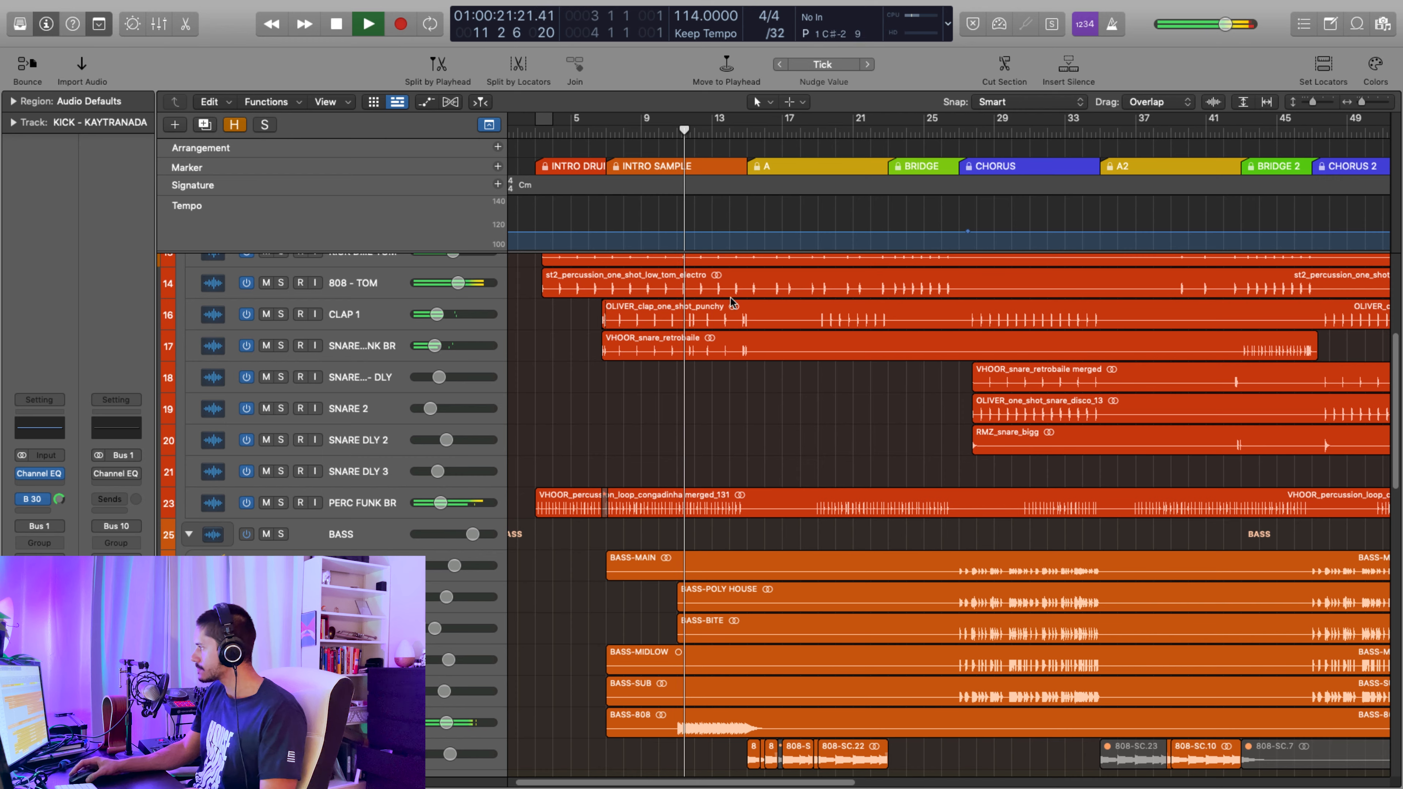
# Toggle solo on the BASS-808 track on and off, then follow the 808-SC entry into section A
pyautogui.scroll(-5, 712, 387)
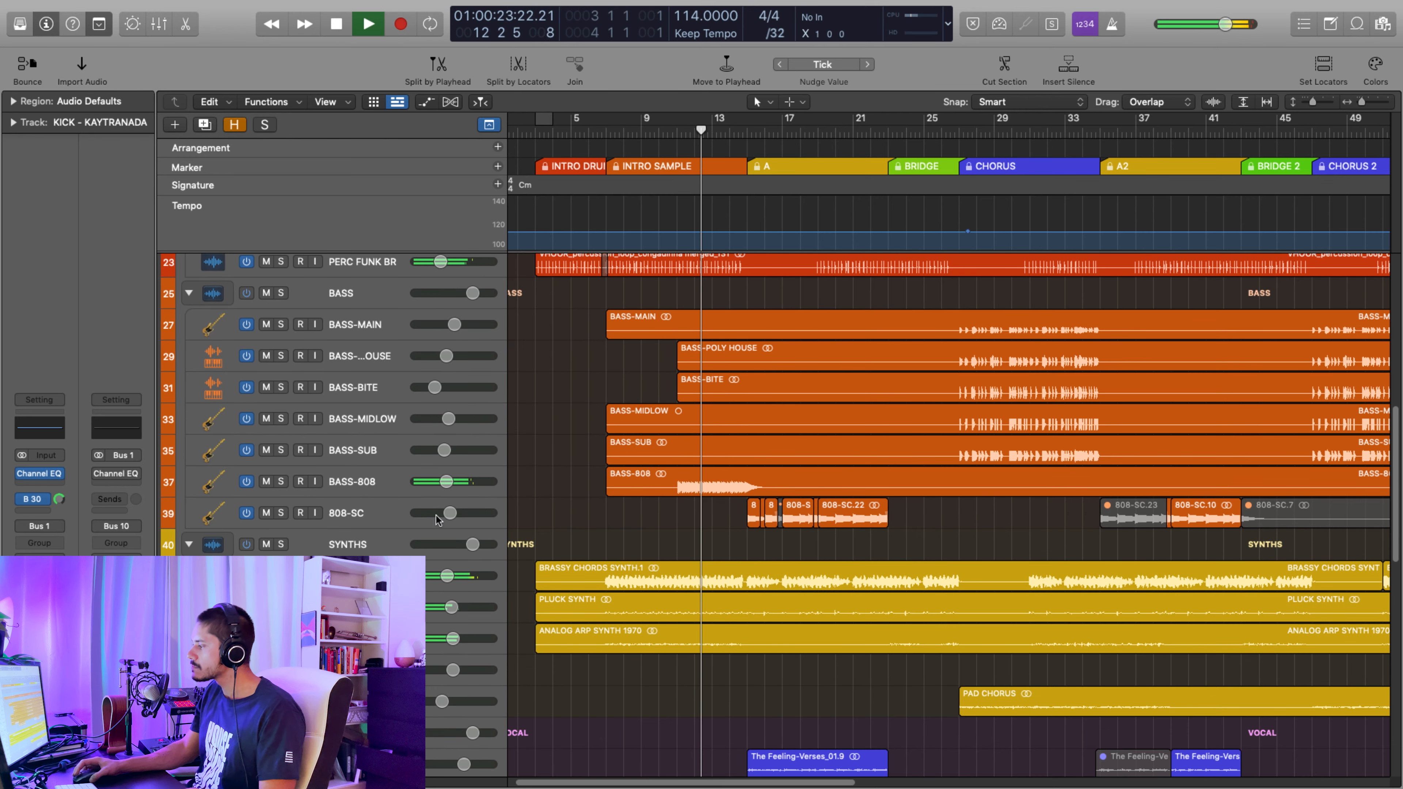
pyautogui.click(281, 482)
pyautogui.click(281, 482)
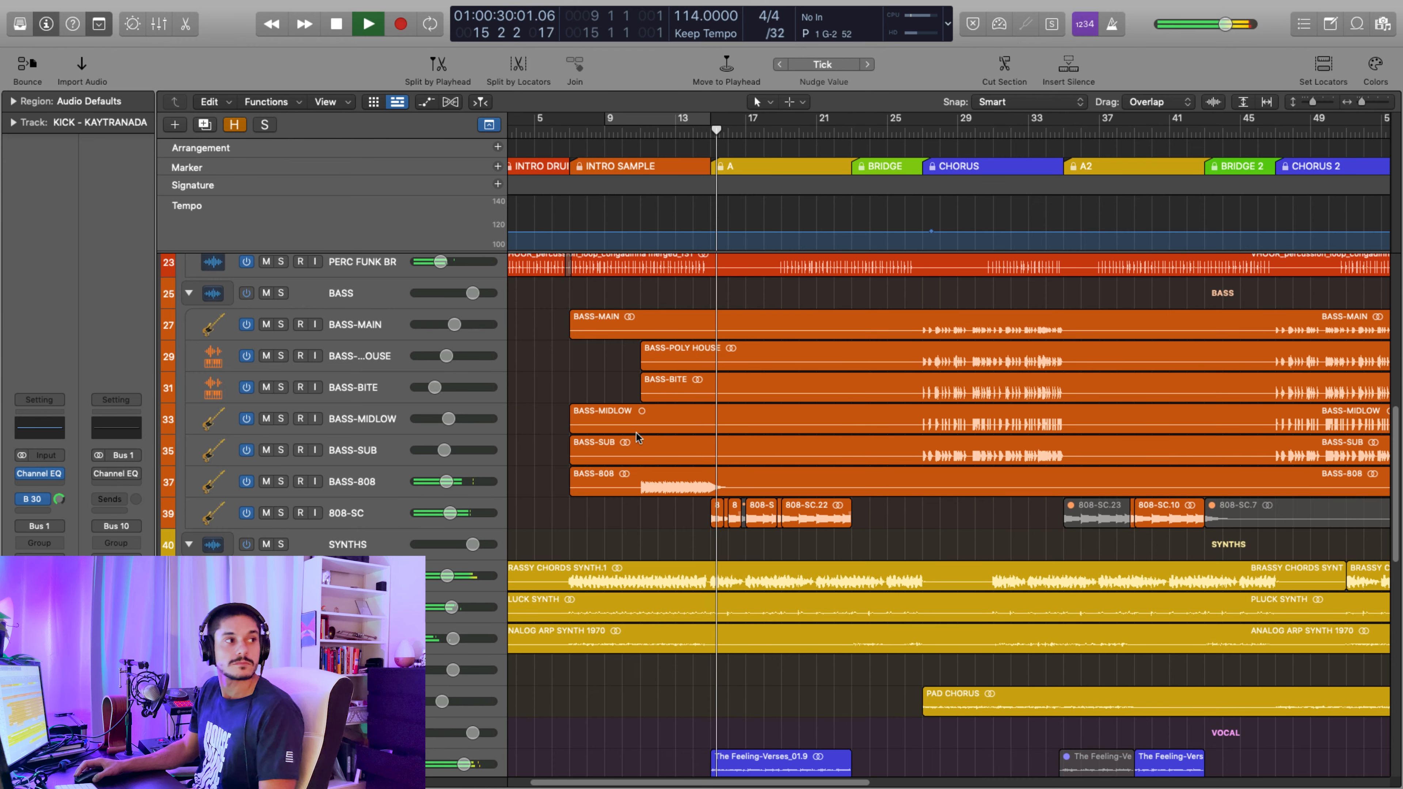
pyautogui.hscroll(1, 785, 431)
pyautogui.hscroll(4, 784, 428)
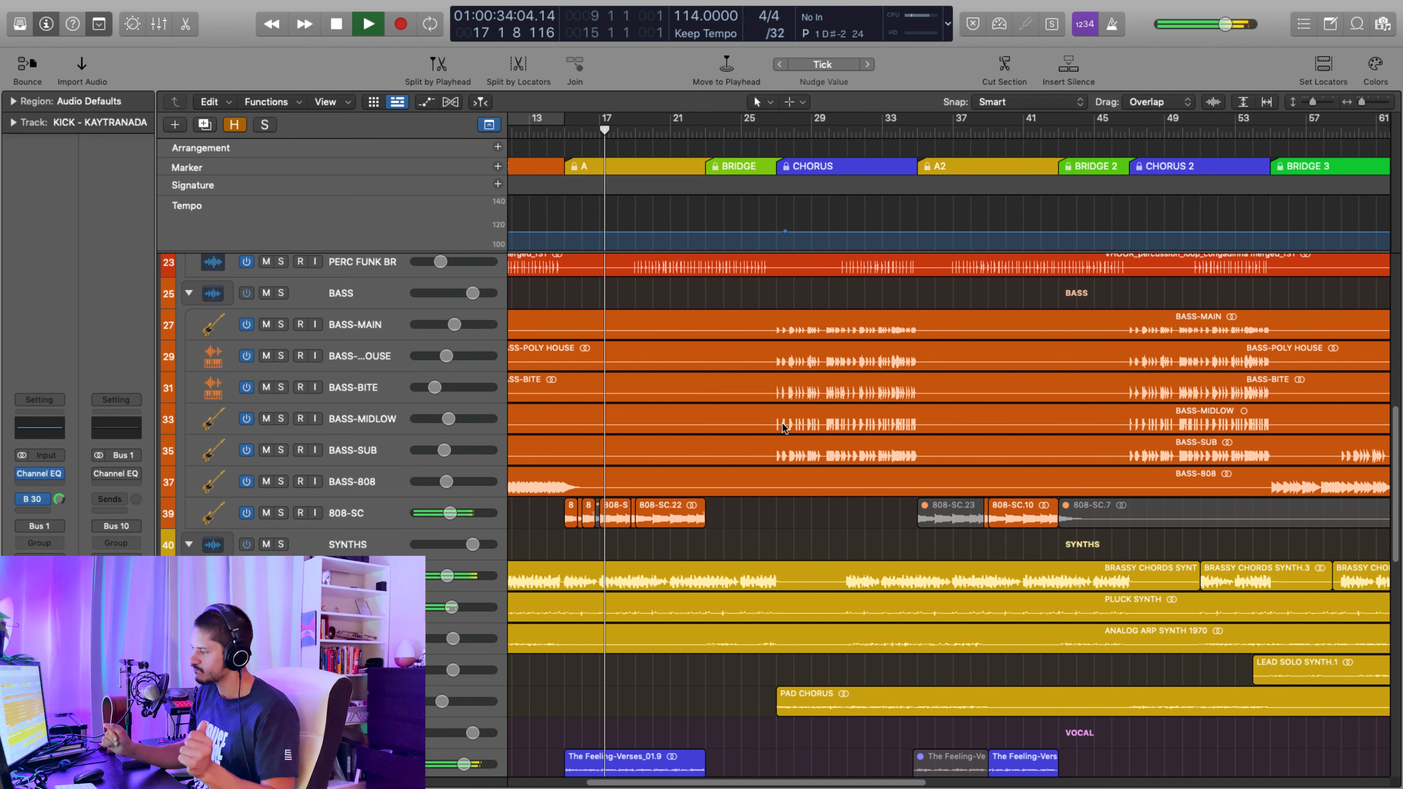
pyautogui.press('space')
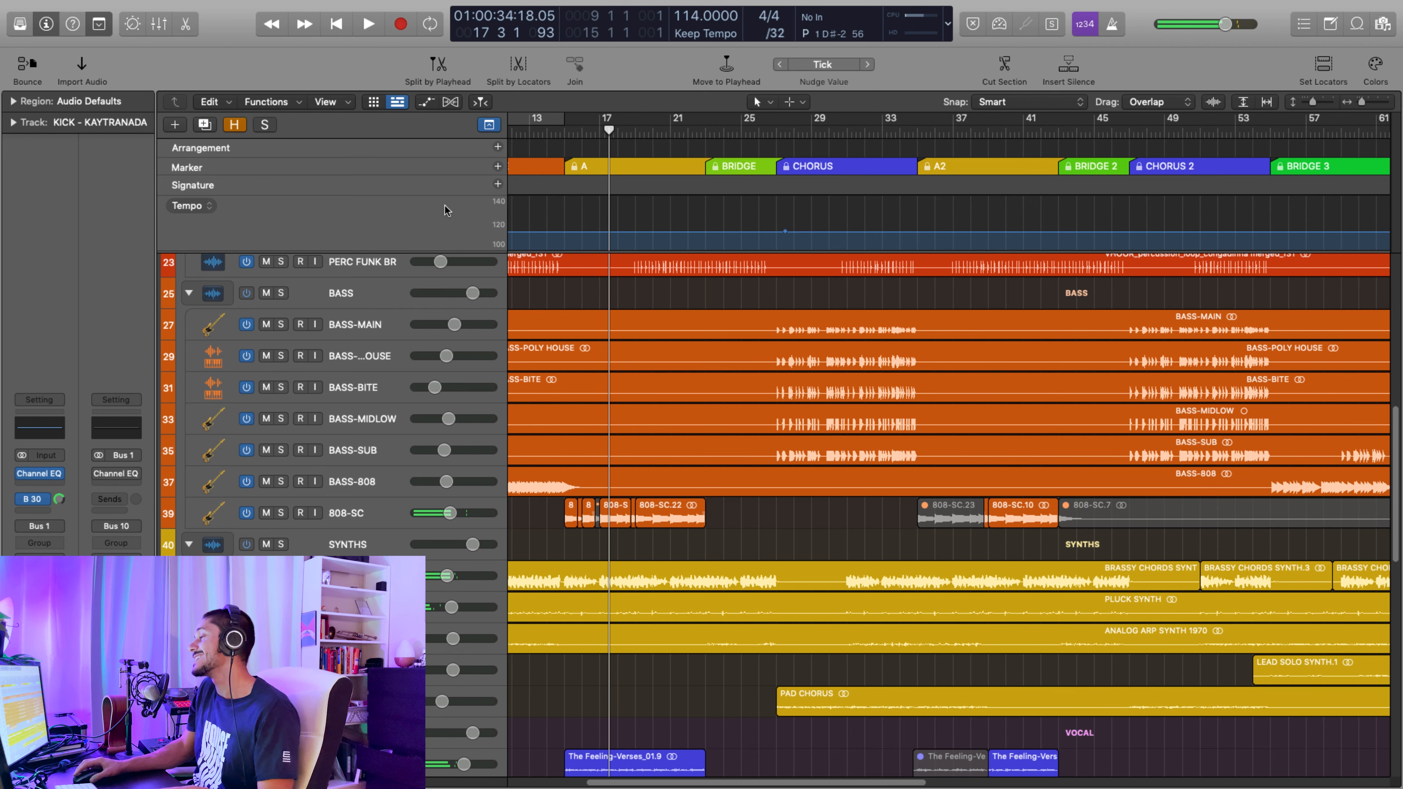
# Zoom in on the 808-SC regions in section A and play them in the full mix from between bars 15 and 16
pyautogui.press('super+Right')
pyautogui.press('super+Right')
pyautogui.press('super+Right')
pyautogui.hscroll(-3, 606, 231)
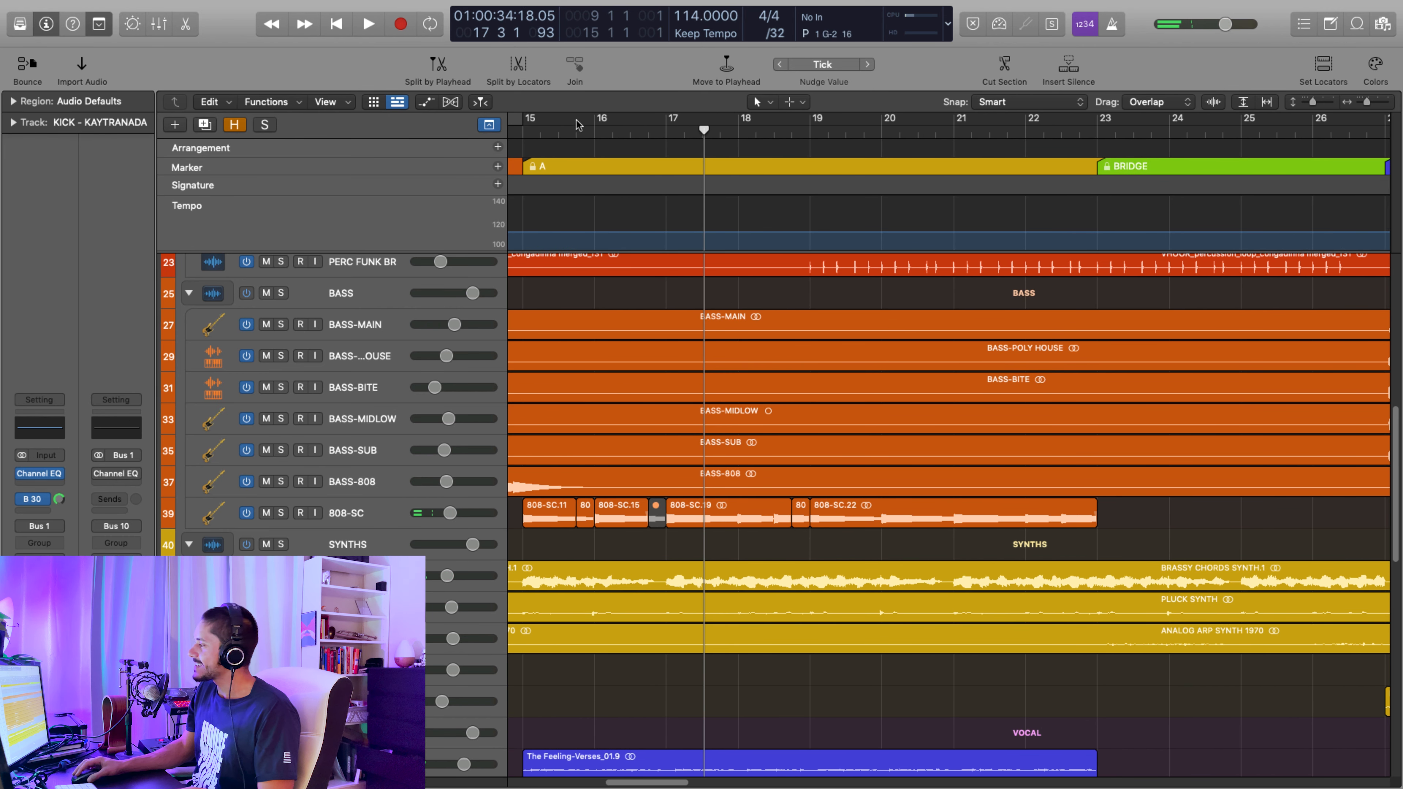
pyautogui.click(571, 132)
pyautogui.press('space')
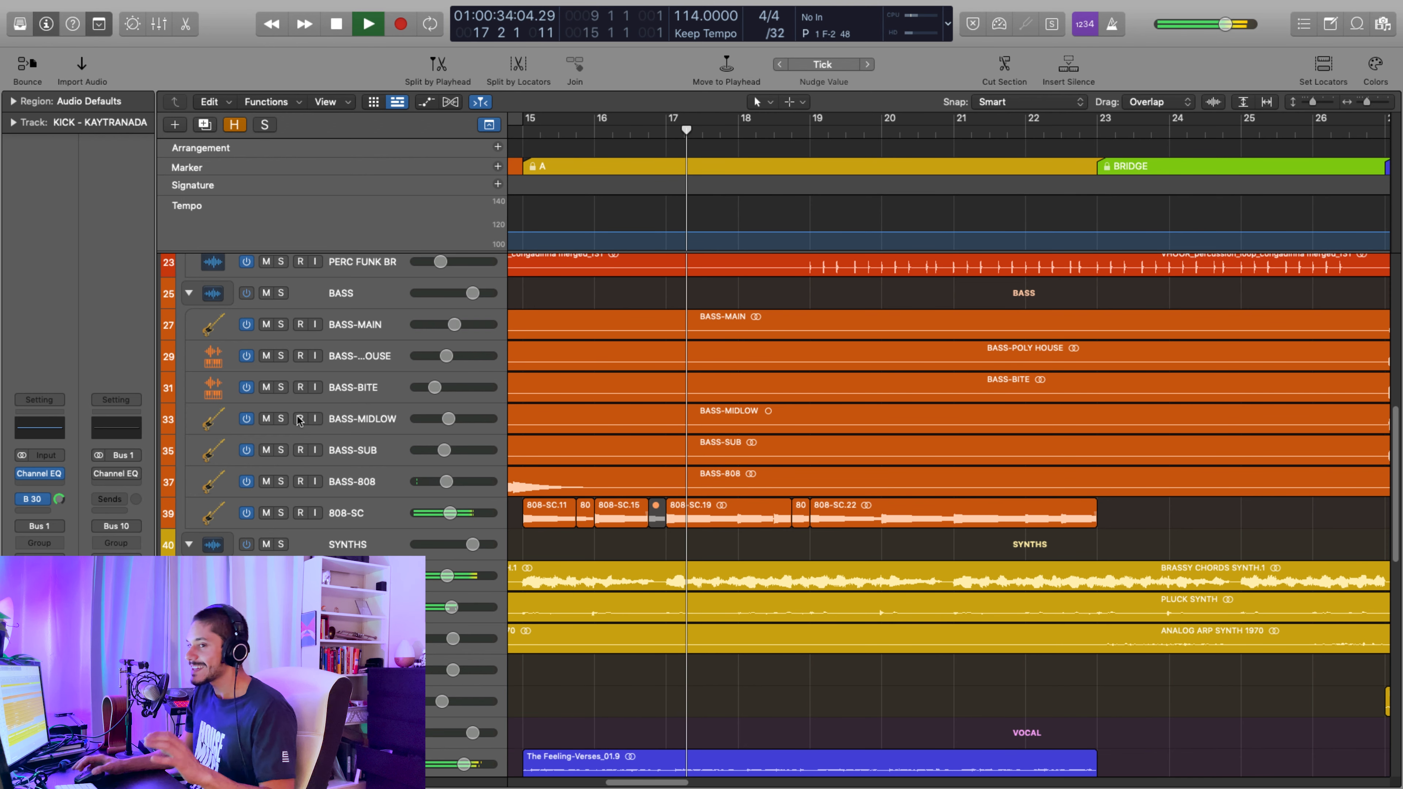
pyautogui.press('space')
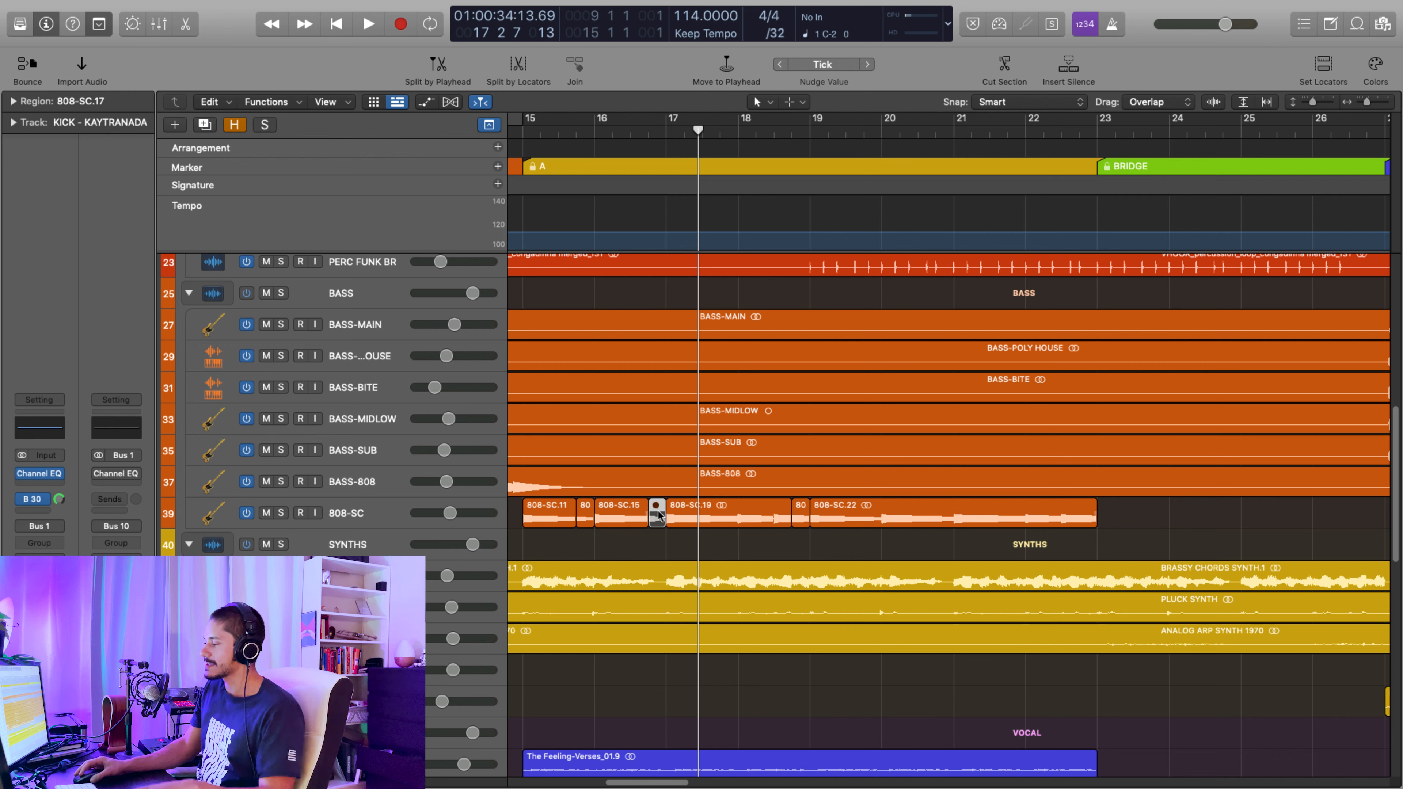
# Audition section A from before bar 16 with the short 808-SC.17 region before bar 17 unmuted
pyautogui.click(591, 133)
pyautogui.press('space')
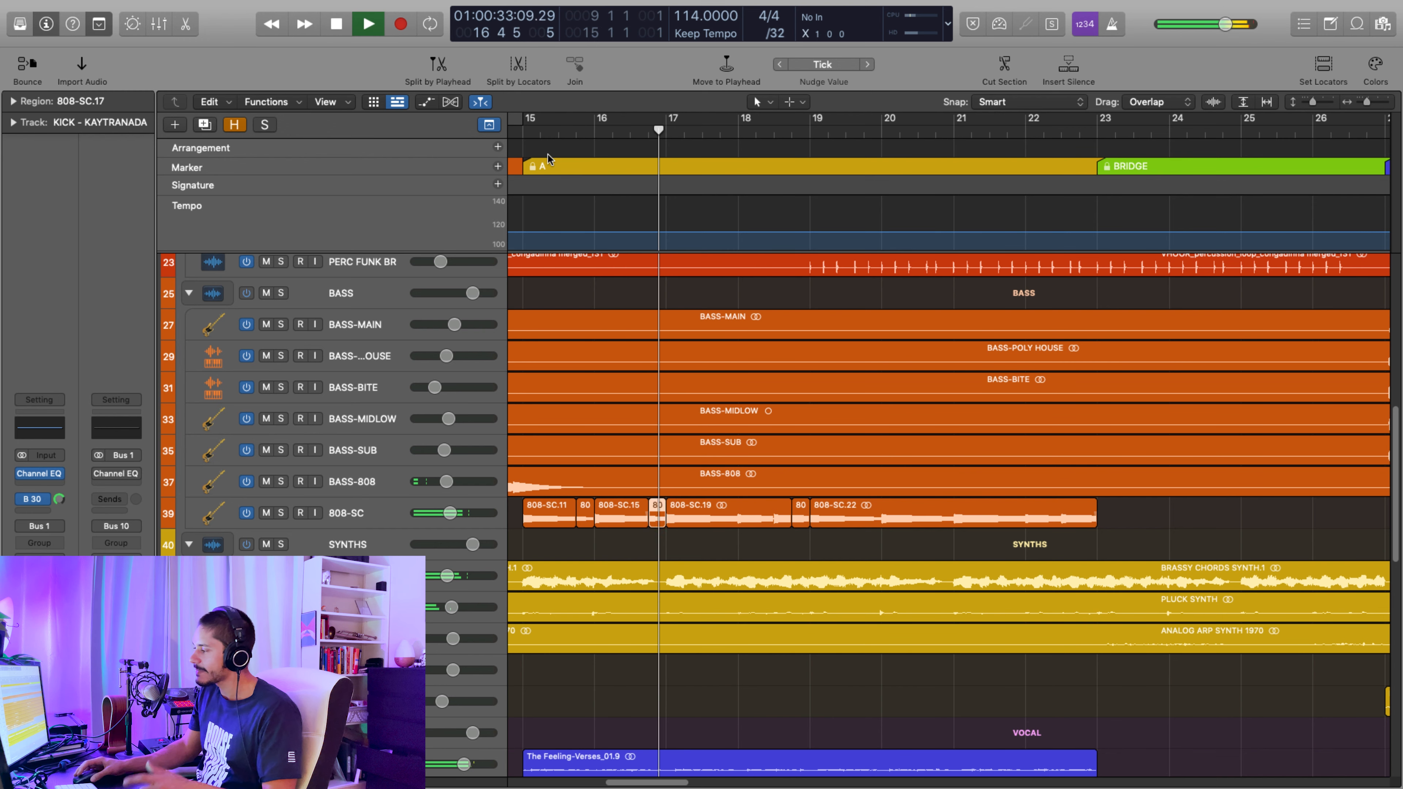
pyautogui.press('space')
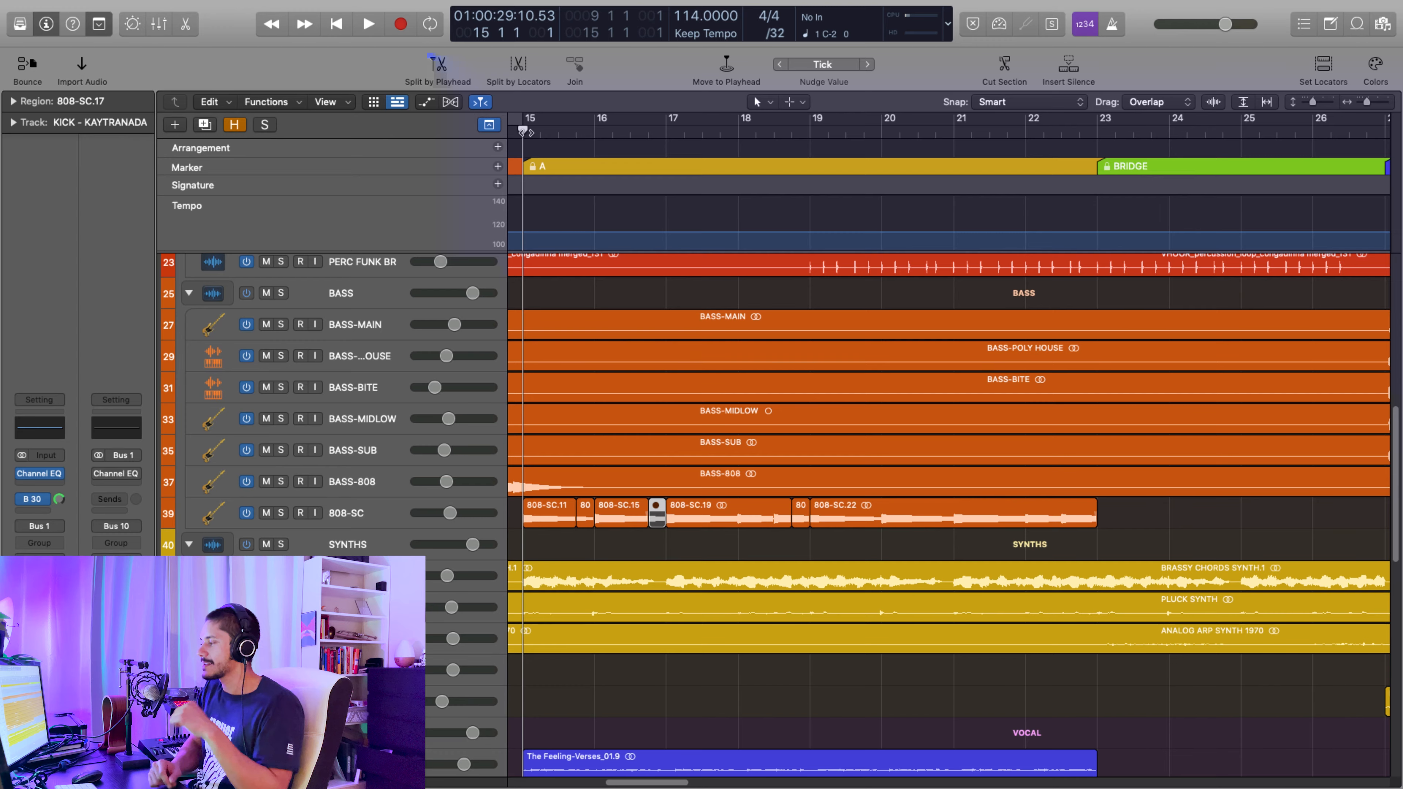
# Play section A from bar 15 with 808-SC.17 muted and examine the bass, synth and vocal regions leading into the CHORUS
pyautogui.press('space')
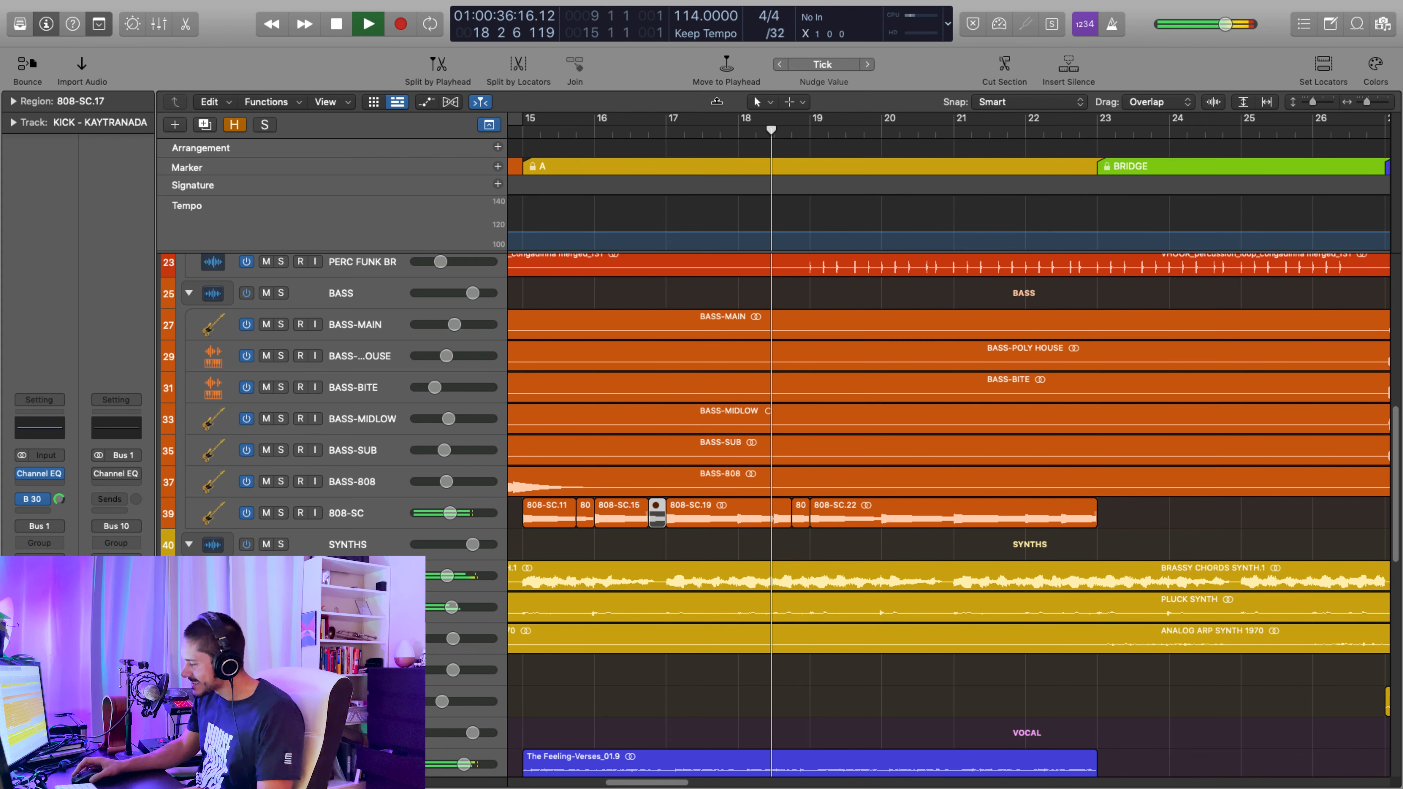
pyautogui.hscroll(2, 744, 120)
pyautogui.press('super+Left')
pyautogui.press('super+Left')
pyautogui.press('super+Left')
pyautogui.press('super+Left')
pyautogui.press('super+Left')
pyautogui.press('super+Left')
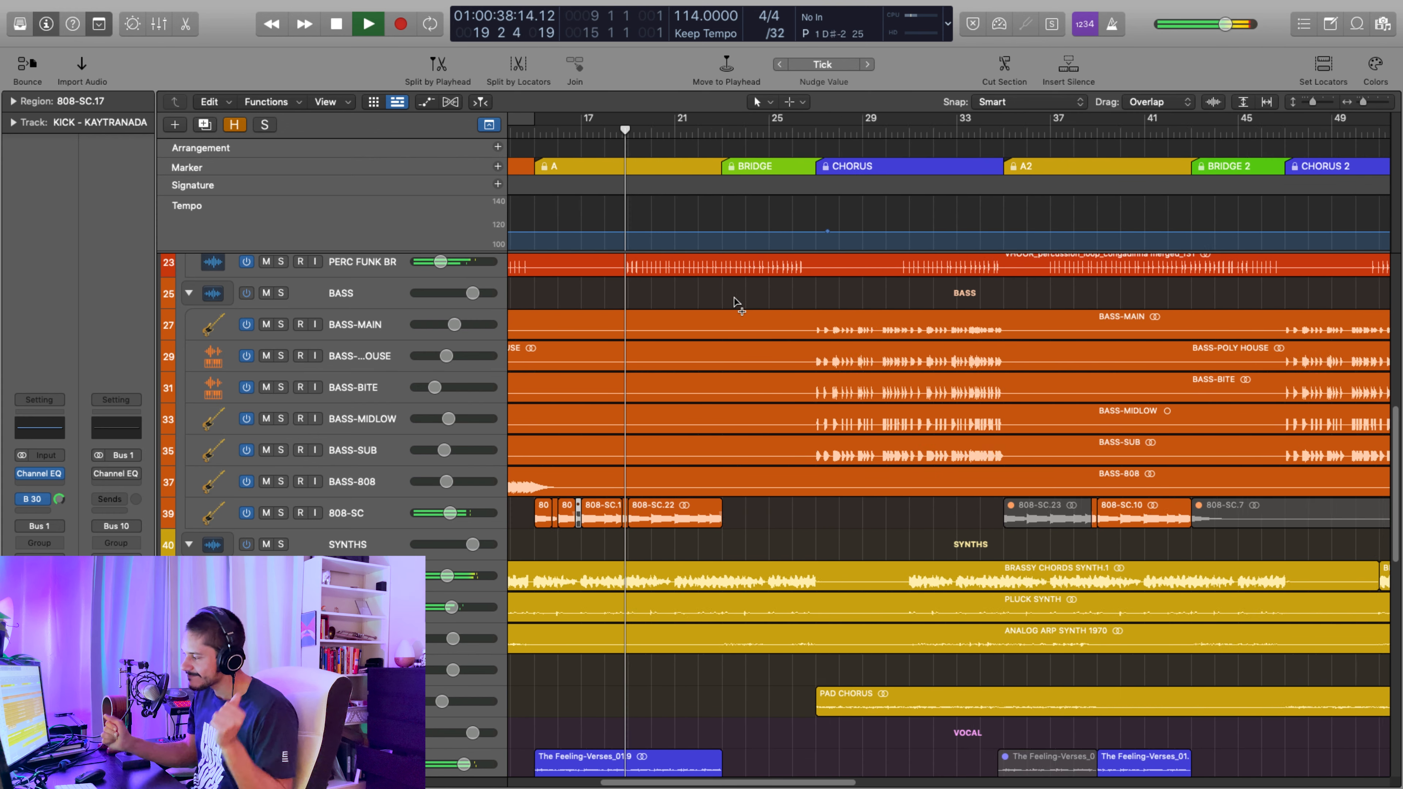
pyautogui.scroll(-10, 715, 428)
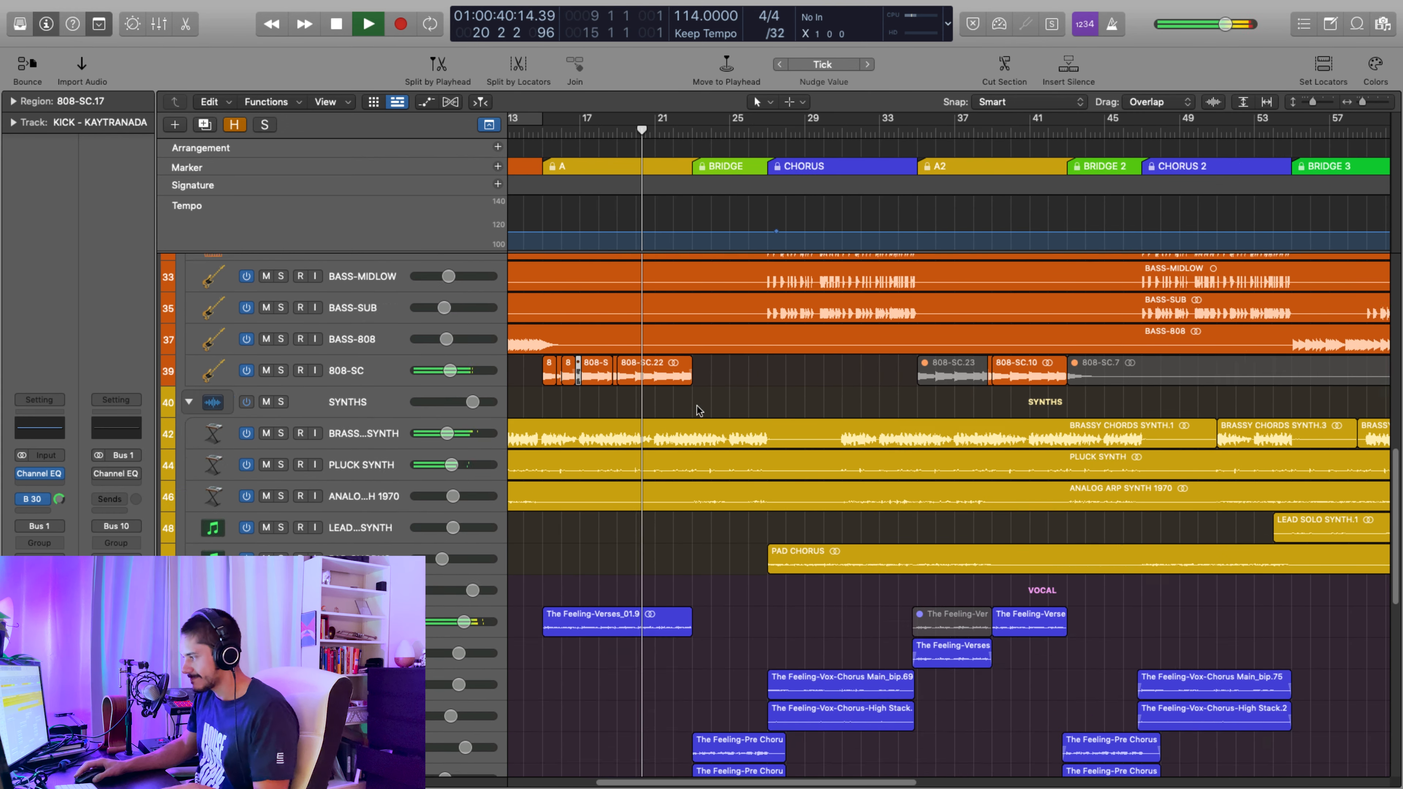
# Examine the synth, vocal and FX regions across the arrangement while playback runs from section A through the BRIDGE
pyautogui.scroll(-2, 715, 460)
pyautogui.scroll(7, 712, 461)
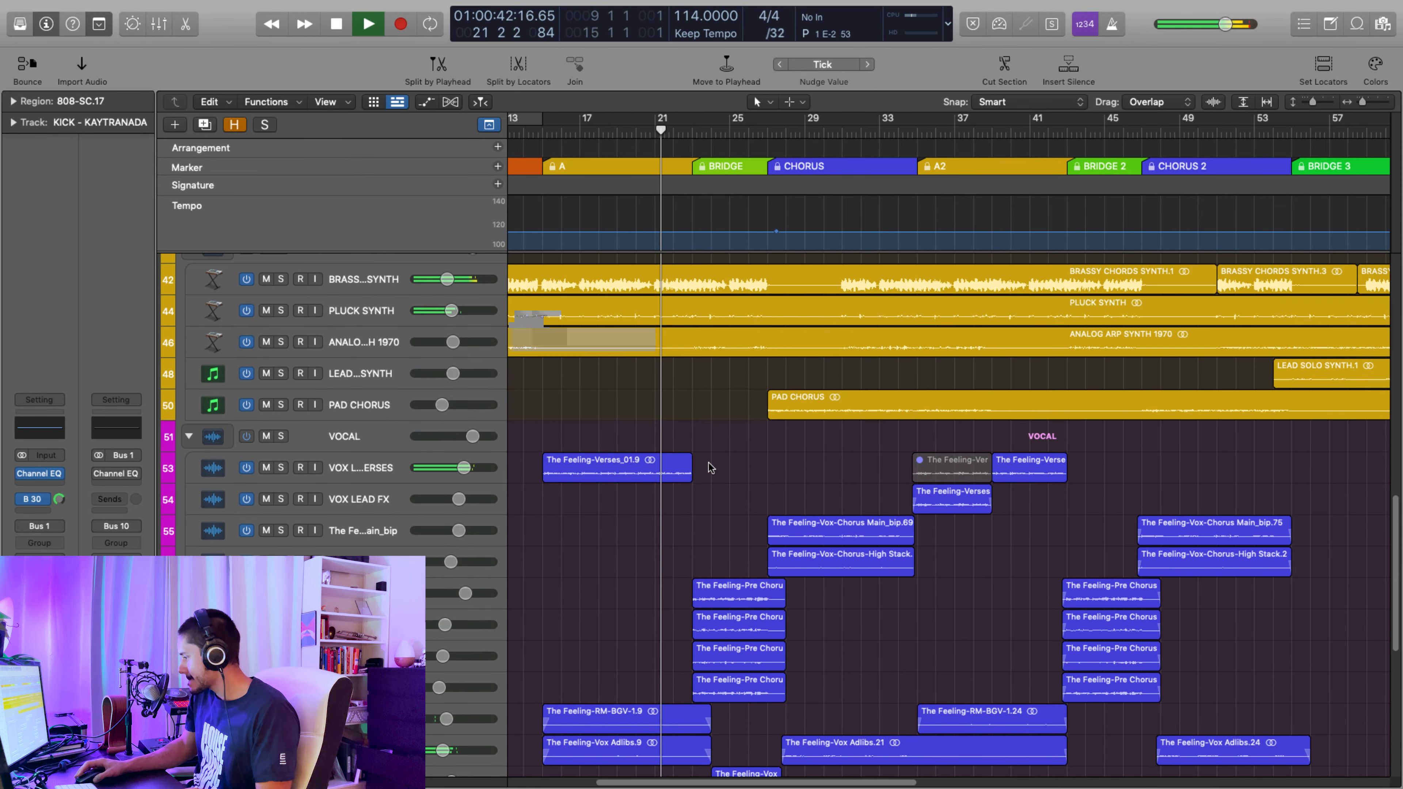
pyautogui.hscroll(1, 707, 459)
pyautogui.hscroll(1, 707, 459)
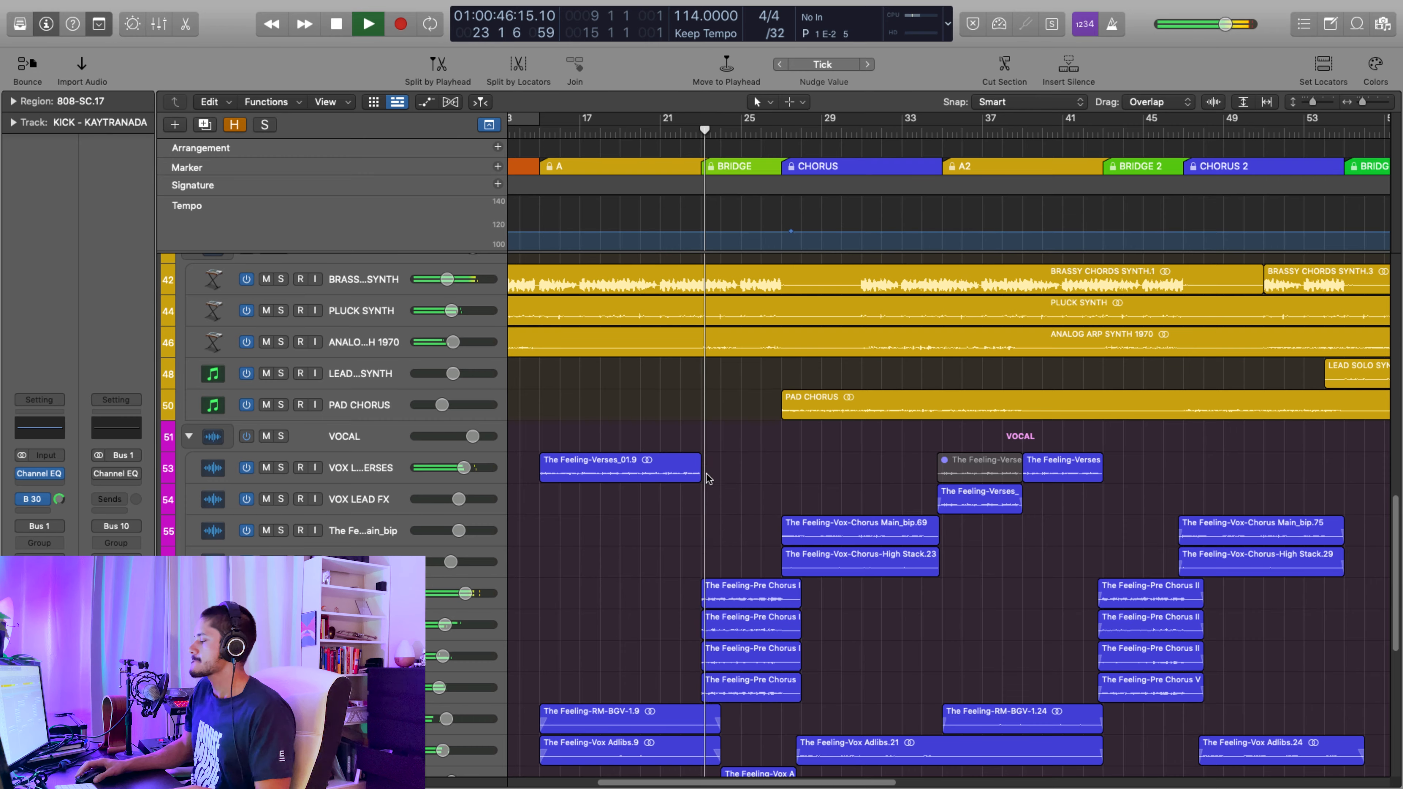
pyautogui.scroll(-5, 701, 442)
pyautogui.scroll(-5, 707, 476)
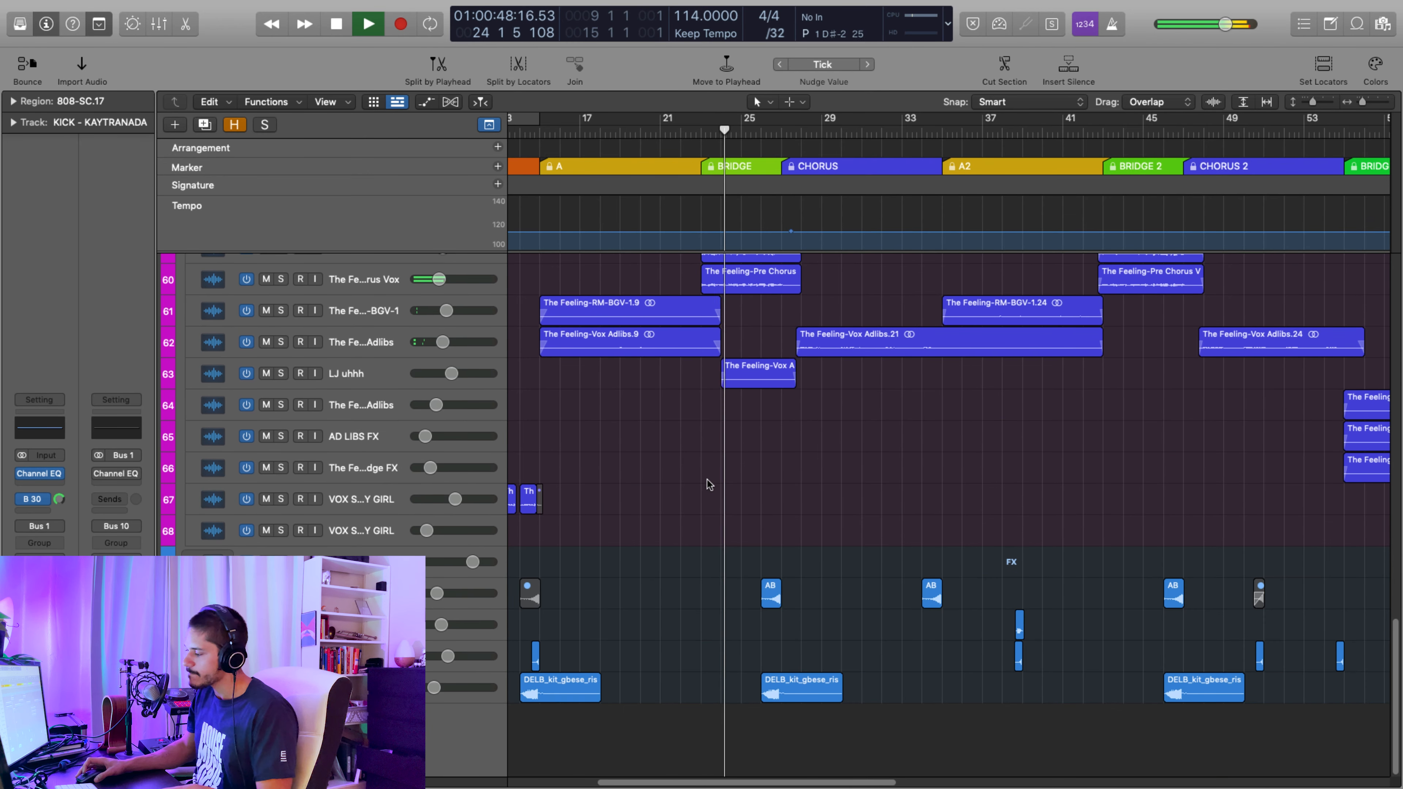
pyautogui.hscroll(-3, 708, 485)
pyautogui.hscroll(-3, 703, 484)
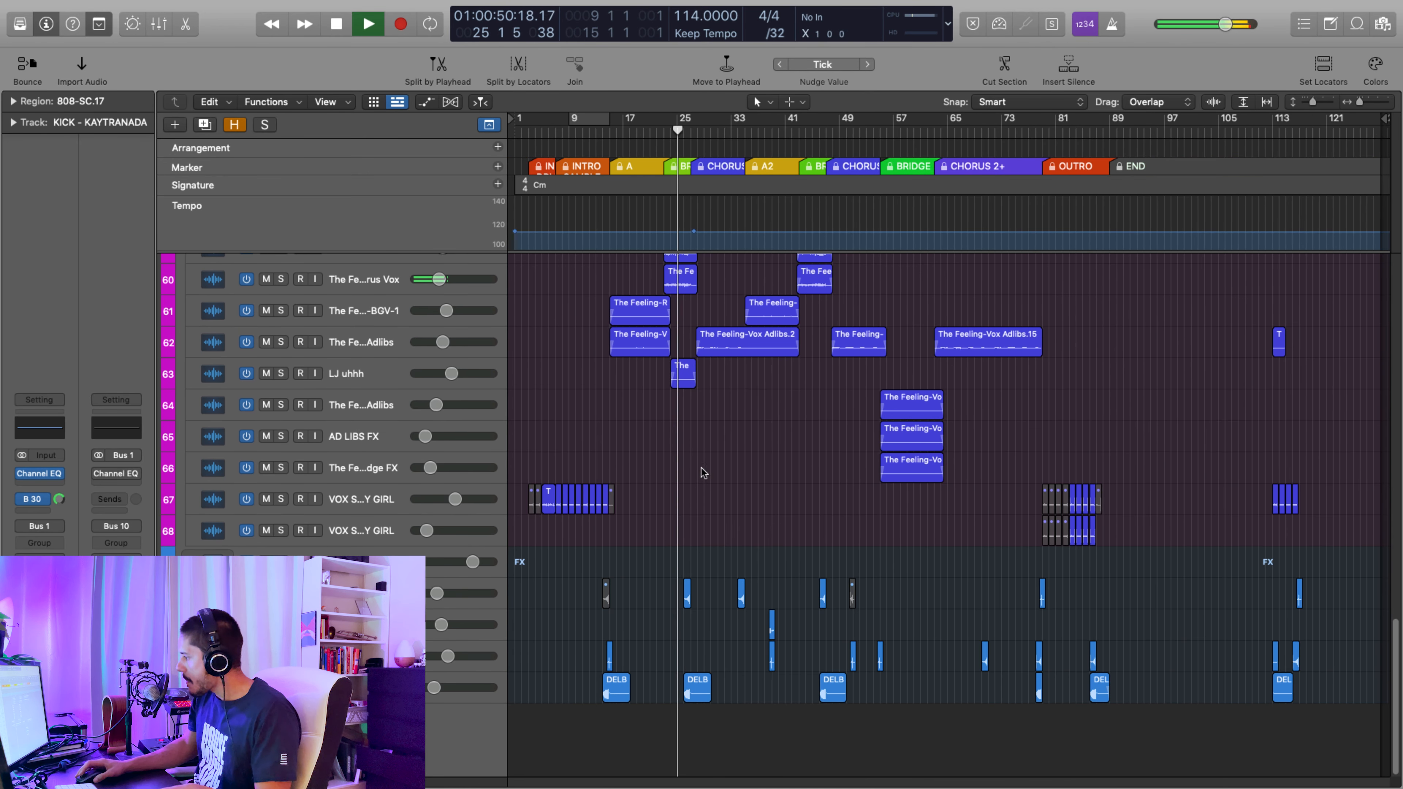
pyautogui.scroll(8, 702, 476)
pyautogui.hscroll(5, 584, 473)
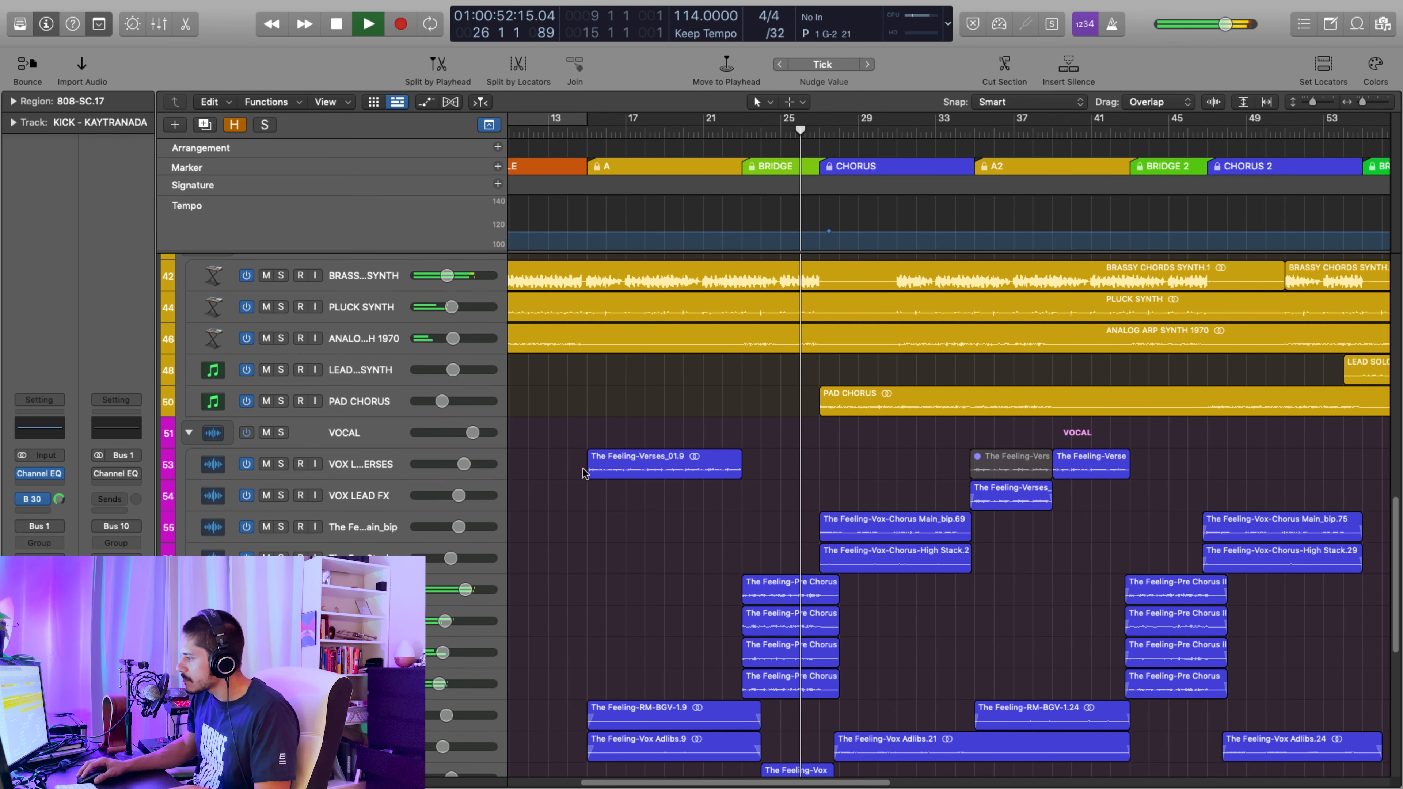
# Select the VOX LEAD VERSES, chorus main and Pre Chorus II pt1 vocal tracks in turn, returning to chorus main during the CHORUS
pyautogui.click(365, 465)
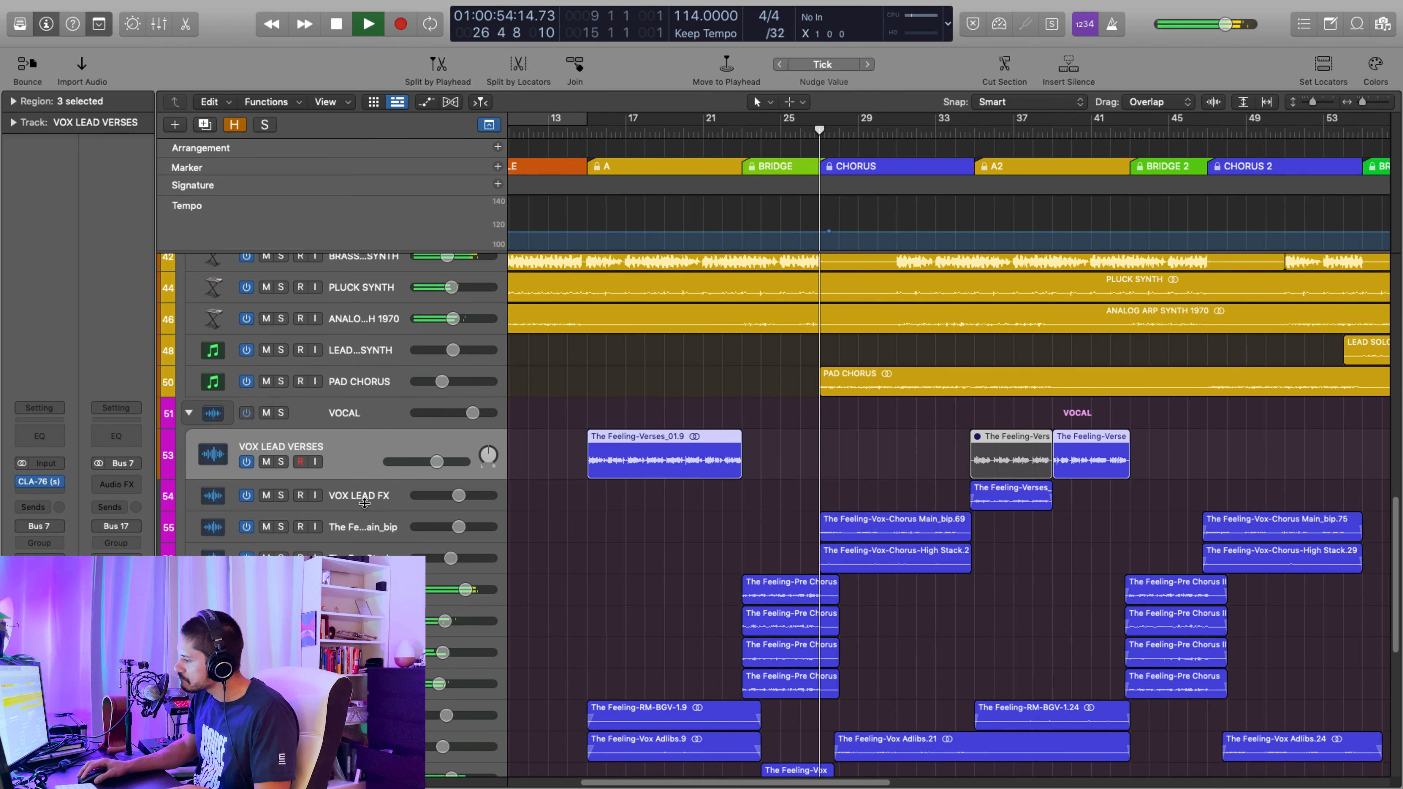
pyautogui.click(375, 528)
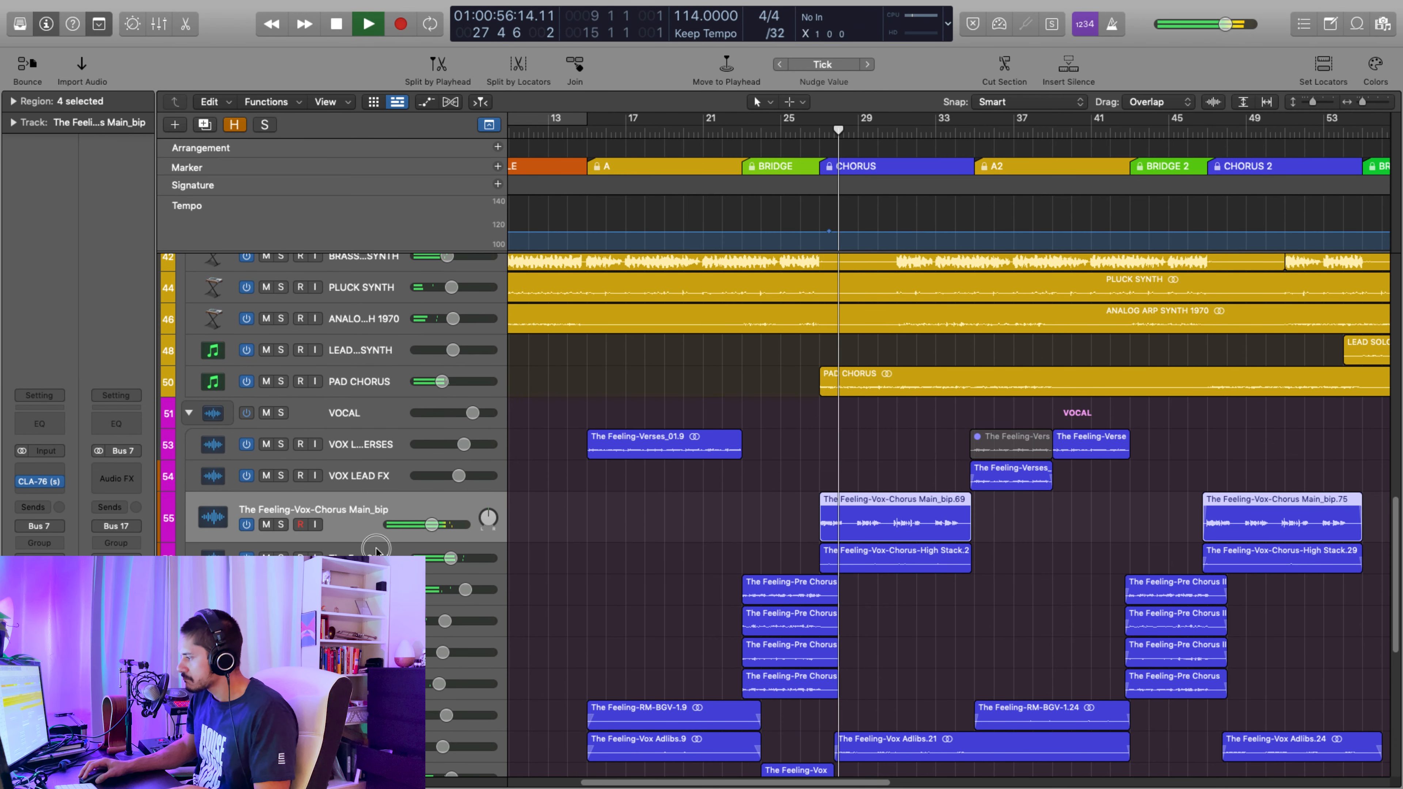
pyautogui.click(375, 550)
pyautogui.click(498, 578)
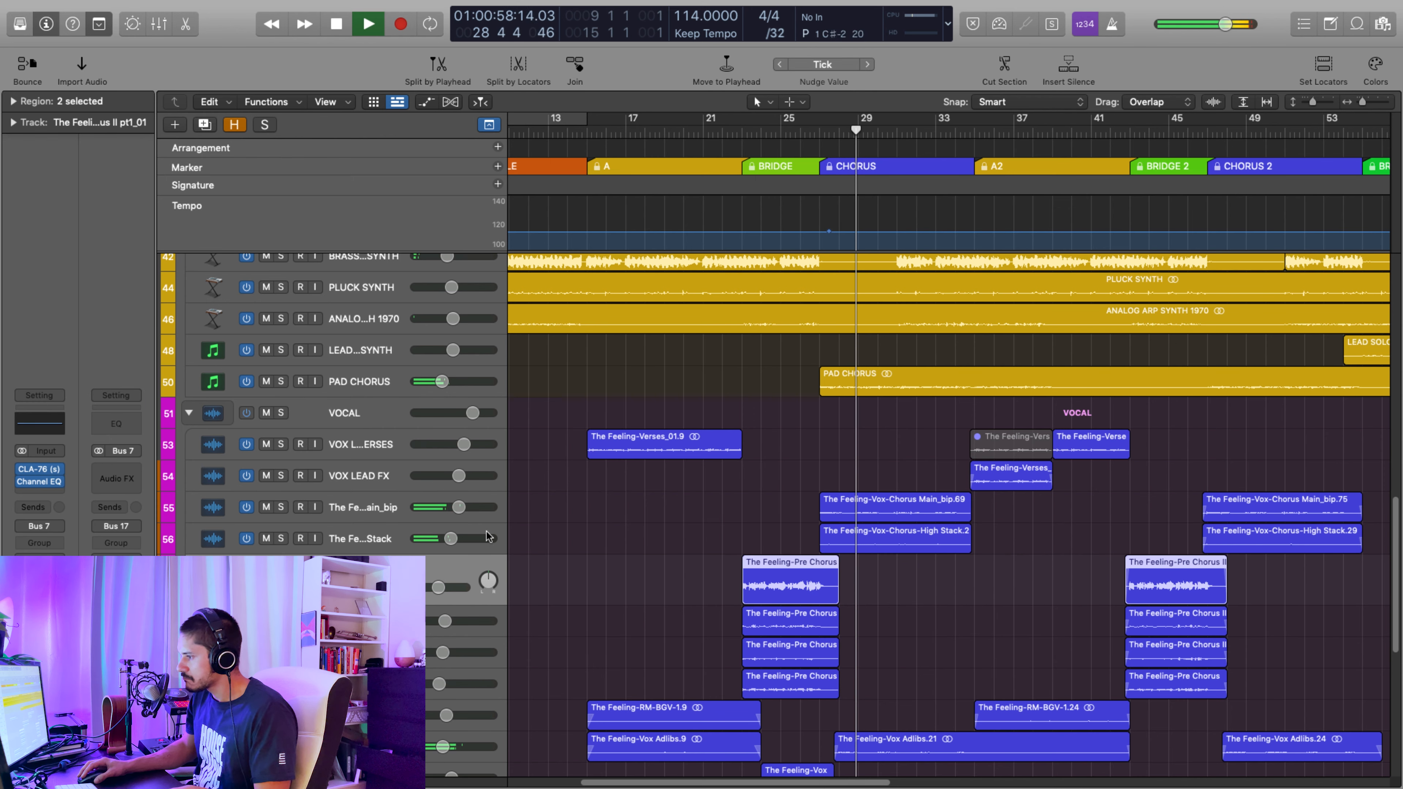
pyautogui.click(398, 520)
pyautogui.hscroll(3, 855, 554)
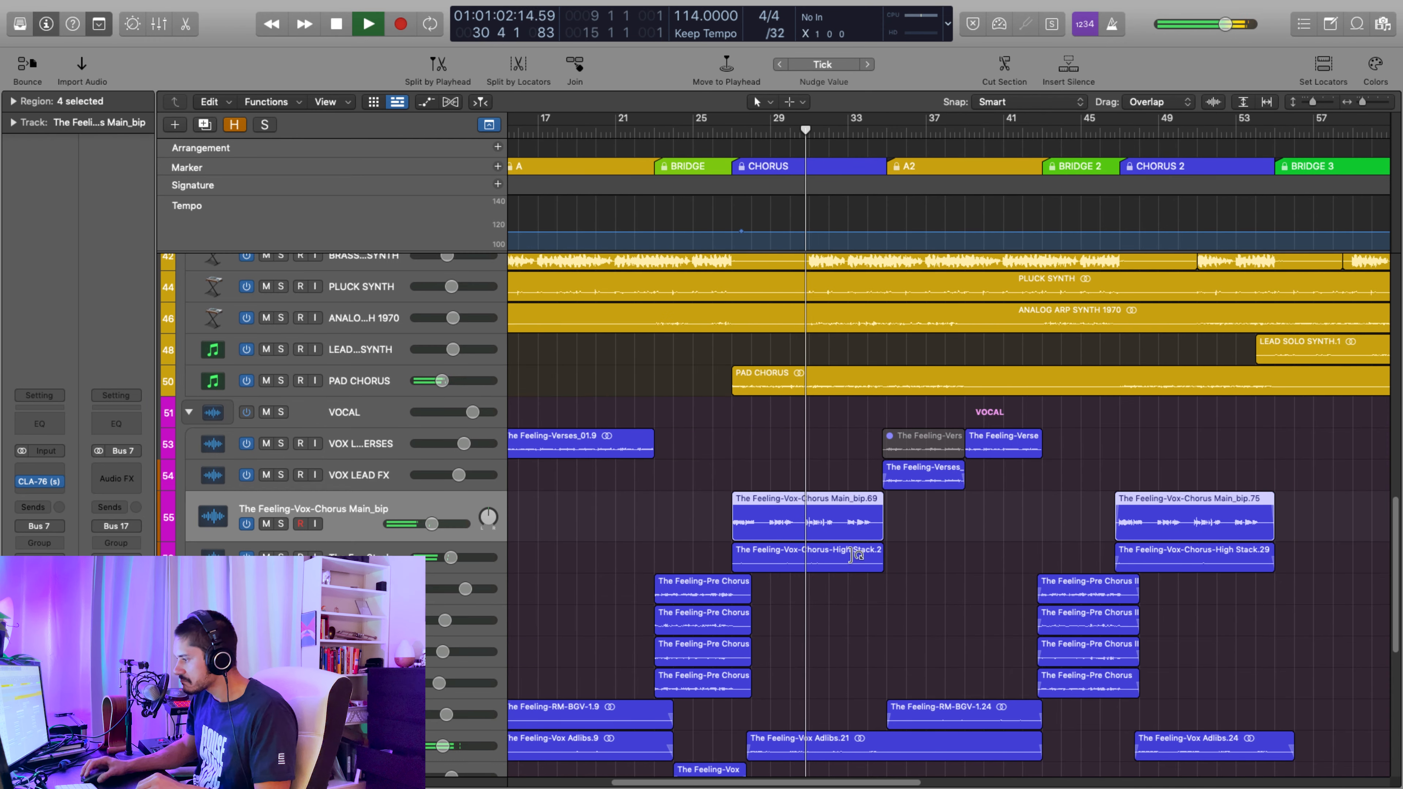
# Select the Vox Adlibs and RM-BGV-1 tracks in turn and inspect their regions and the lead vocals in section A2
pyautogui.scroll(-3, 855, 554)
pyautogui.click(398, 646)
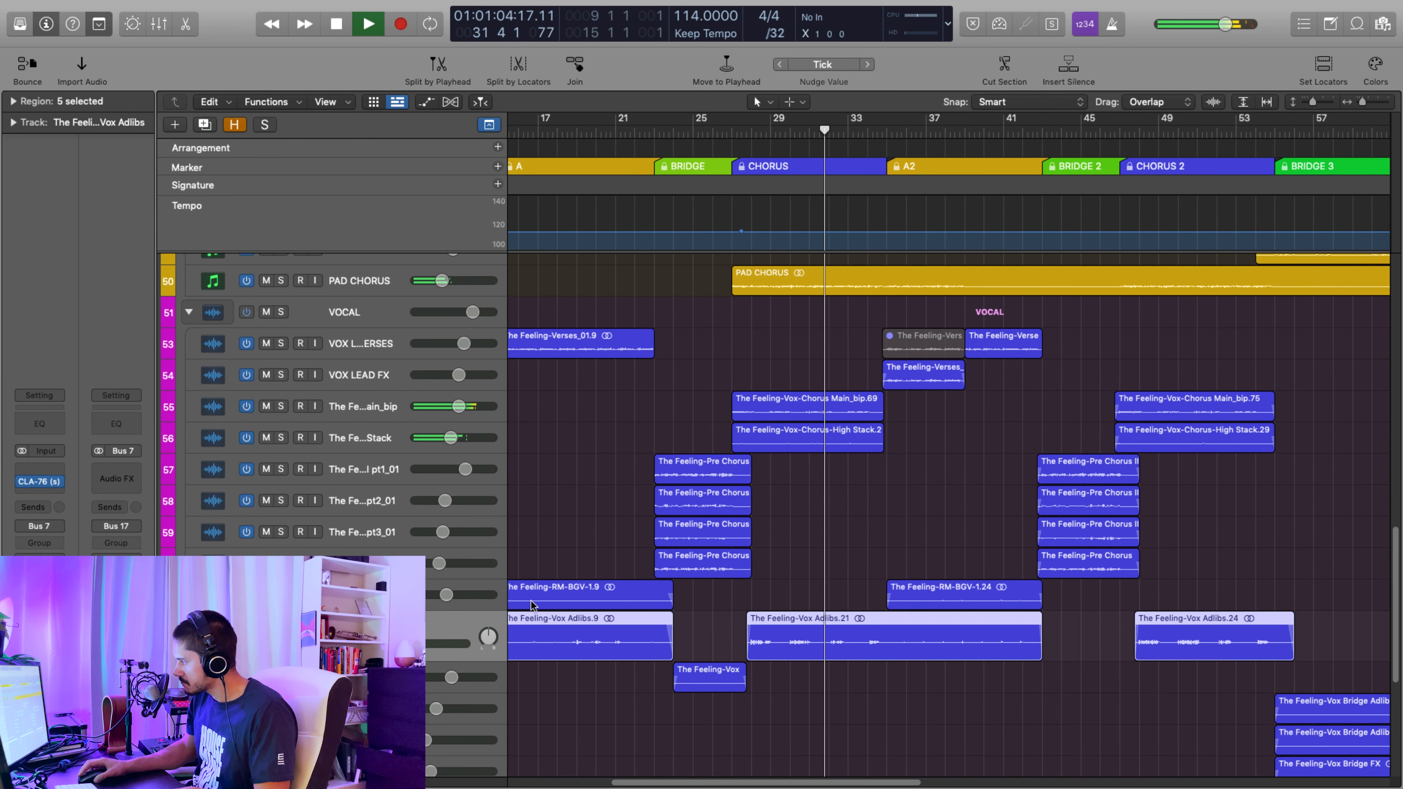
pyautogui.hscroll(3, 678, 586)
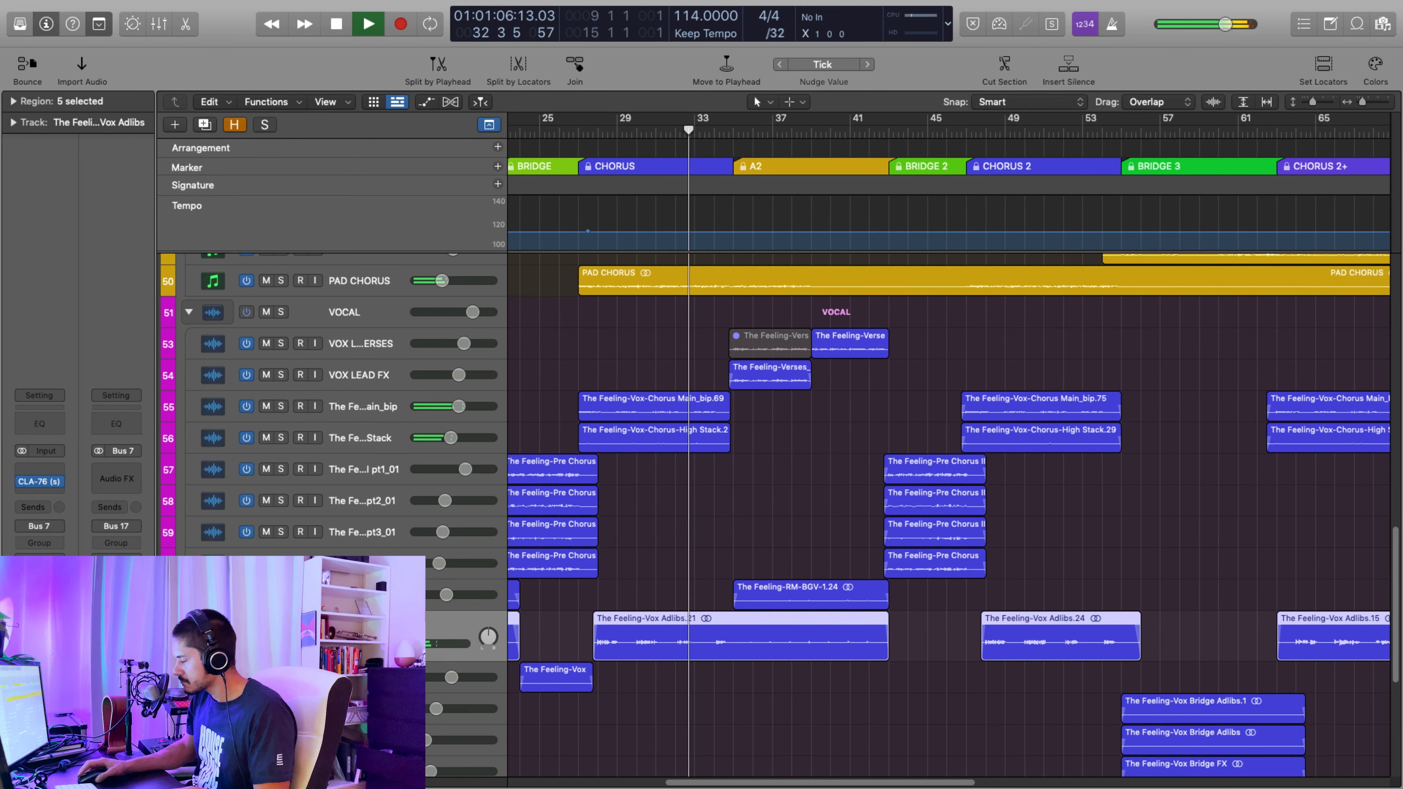
pyautogui.click(398, 595)
pyautogui.scroll(3, 690, 447)
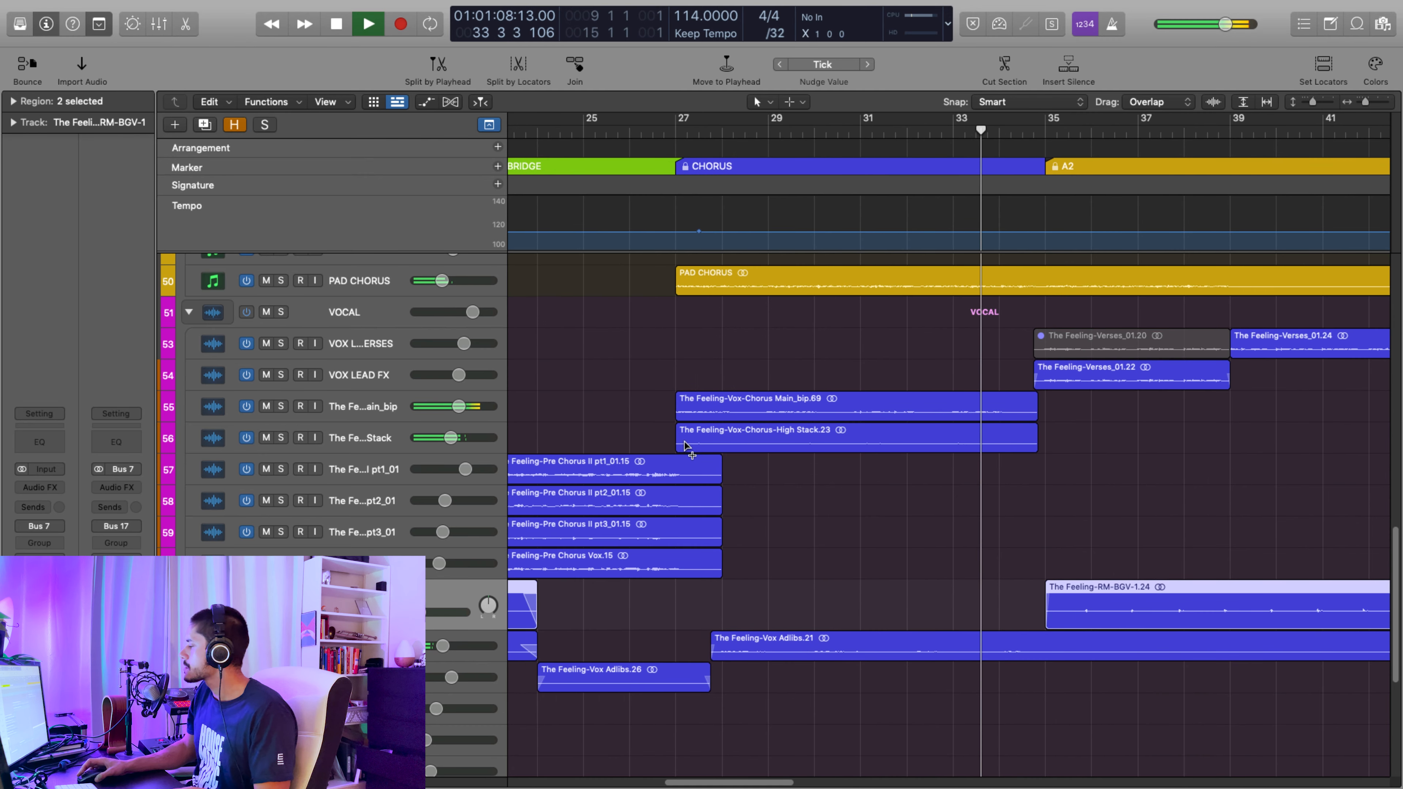
pyautogui.scroll(3, 821, 448)
pyautogui.hscroll(5, 846, 476)
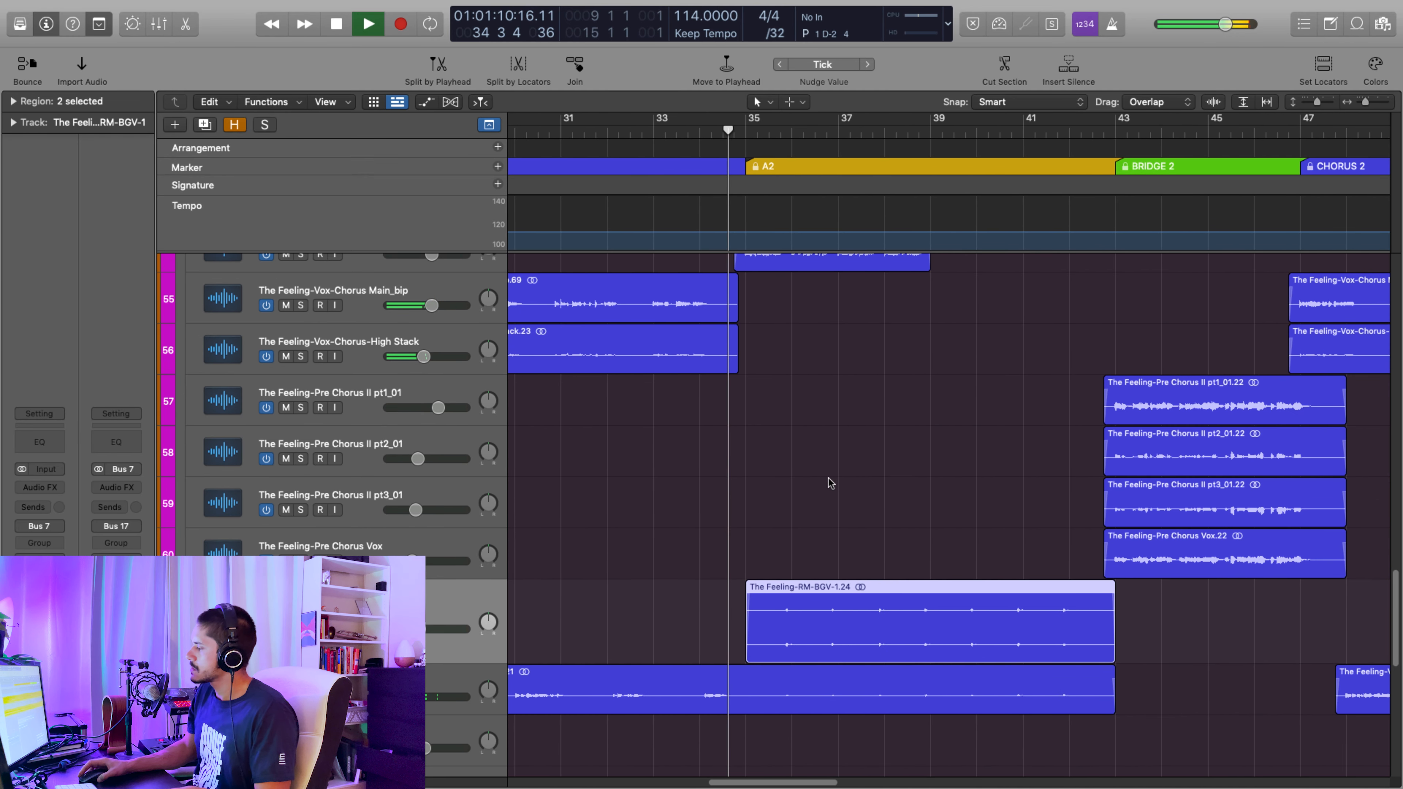
pyautogui.scroll(5, 636, 533)
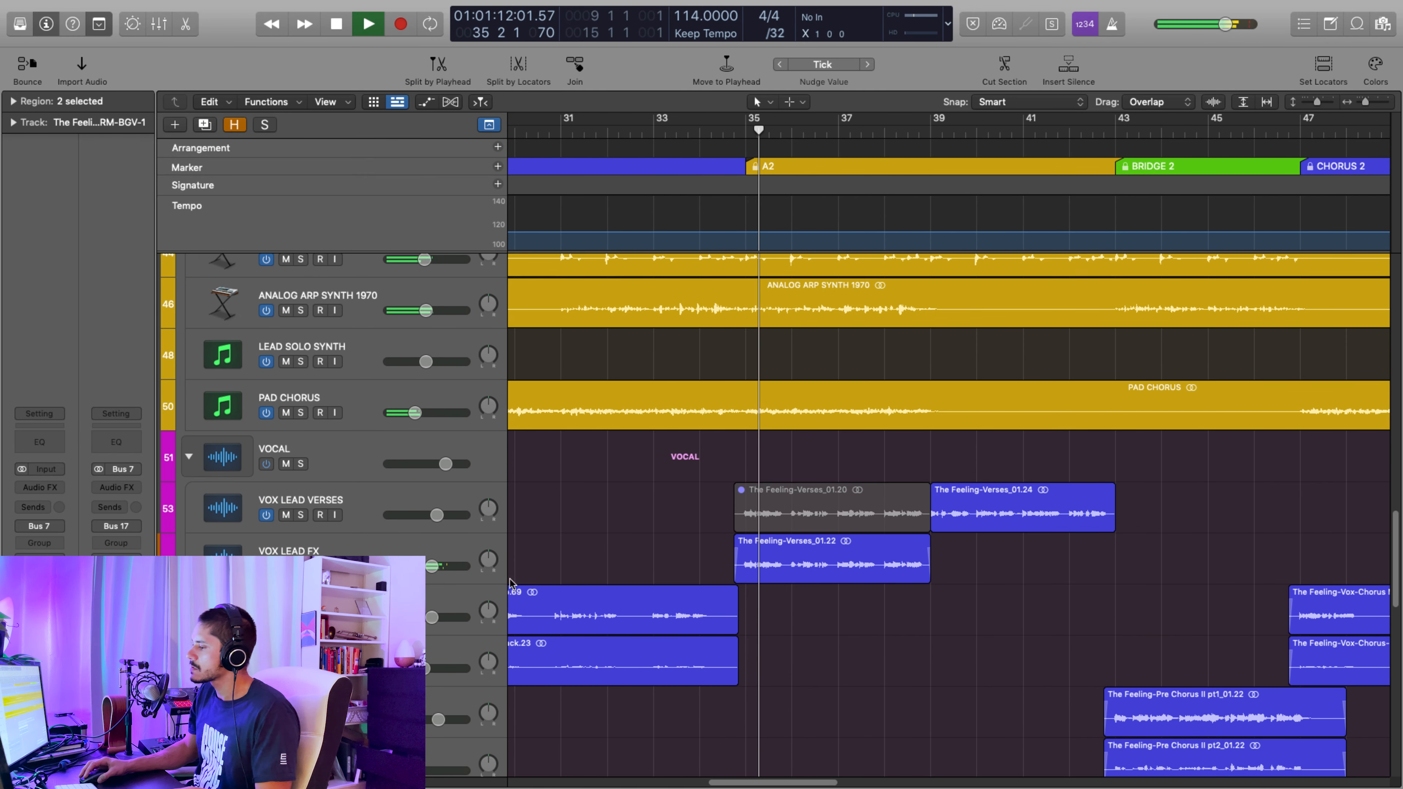
# Solo the VOX LEAD FX track and audition The Feeling-Verses_01.22 in section A2 using a marquee selection
pyautogui.click(375, 545)
pyautogui.press('space')
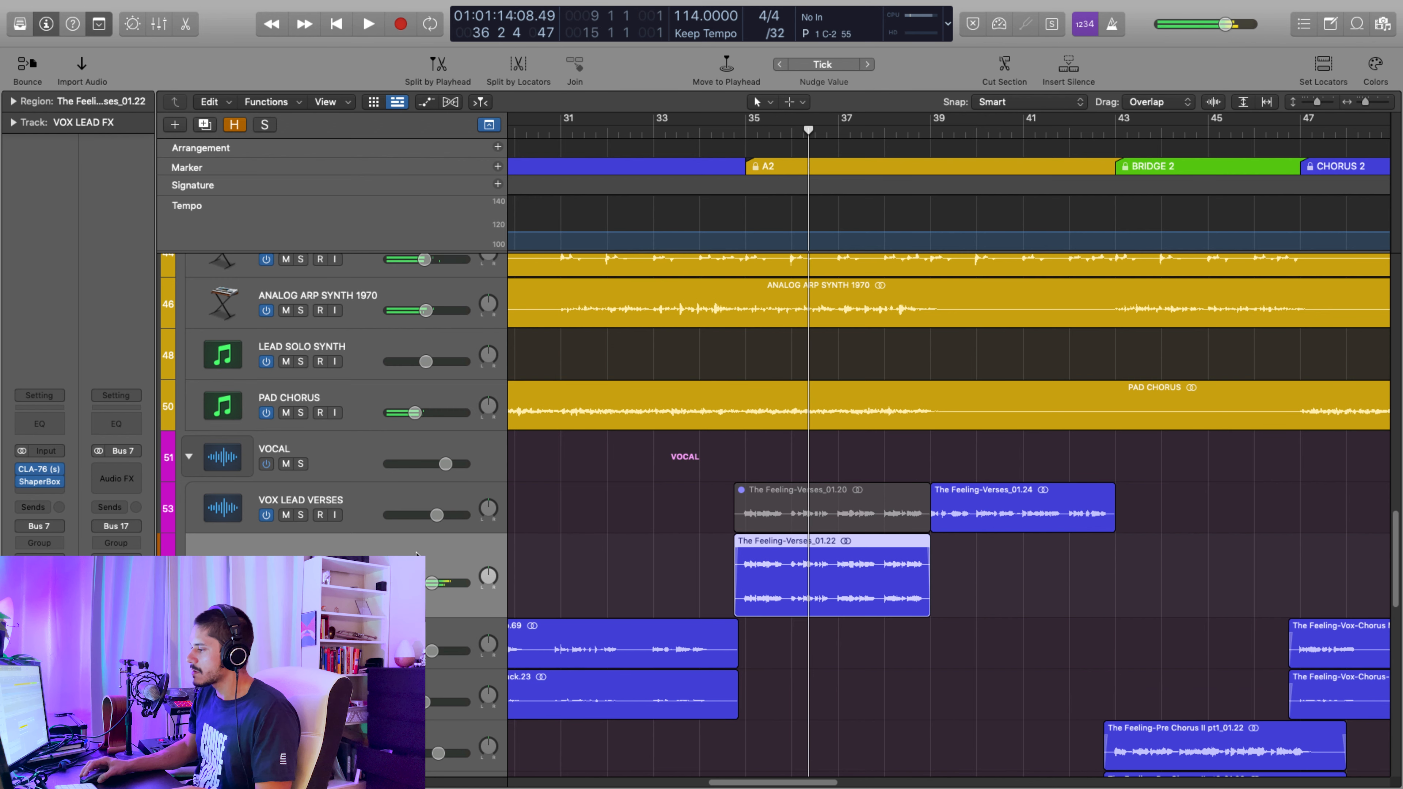
pyautogui.press('s')
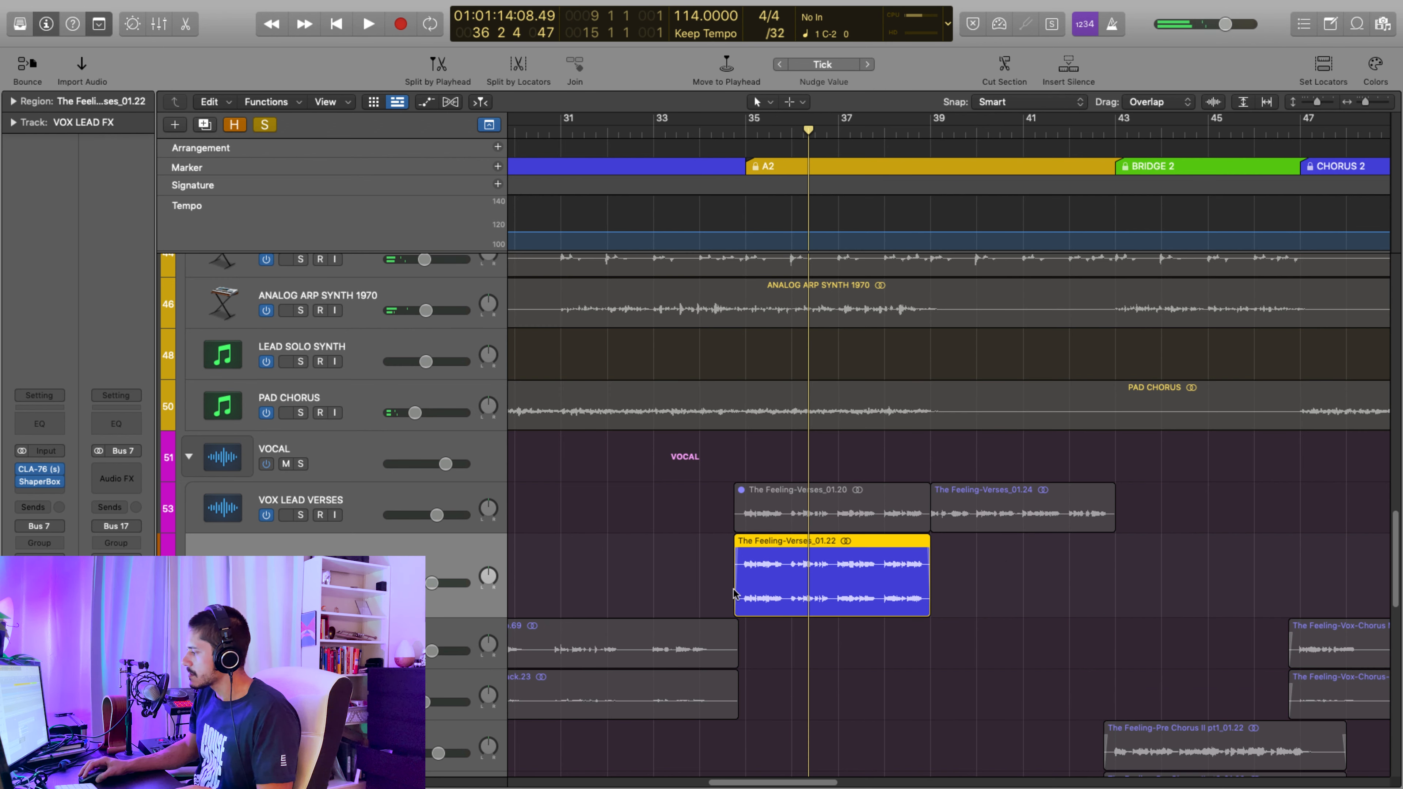
pyautogui.moveTo(730, 559); pyautogui.dragTo(933, 563)
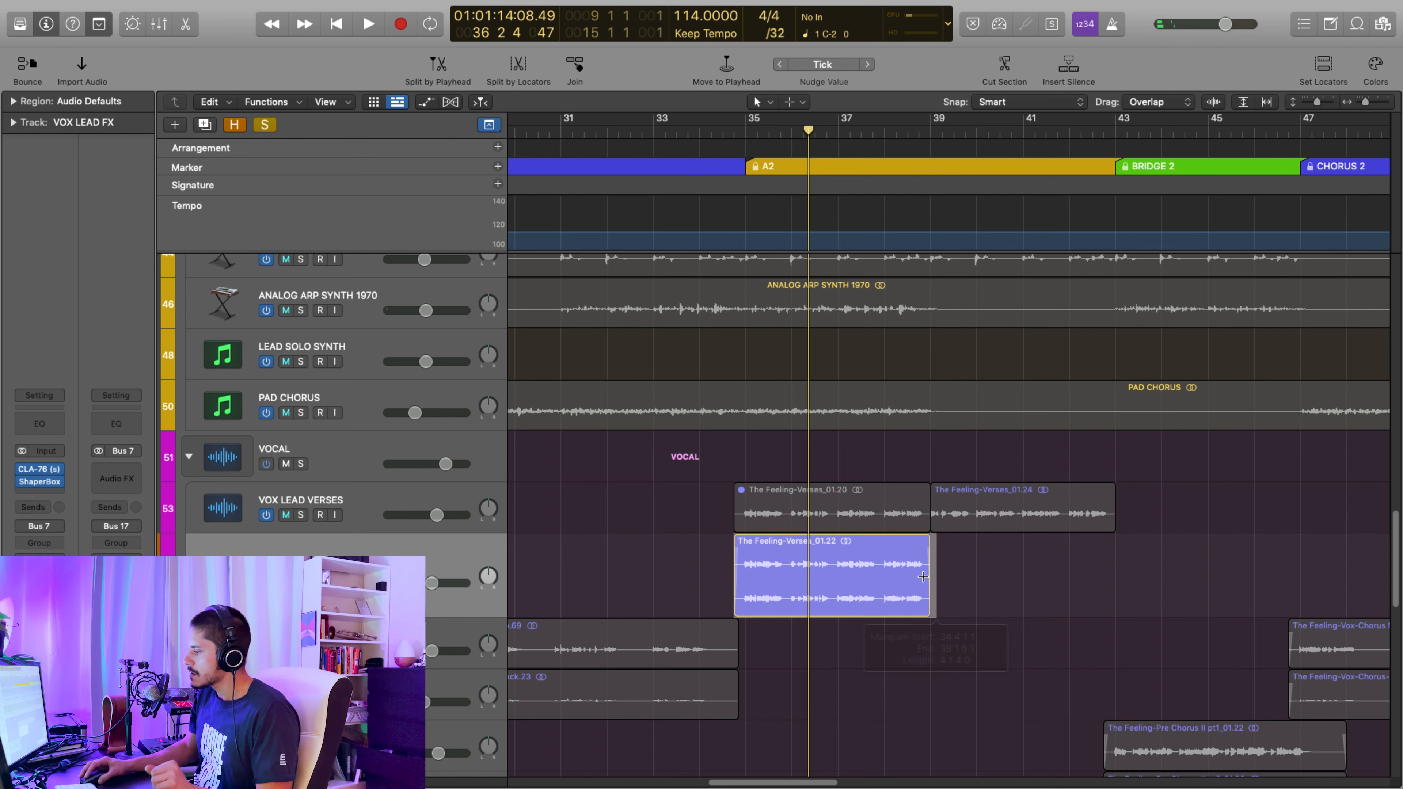
pyautogui.press('space')
pyautogui.press('space')
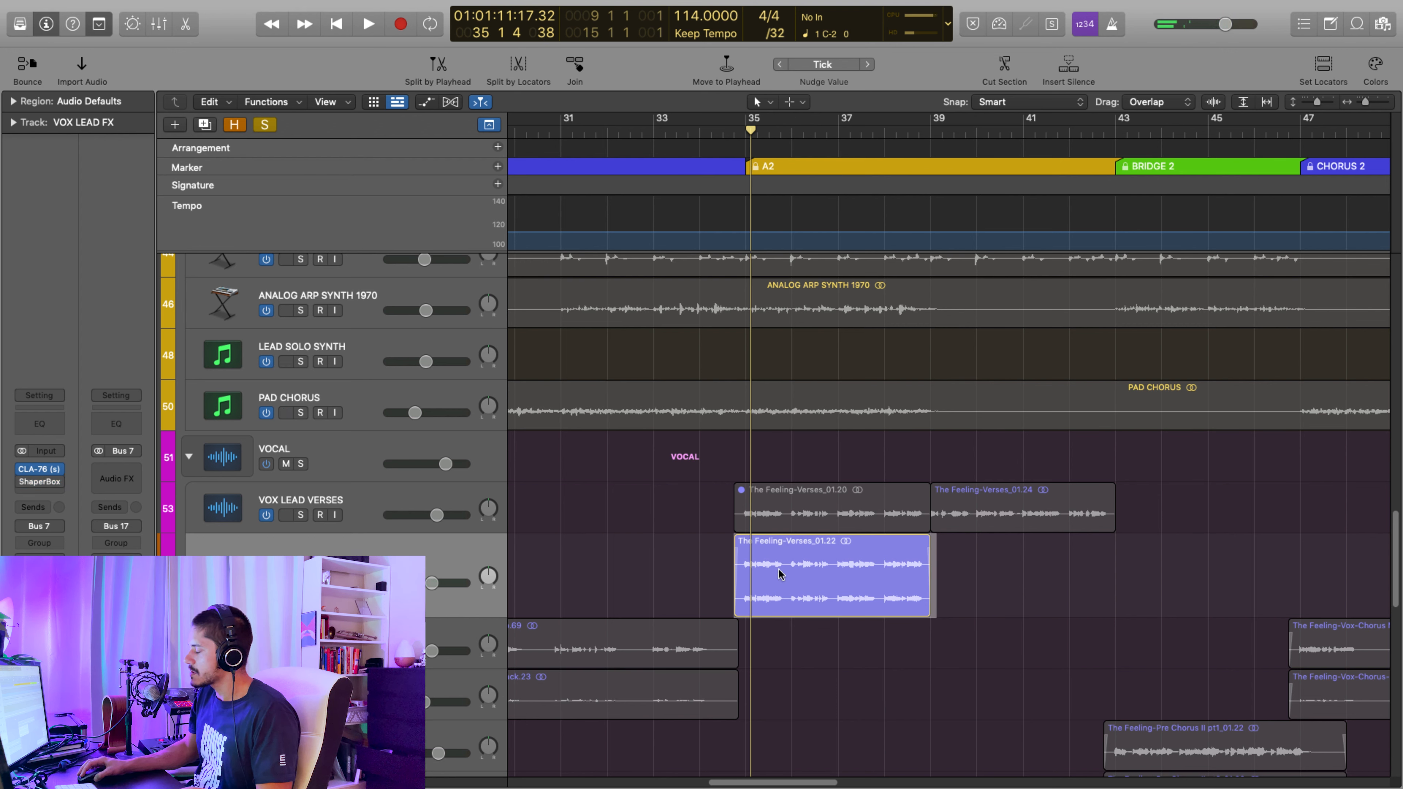
# Redraw the marquee over The Feeling-Verses_01.22 from 34 4 1 1 to 39 1 1 1 and play it soloed
pyautogui.click(944, 566)
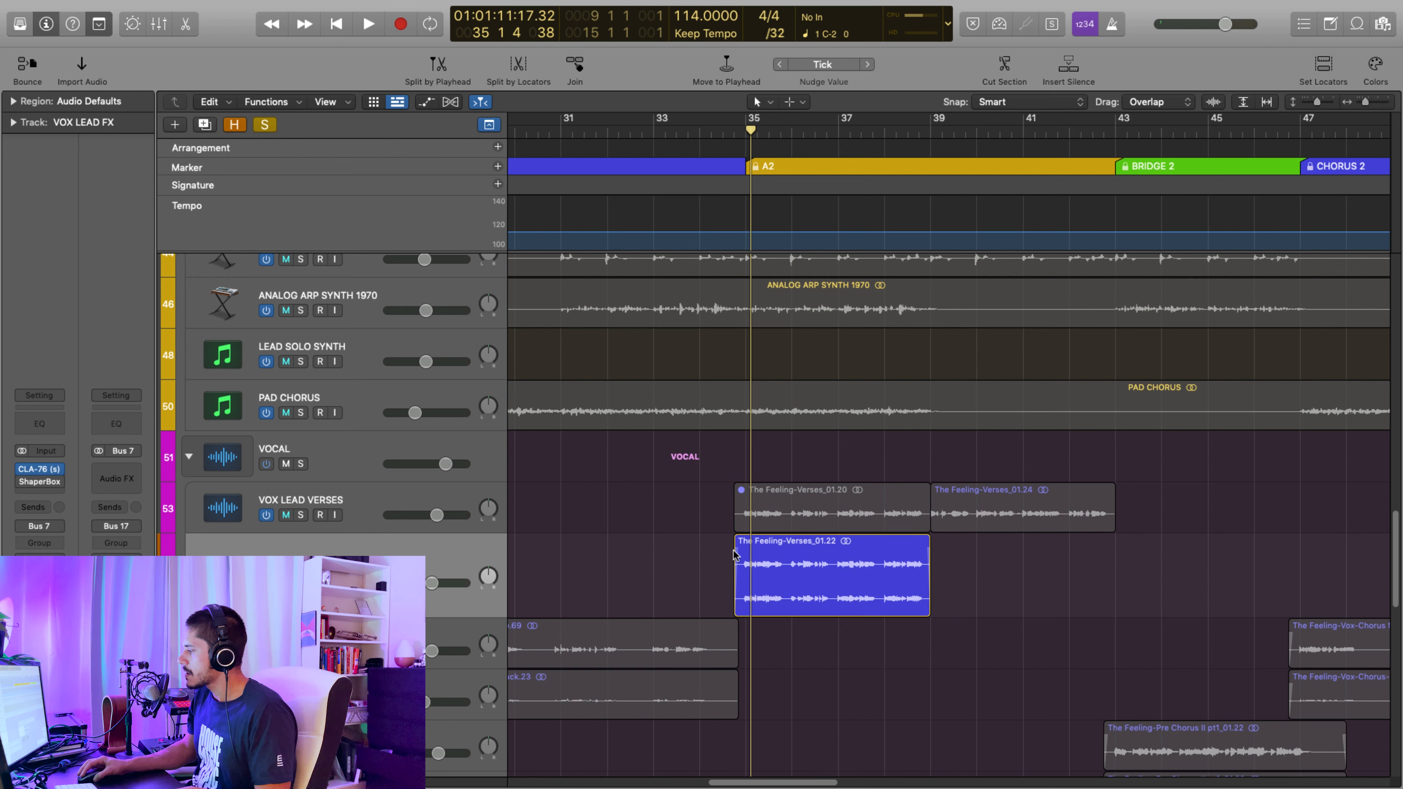
pyautogui.moveTo(735, 555); pyautogui.dragTo(931, 556)
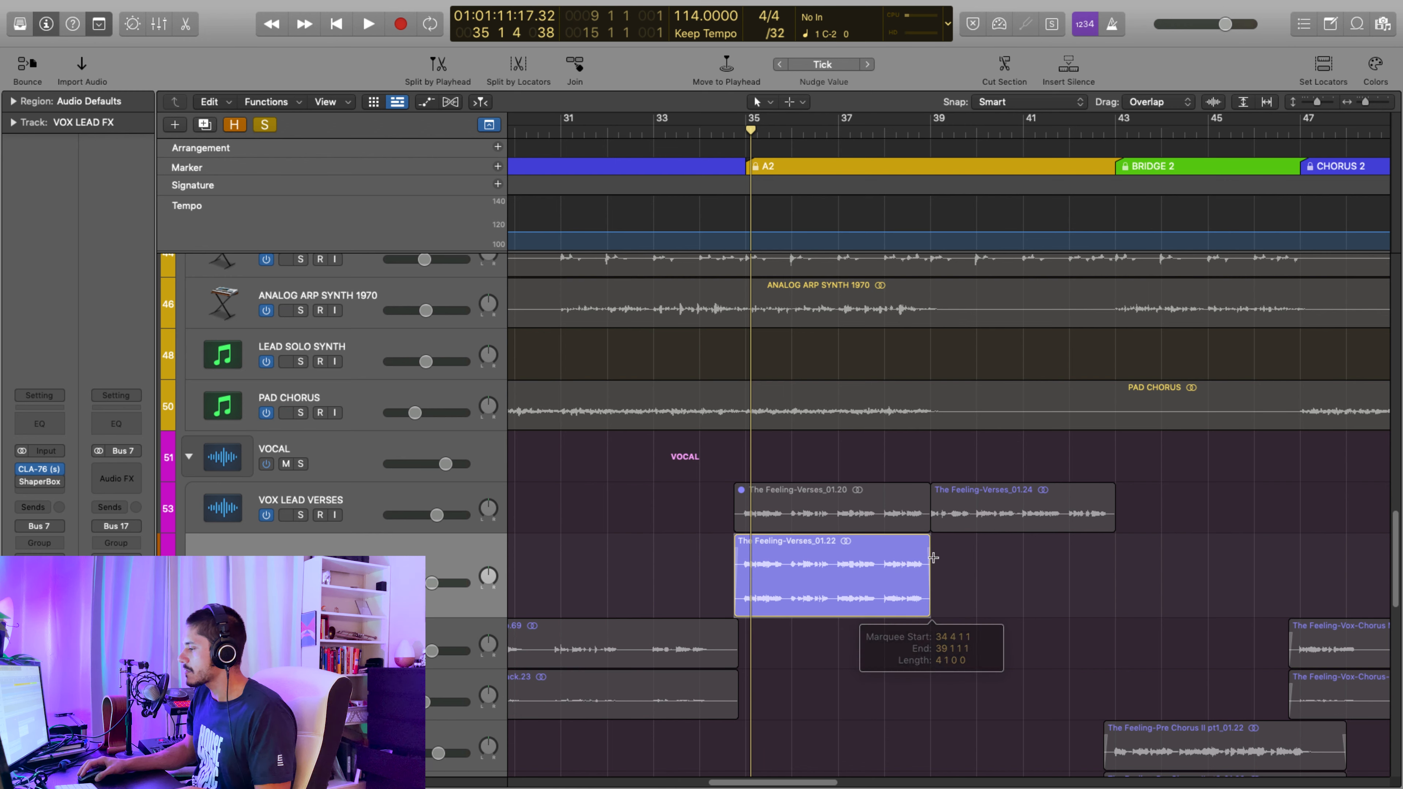
pyautogui.press('space')
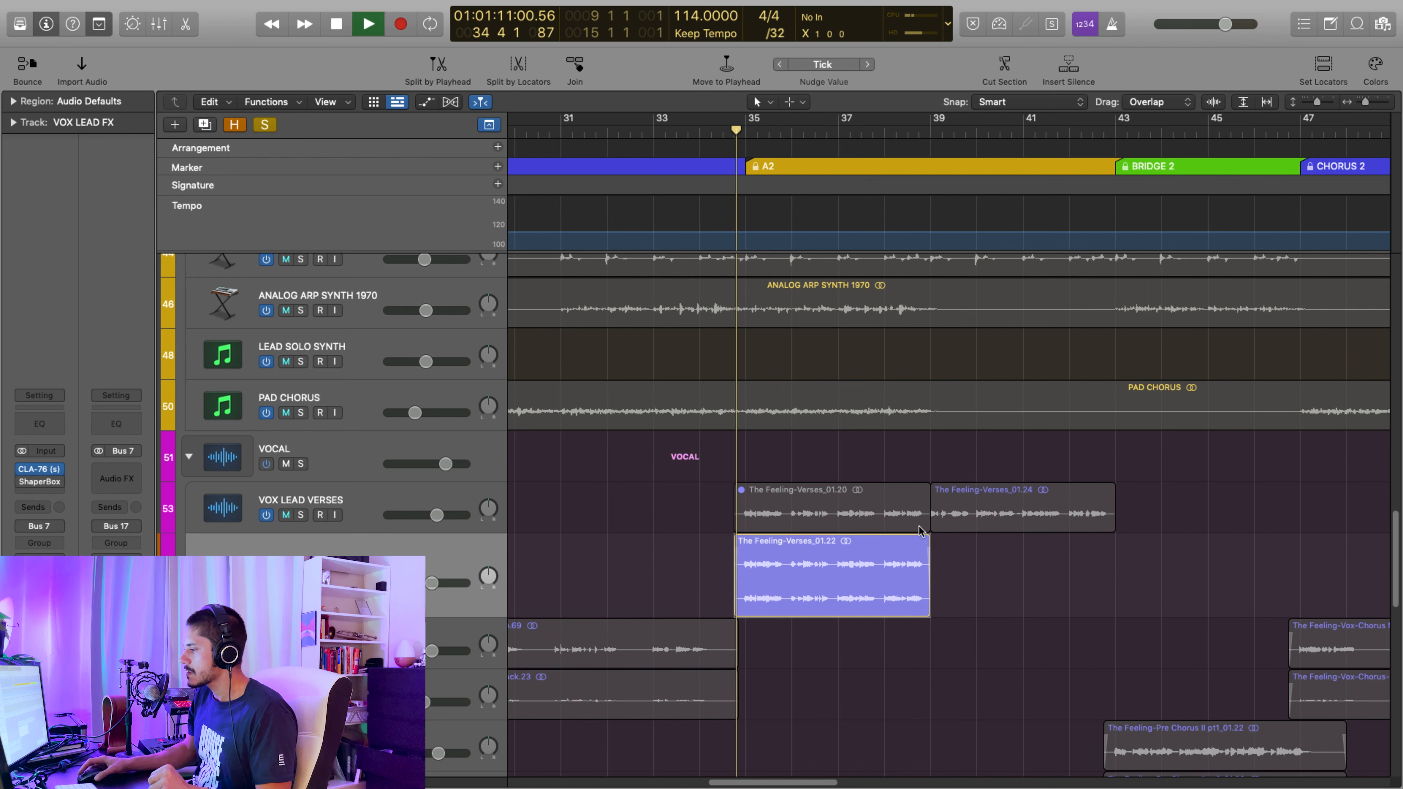
pyautogui.moveTo(64, 489)
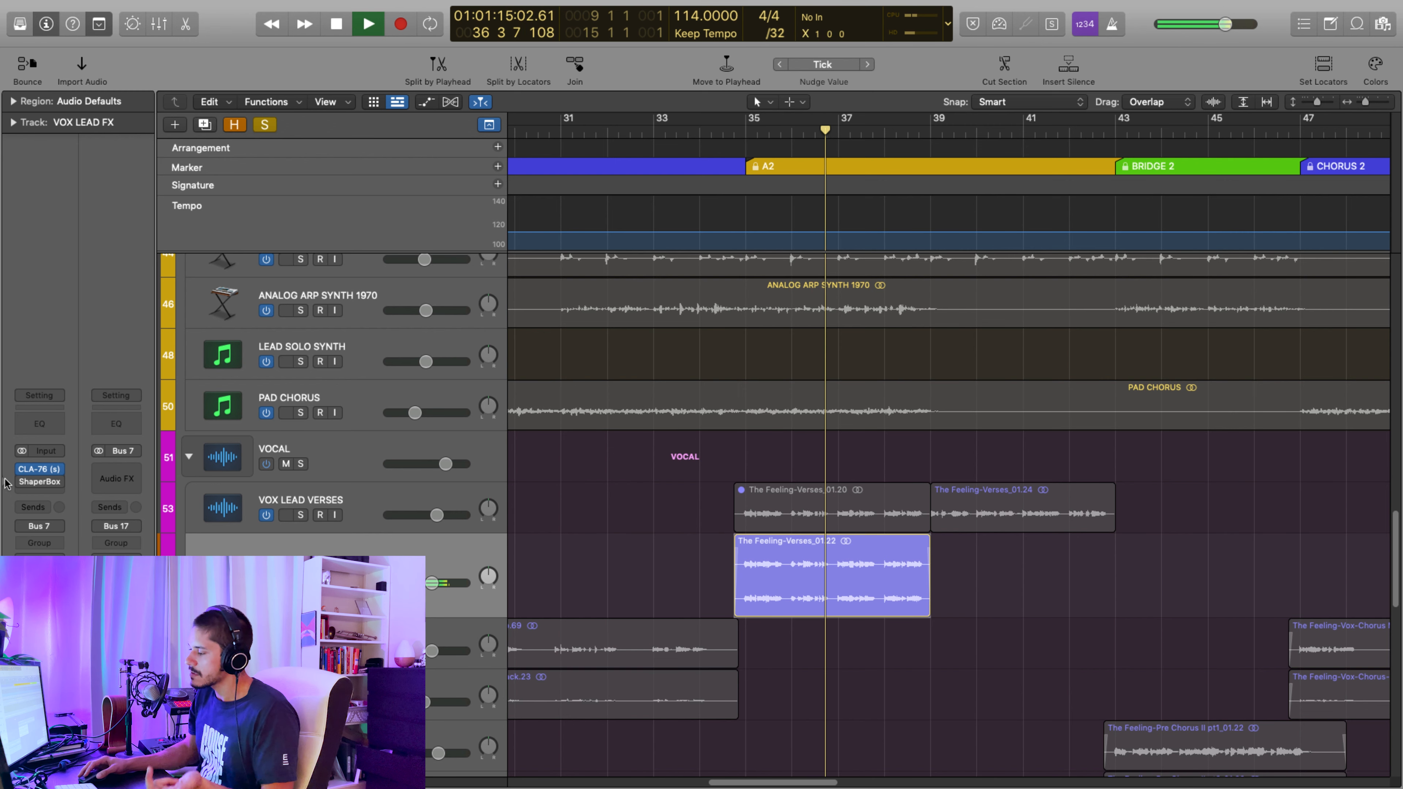
pyautogui.moveTo(34, 470)
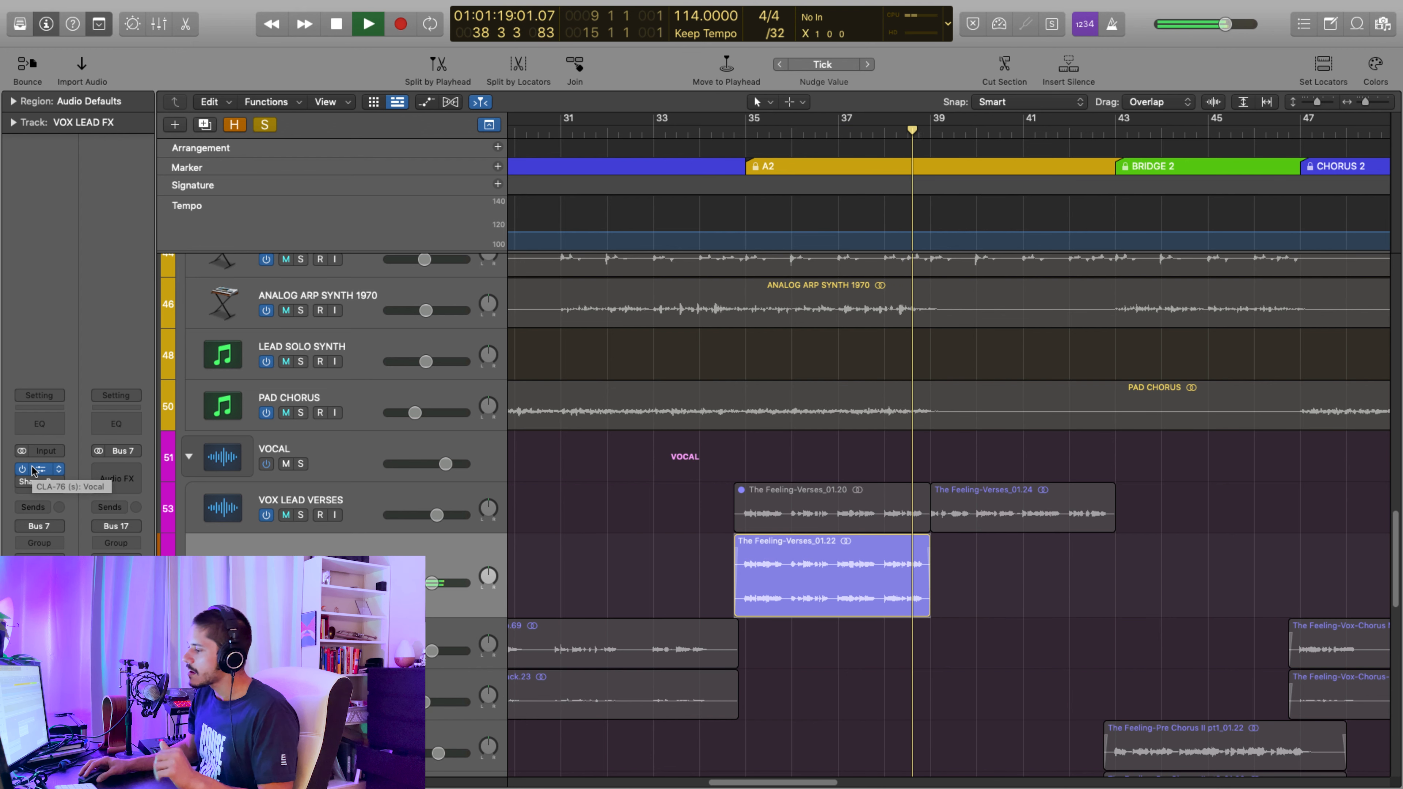
pyautogui.press('space')
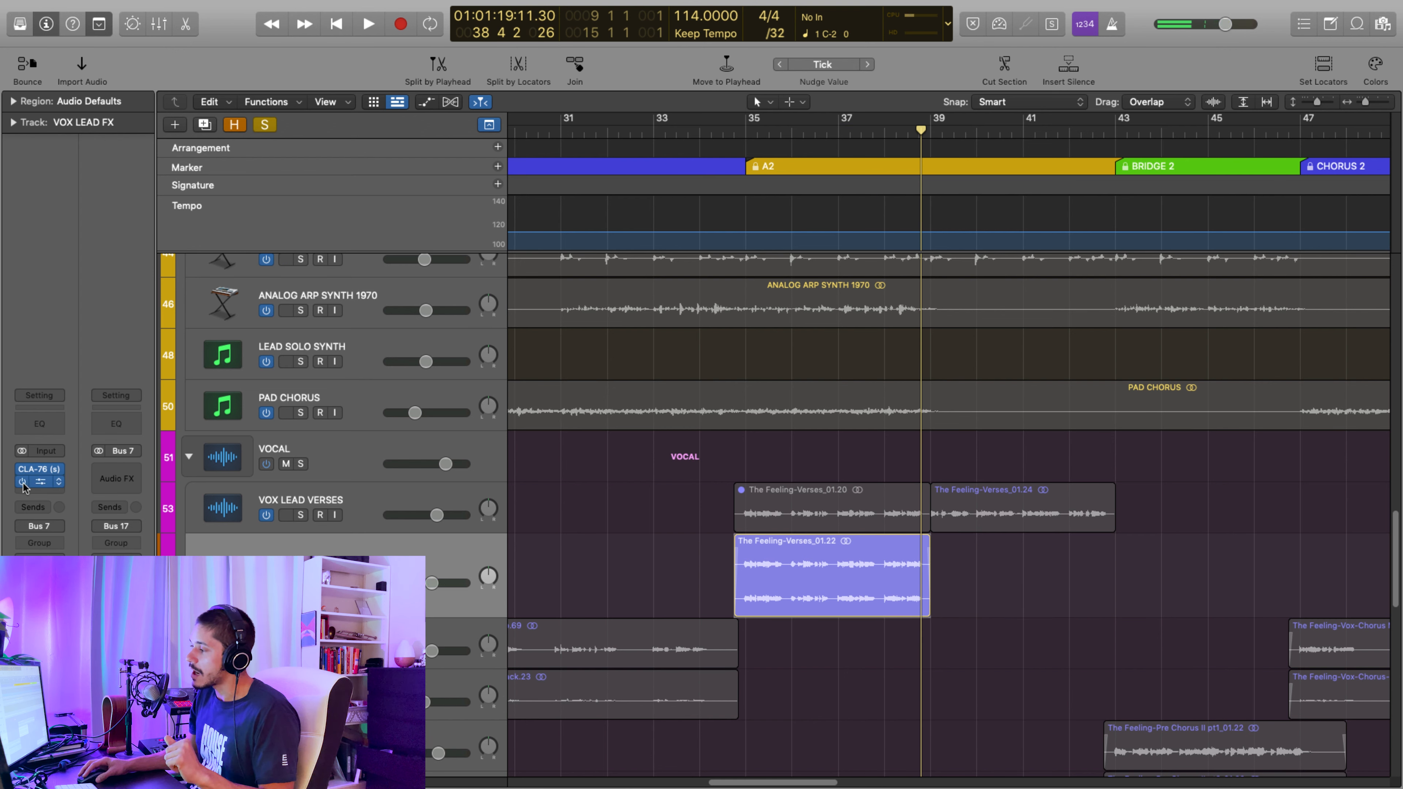
# Open ShaperBox on VOX LEAD FX and inspect the Time, Volume, Width and Filter curves of the Stutter 2 preset
pyautogui.click(41, 483)
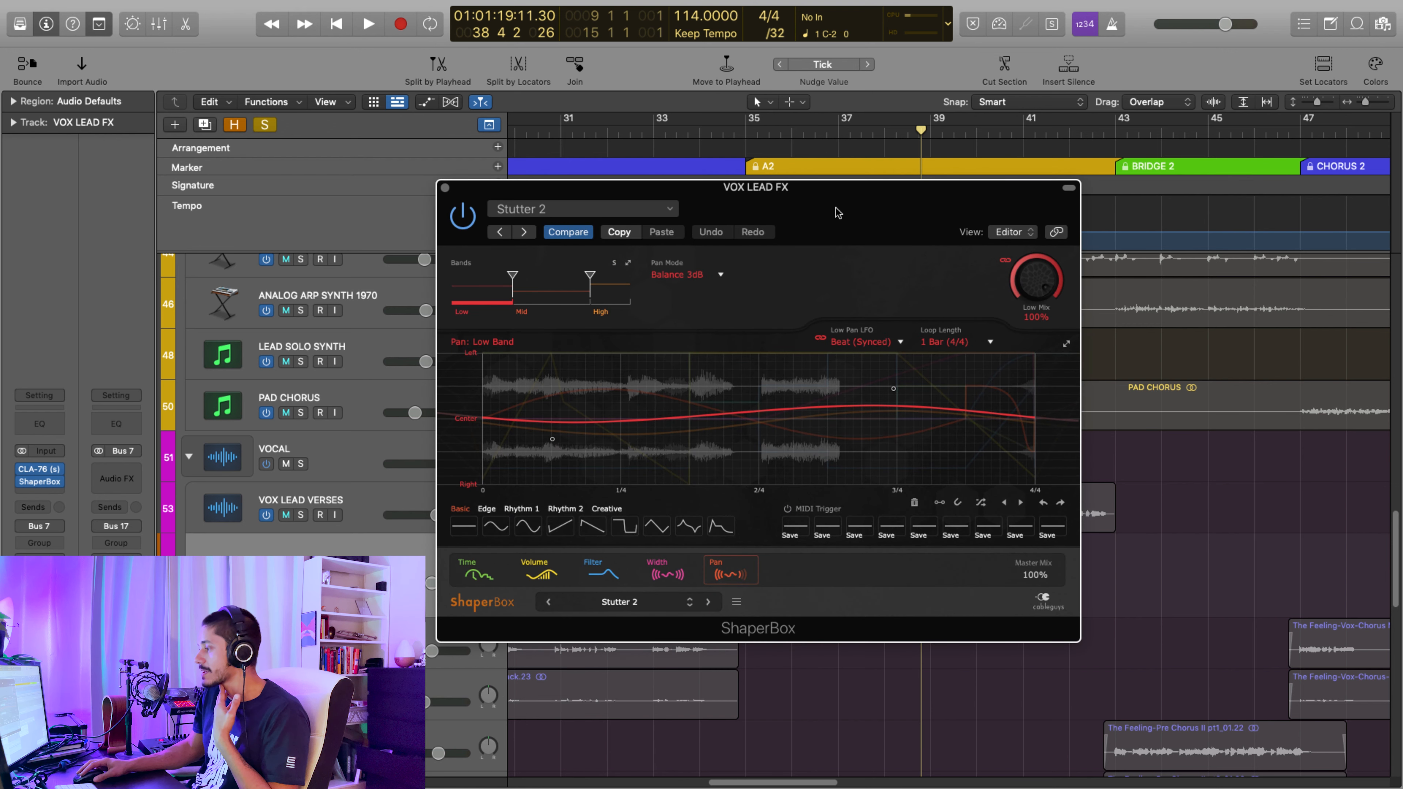
pyautogui.moveTo(838, 213); pyautogui.dragTo(538, 136)
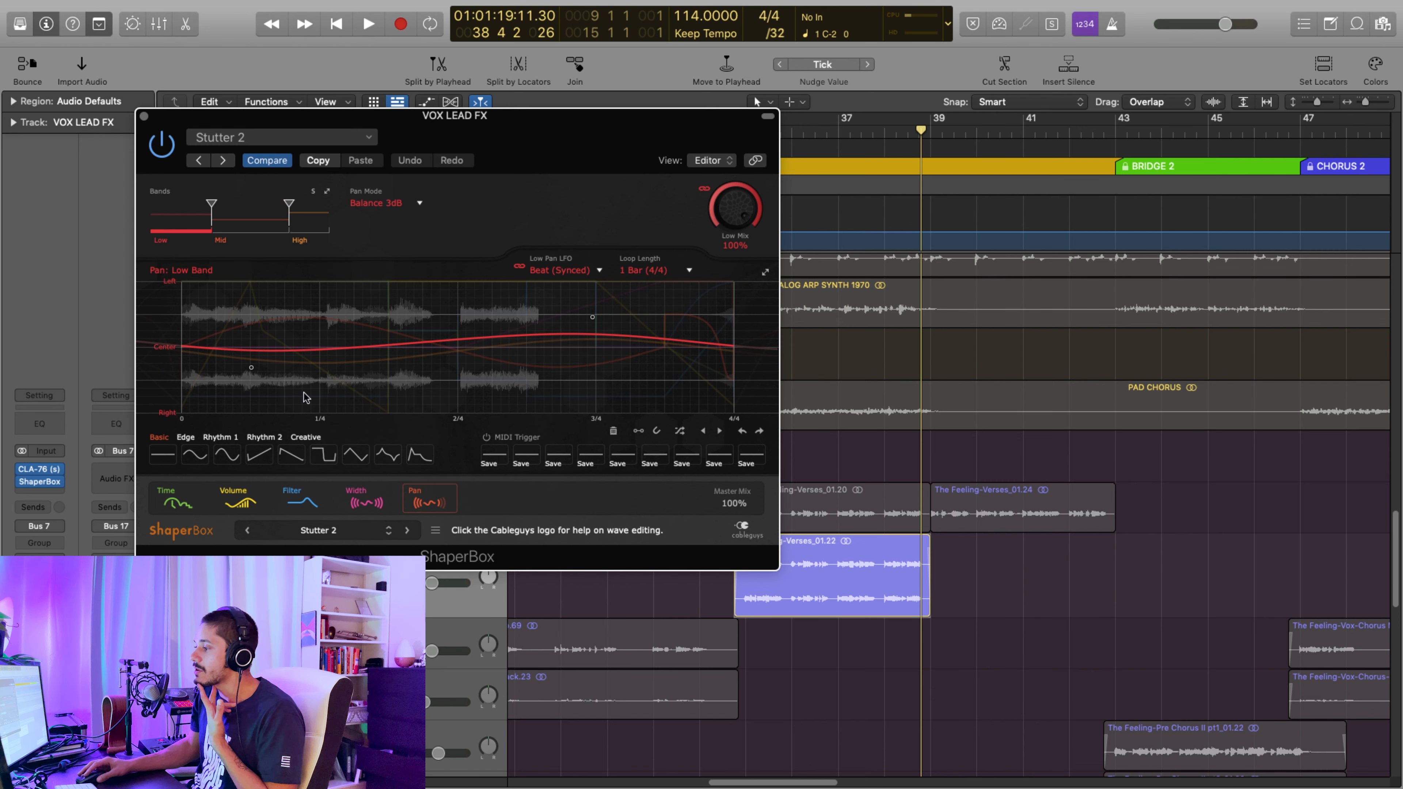
pyautogui.click(167, 490)
pyautogui.click(248, 492)
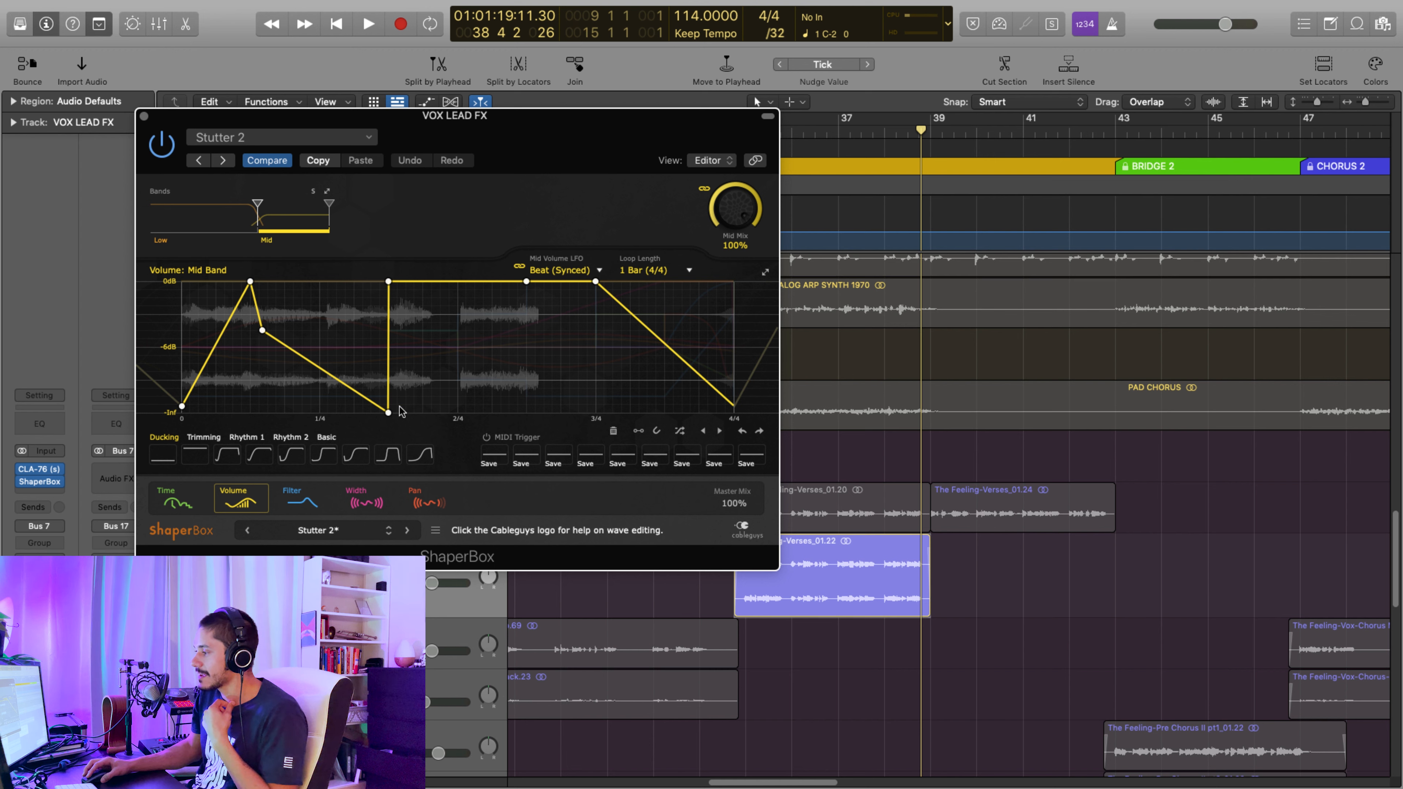
pyautogui.click(357, 491)
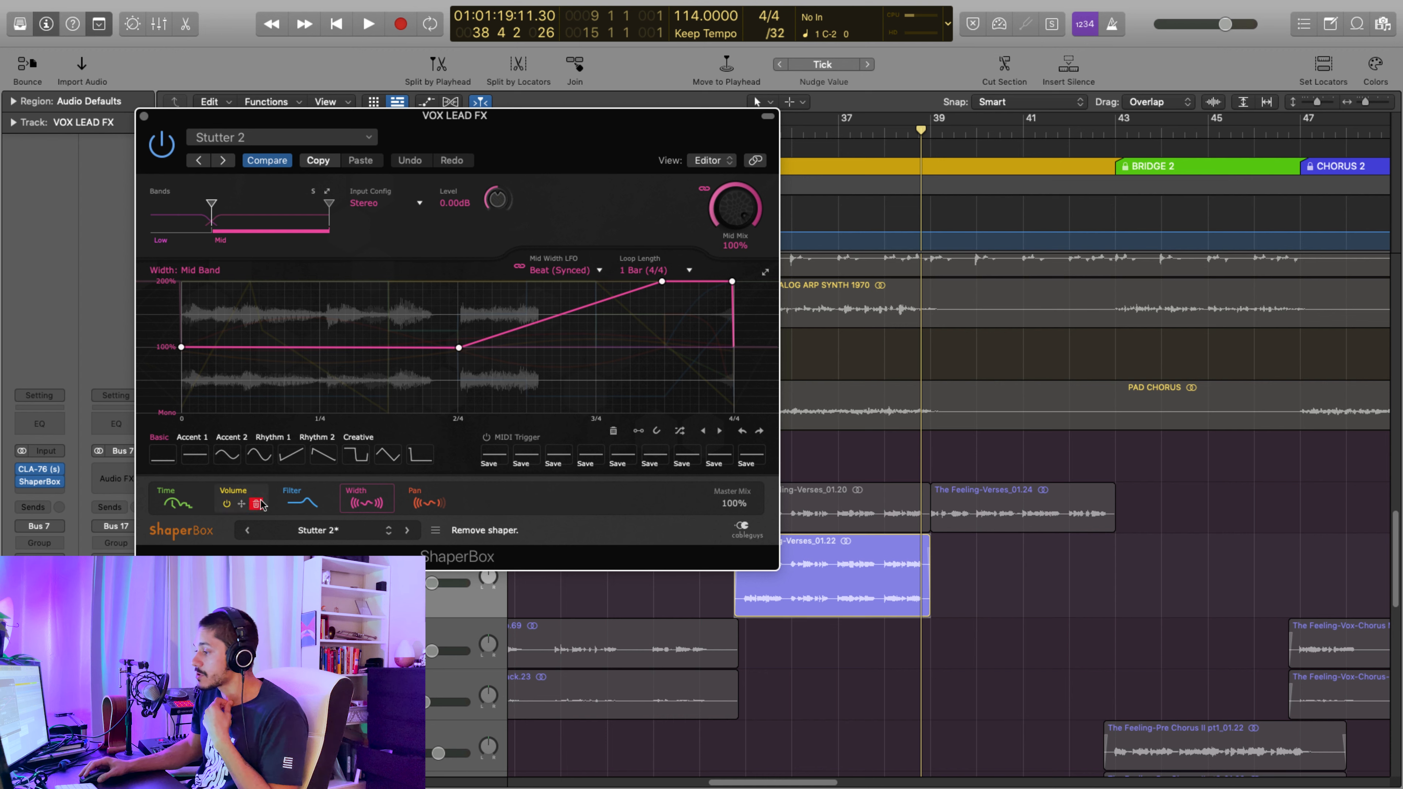
pyautogui.click(172, 496)
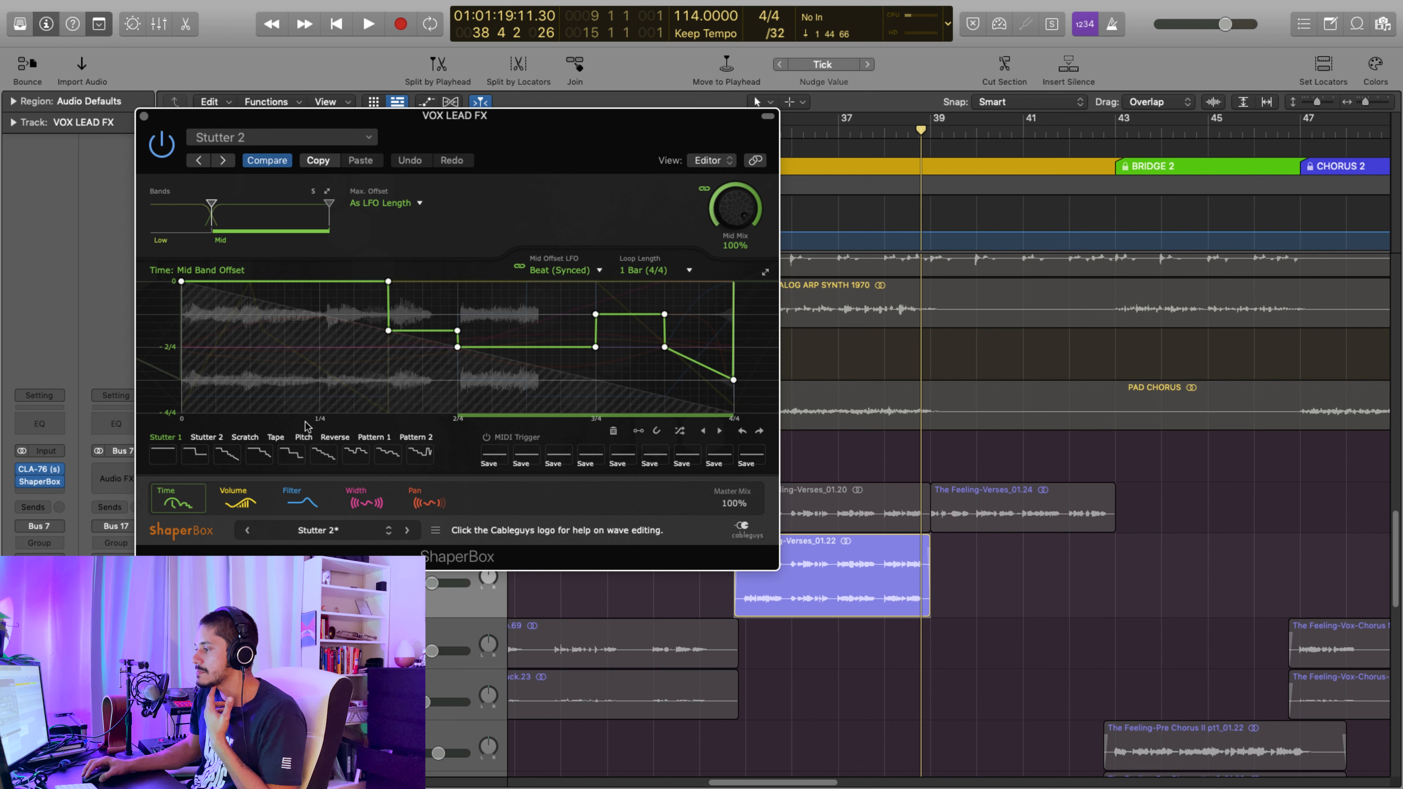
pyautogui.click(250, 494)
pyautogui.click(312, 491)
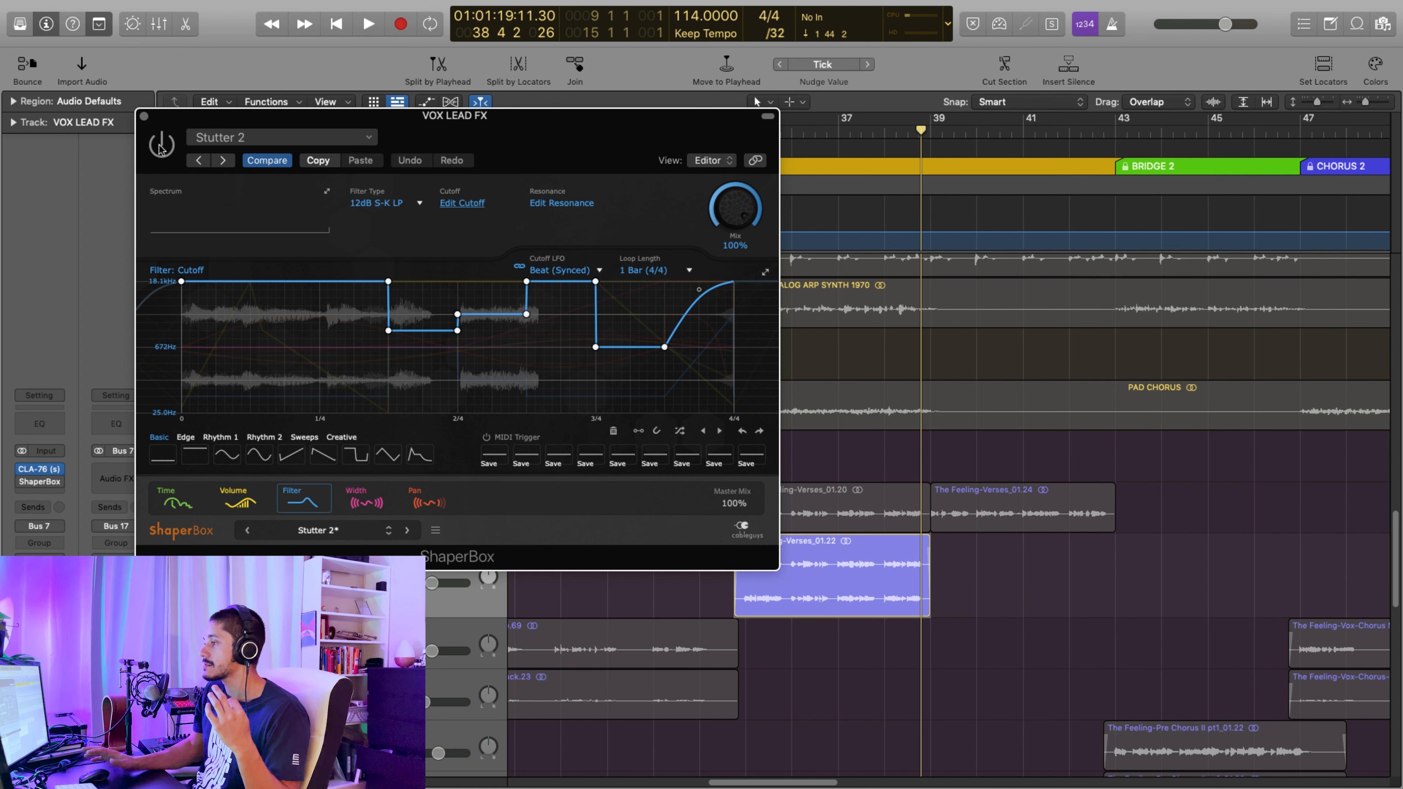
# Play the marqueed vocal through ShaperBox, inspect its Time curve during playback, and close the plug-in
pyautogui.press('space')
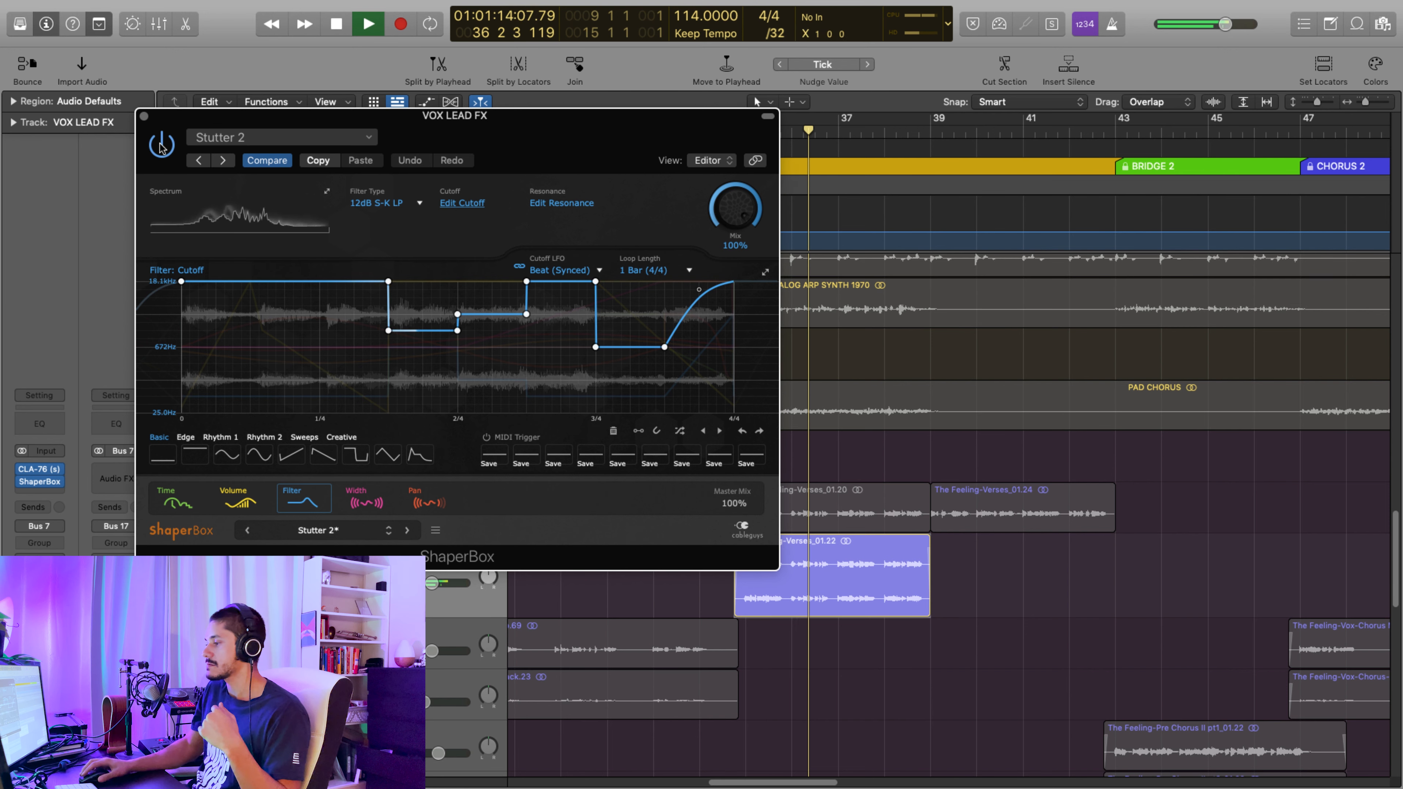
pyautogui.click(177, 498)
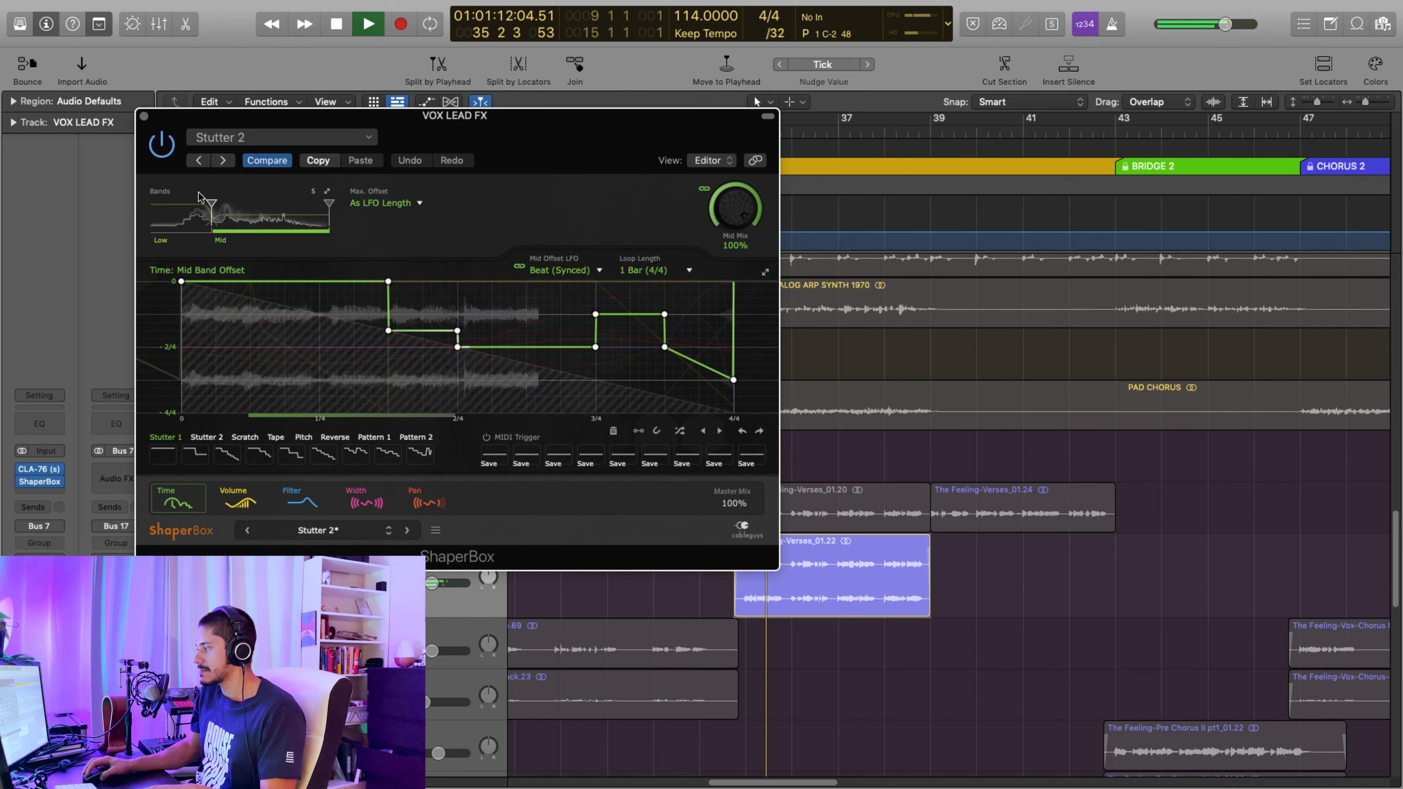
pyautogui.press('space')
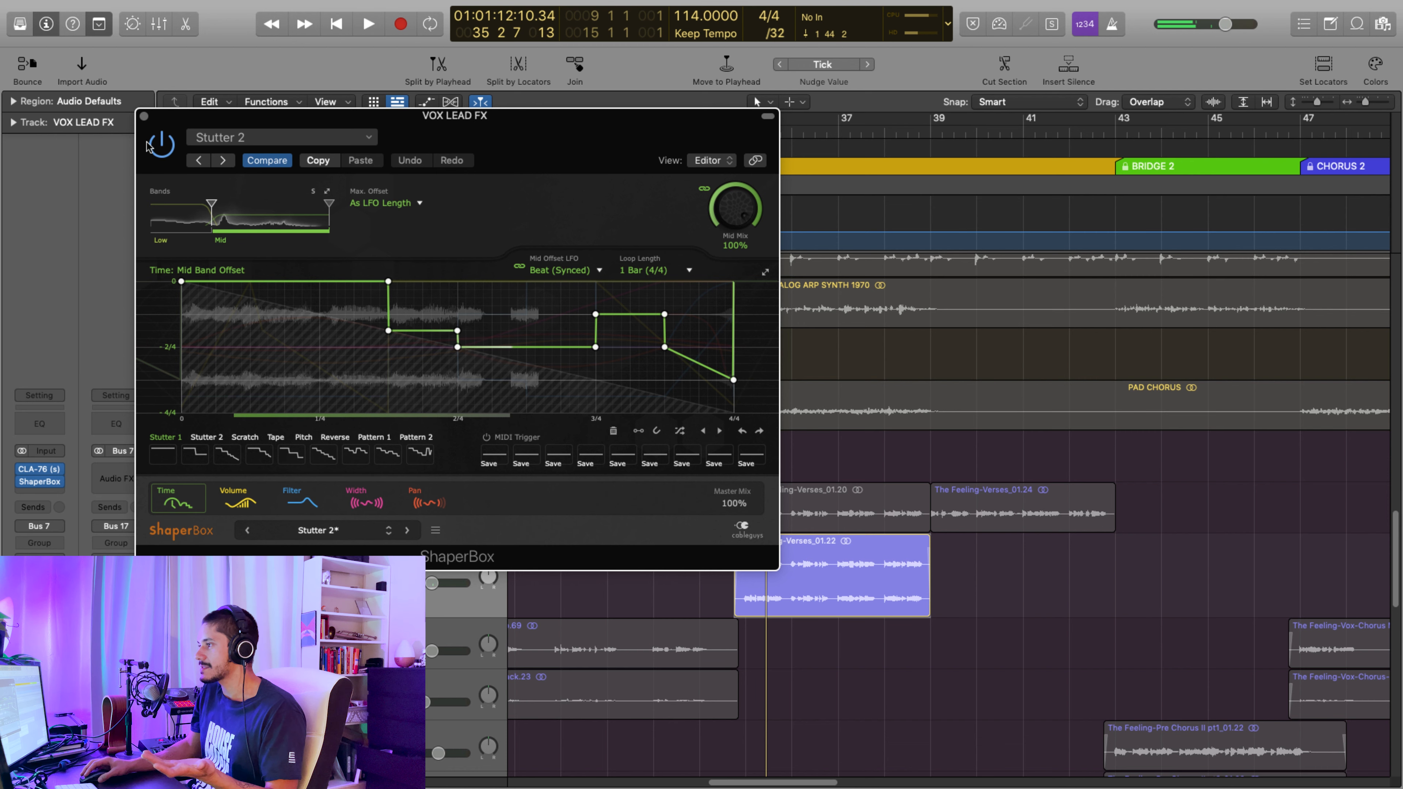
pyautogui.click(145, 118)
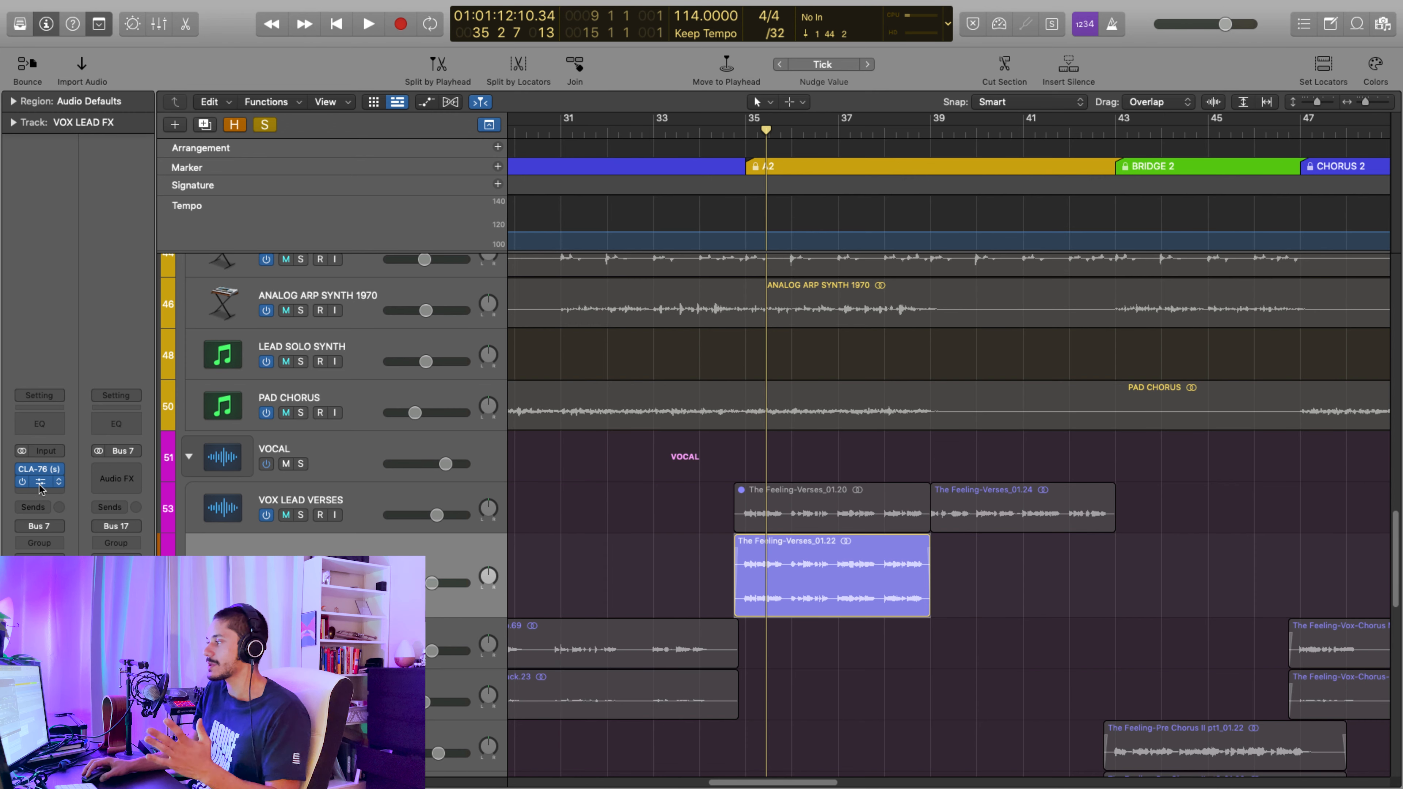
pyautogui.click(41, 483)
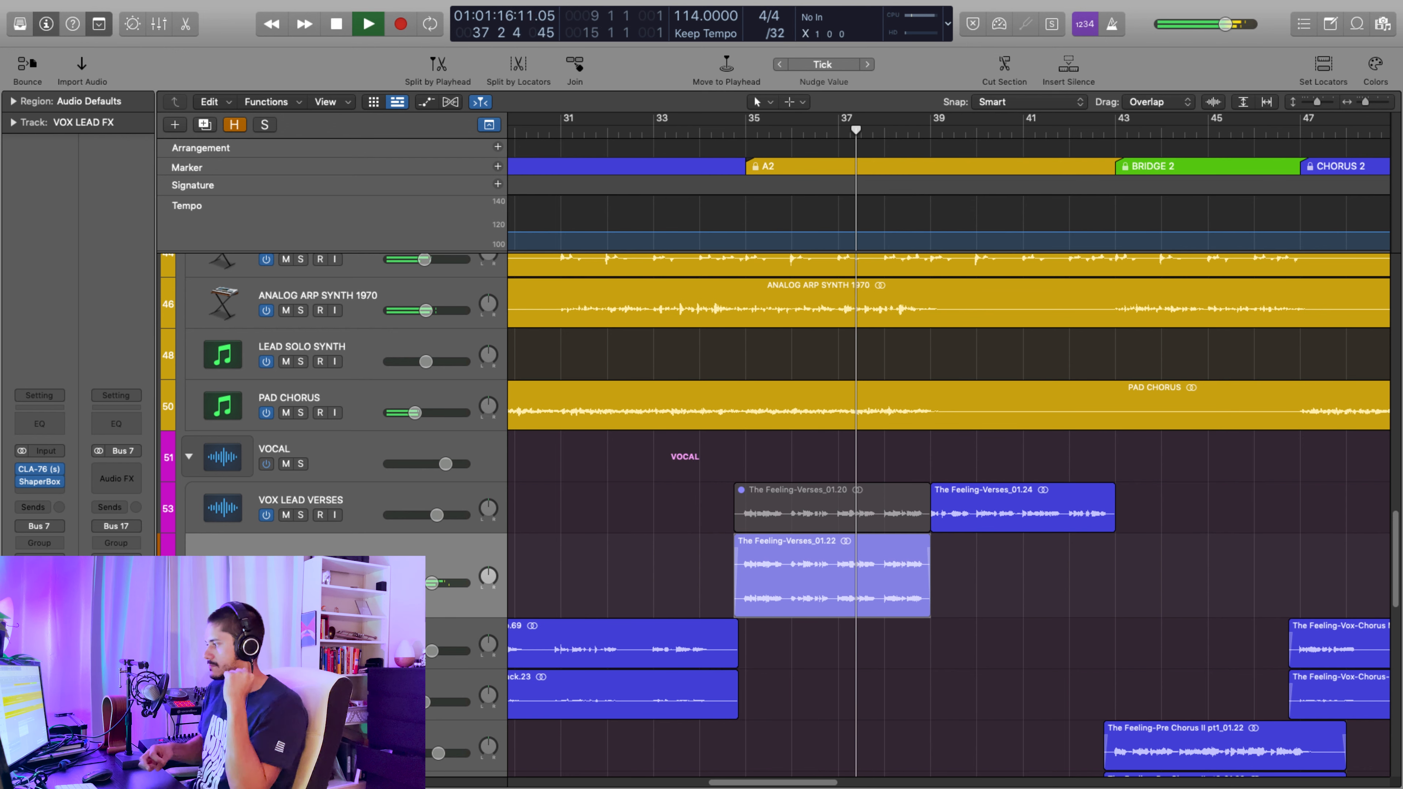
# Go to the FX tracks below the vocals and play the riser leading into section A2
pyautogui.scroll(-10, 939, 703)
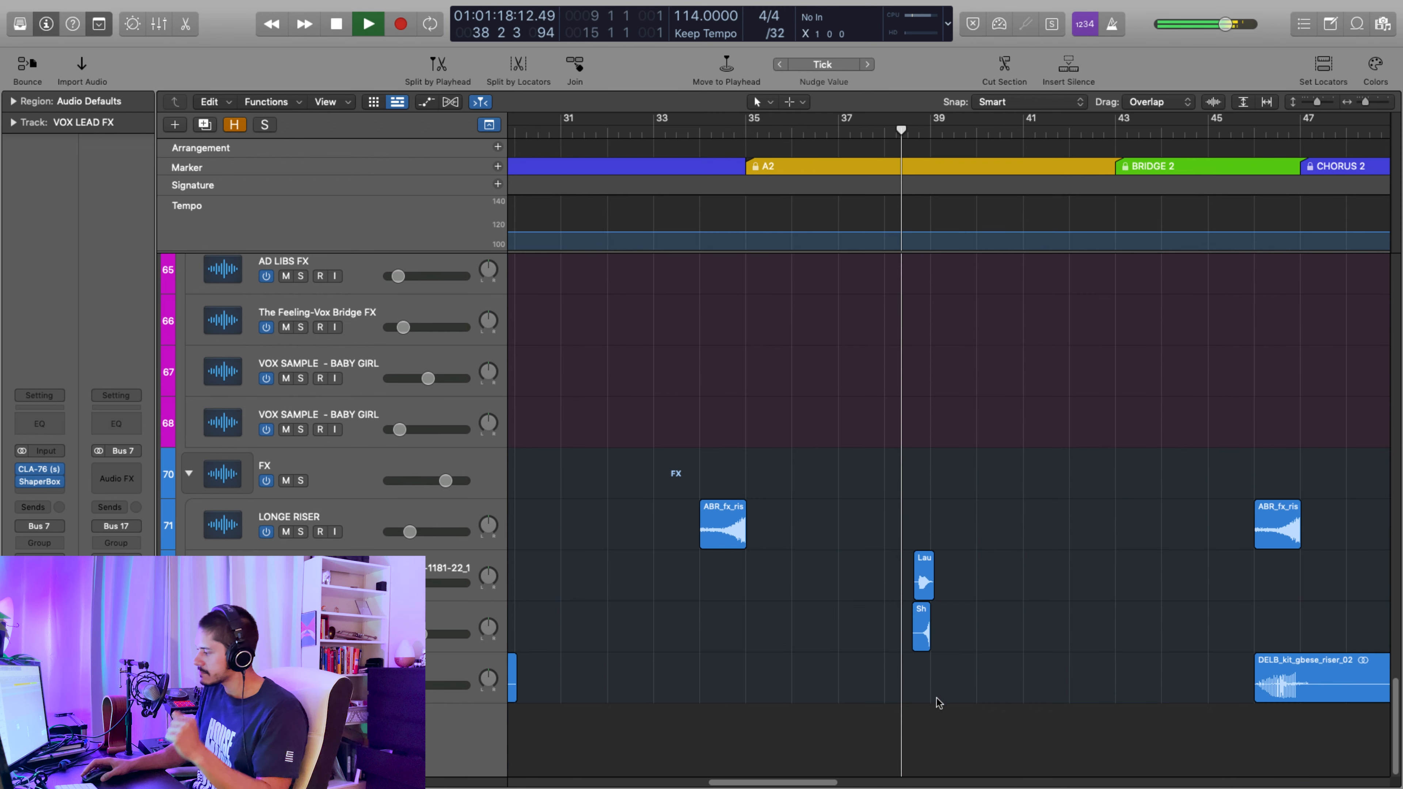
pyautogui.press('space')
pyautogui.press('space')
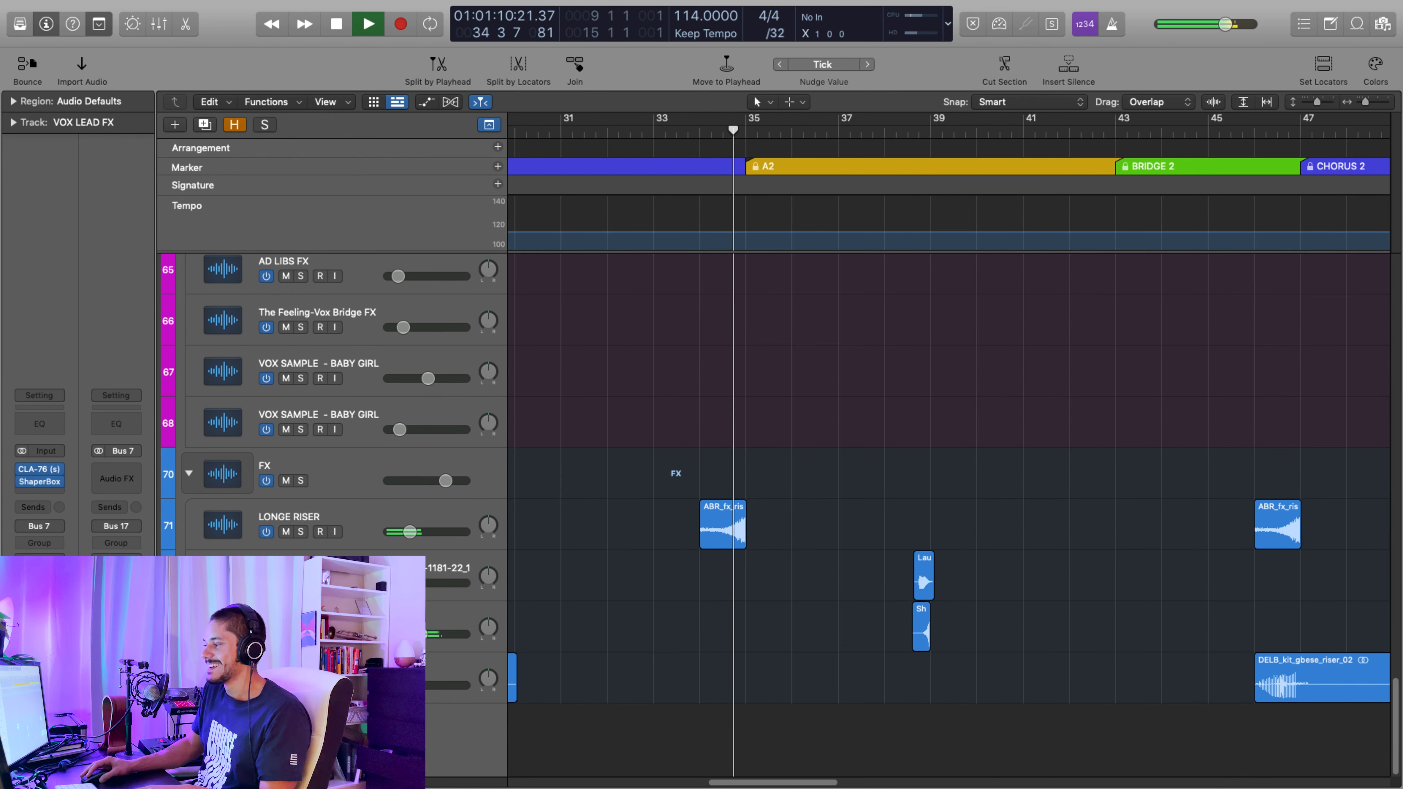
pyautogui.press('space')
# Select the Laughter_Wild_Female track and audition the laughter effect in the mix just before bar 39
pyautogui.click(354, 574)
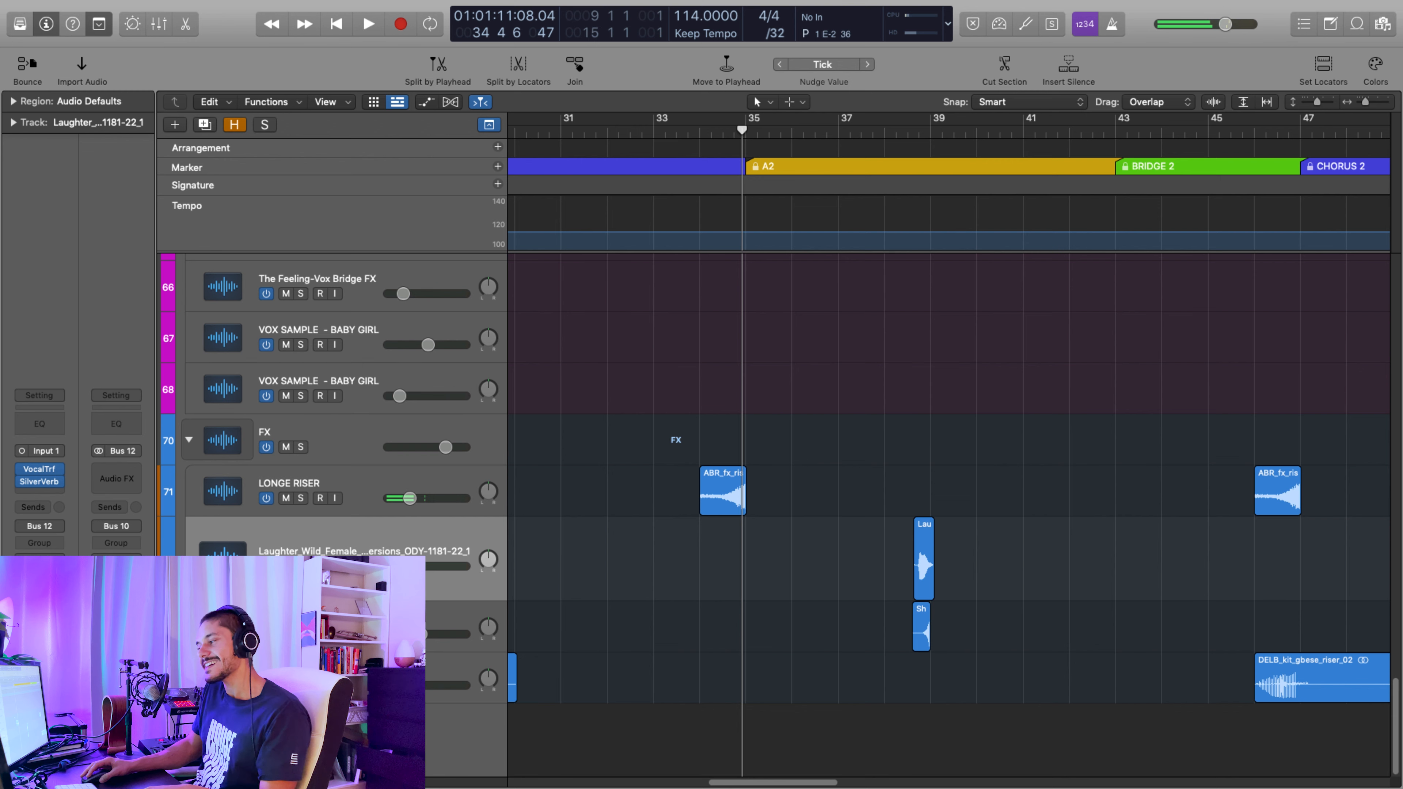
pyautogui.press('s')
pyautogui.hotkey('shift', 'Return')
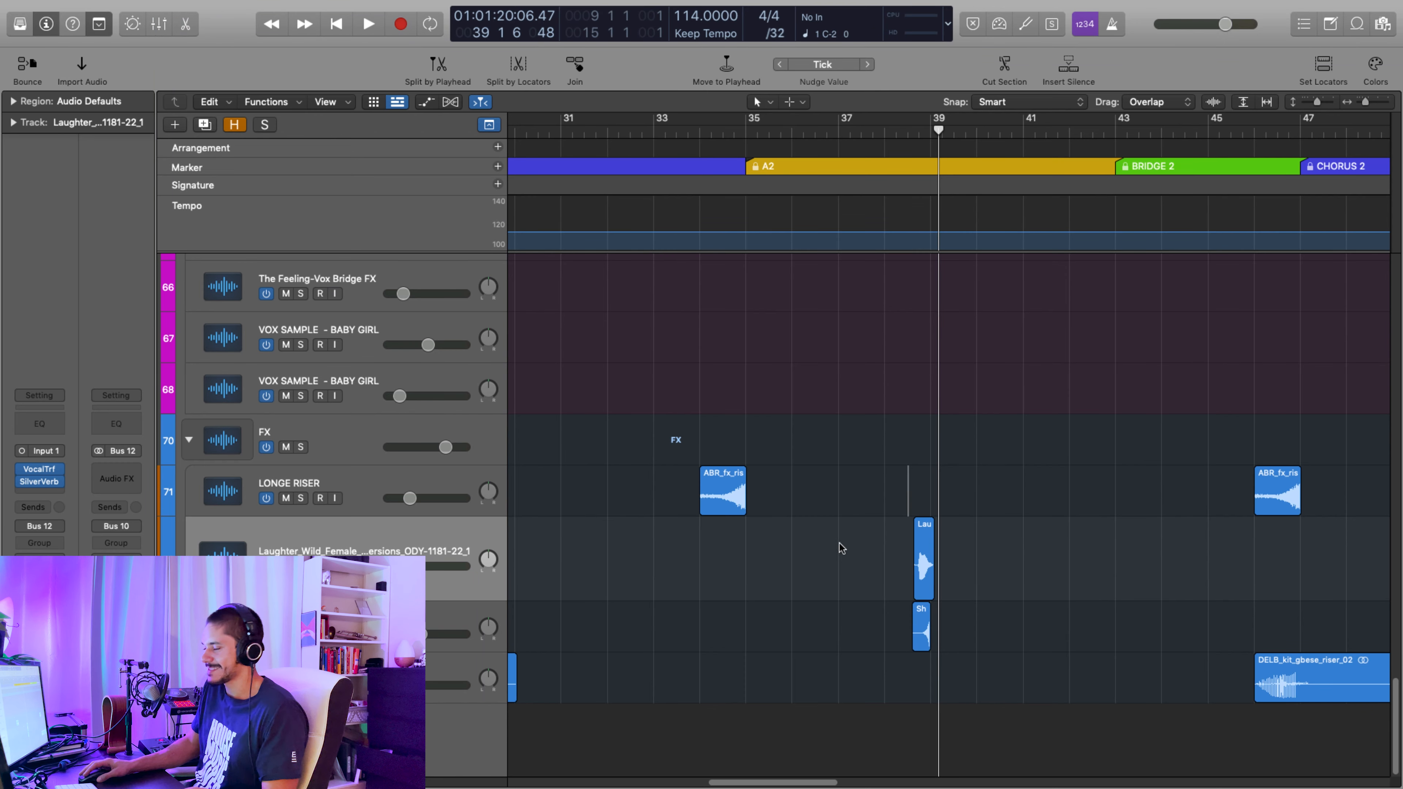
pyautogui.press('space')
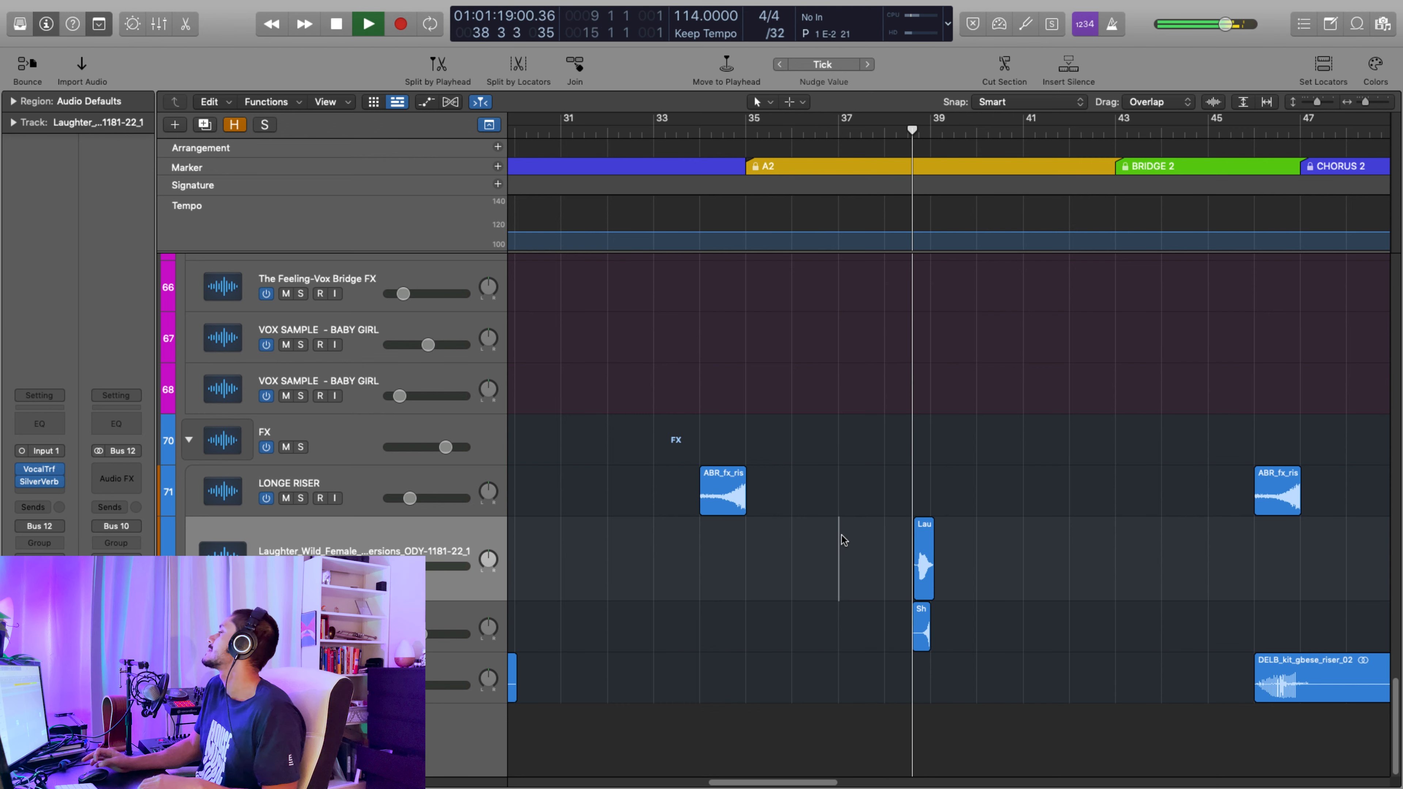
pyautogui.press('space')
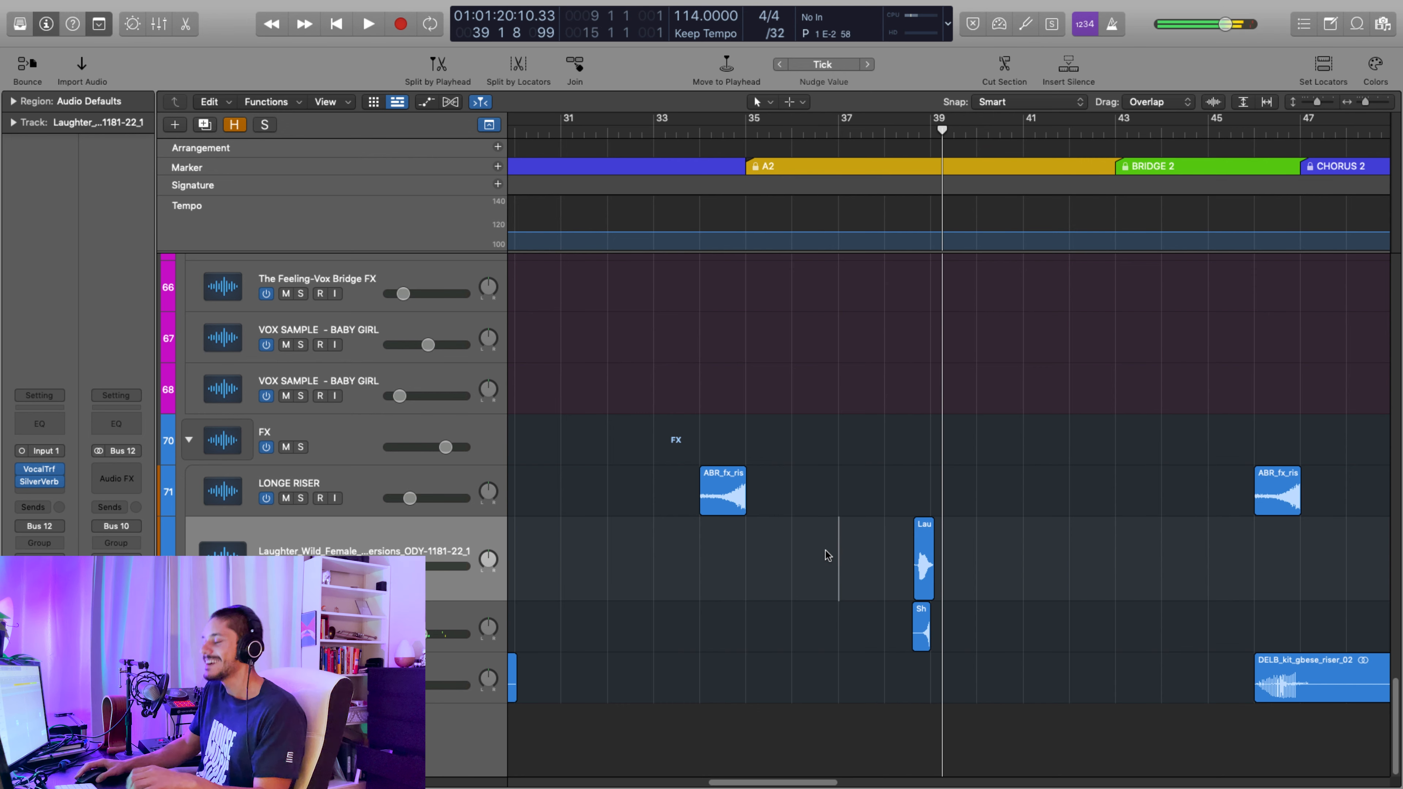
# Return to the bass tracks and set a cycle range over CHORUS 2 from bar 47 to bar 55
pyautogui.hscroll(10, 823, 431)
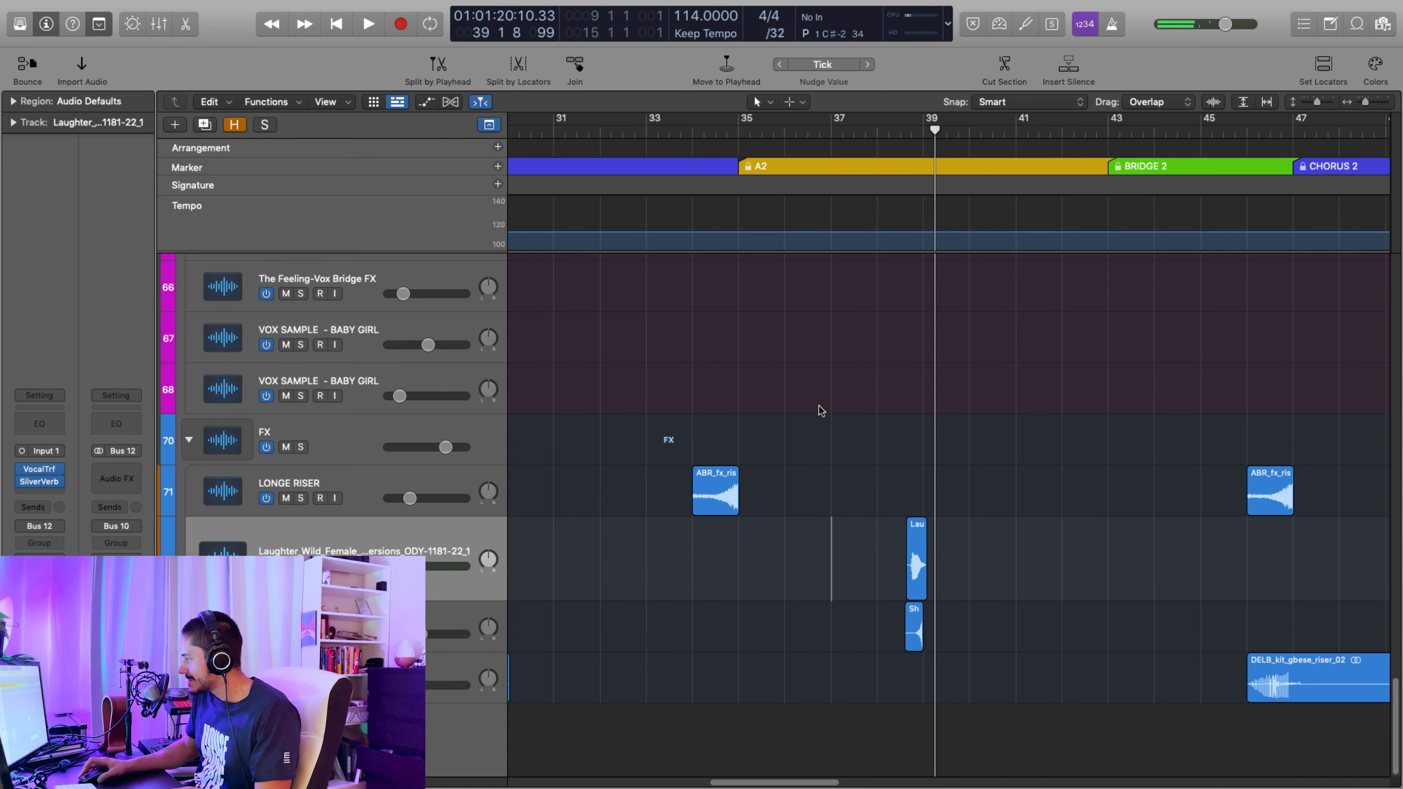
pyautogui.press('super+Left')
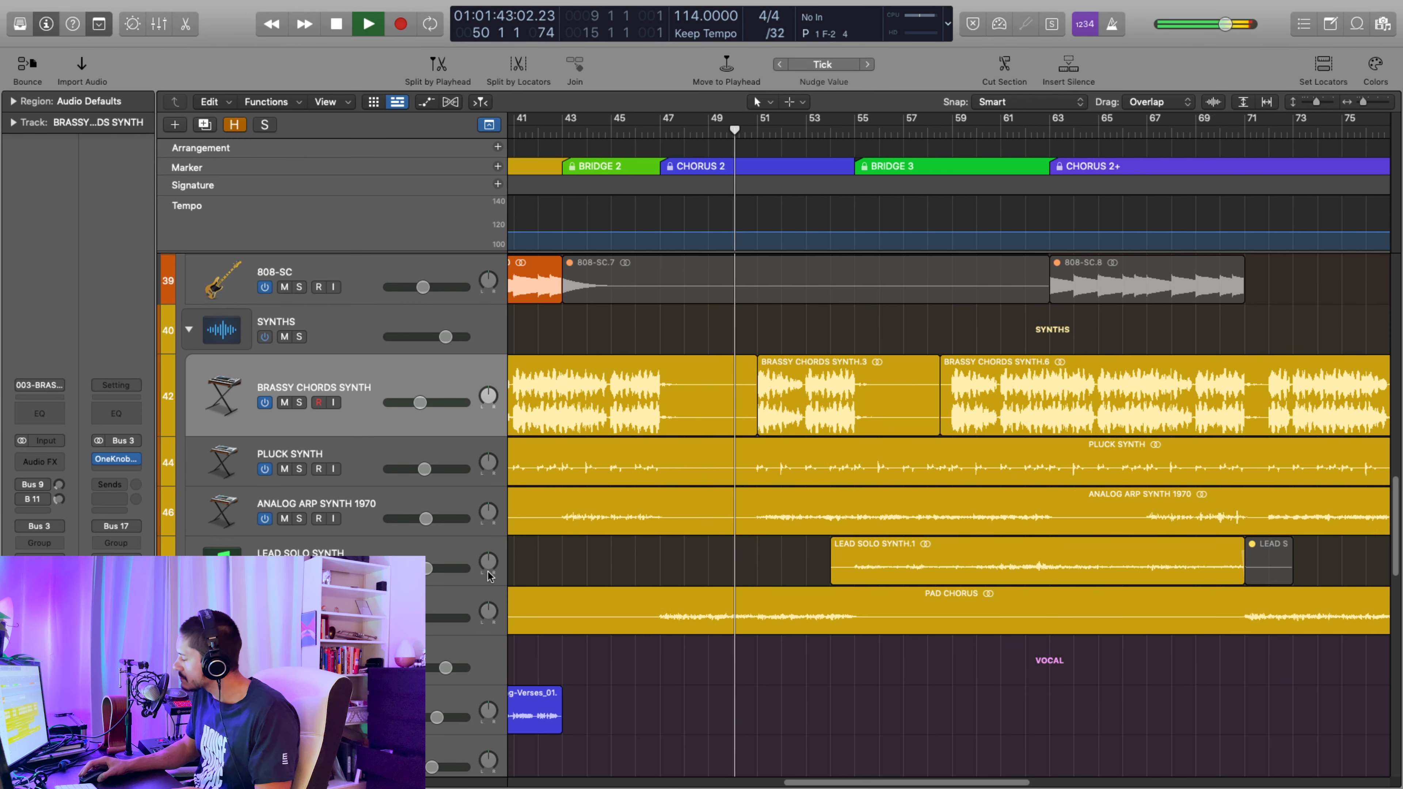
pyautogui.press('super+Left')
pyautogui.scroll(6, 615, 477)
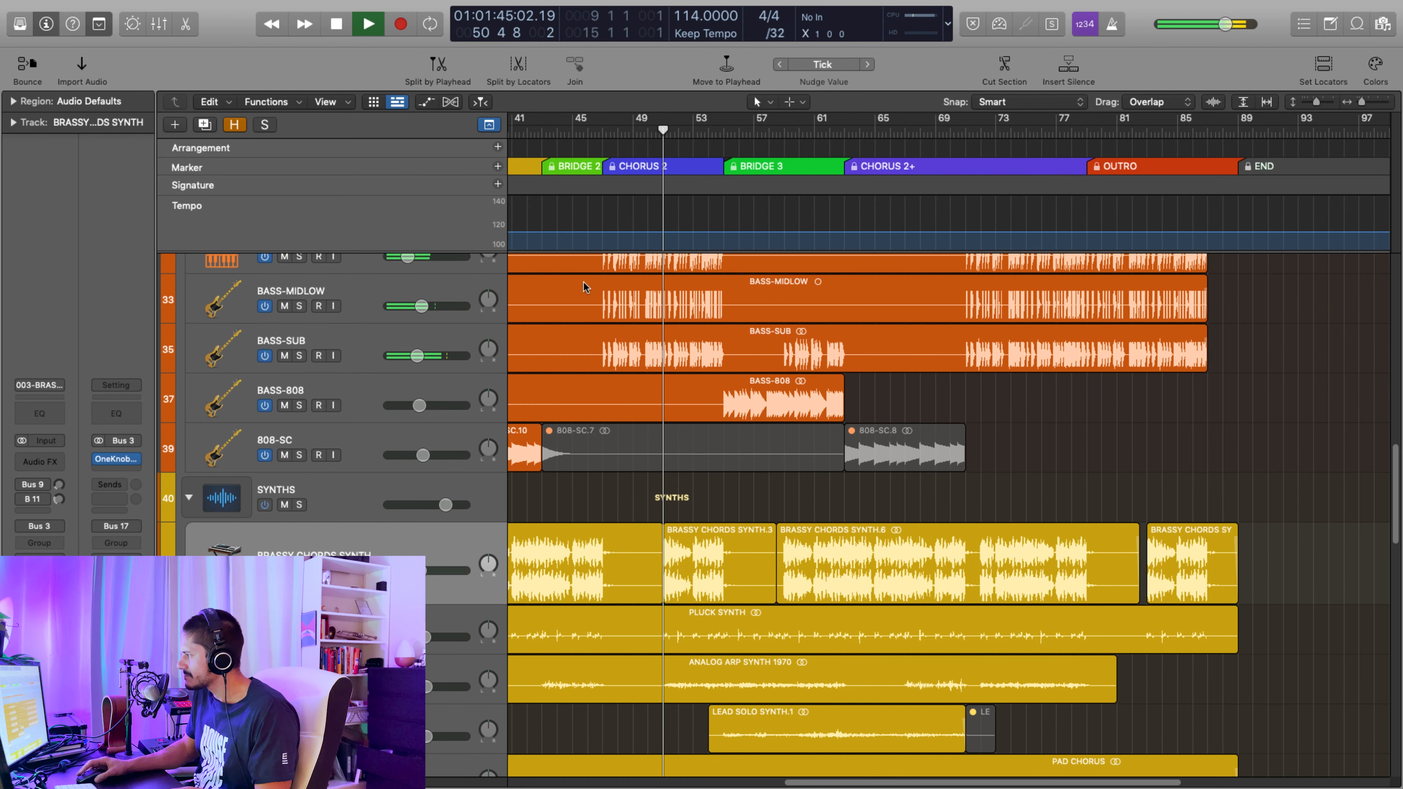
pyautogui.scroll(2, 551, 387)
pyautogui.press('space')
pyautogui.moveTo(604, 124); pyautogui.dragTo(723, 124)
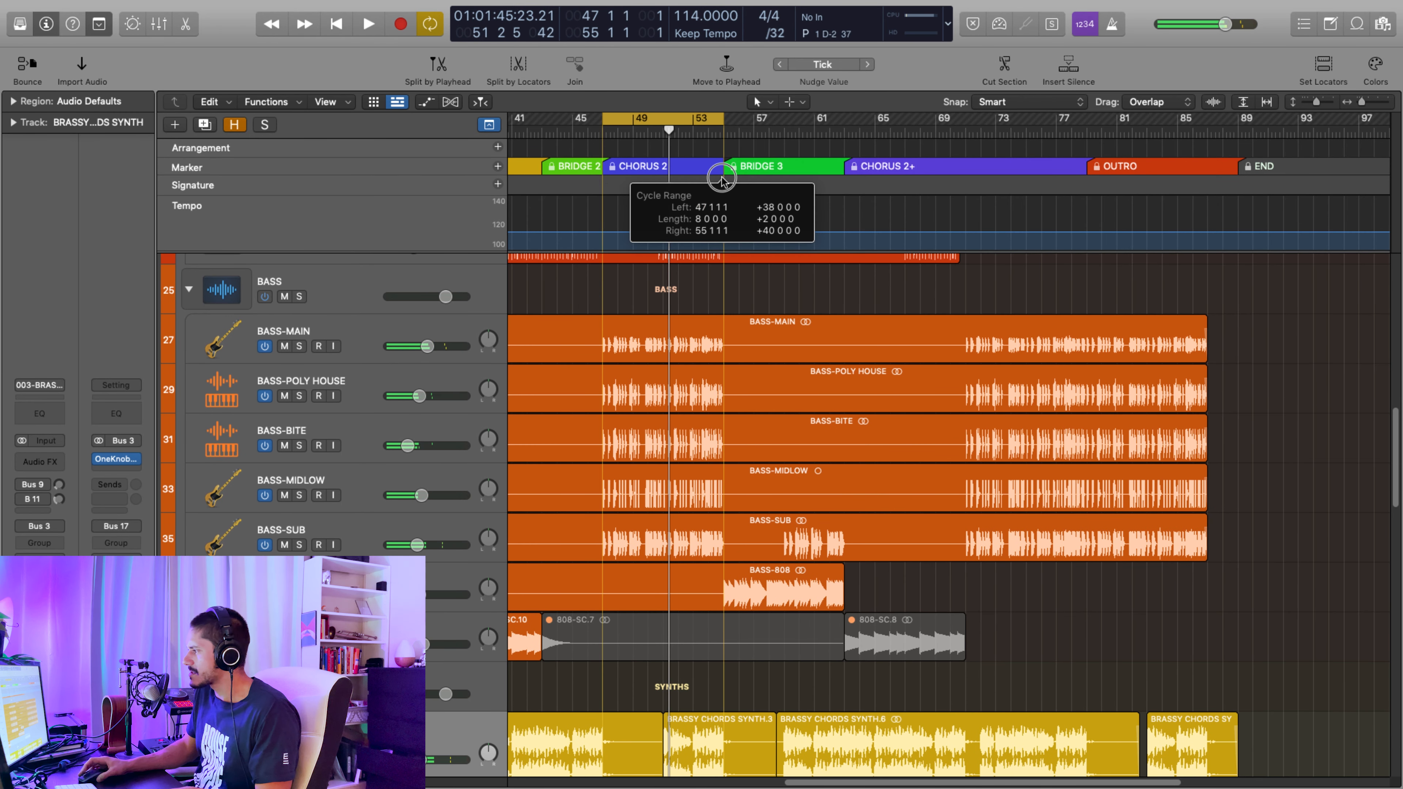
# Go through the bass layers one by one, from BASS-MAIN through BASS-POLY HOUSE, BASS-BITE and BASS-MIDLOW to BASS-SUB
pyautogui.scroll(2, 542, 429)
pyautogui.click(430, 435)
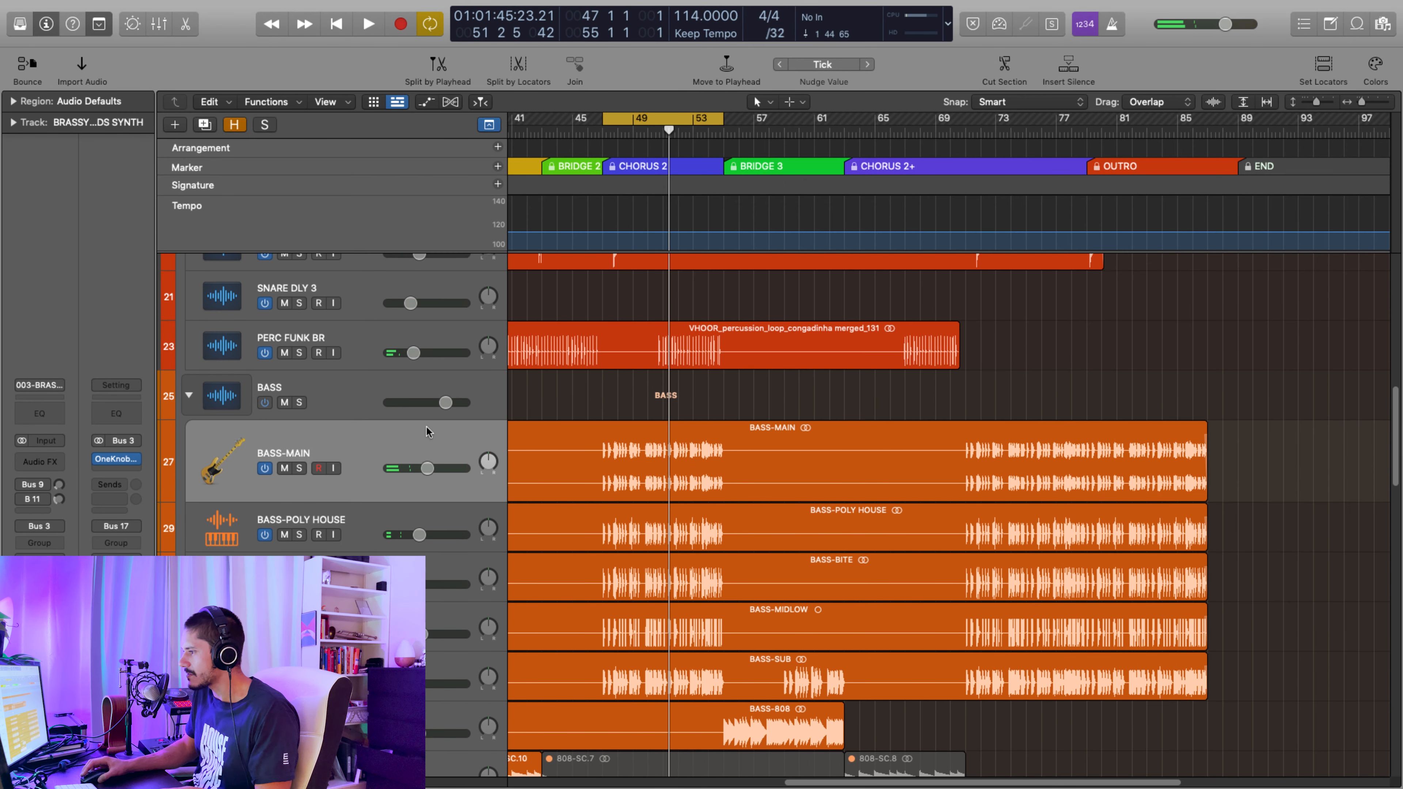
pyautogui.click(358, 523)
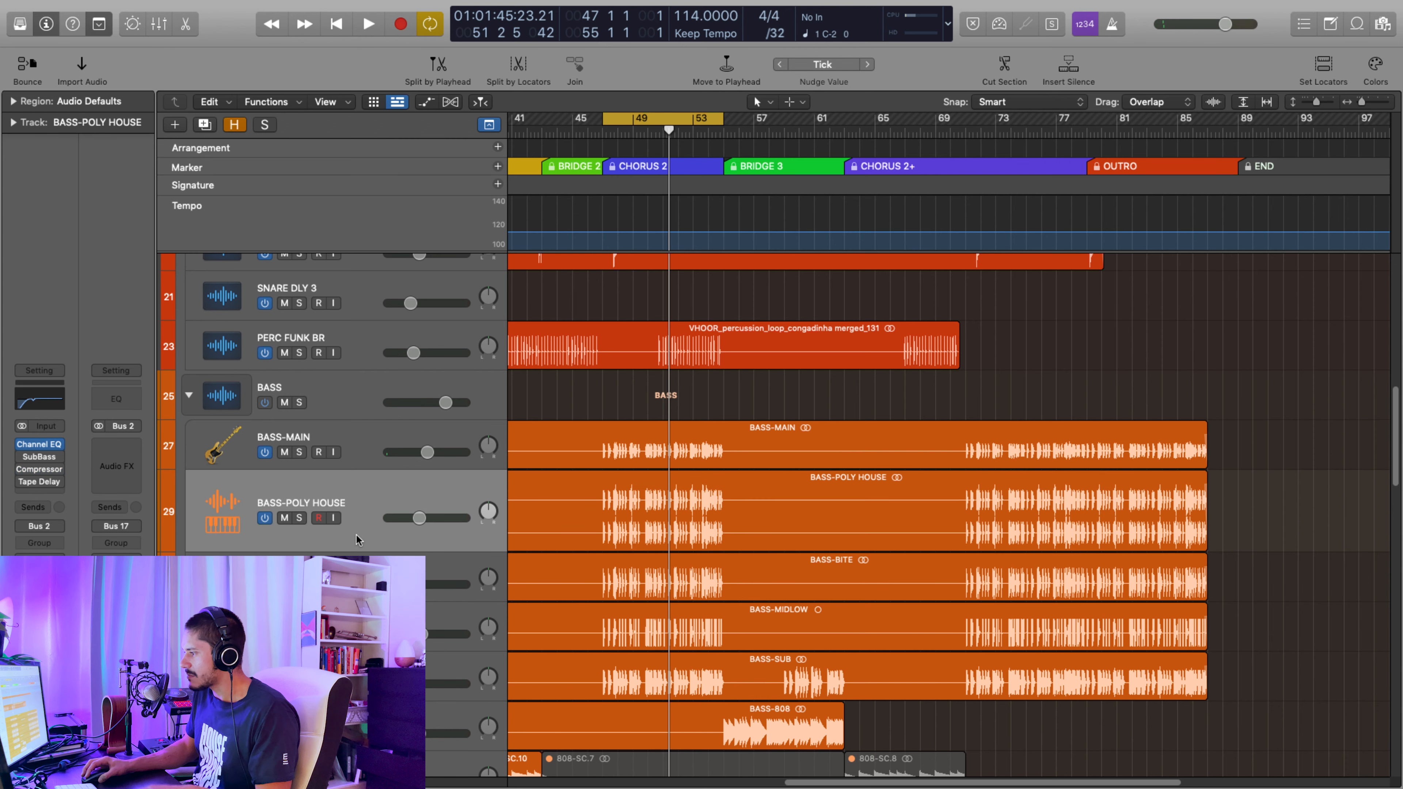
pyautogui.click(343, 565)
pyautogui.click(343, 620)
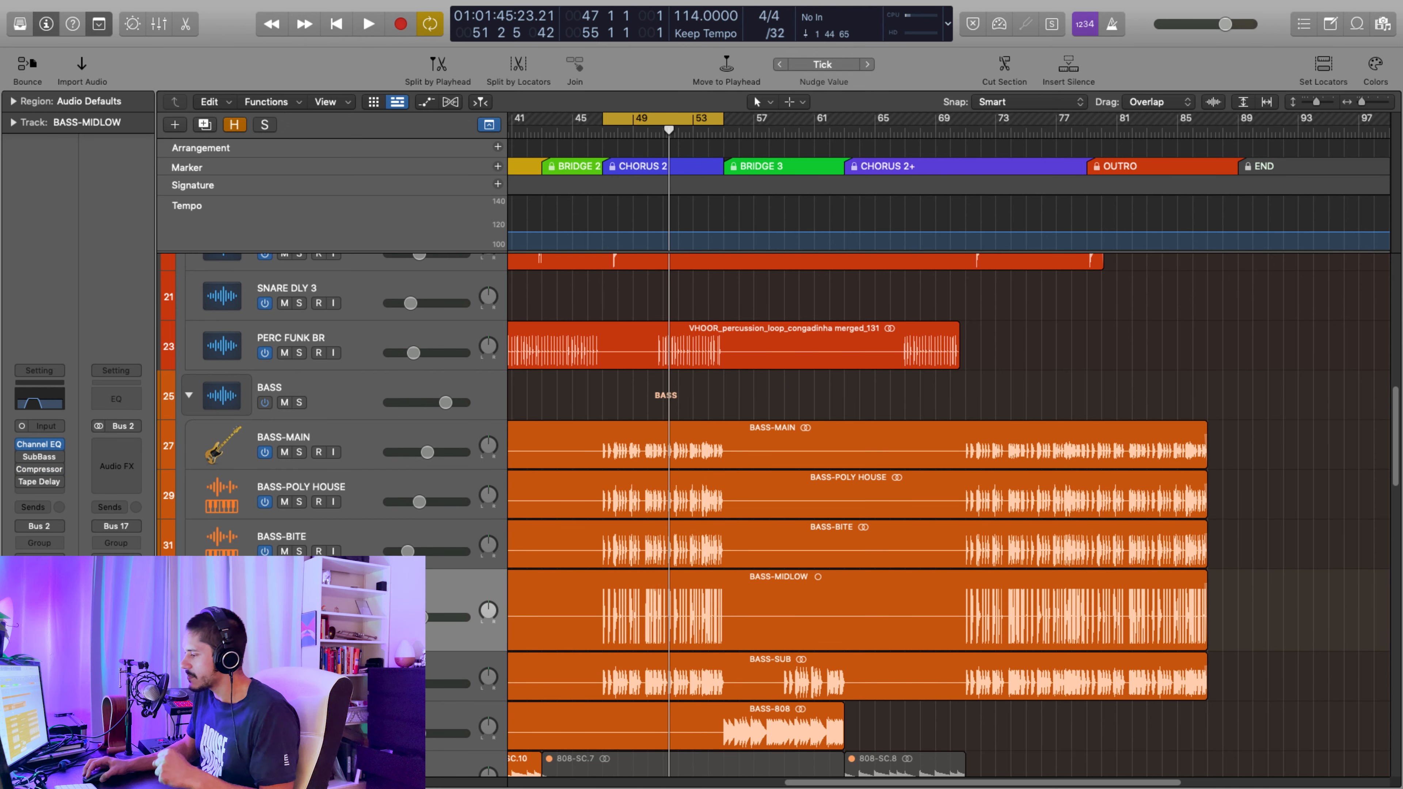
pyautogui.click(343, 676)
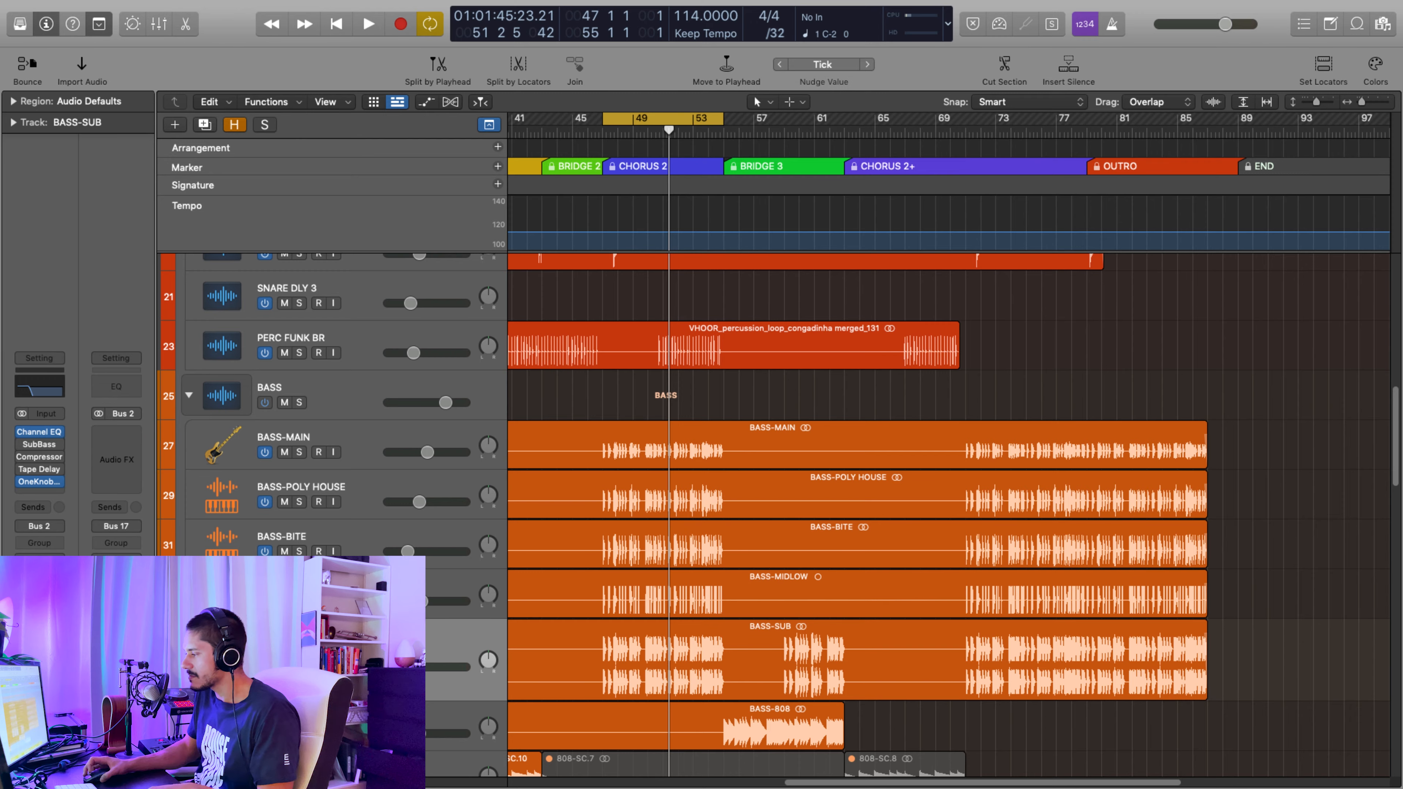
pyautogui.scroll(-3, 773, 514)
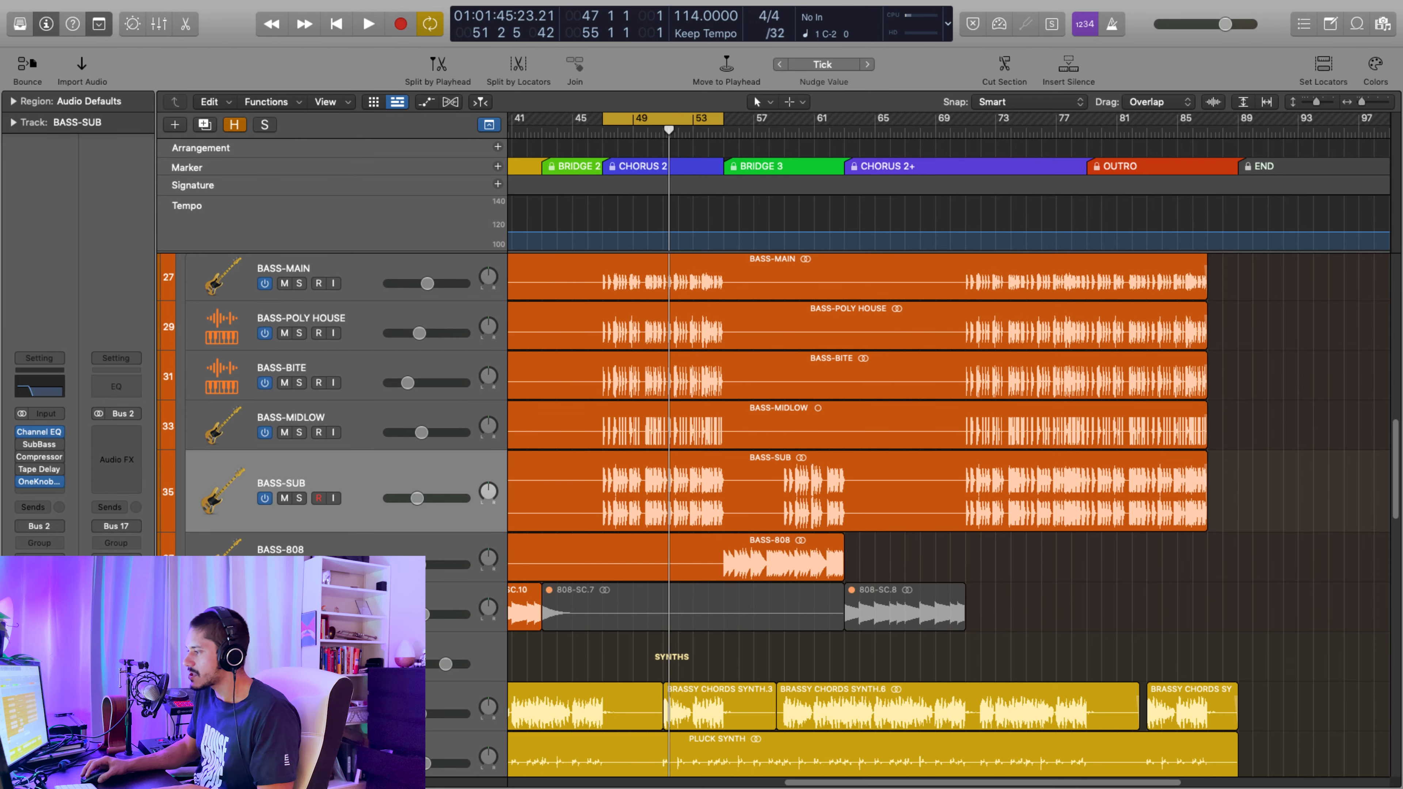
# Audition individual bass layers soloed at the start of CHORUS 2, ending with BASS-MAIN, and clear the solo
pyautogui.click(299, 499)
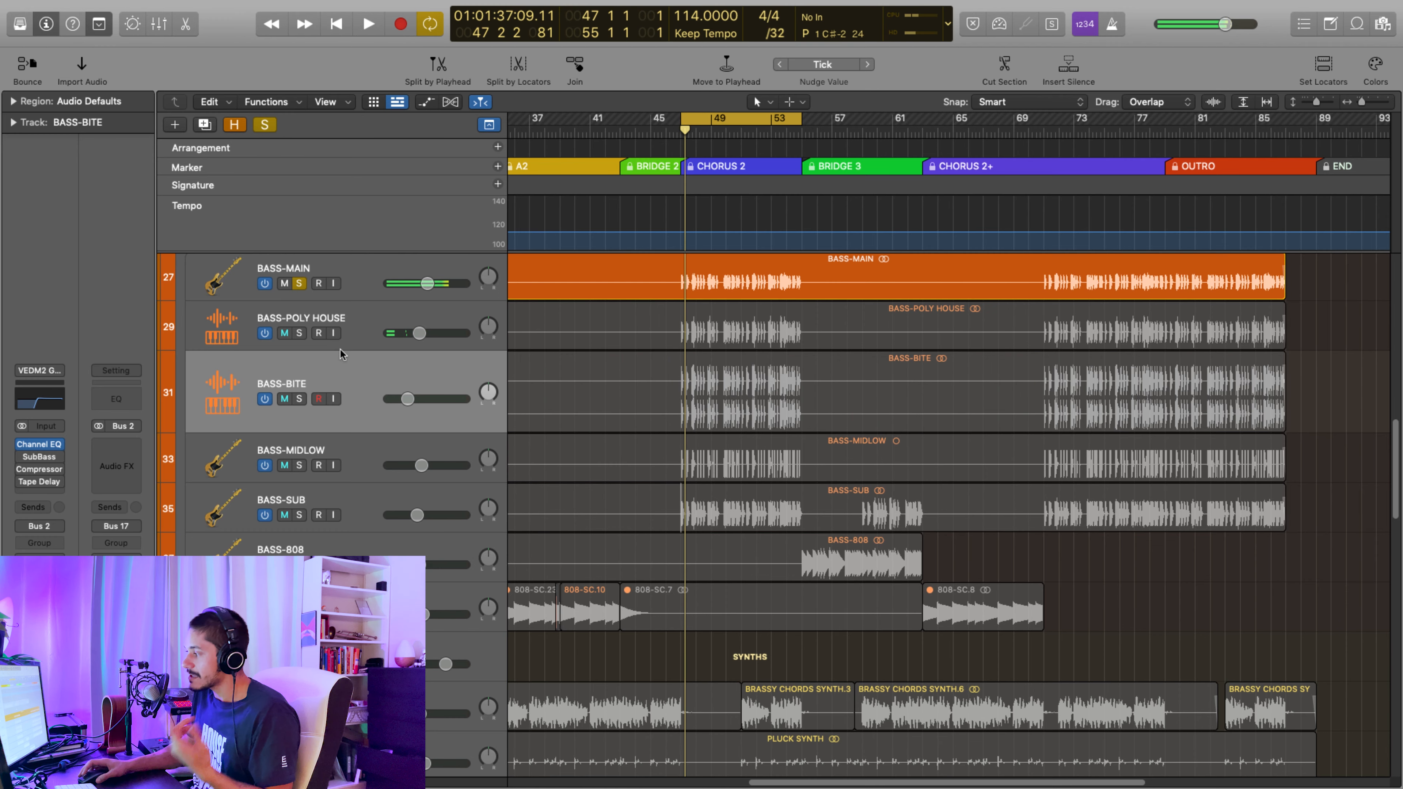
pyautogui.scroll(3, 340, 350)
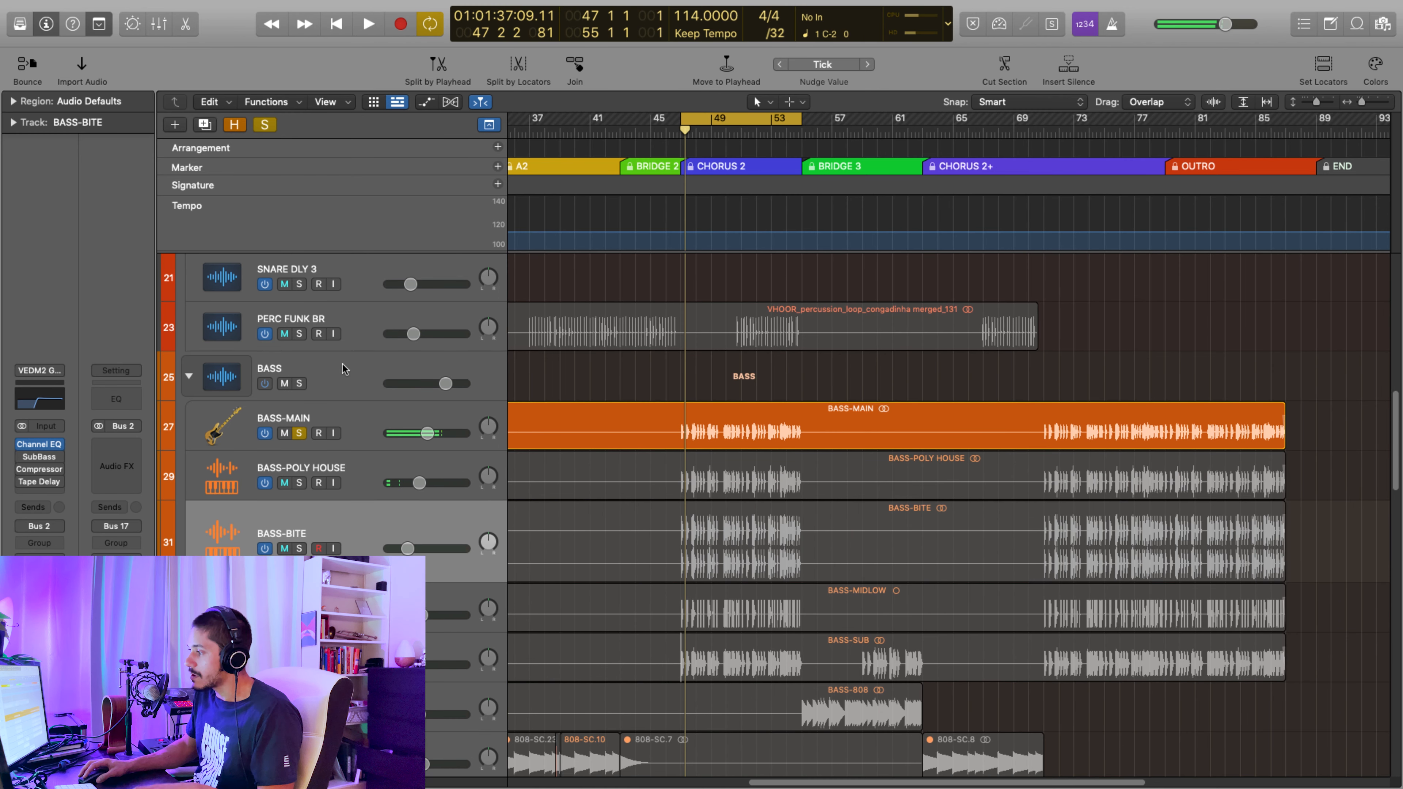
pyautogui.click(354, 433)
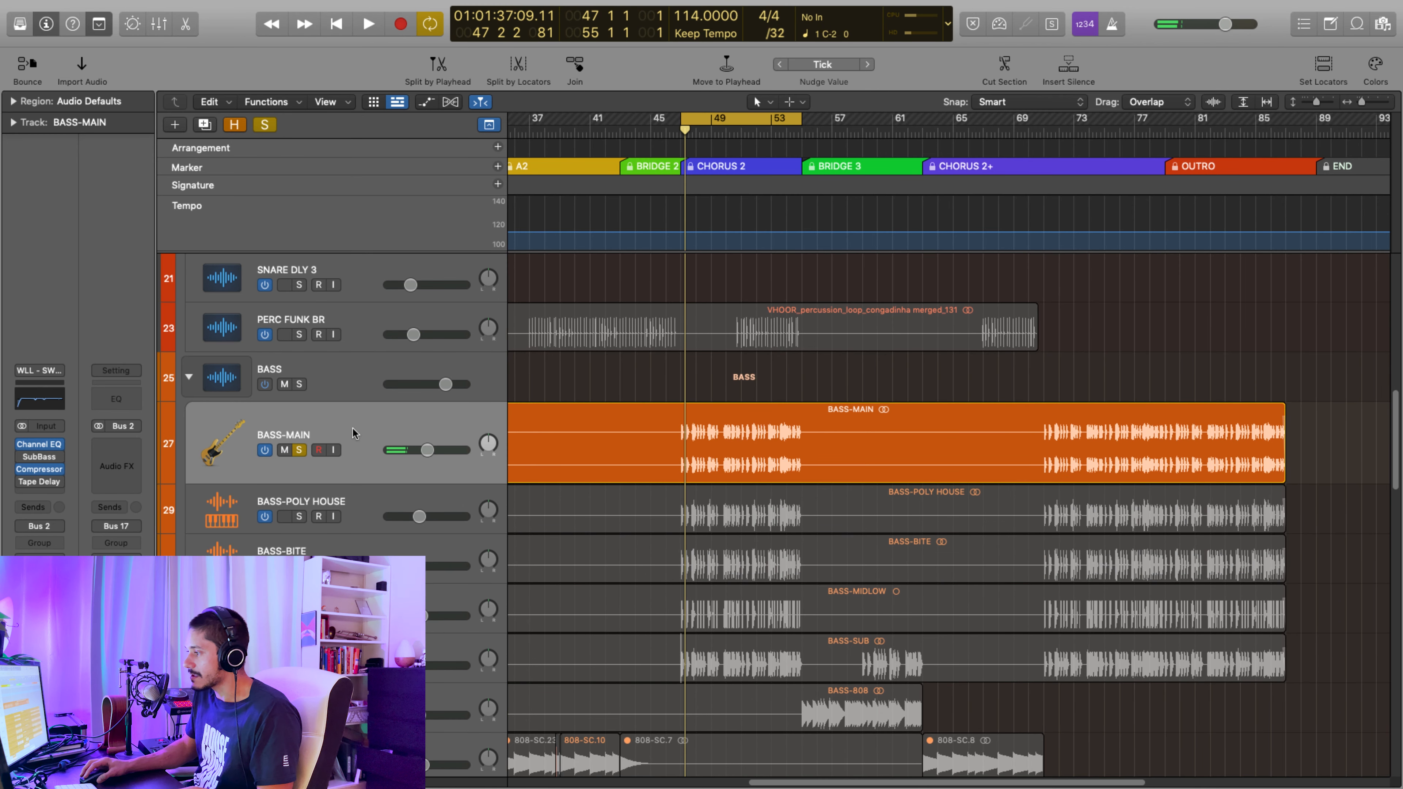
pyautogui.click(301, 450)
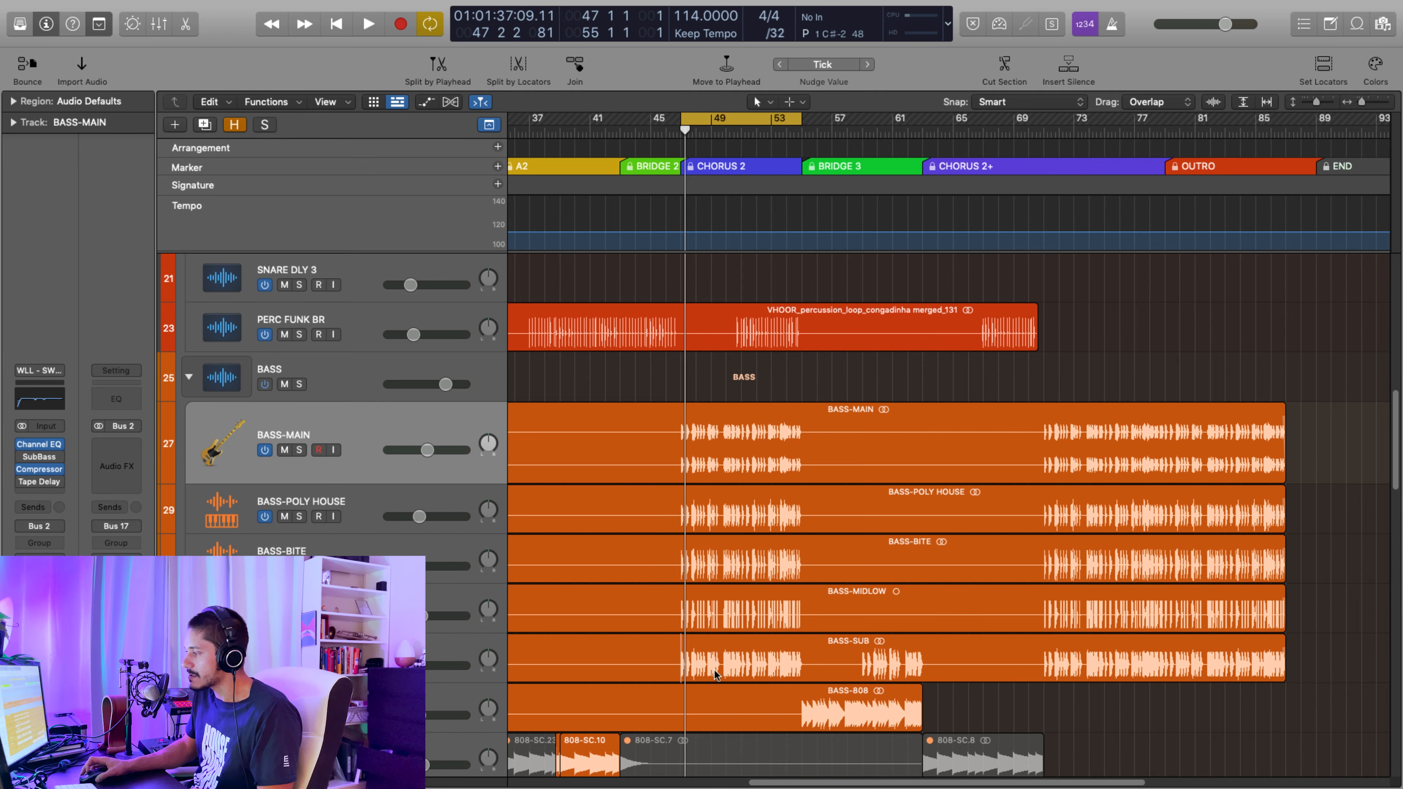
# Solo the bass layers from BASS-MAIN to BASS-SUB, leave BASS-808 out, and play them together in CHORUS 2
pyautogui.scroll(5, 682, 666)
pyautogui.scroll(-1, 498, 589)
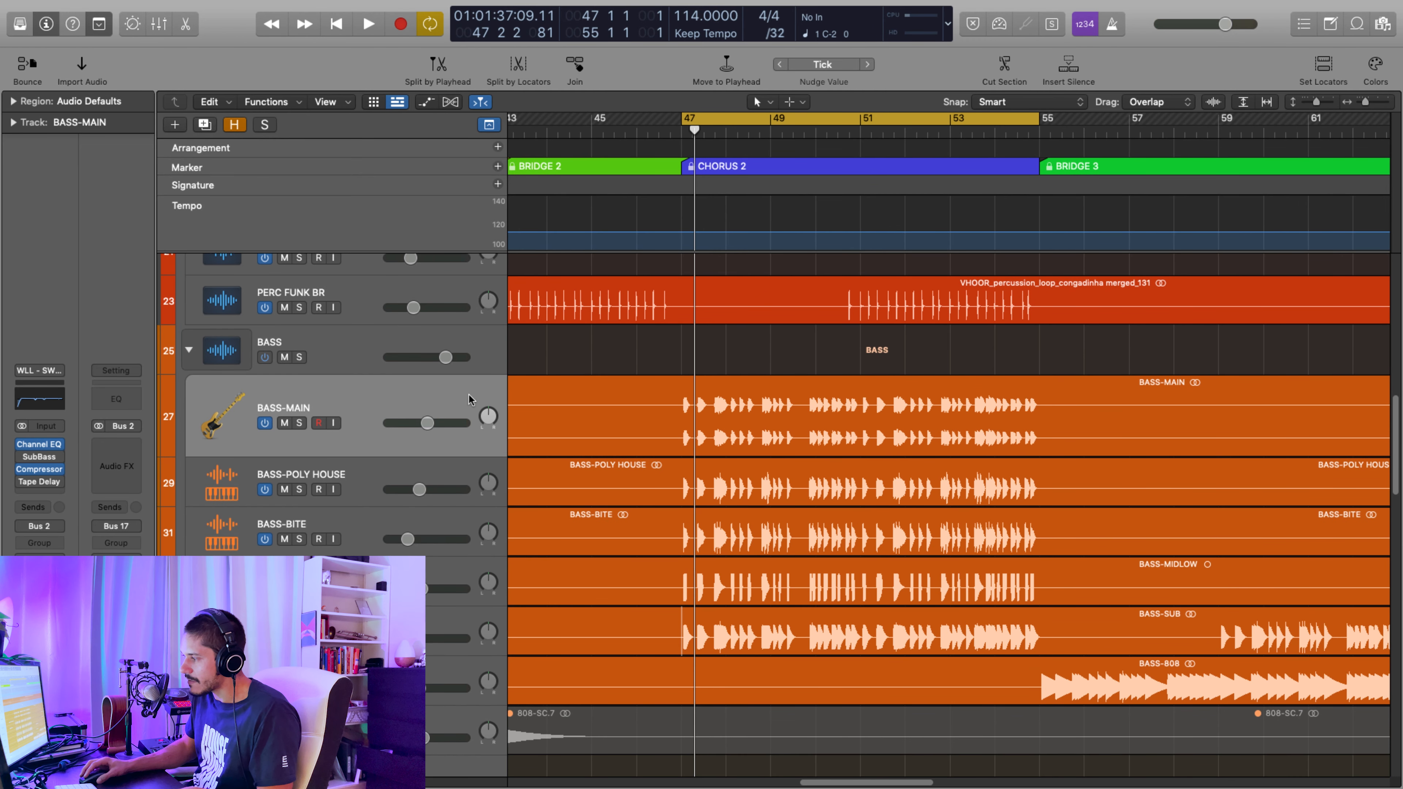
pyautogui.click(302, 422)
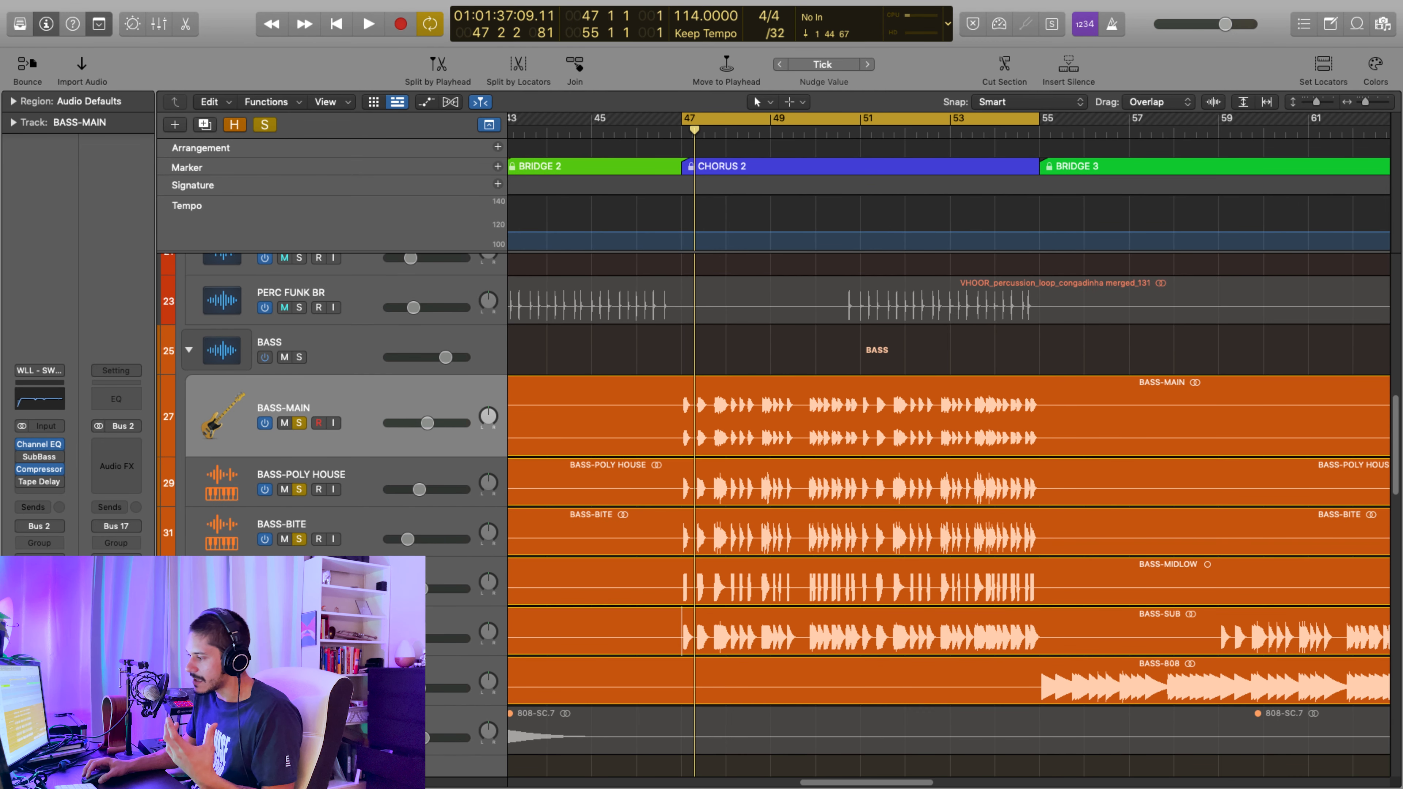
pyautogui.click(300, 688)
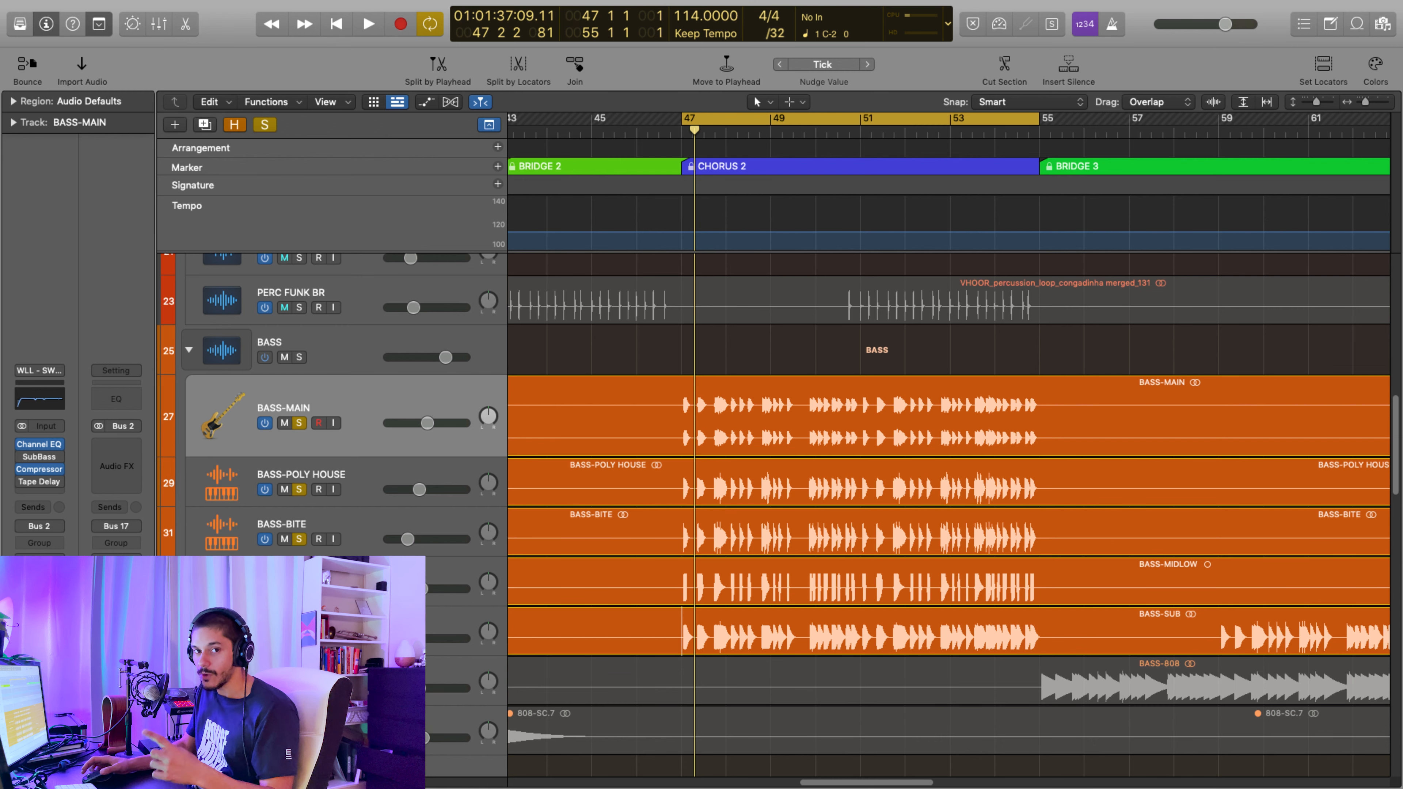
pyautogui.press('space')
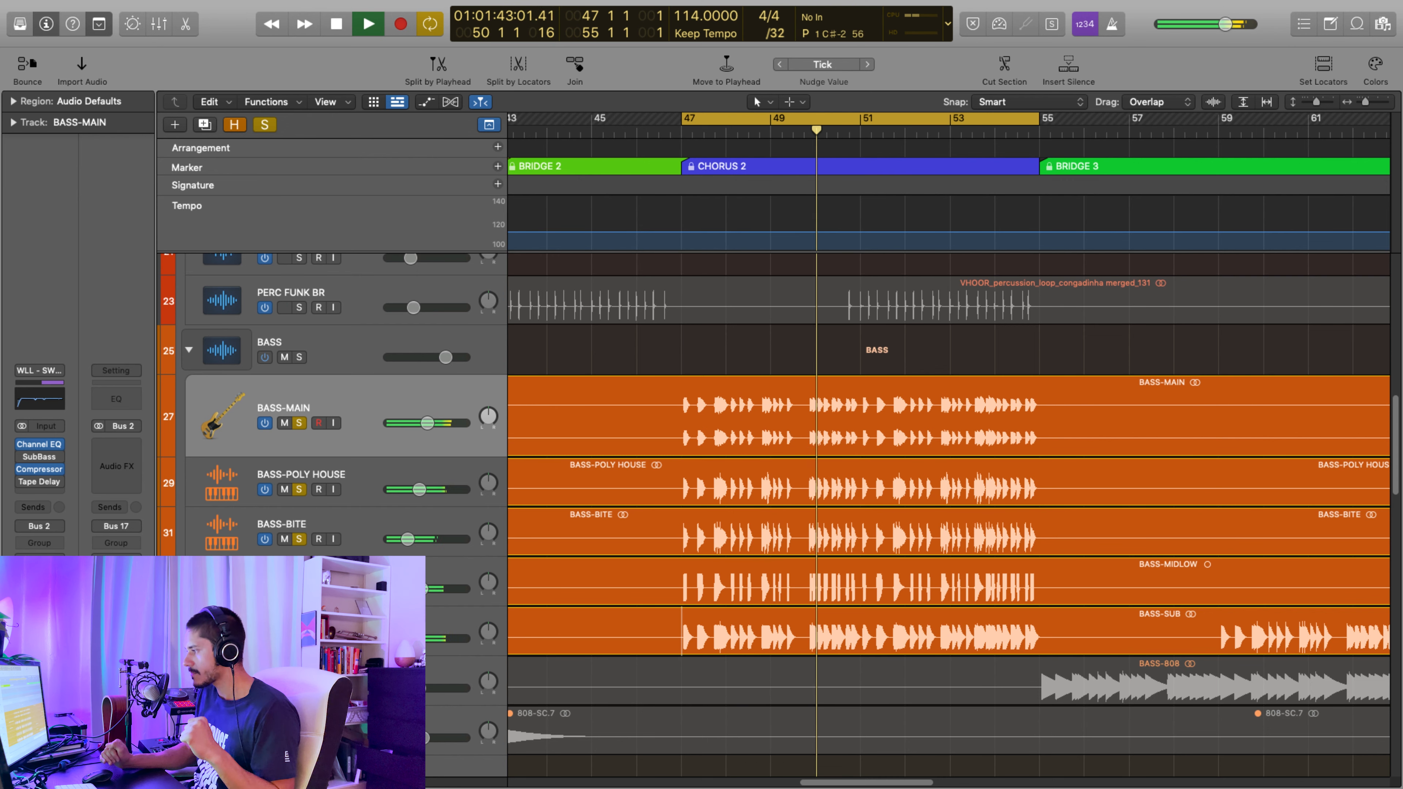
pyautogui.press('space')
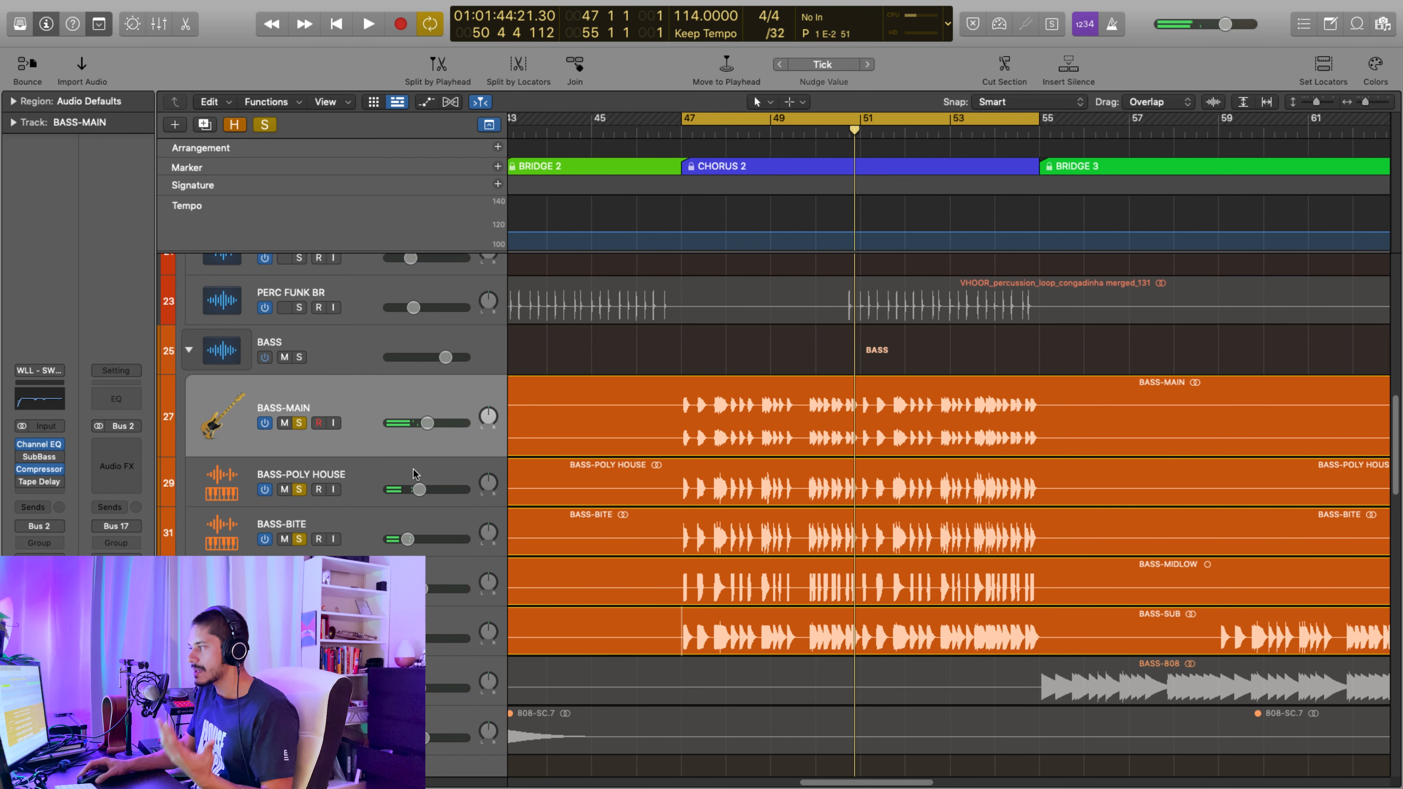
# Clear the bass solos, play CHORUS 2 in the full mix and turn off cycle mode
pyautogui.click(300, 423)
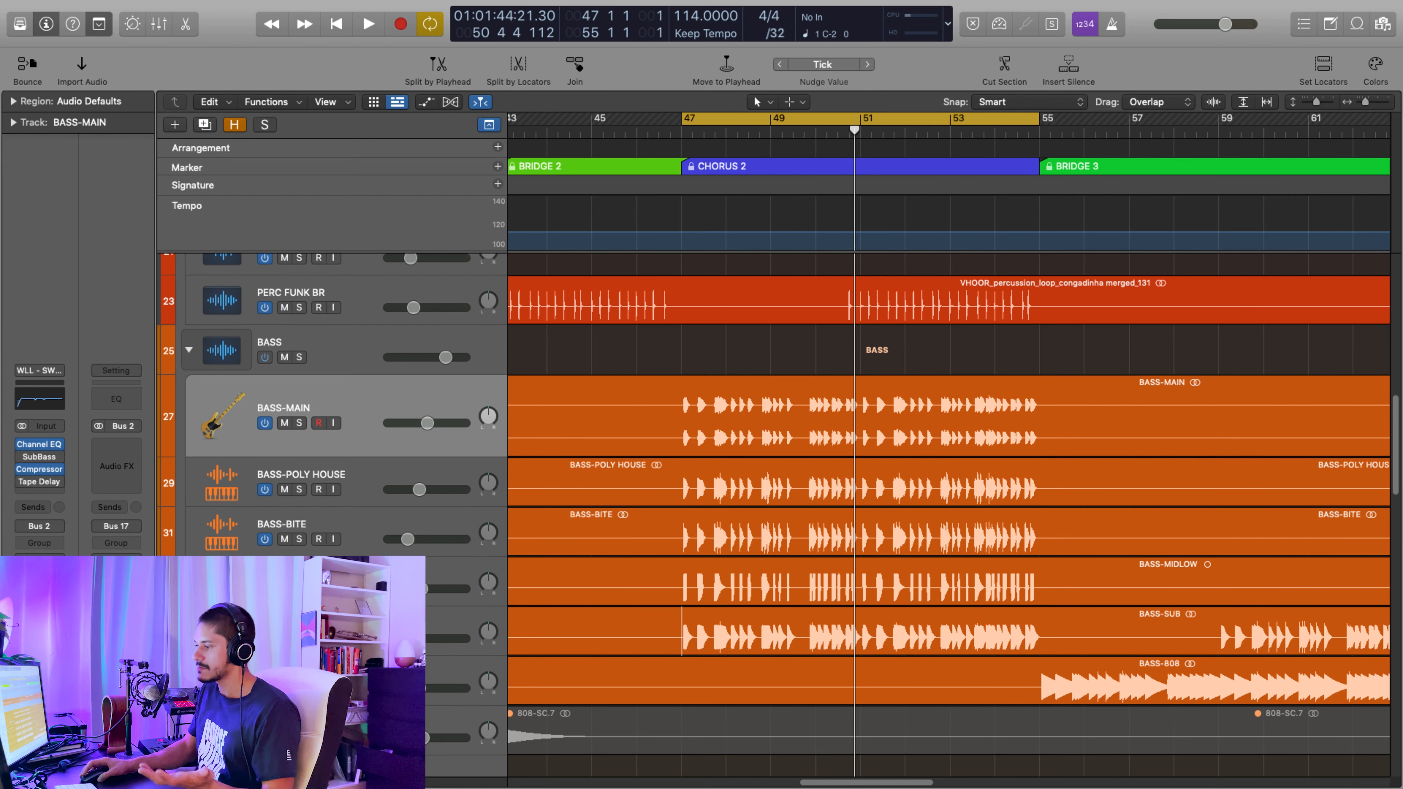
pyautogui.press('space')
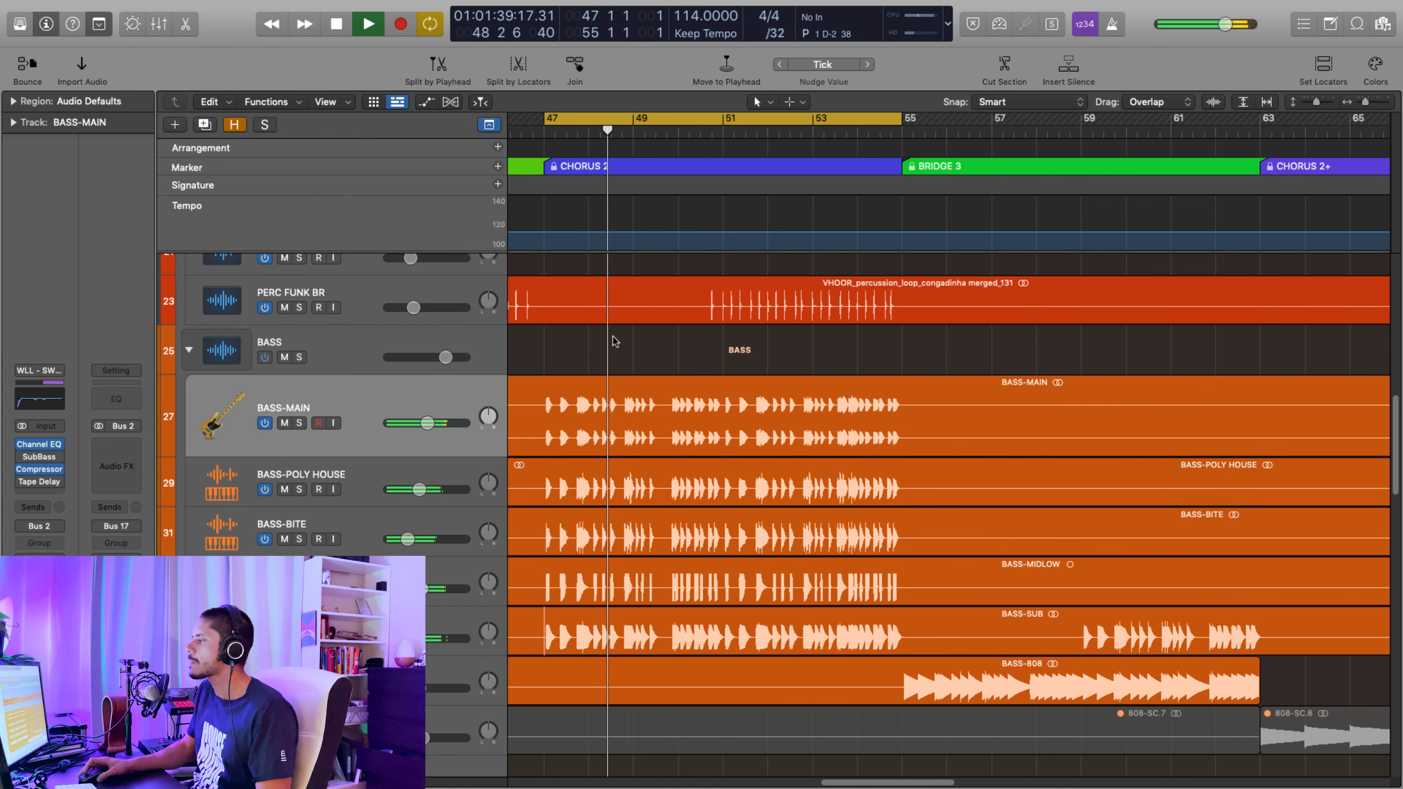
pyautogui.press('c')
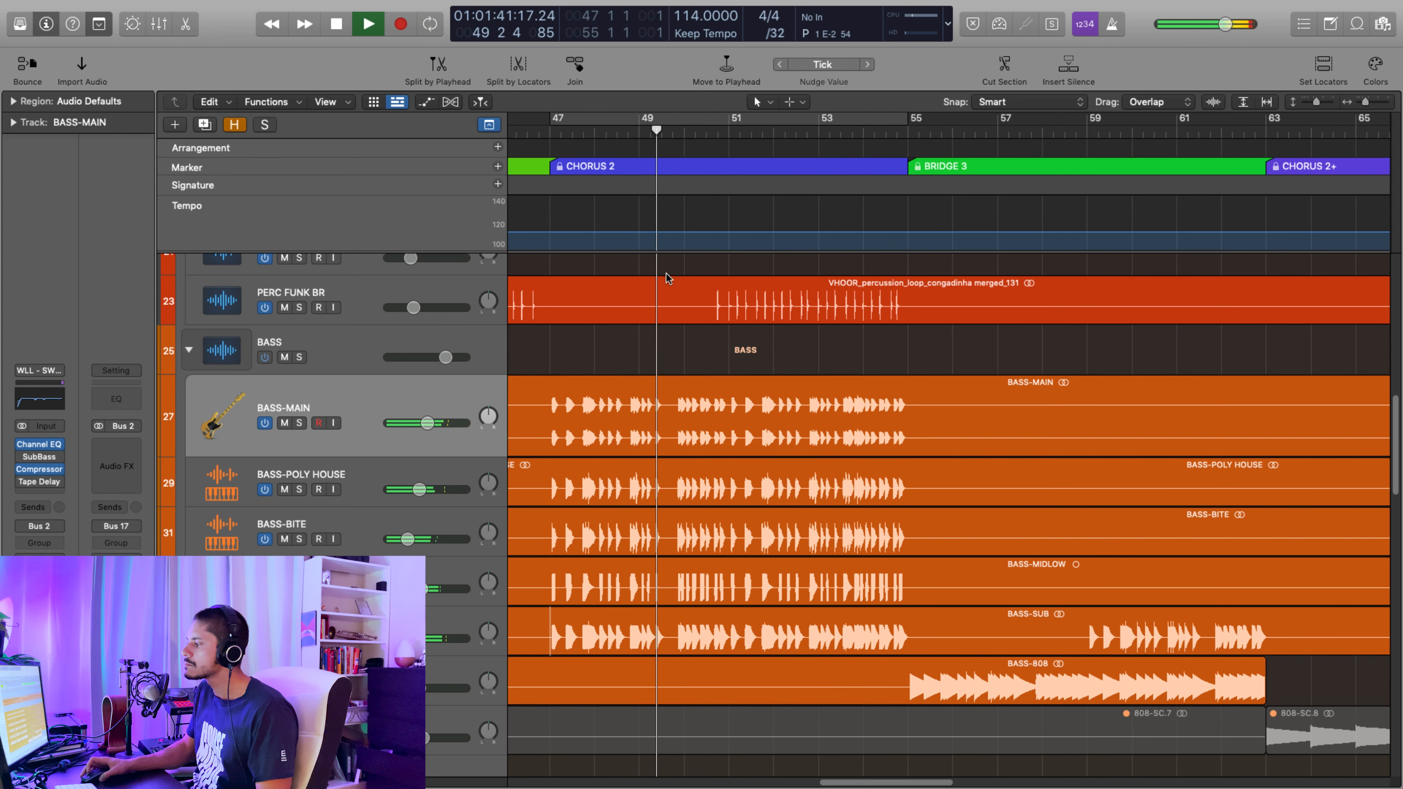
pyautogui.scroll(-5, 657, 372)
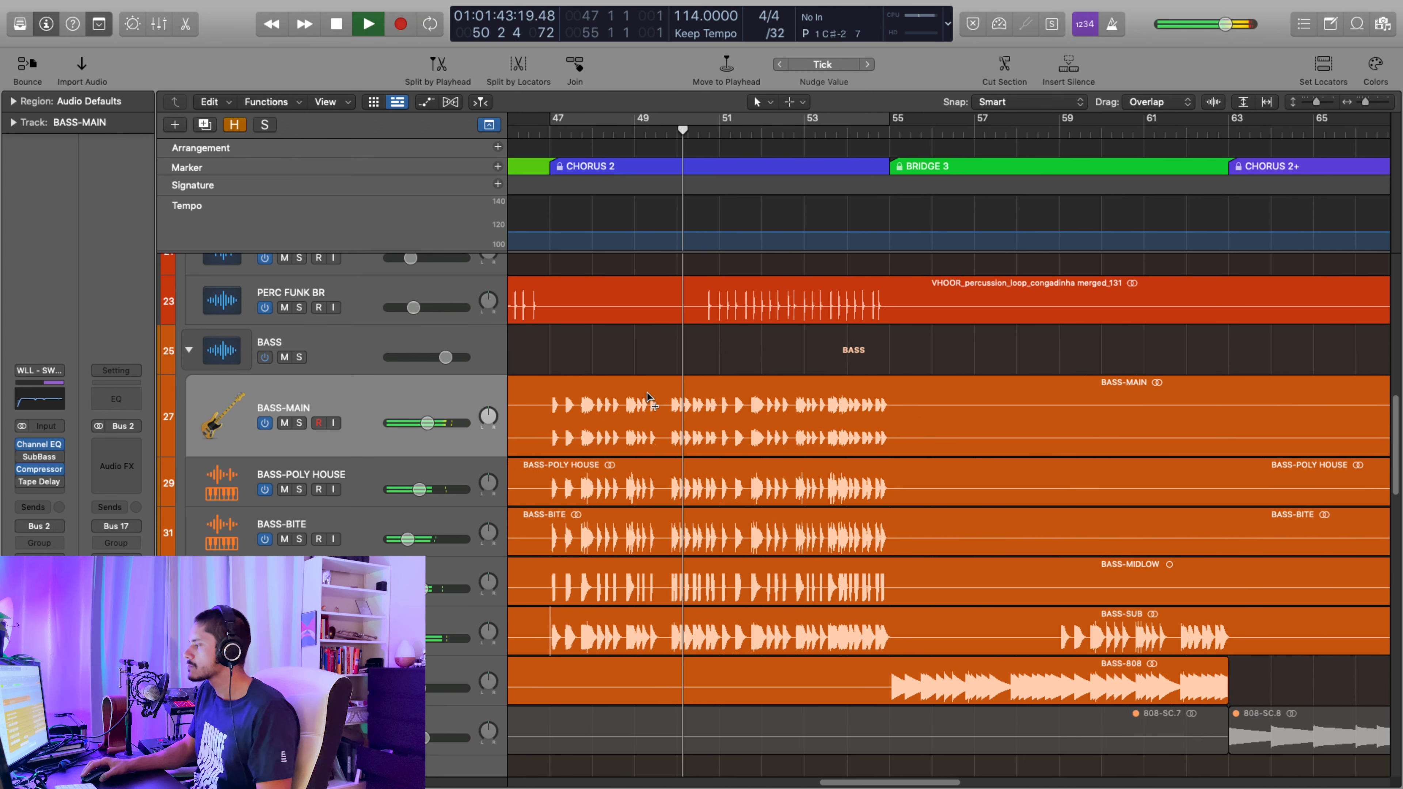
pyautogui.scroll(5, 634, 442)
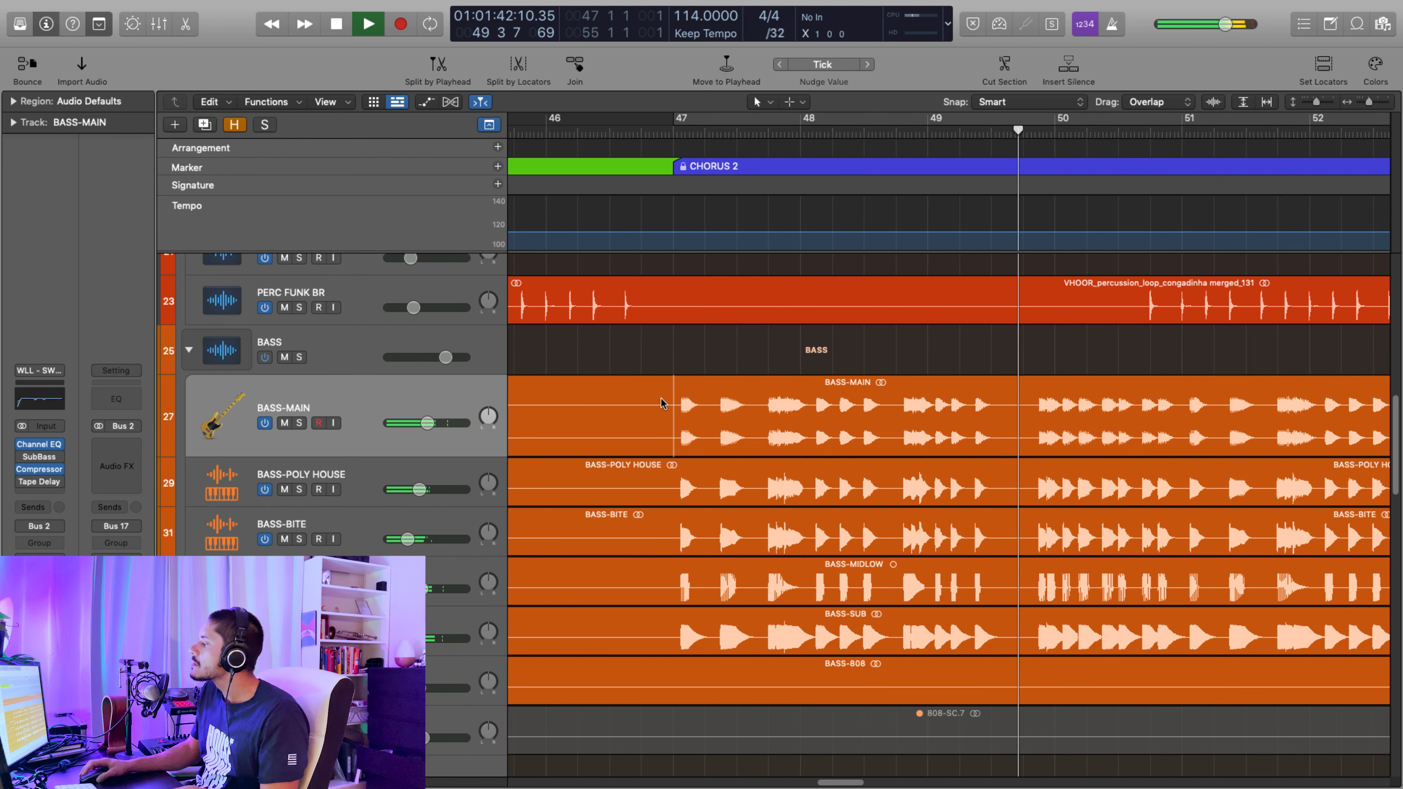
# Set a marquee start point on BASS-MAIN in the second half of bar 49 and replay the bass line from there
pyautogui.press('space')
pyautogui.click(990, 392)
pyautogui.press('space')
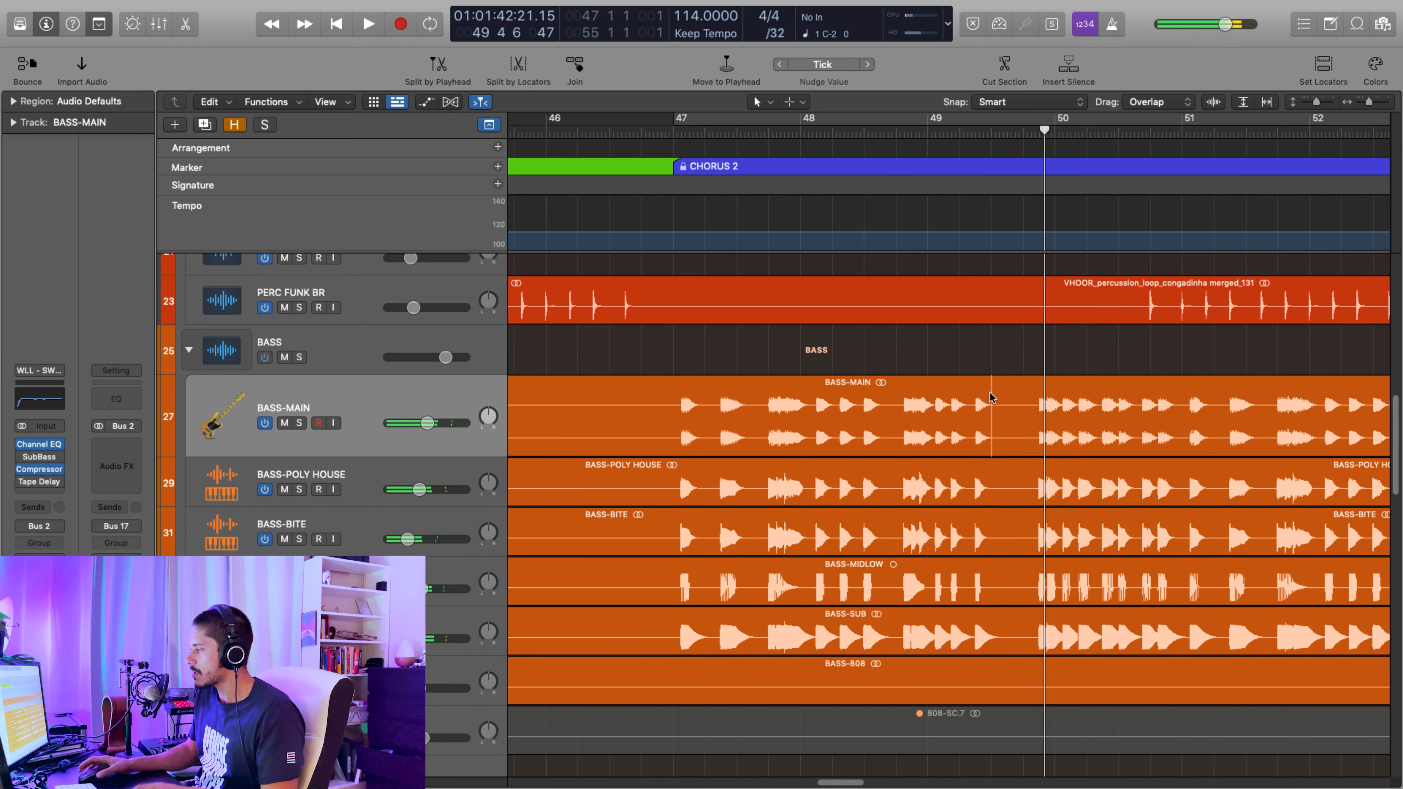
pyautogui.hscroll(3, 725, 453)
pyautogui.press('space')
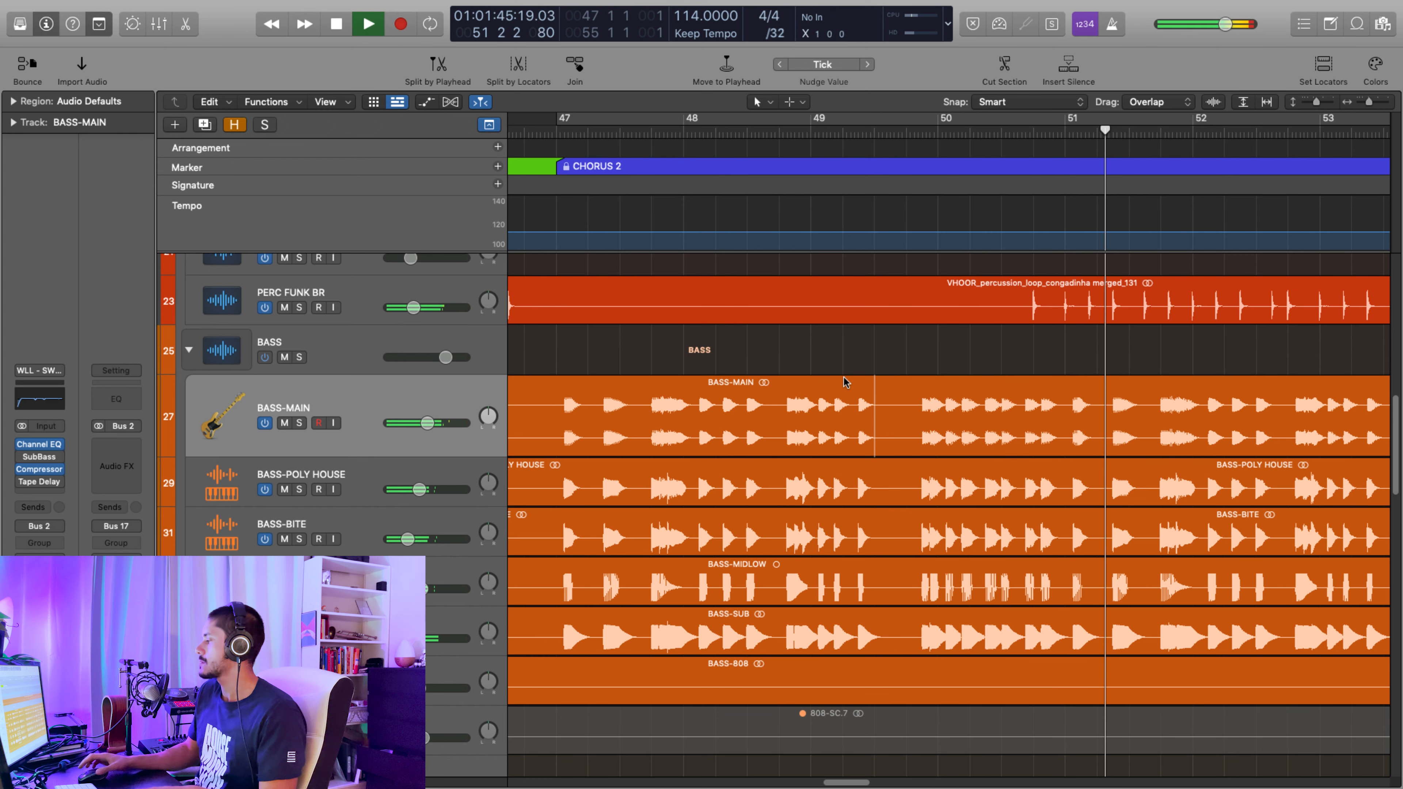
# Follow playback from CHORUS 2 into BRIDGE 3, where BASS-808 takes over, and stop it there
pyautogui.hscroll(9, 939, 387)
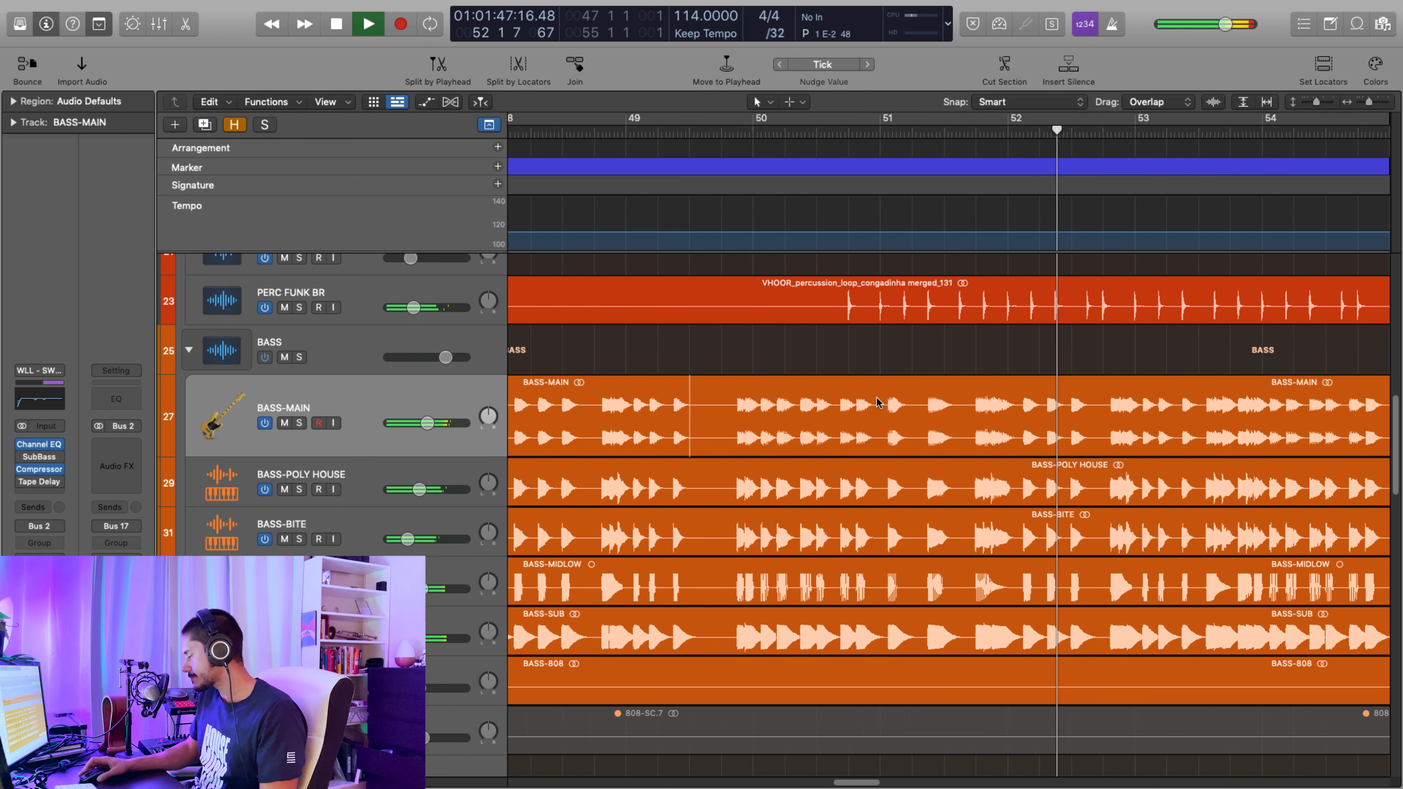
pyautogui.scroll(-8, 881, 486)
pyautogui.scroll(3, 743, 533)
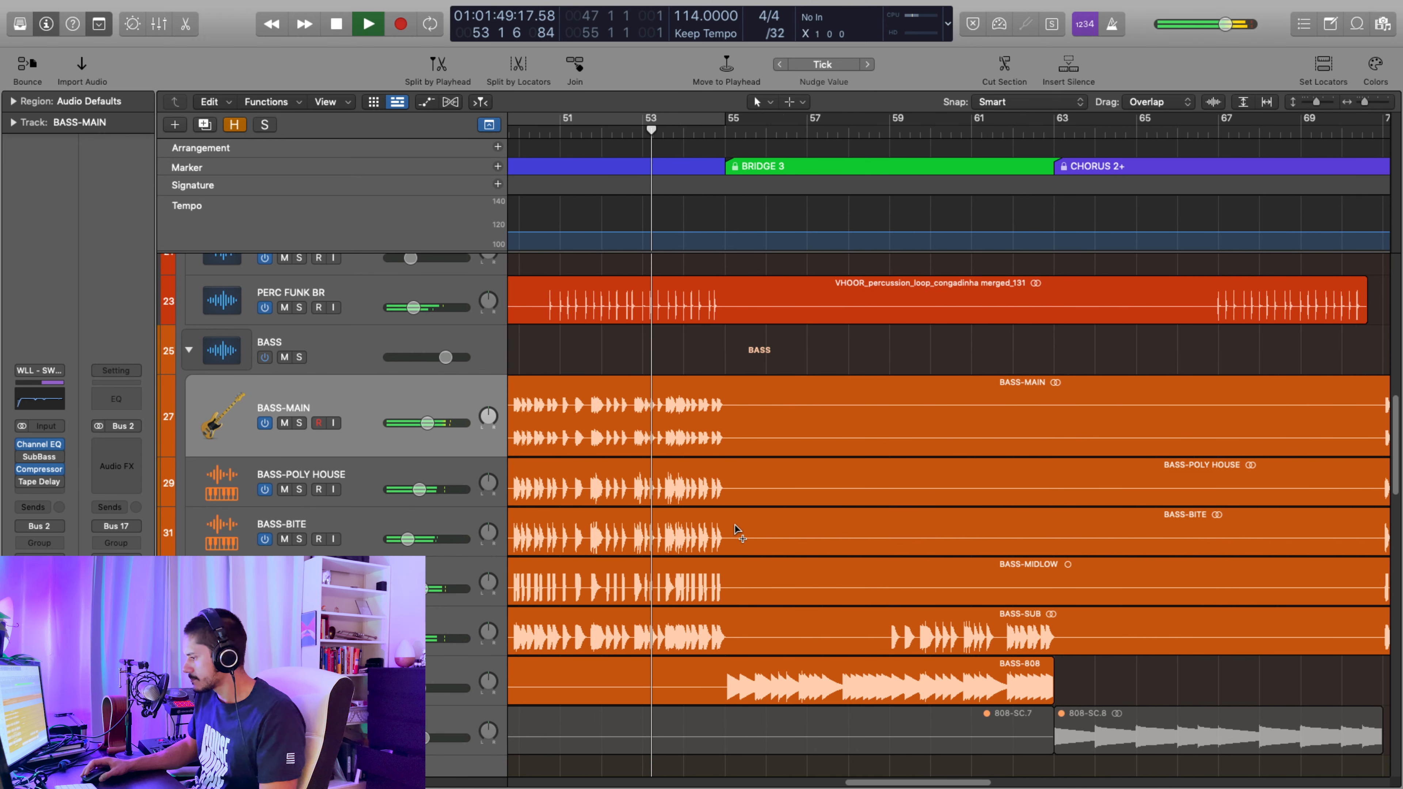
pyautogui.hscroll(1, 748, 657)
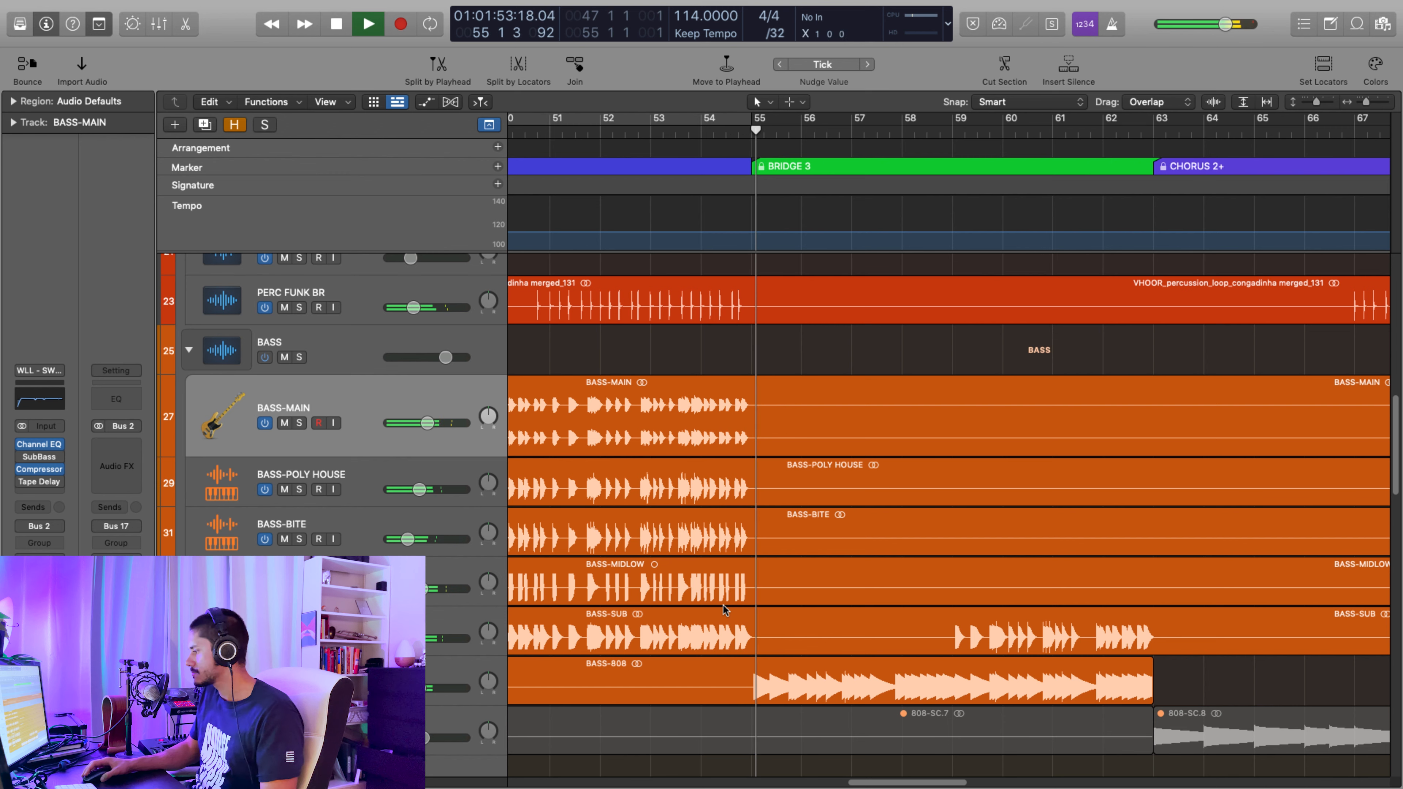
pyautogui.press('space')
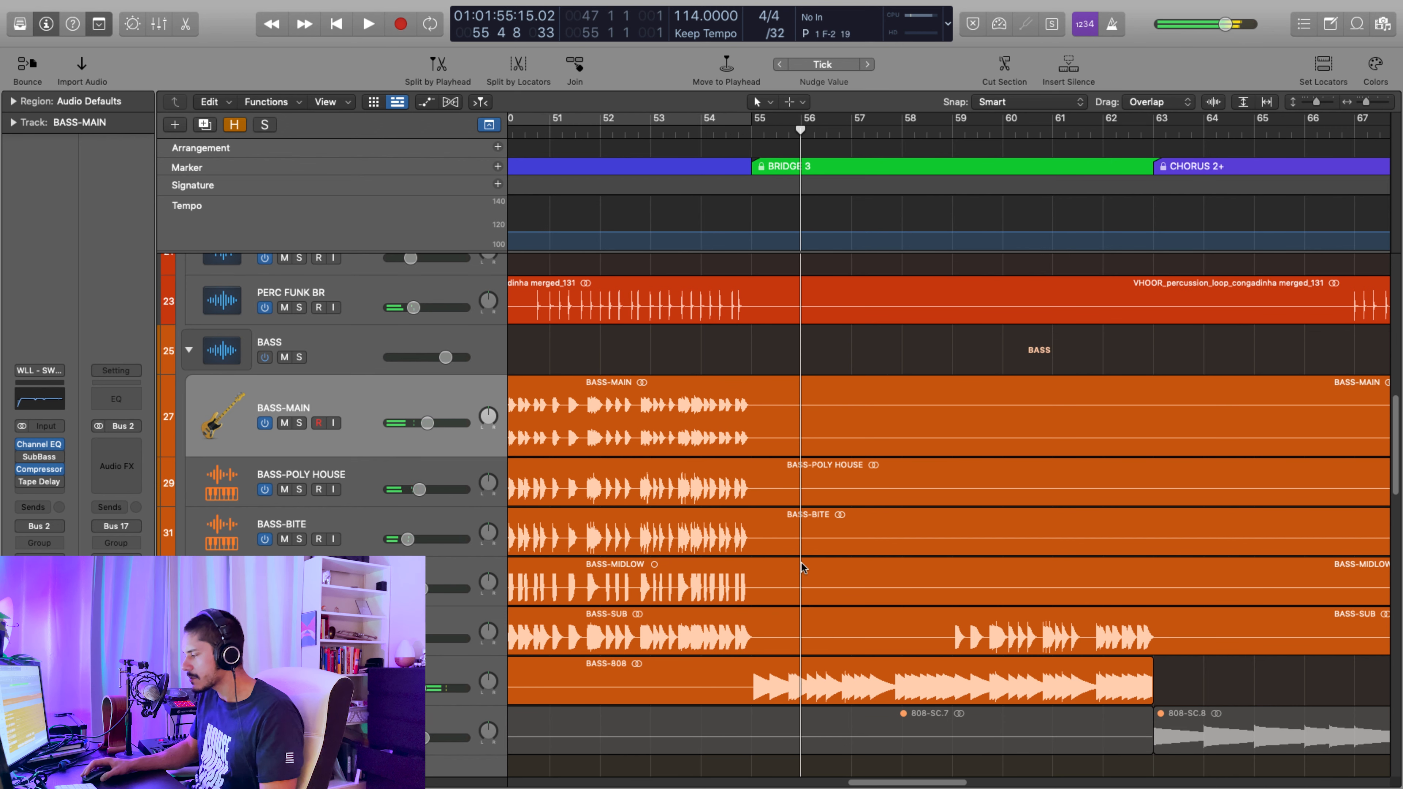
# Play BASS-SUB in solo from bar 59 in BRIDGE 3 and clear its solo during playback
pyautogui.hscroll(5, 787, 591)
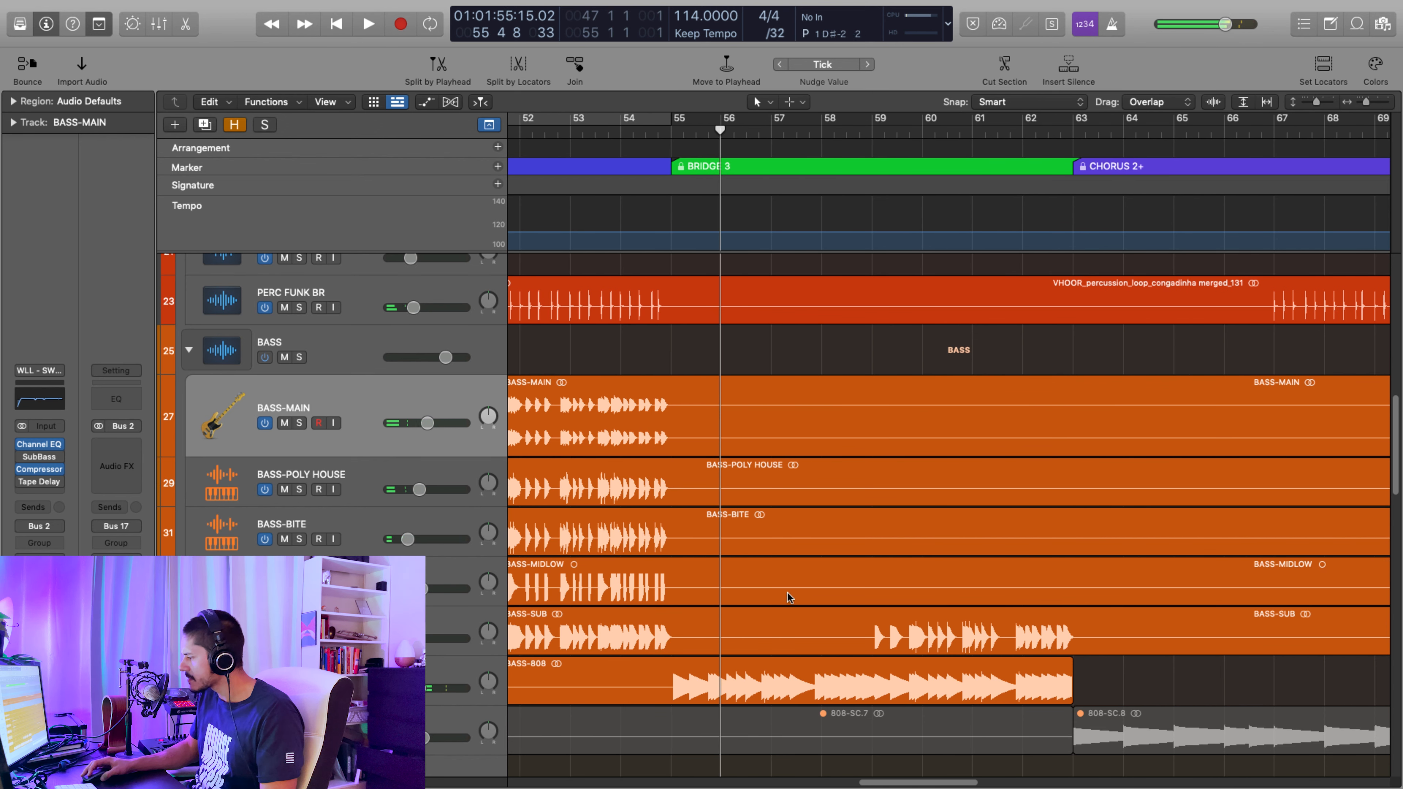
pyautogui.click(800, 625)
pyautogui.press('space')
pyautogui.click(299, 638)
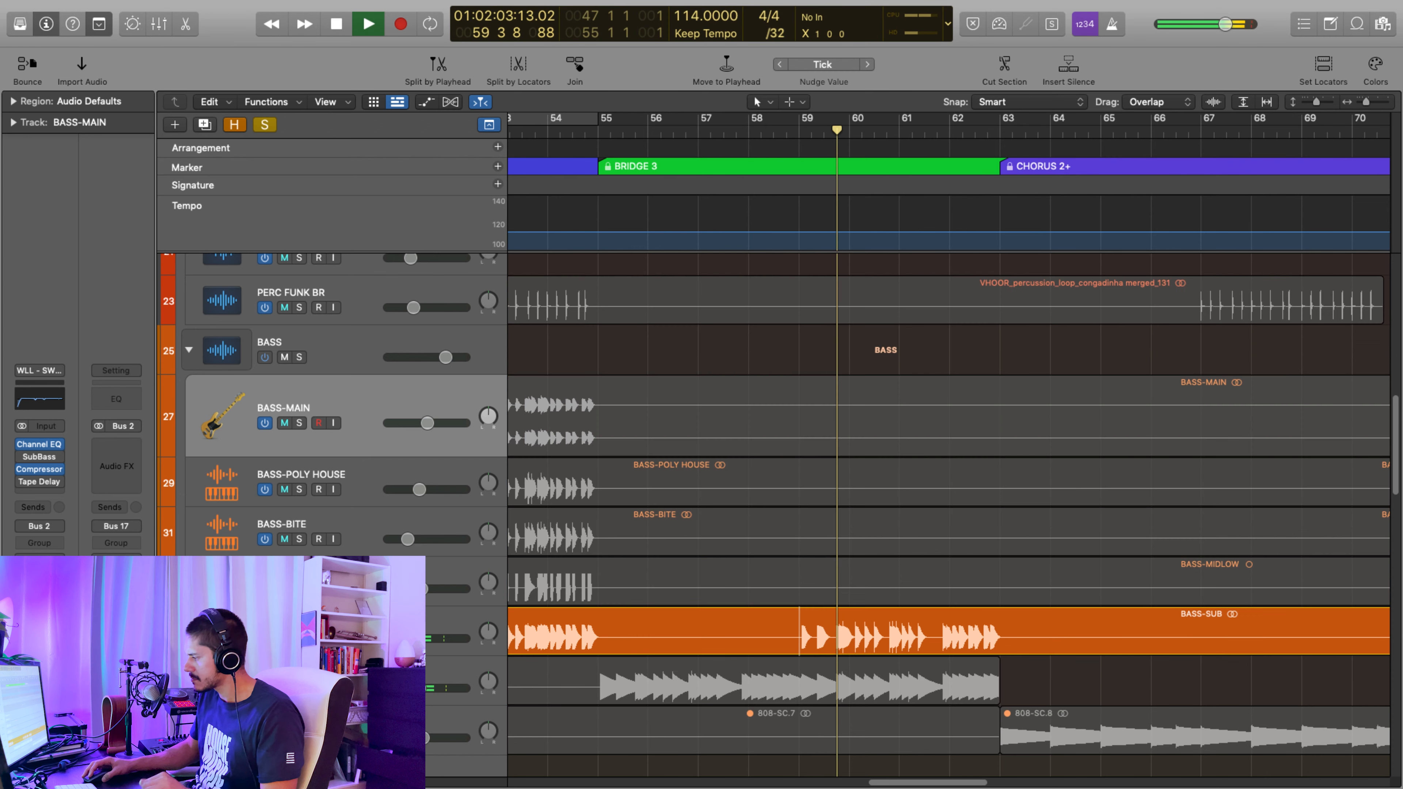
pyautogui.click(298, 639)
# Follow the rest of BRIDGE 3 in the full mix and stop playback just before CHORUS 2+
pyautogui.hscroll(1, 1093, 553)
pyautogui.scroll(-12, 1092, 553)
pyautogui.hscroll(2, 1092, 553)
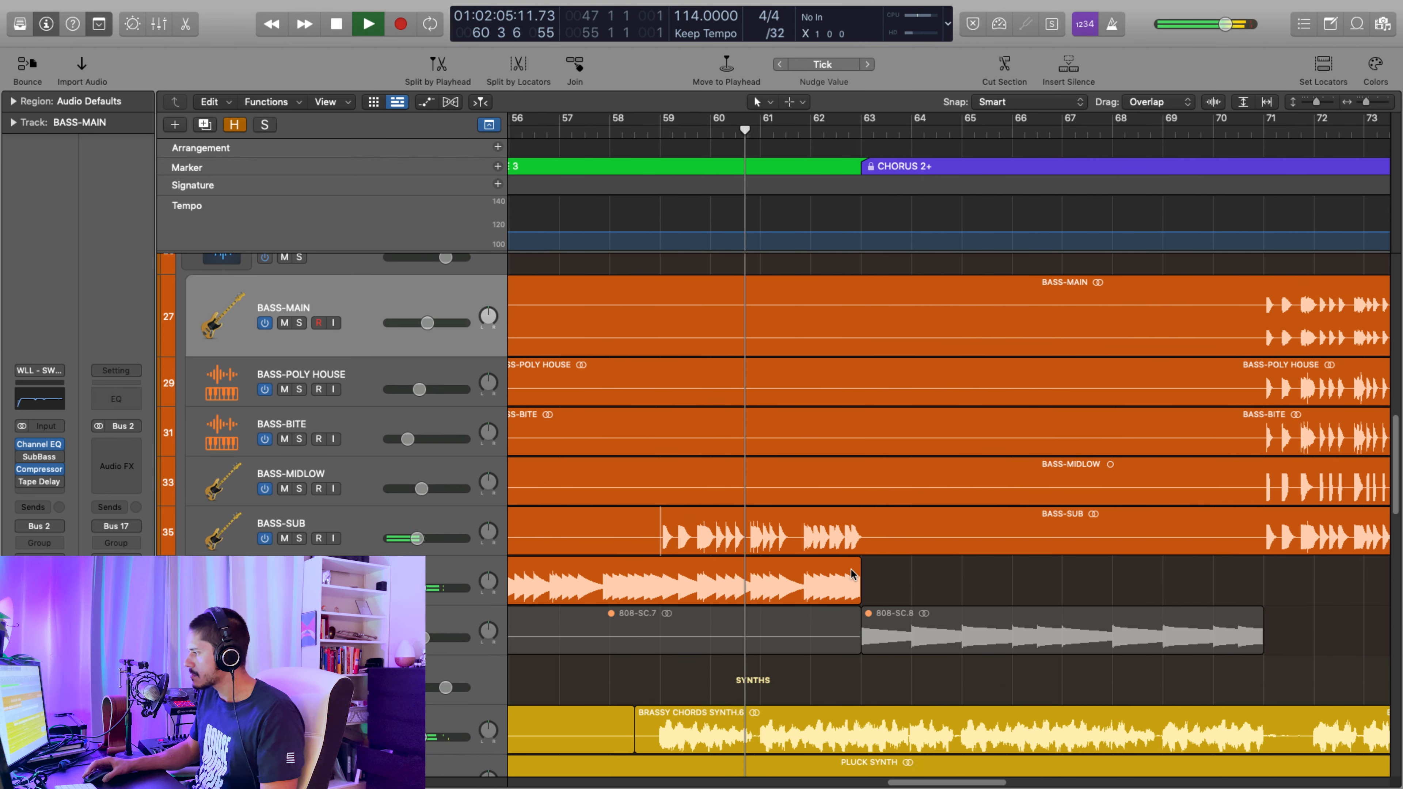
pyautogui.hscroll(-5, 829, 476)
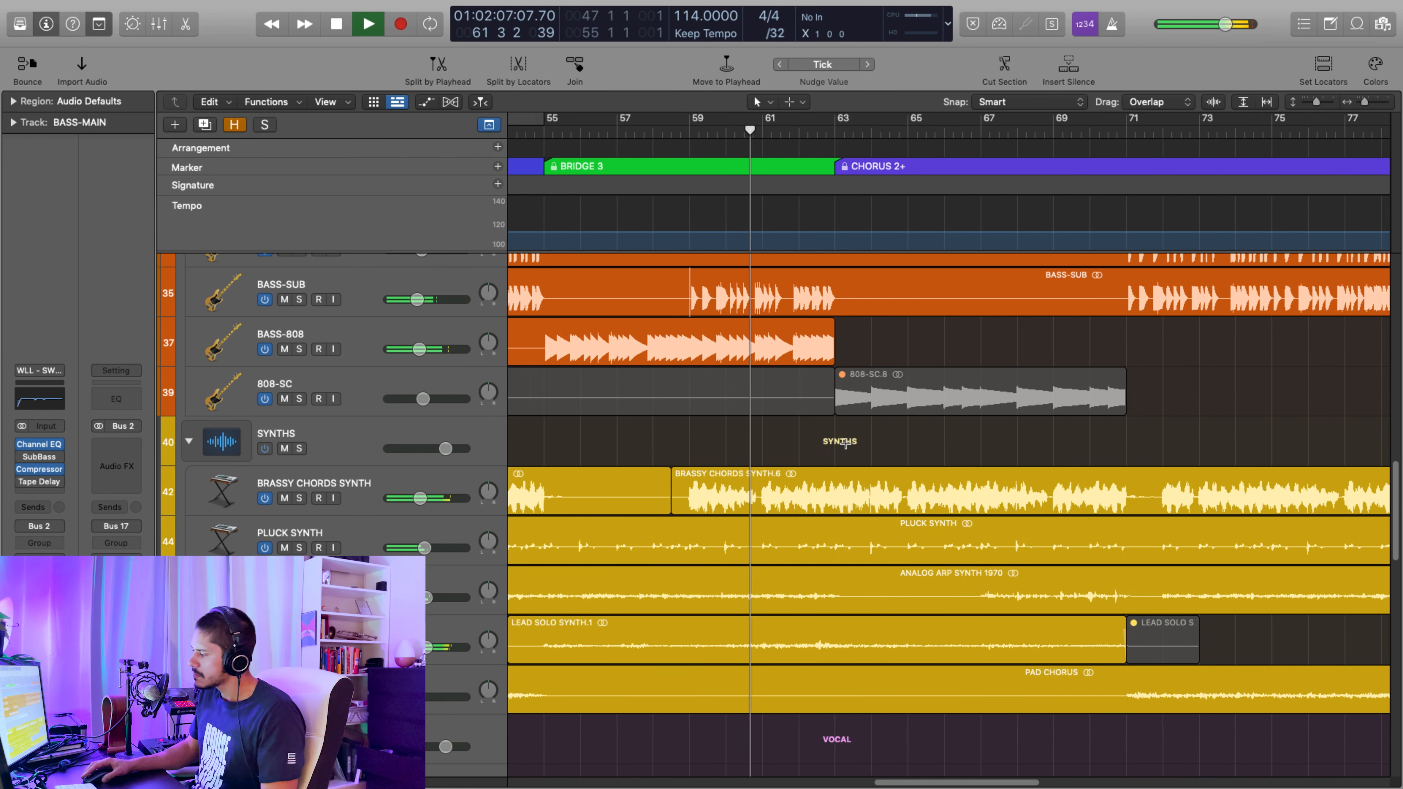
pyautogui.scroll(3, 831, 481)
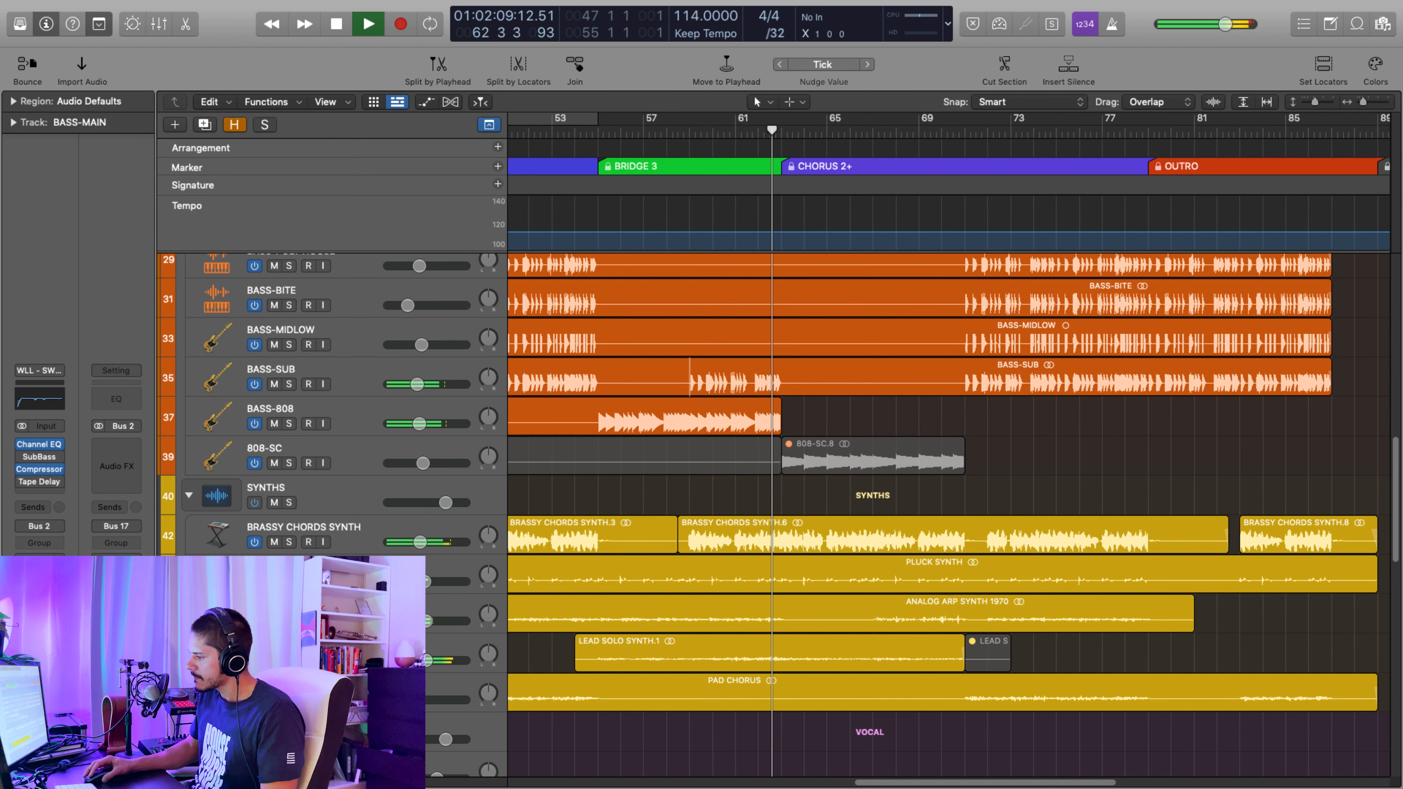
pyautogui.press('space')
# Solo the LEAD SOLO SYNTH track and play it from a marquee start point at bar 55, the beginning of BRIDGE 3
pyautogui.hotkey('ctrl', 's')
pyautogui.keyDown('super'); pyautogui.click(638, 643); pyautogui.keyUp('super')
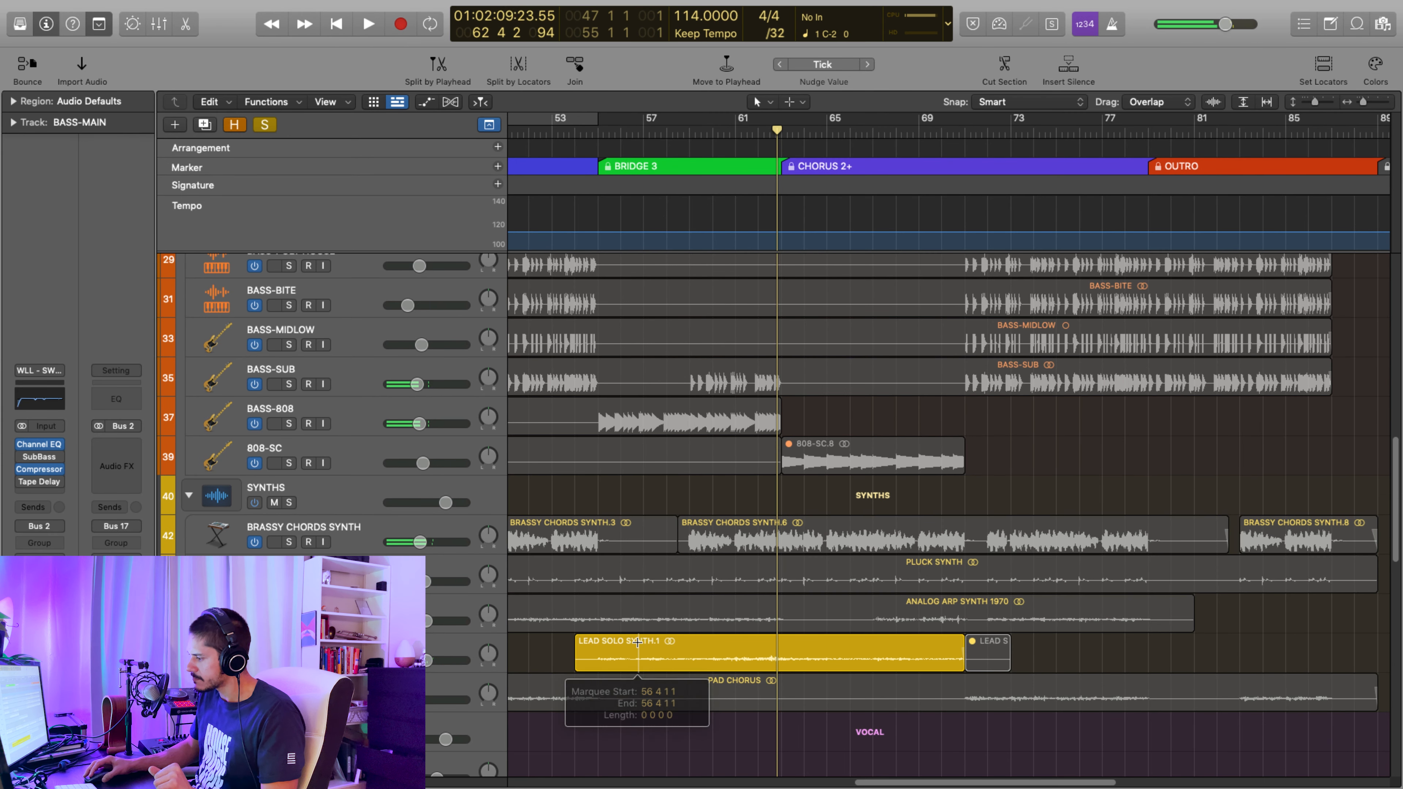
pyautogui.press('space')
pyautogui.keyDown('super'); pyautogui.click(594, 641); pyautogui.keyUp('super')
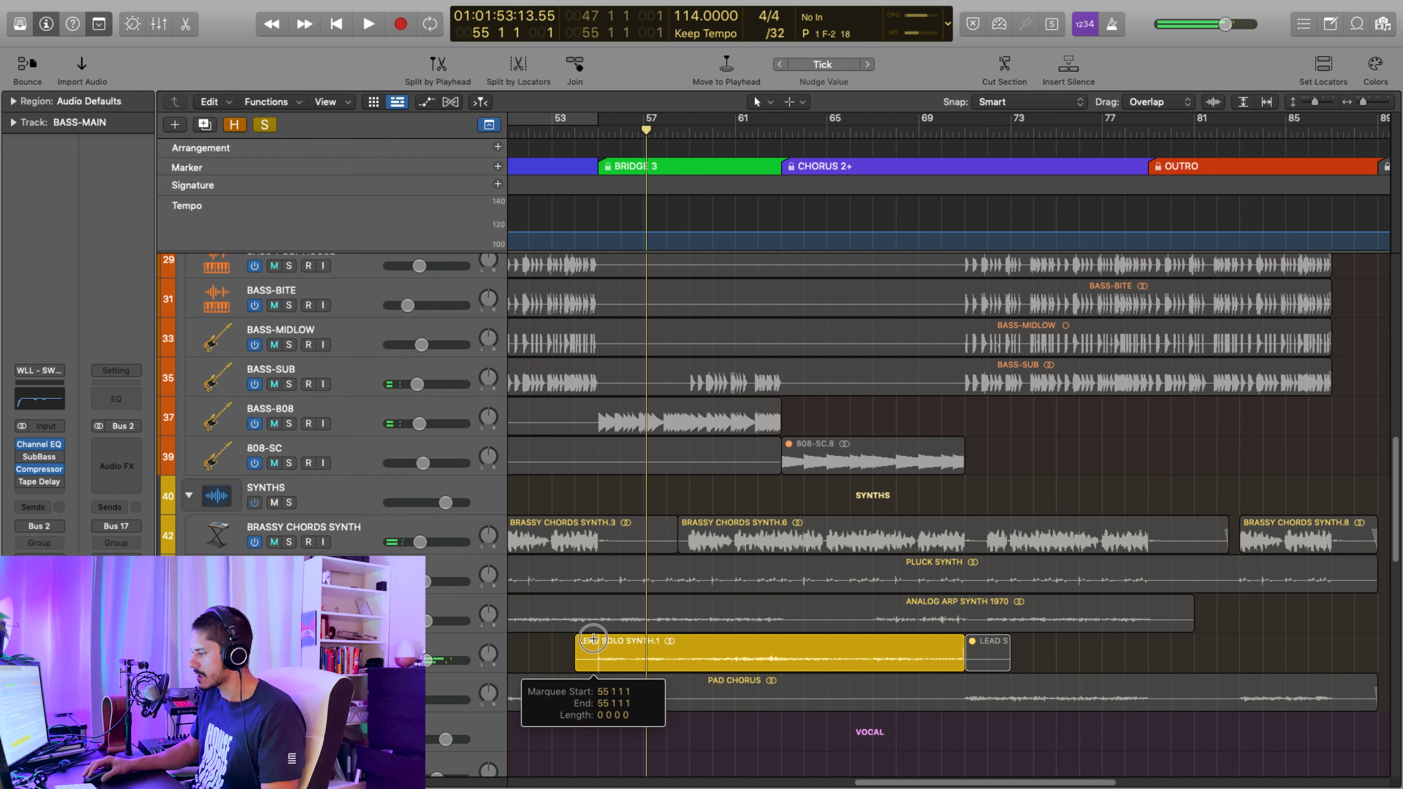
pyautogui.press('space')
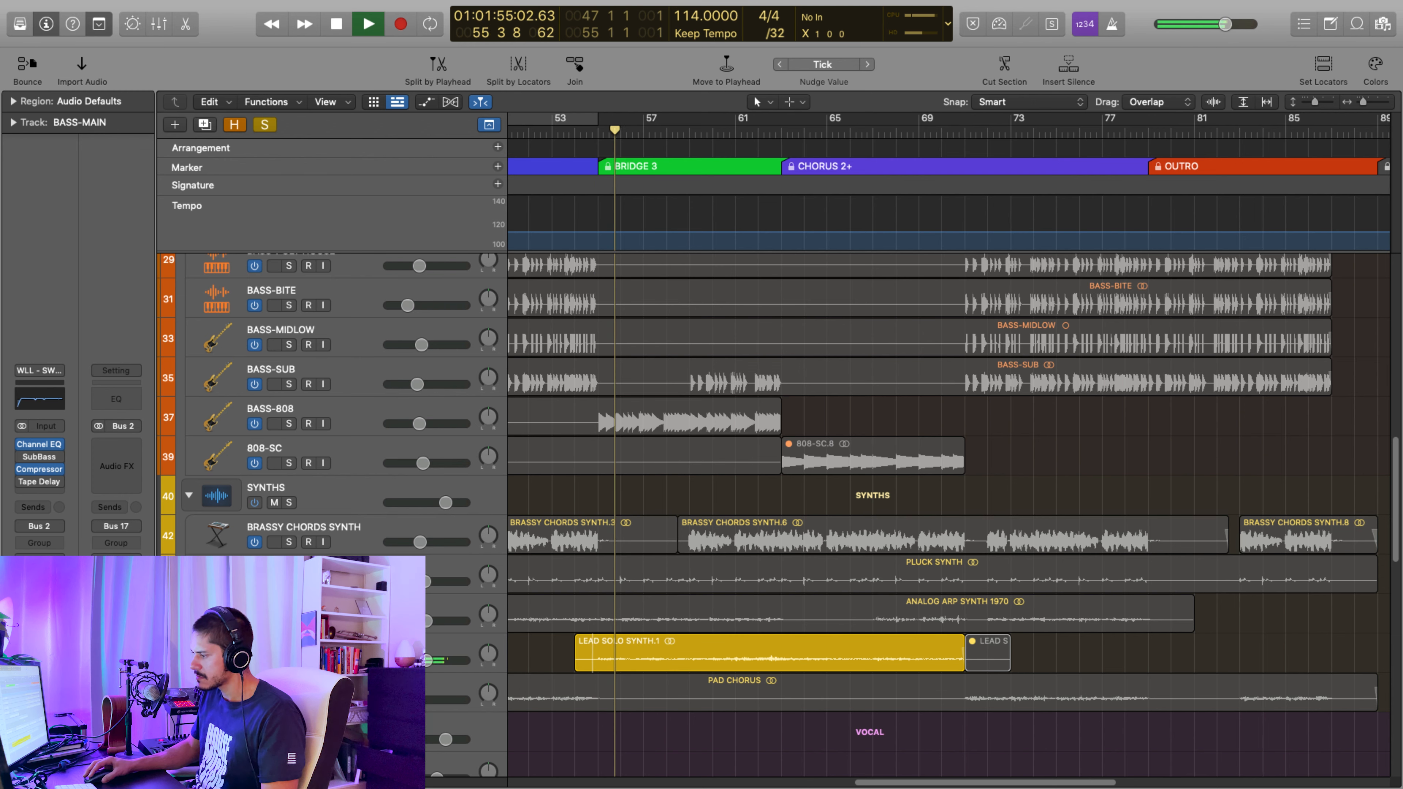
# Add ANALOG ARP SYNTH 1970, PLUCK SYNTH, BRASSY CHORDS SYNTH and PAD CHORUS to the solo one by one during playback
pyautogui.click(289, 621)
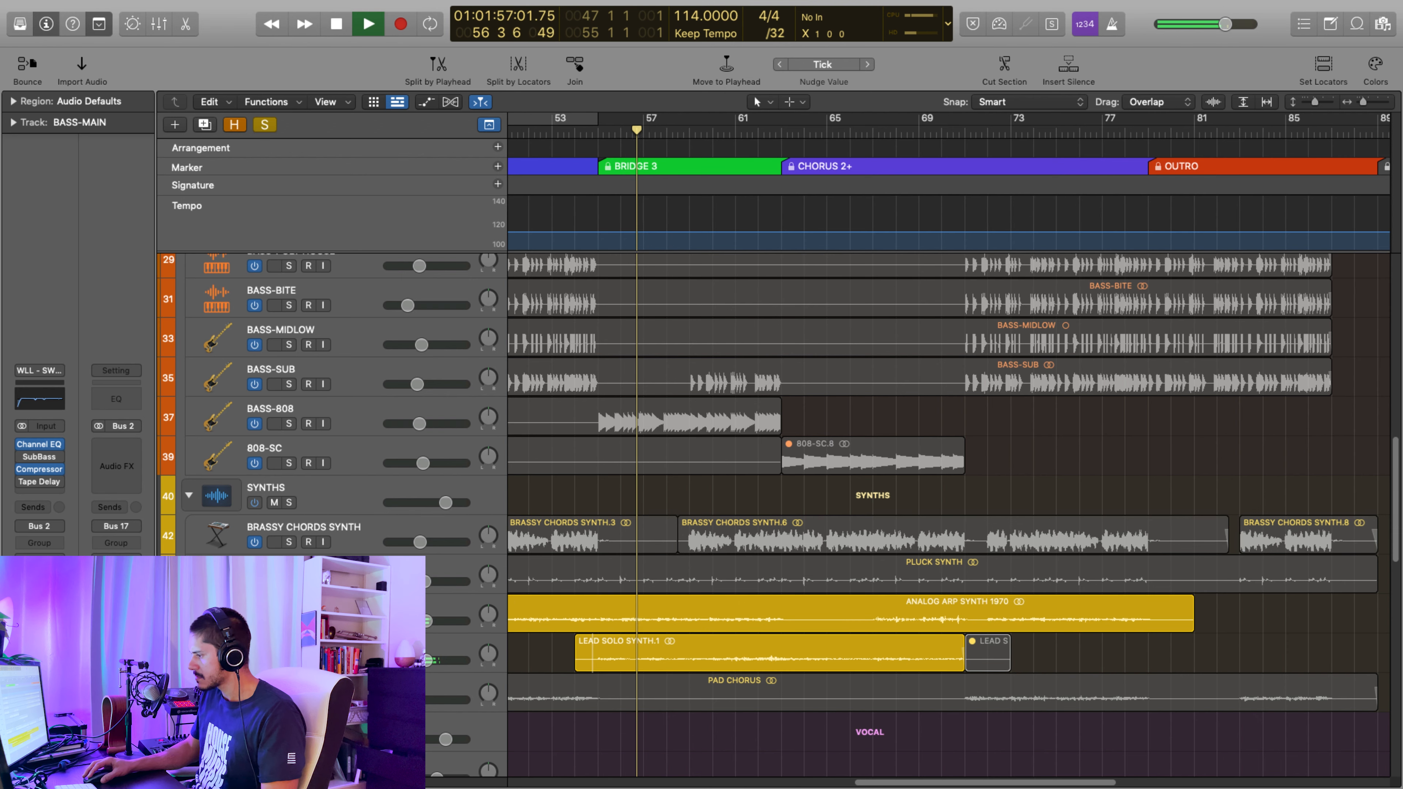
pyautogui.click(289, 574)
pyautogui.click(289, 570)
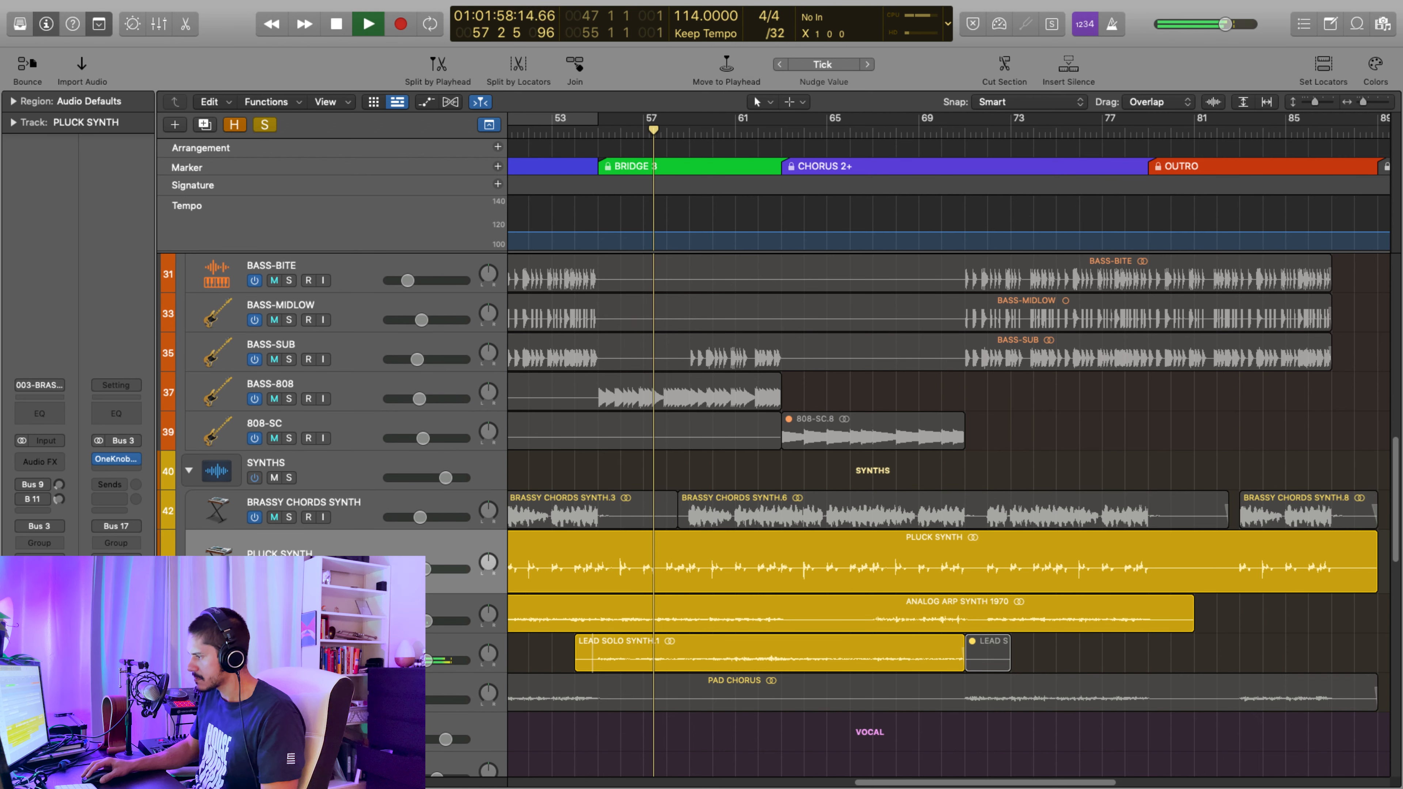
pyautogui.click(289, 517)
pyautogui.click(289, 699)
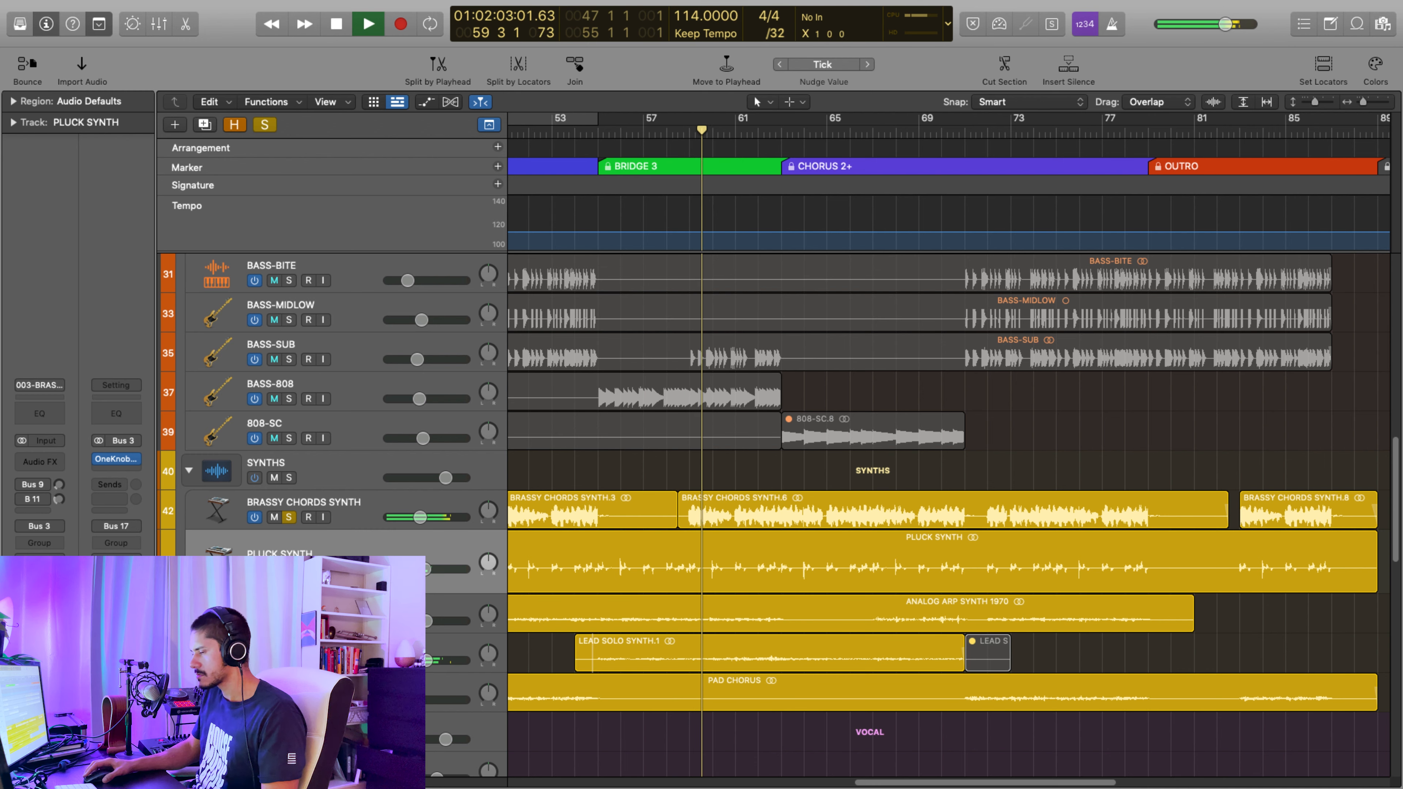
# Clear the solos on all synth tracks from BRASSY CHORDS SYNTH to PAD CHORUS while playback continues
pyautogui.click(289, 518)
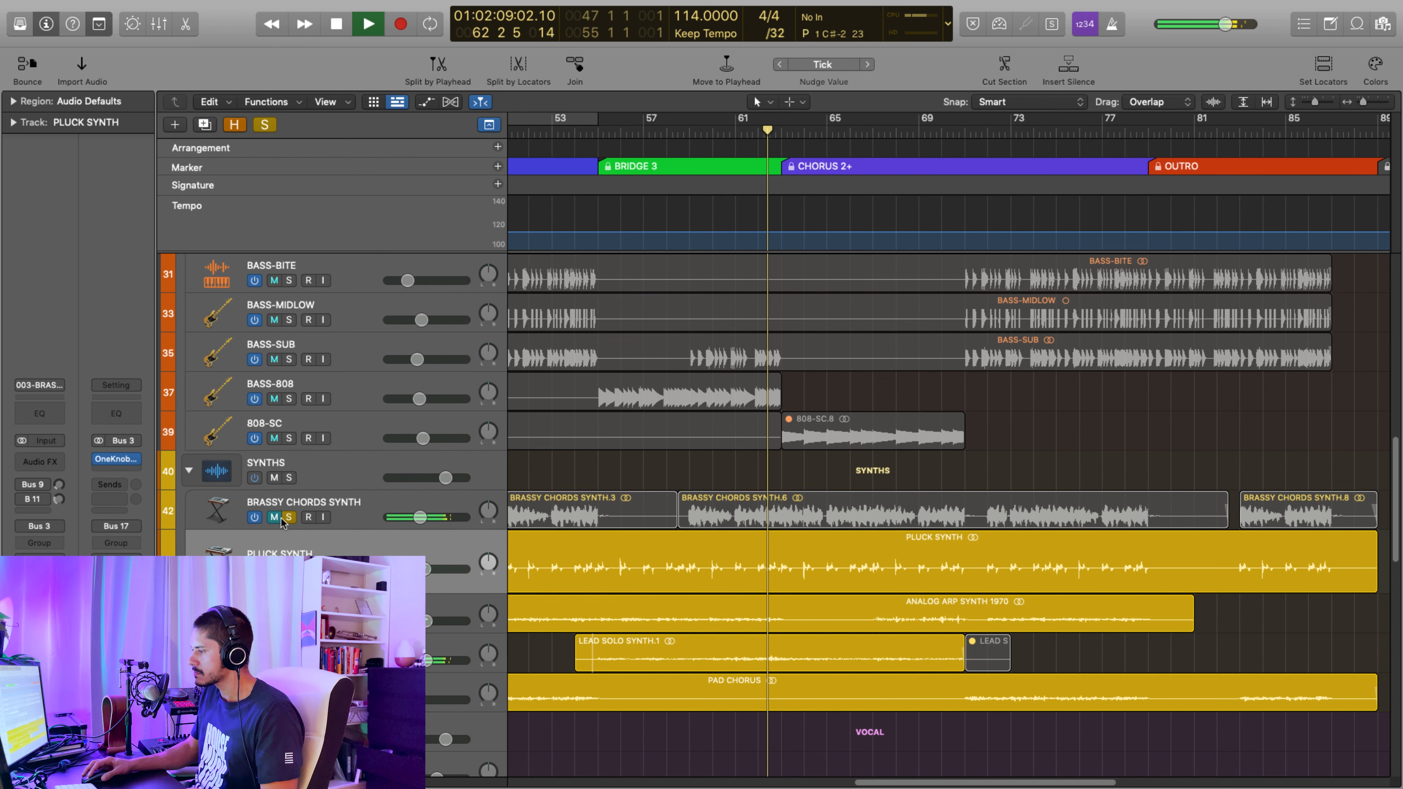
pyautogui.click(289, 517)
pyautogui.moveTo(289, 517); pyautogui.dragTo(289, 700)
# Follow the full mix into CHORUS 2+ and select The Feeling-Vox Adlibs track among the vocals
pyautogui.hscroll(1, 785, 581)
pyautogui.hscroll(3, 779, 580)
pyautogui.hscroll(-3, 773, 580)
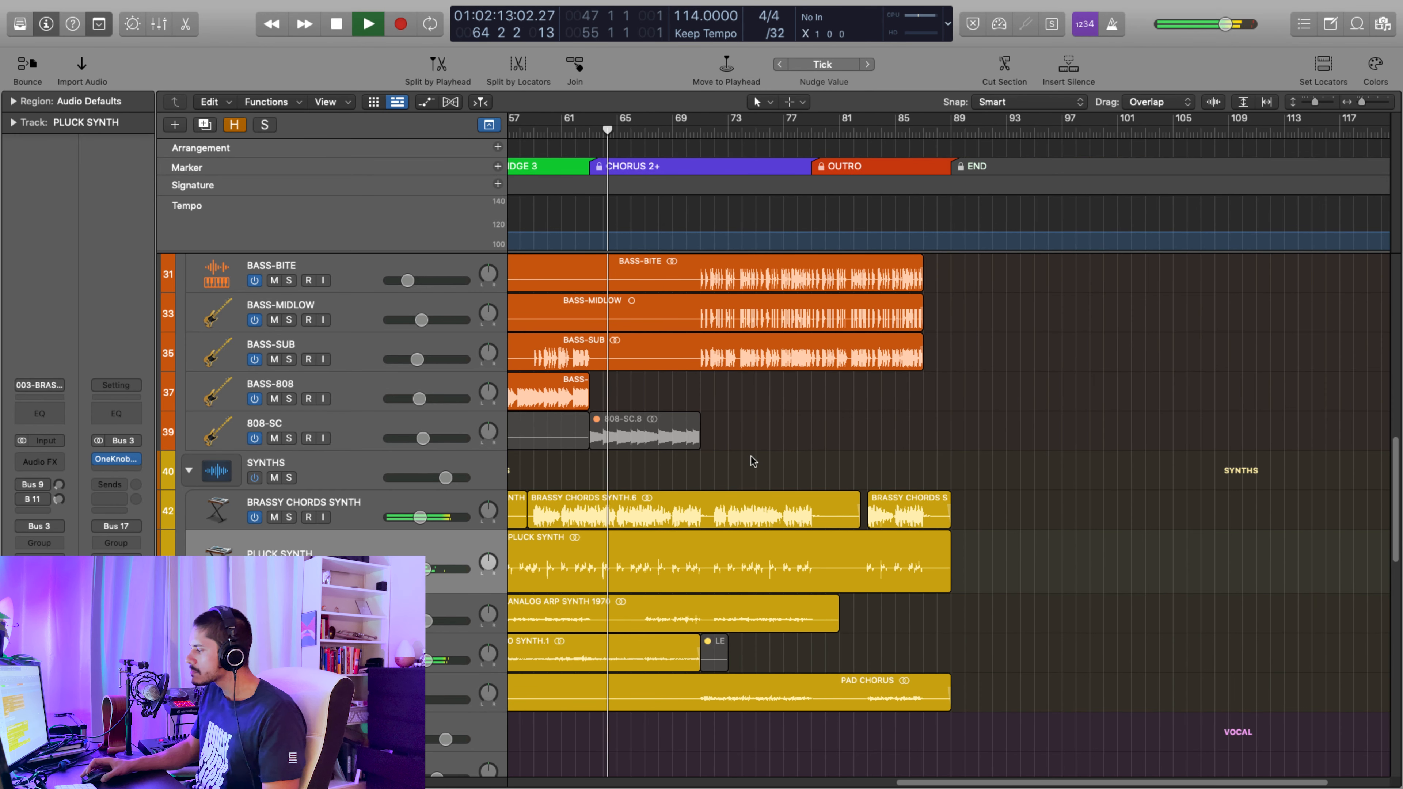
pyautogui.scroll(-2, 746, 445)
pyautogui.scroll(-6, 697, 576)
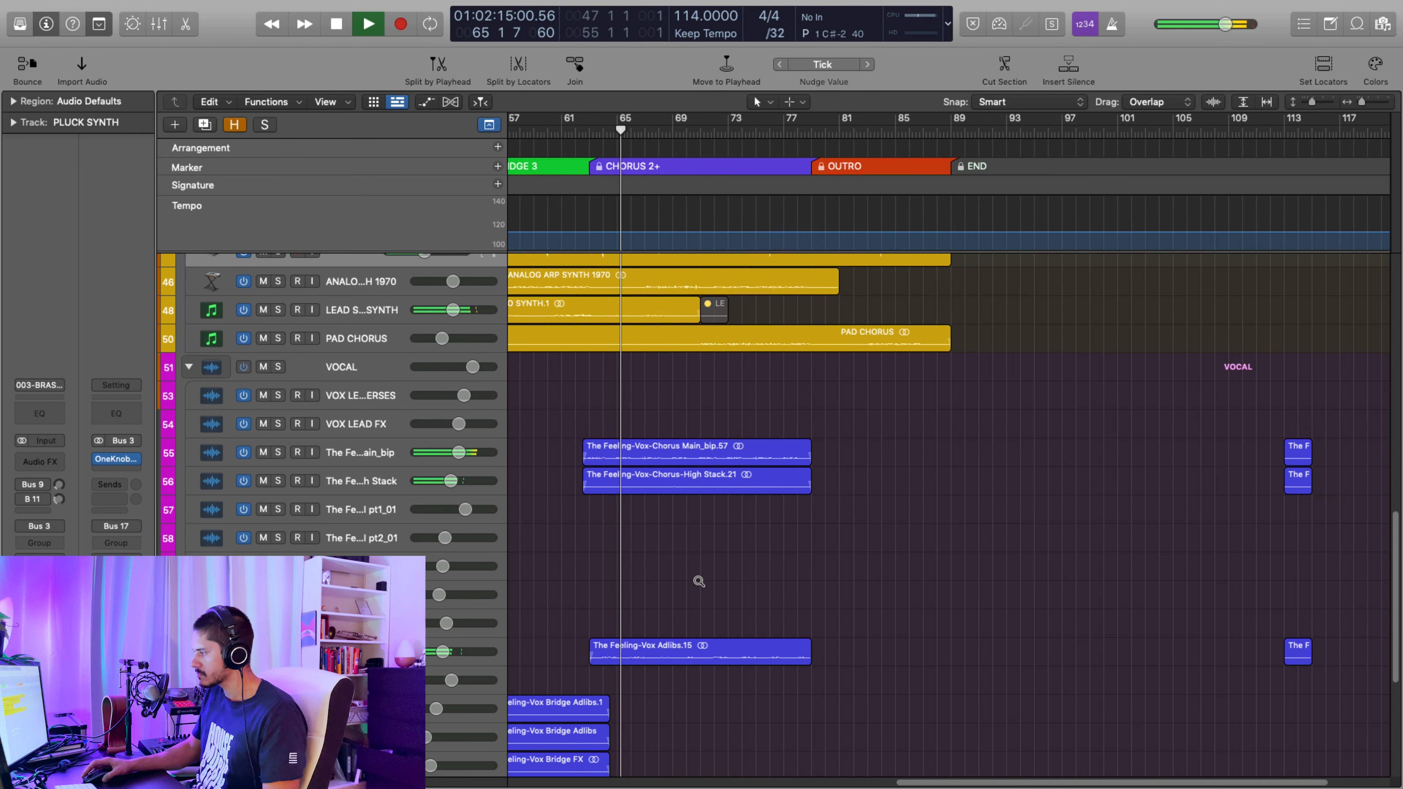
pyautogui.scroll(2, 701, 578)
pyautogui.scroll(-5, 700, 578)
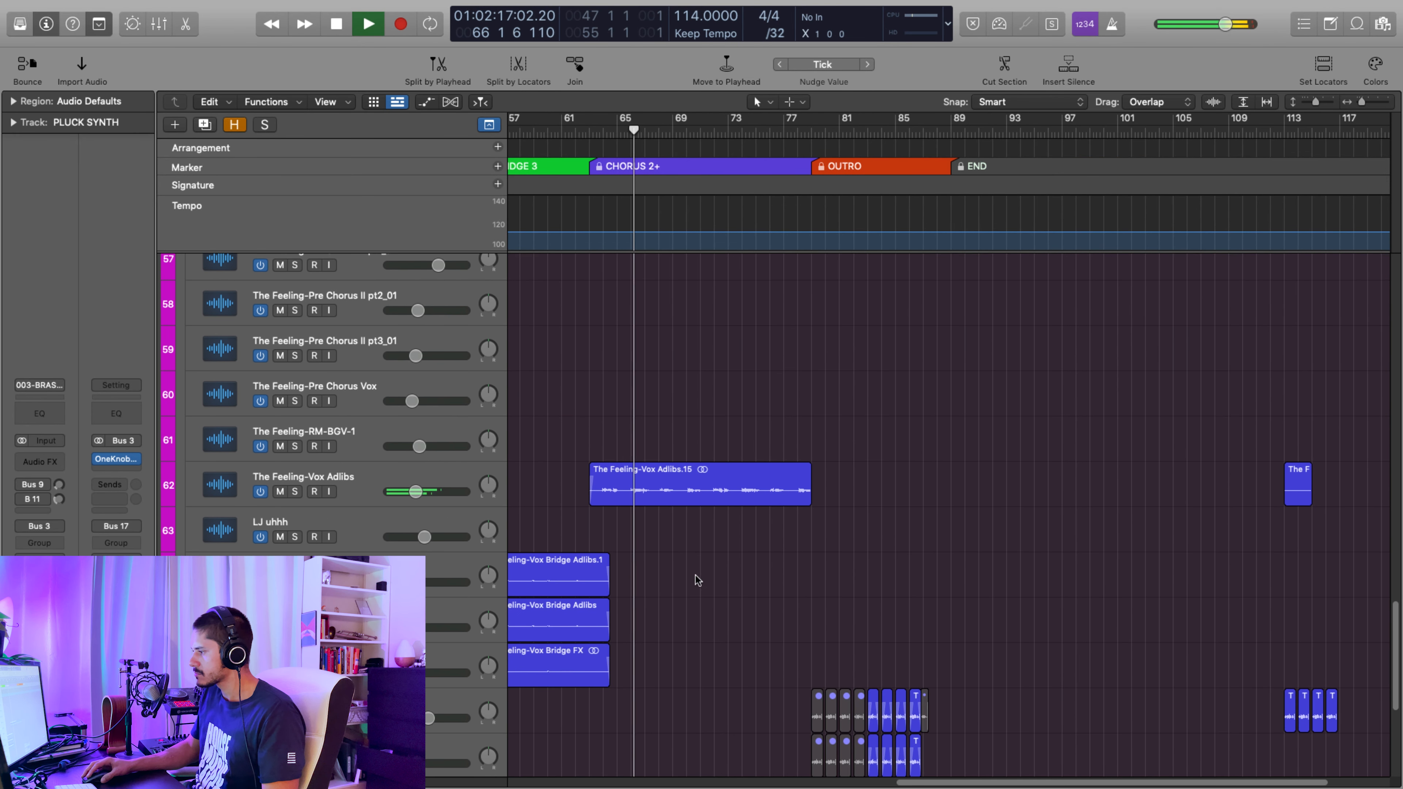
pyautogui.click(326, 494)
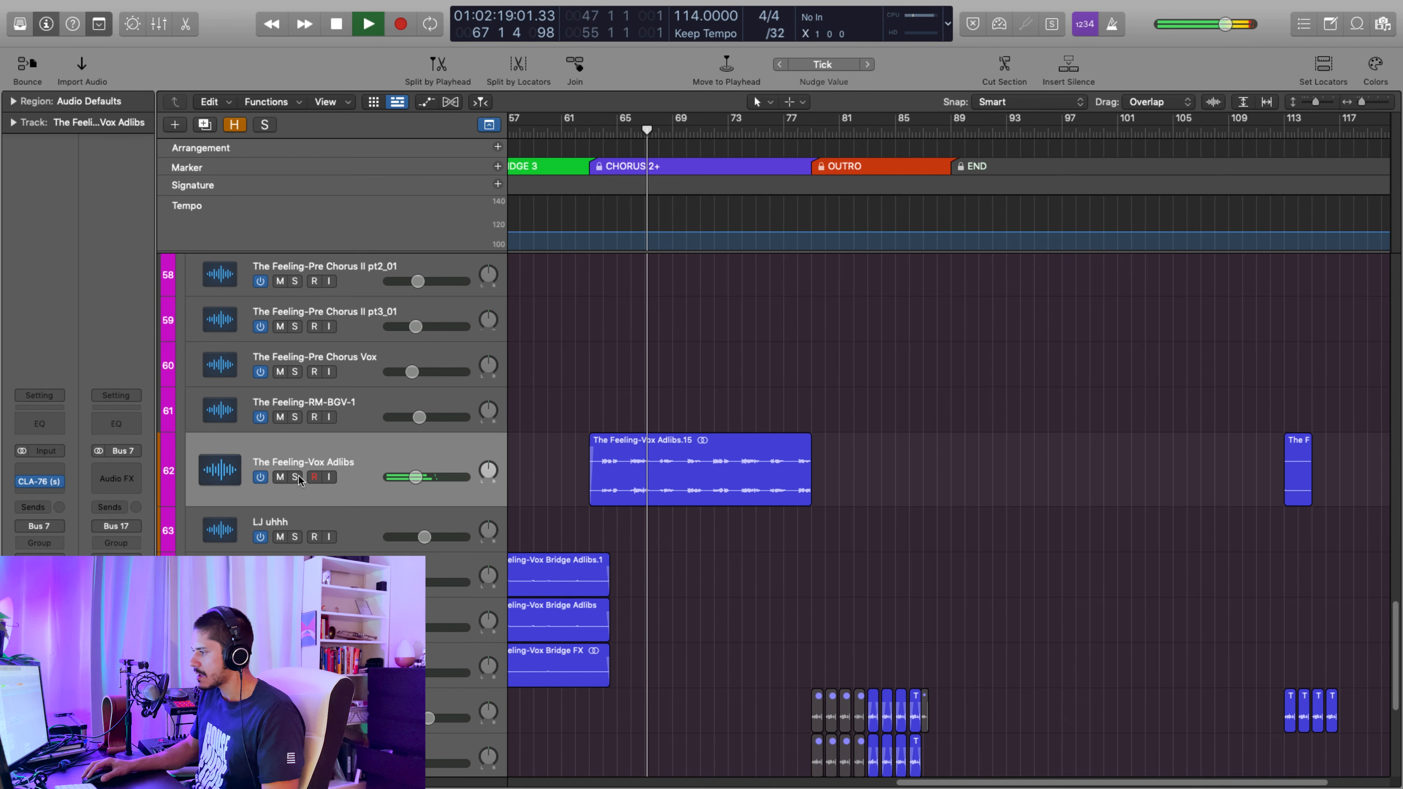